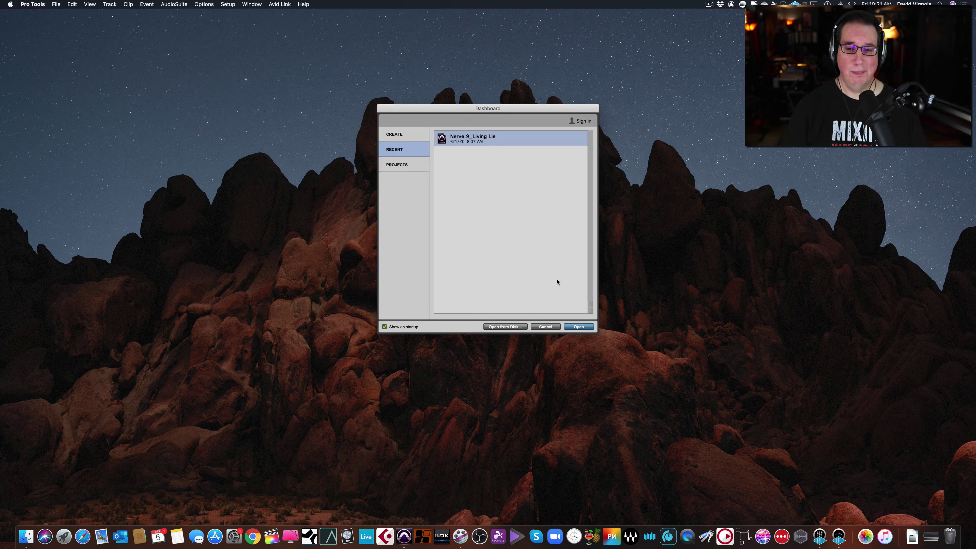
Open the recent session Nerve 9_Living Lie and reposition its Mix window slightly
{"action": "left_click", "coordinate": [579, 327]}
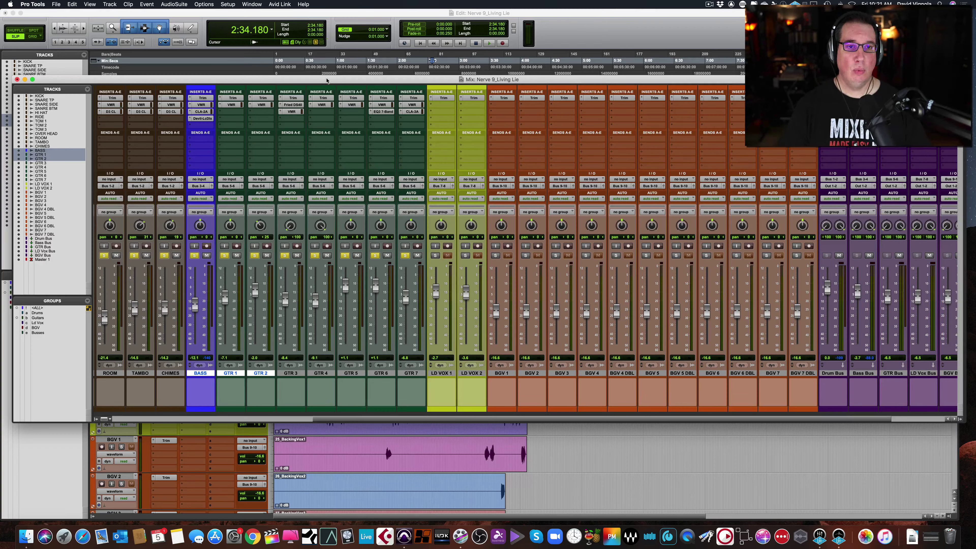
{"action": "left_click_drag", "start_coordinate": [327, 81], "coordinate": [336, 81]}
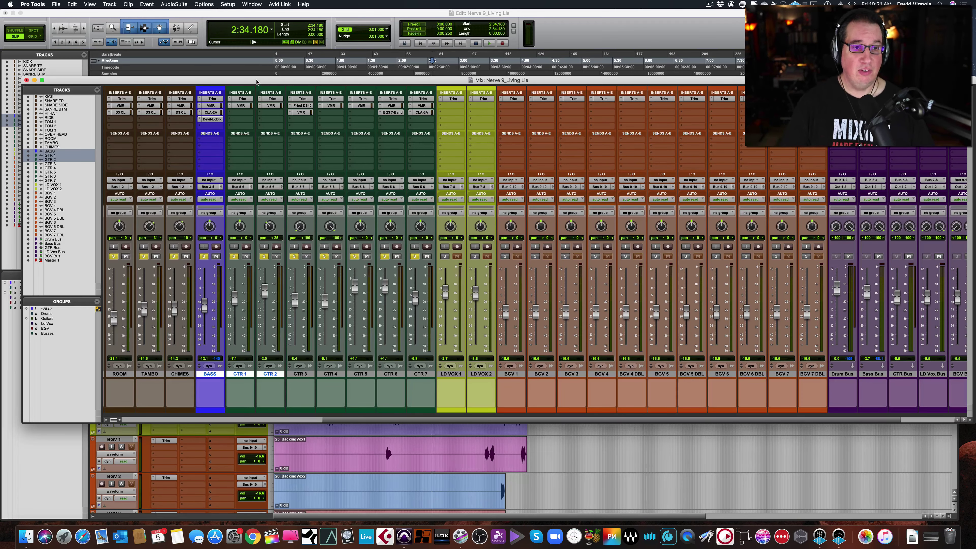
{"action": "left_click_drag", "start_coordinate": [258, 82], "coordinate": [257, 88]}
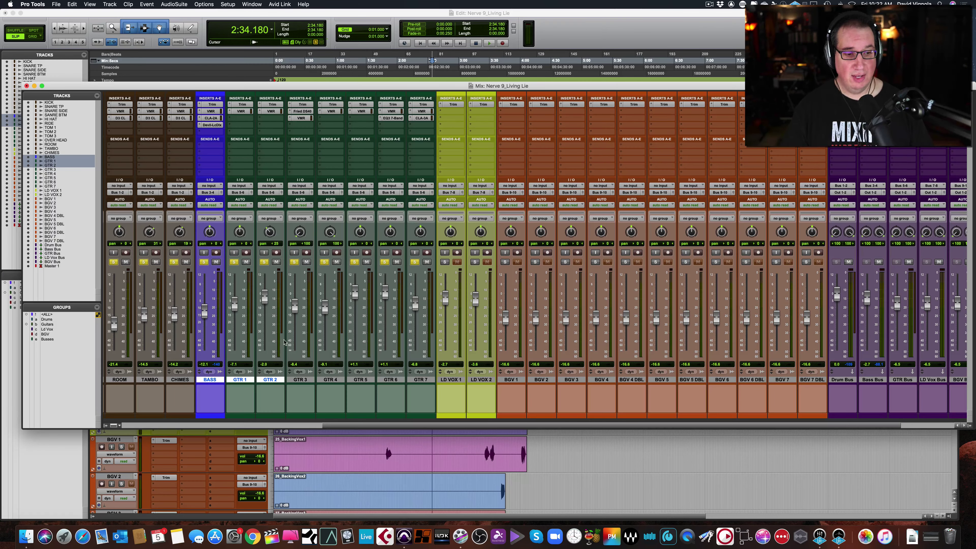
Inspect the KICK track's Auto-Align, Virtual Mix Rack and Dyn3 Compressor/Limiter inserts one after another, closing each
{"action": "left_click_drag", "start_coordinate": [332, 426], "coordinate": [123, 433]}
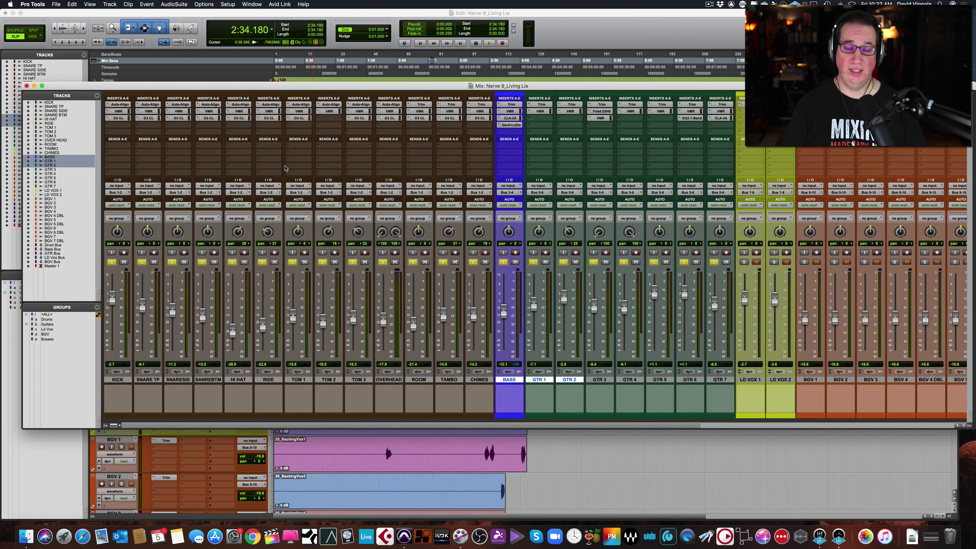
{"action": "left_click", "coordinate": [120, 105]}
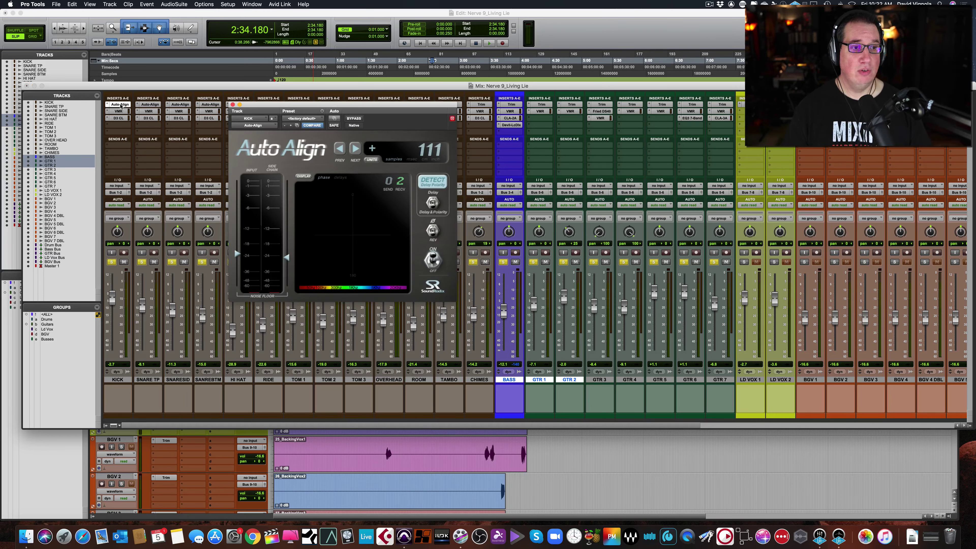
{"action": "left_click", "coordinate": [232, 105]}
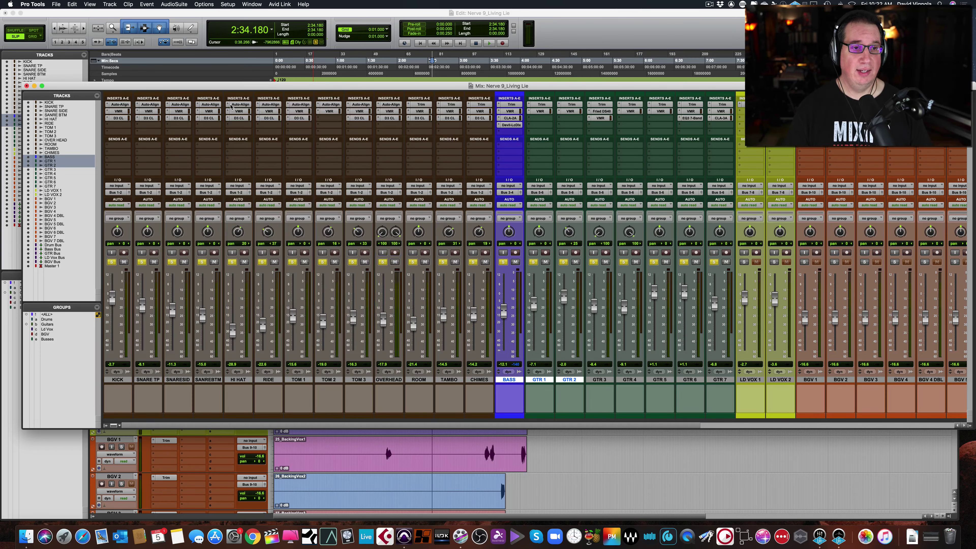
{"action": "left_click", "coordinate": [119, 111]}
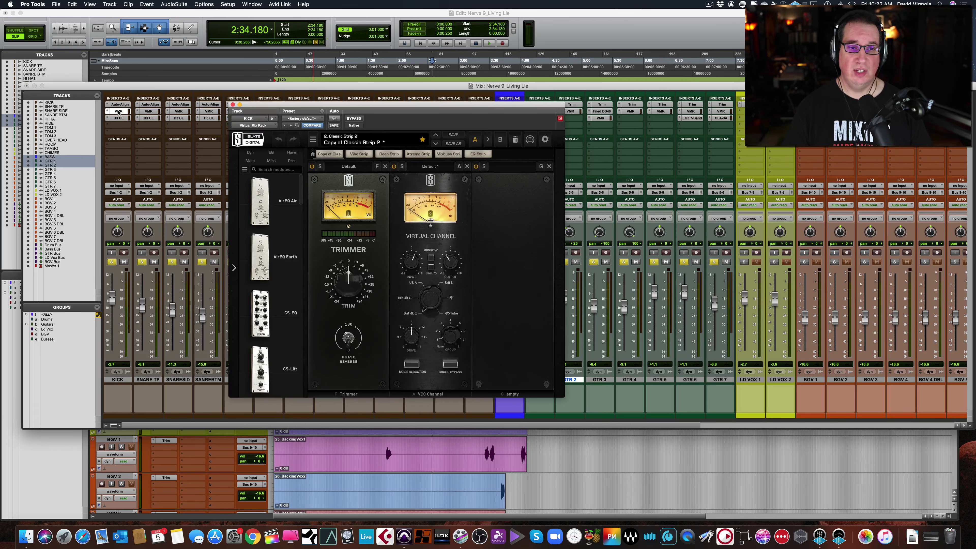
{"action": "left_click", "coordinate": [232, 105]}
{"action": "left_click", "coordinate": [119, 118]}
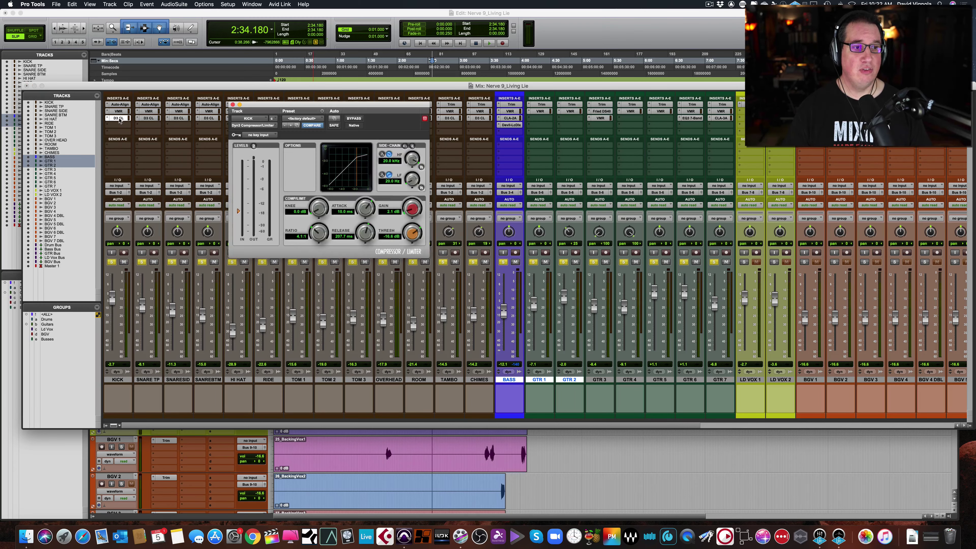
{"action": "left_click", "coordinate": [233, 105]}
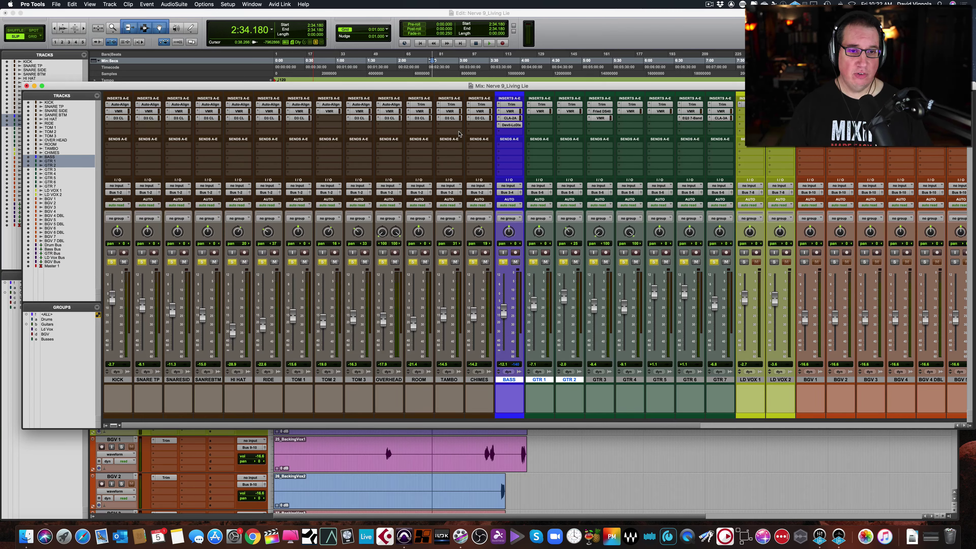
Inspect the BASS track's Virtual Mix Rack, CLA-2A and Devil-Loc Deluxe inserts one after another, closing each
{"action": "left_click", "coordinate": [510, 111]}
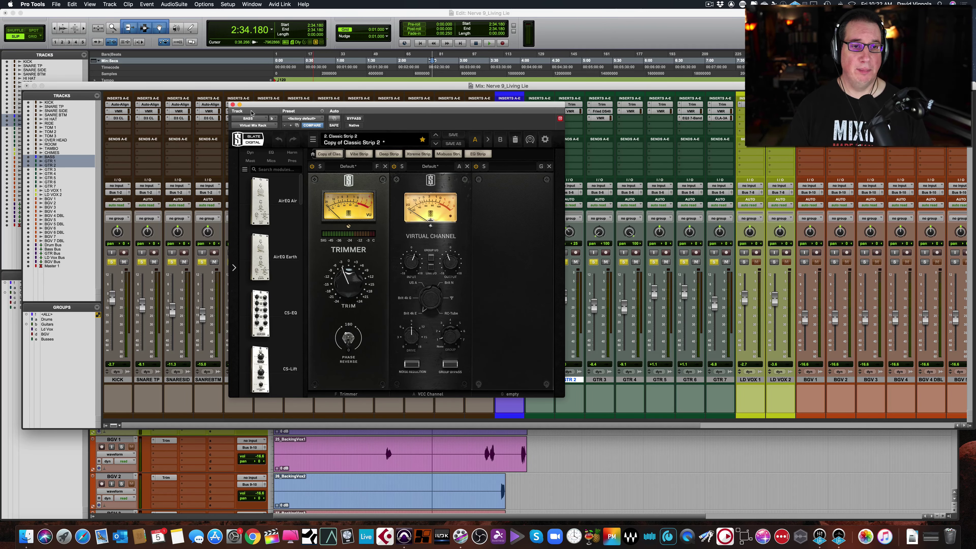
{"action": "left_click", "coordinate": [233, 105]}
{"action": "left_click", "coordinate": [513, 117]}
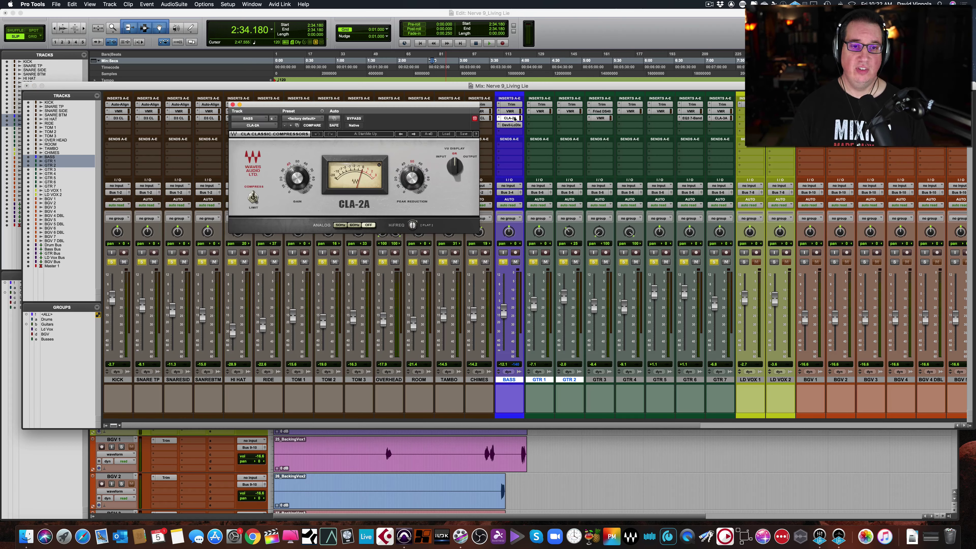
{"action": "left_click", "coordinate": [234, 104]}
{"action": "left_click", "coordinate": [507, 125]}
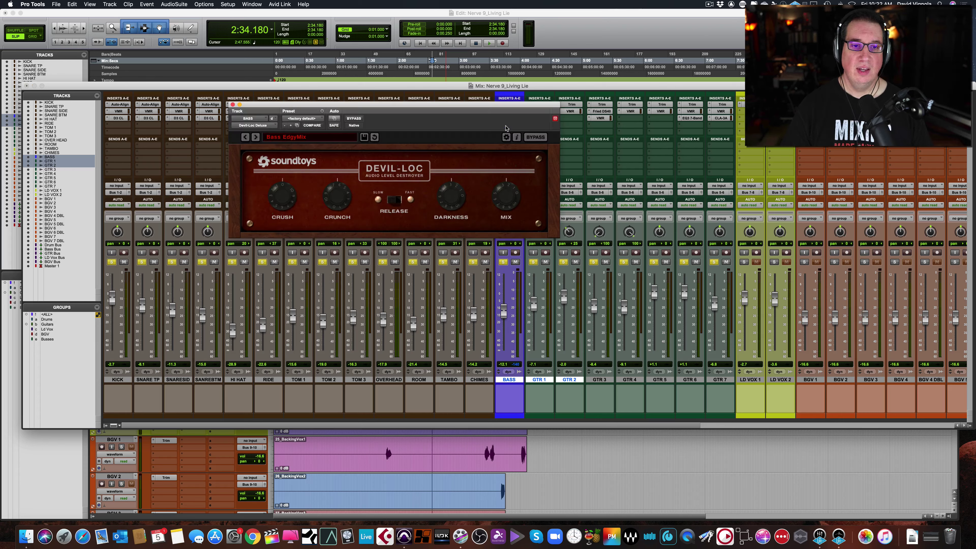
{"action": "left_click", "coordinate": [233, 105]}
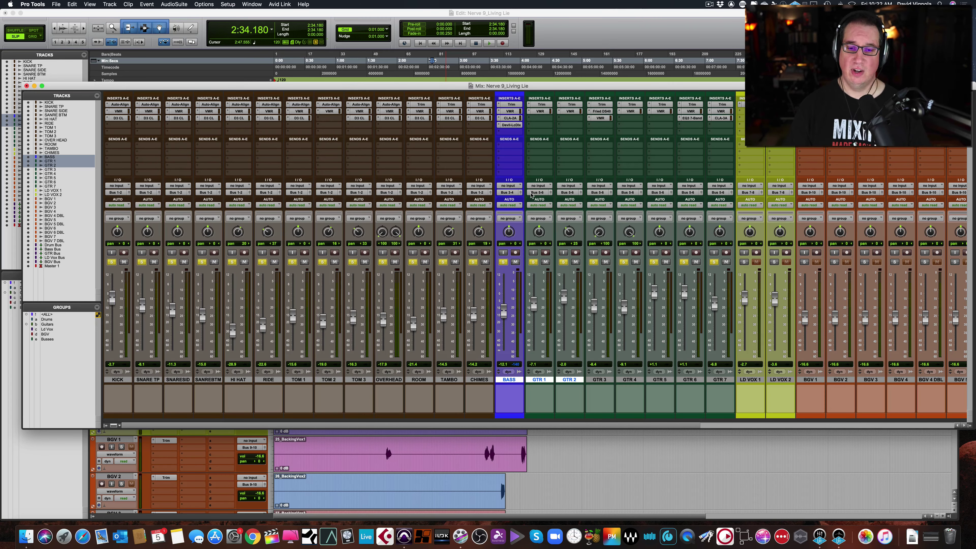
Examine the Virtual Mix Rack module chain on the GTR 1 track and close the plug-in
{"action": "left_click", "coordinate": [540, 112]}
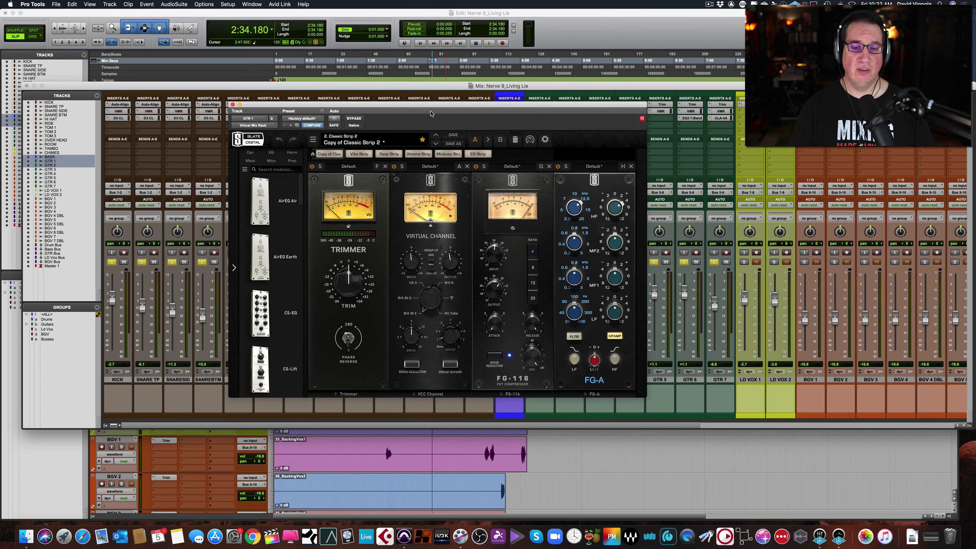
{"action": "left_click_drag", "start_coordinate": [386, 108], "coordinate": [353, 101]}
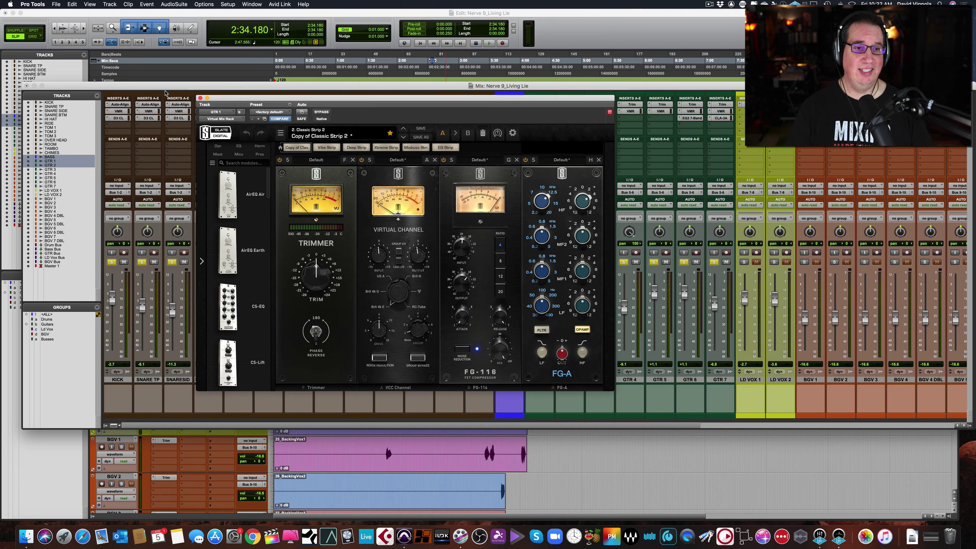
{"action": "left_click", "coordinate": [200, 99]}
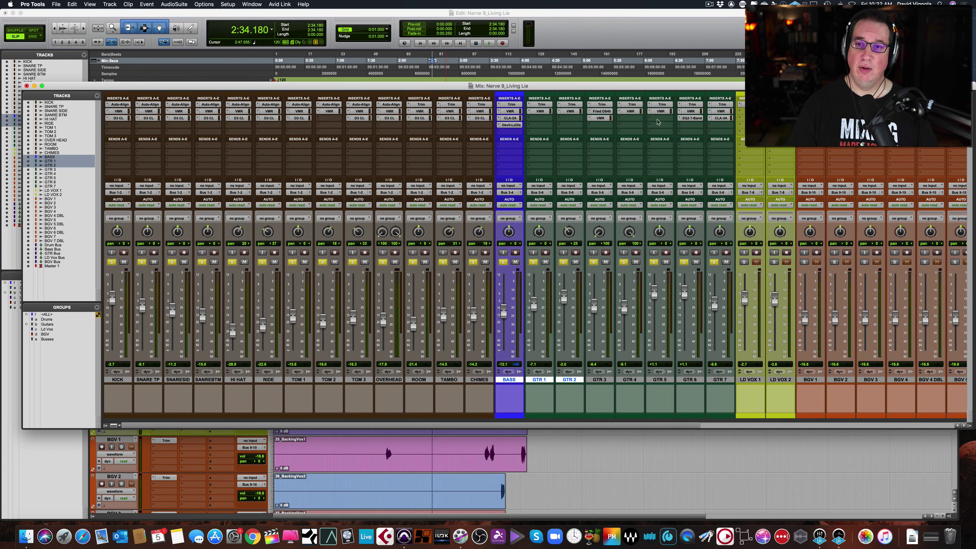
Inspect the 7-band EQ on GTR 6 and the CLA-3A compressor on GTR 7, closing each
{"action": "left_click", "coordinate": [688, 119]}
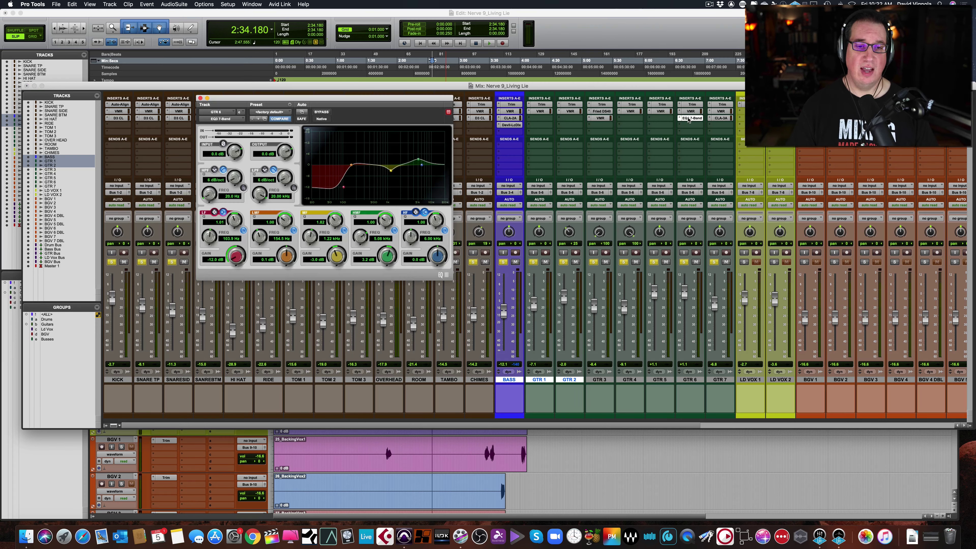
{"action": "left_click", "coordinate": [200, 99]}
{"action": "left_click", "coordinate": [718, 118]}
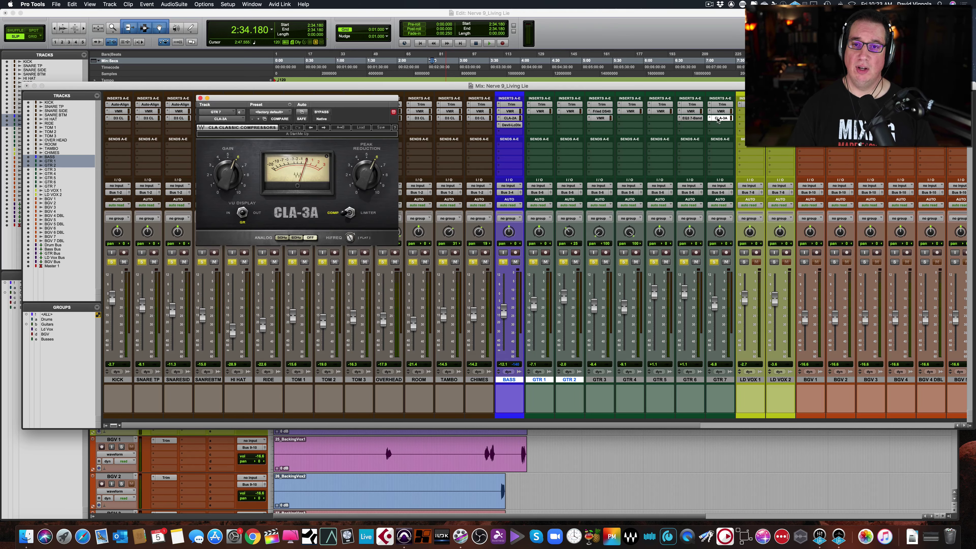
{"action": "left_click", "coordinate": [200, 98]}
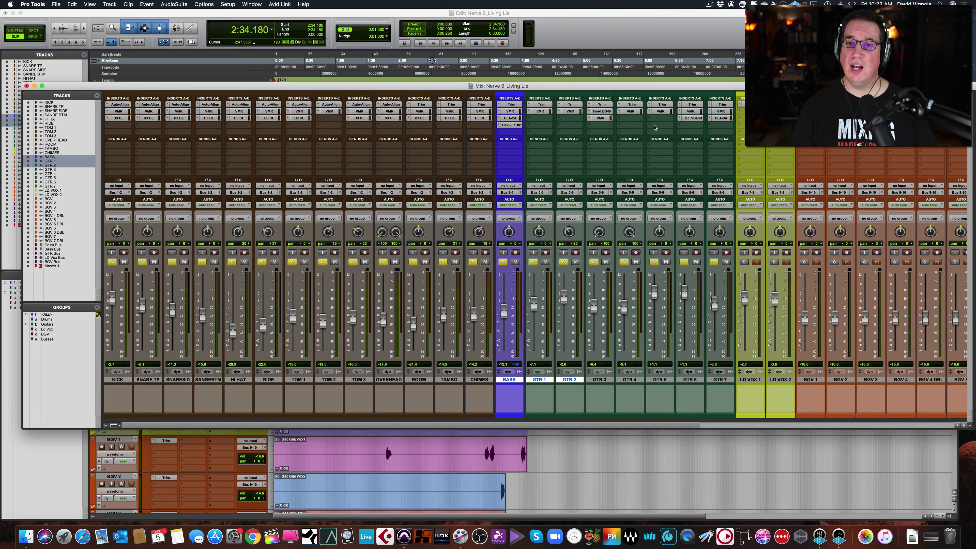
Examine the UAD Friedman amp plug-in on the GTR 3 track and close it
{"action": "left_click", "coordinate": [601, 112]}
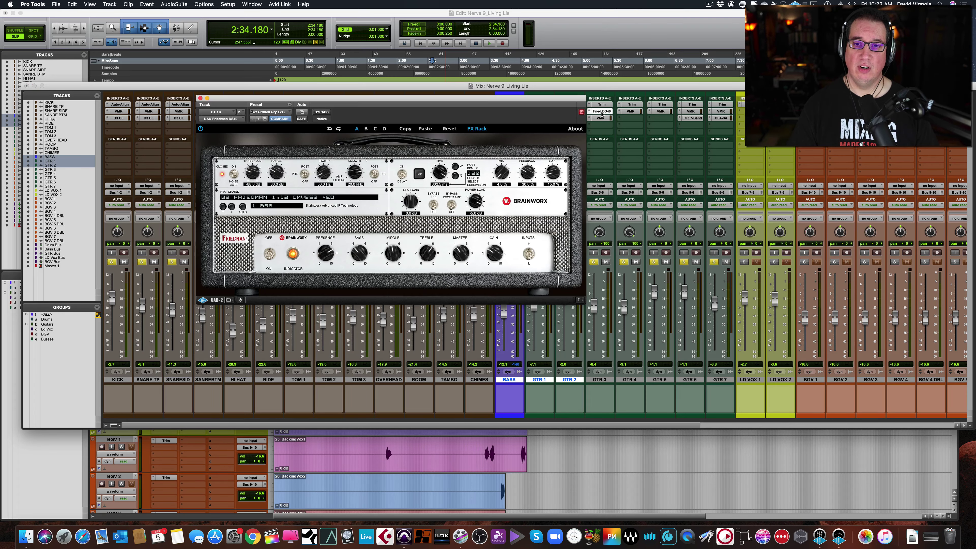
{"action": "left_click_drag", "start_coordinate": [395, 102], "coordinate": [384, 109]}
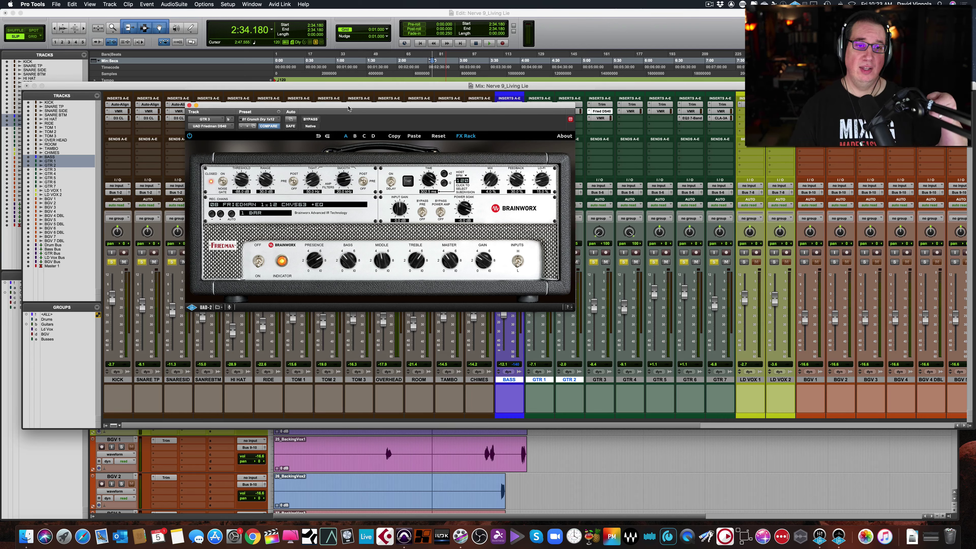
{"action": "left_click_drag", "start_coordinate": [348, 108], "coordinate": [348, 106]}
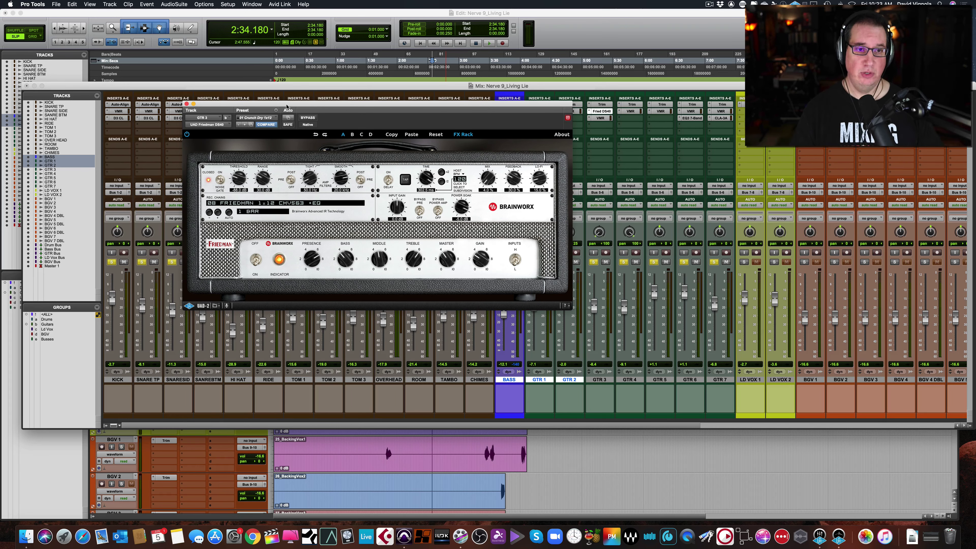
{"action": "left_click", "coordinate": [186, 104]}
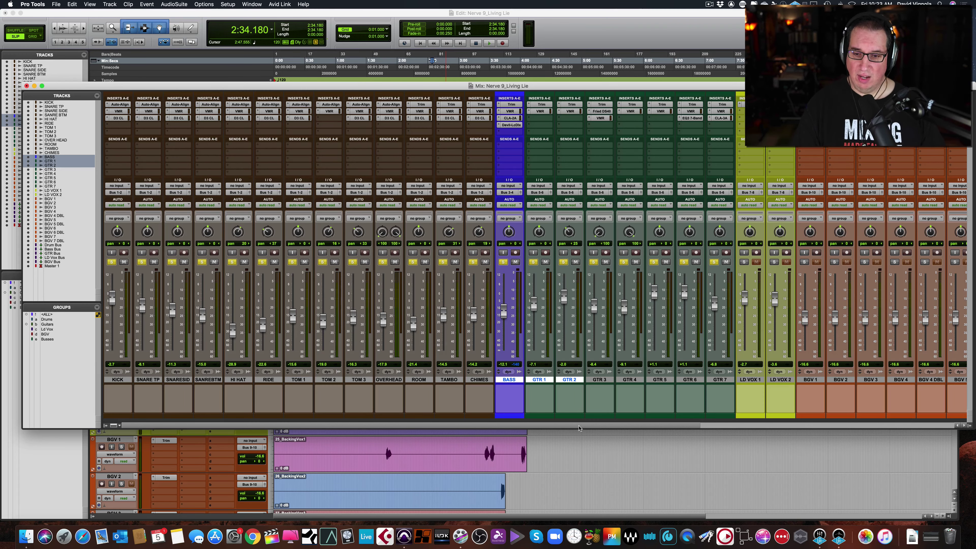
Switch to the Edit window, return to the start of the session and play the song
{"action": "left_click_drag", "start_coordinate": [579, 426], "coordinate": [646, 411]}
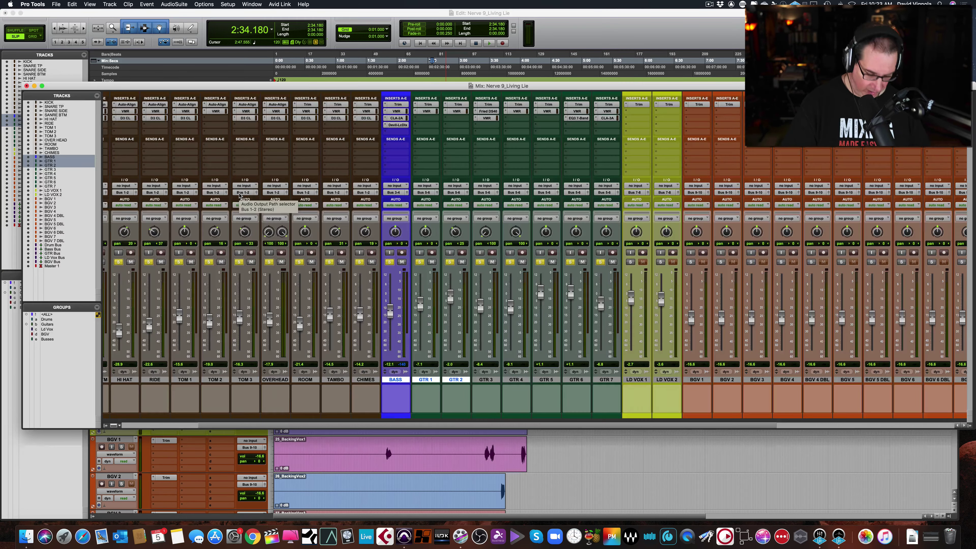
{"action": "key", "text": "super+equal"}
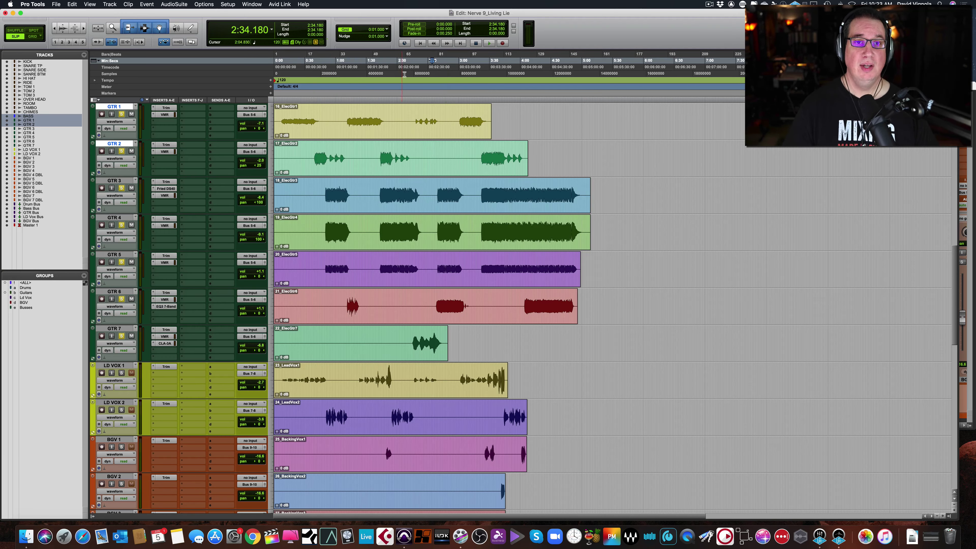
{"action": "left_click", "coordinate": [420, 43]}
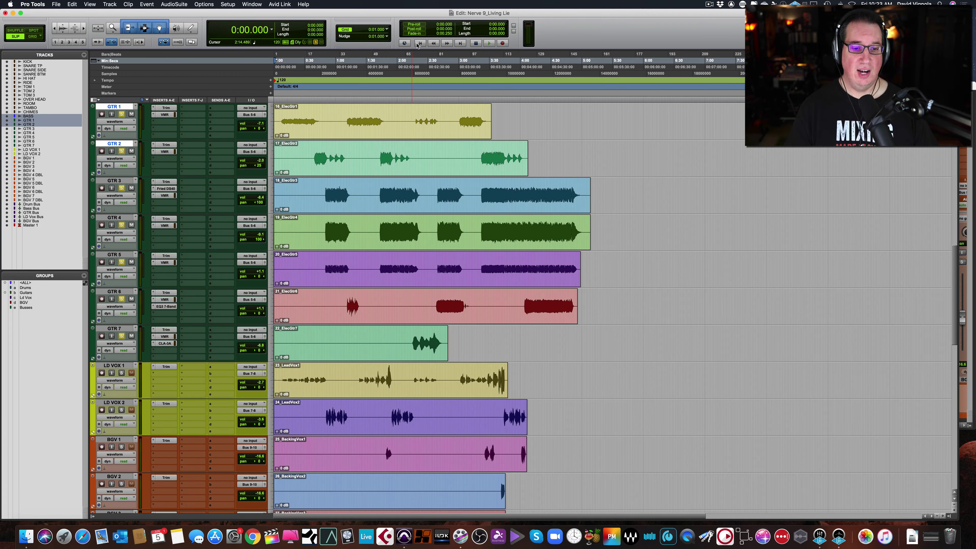
{"action": "scroll", "coordinate": [356, 168], "scroll_direction": "down", "scroll_amount": 5}
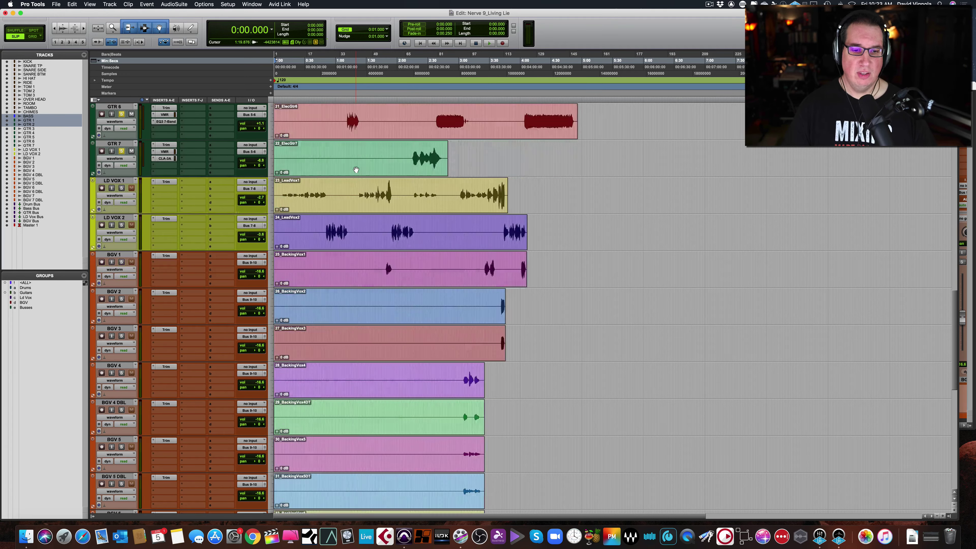
{"action": "scroll", "coordinate": [356, 169], "scroll_direction": "up", "scroll_amount": 5}
{"action": "scroll", "coordinate": [356, 170], "scroll_direction": "up", "scroll_amount": 14}
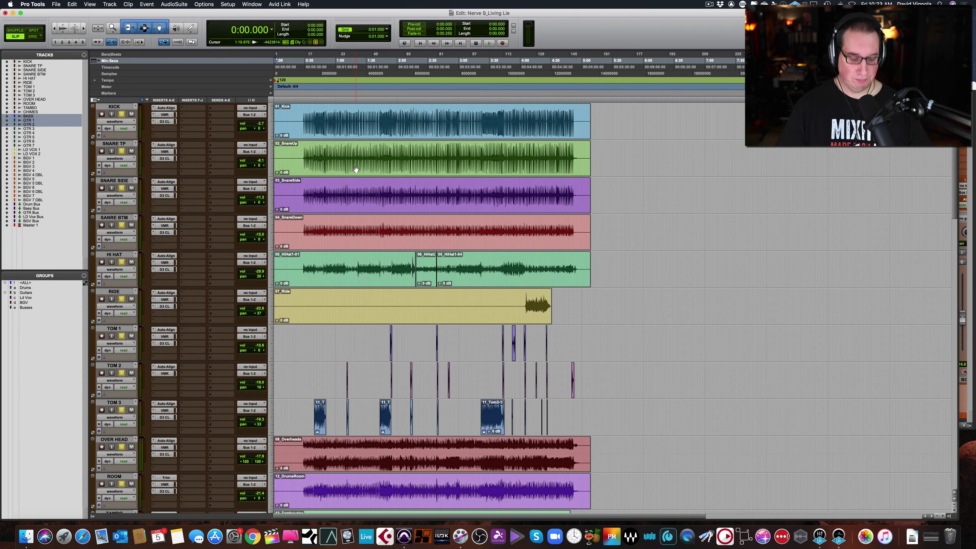
{"action": "key", "text": "space"}
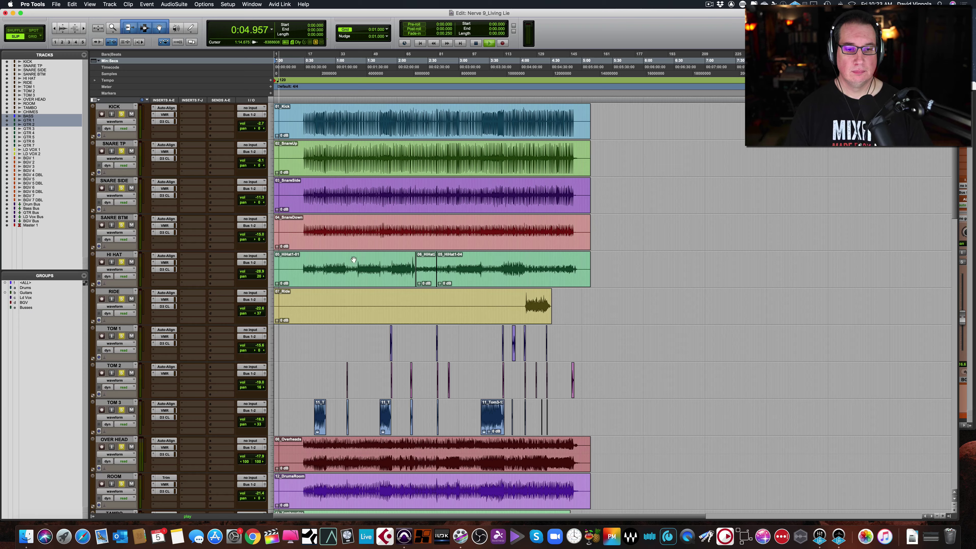
Look over the guitar, vocal and bus tracks in the Edit window during playback
{"action": "scroll", "coordinate": [354, 259], "scroll_direction": "down", "scroll_amount": 12}
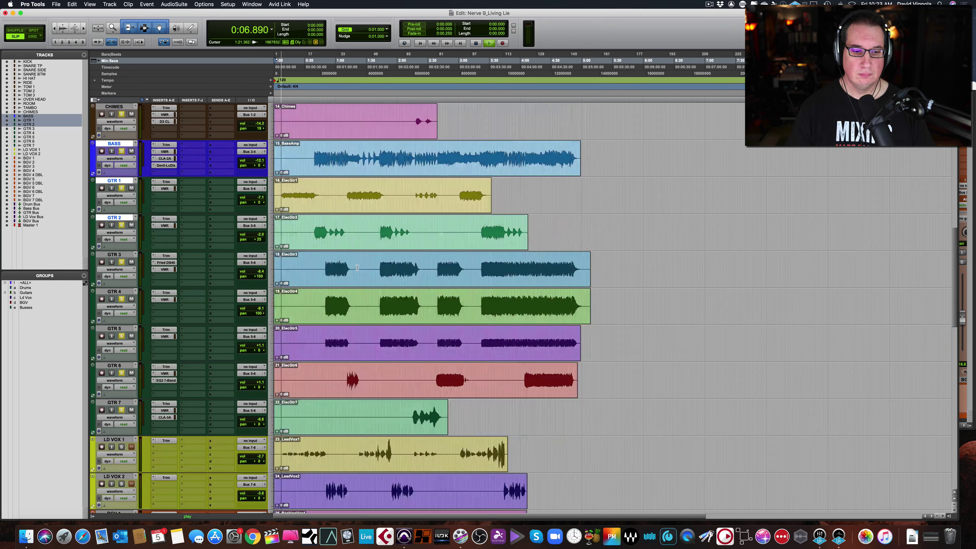
{"action": "scroll", "coordinate": [358, 267], "scroll_direction": "down", "scroll_amount": 5}
{"action": "scroll", "coordinate": [358, 268], "scroll_direction": "down", "scroll_amount": 10}
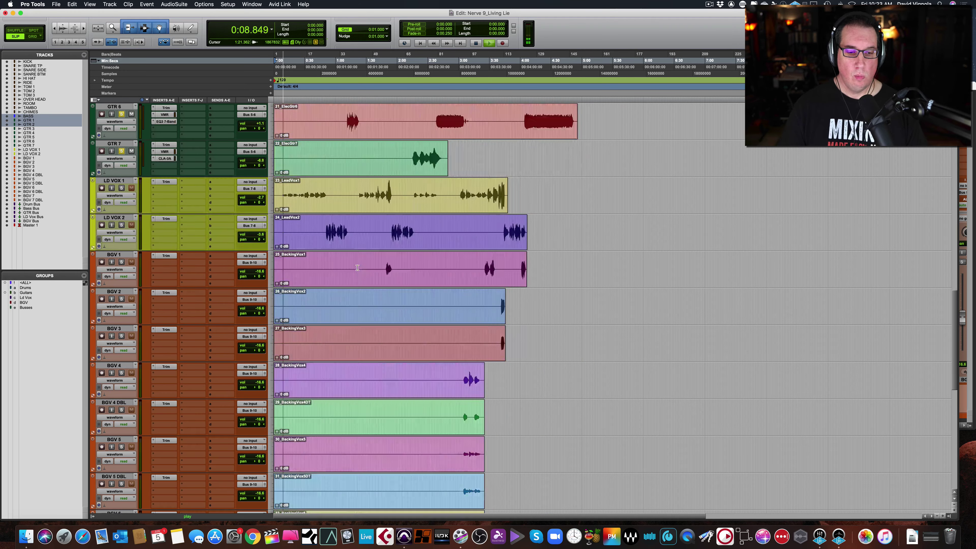
{"action": "scroll", "coordinate": [357, 267], "scroll_direction": "down", "scroll_amount": 1}
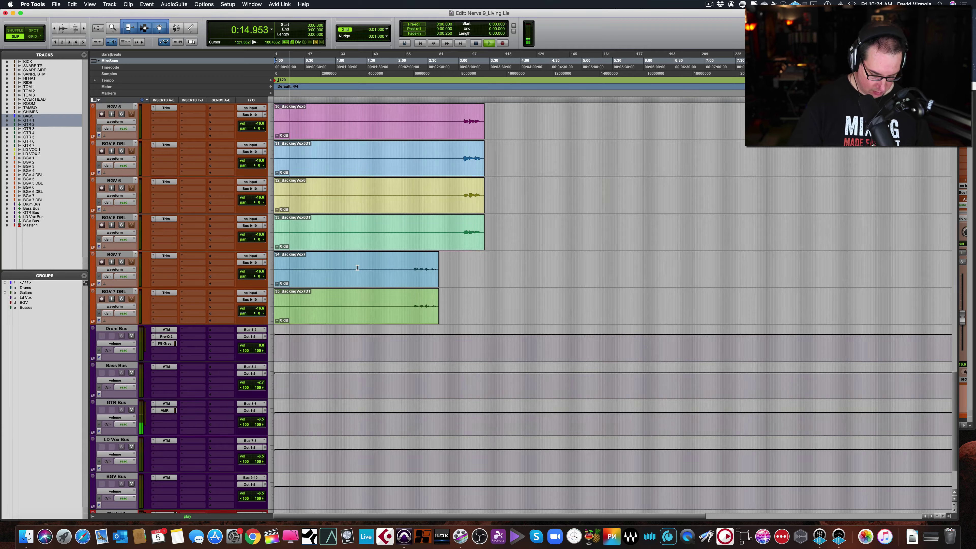
Switch to the Mix window and check the channel, bus and master meters while the song plays
{"action": "key", "text": "super+equal"}
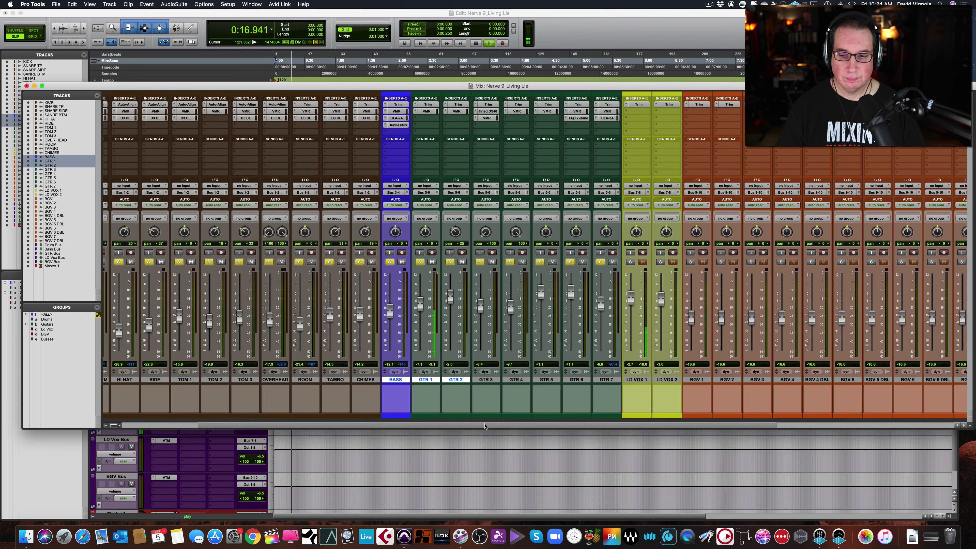
{"action": "left_click_drag", "start_coordinate": [575, 428], "coordinate": [805, 417]}
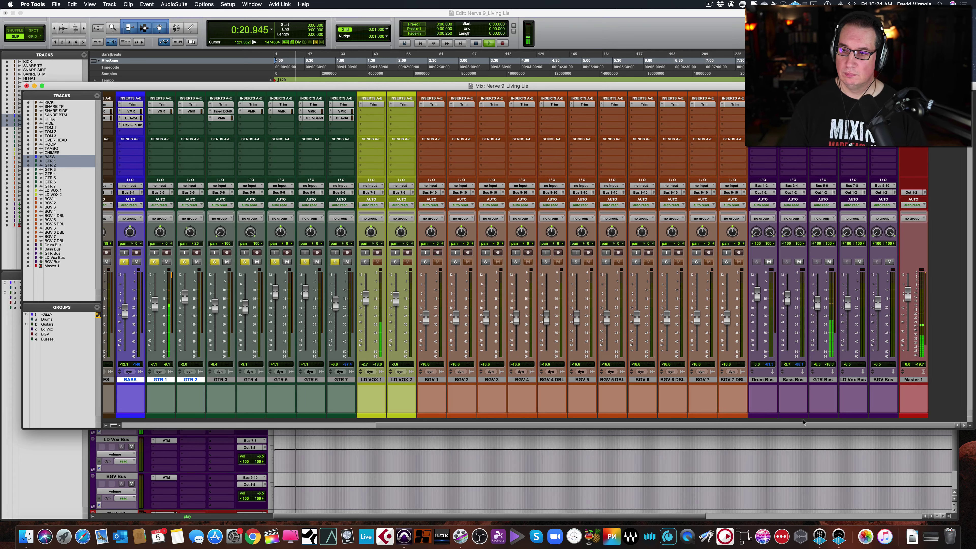
{"action": "left_click_drag", "start_coordinate": [804, 422], "coordinate": [511, 427]}
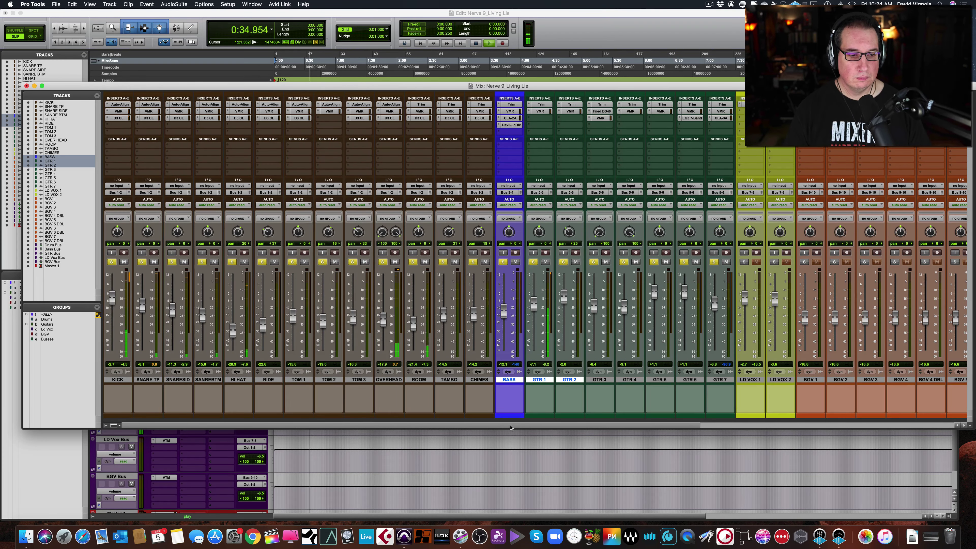
Examine the Drum Bus's Virtual Tape Machines, Pro-Q 2 and FG-Grey plug-ins during playback and close the plug-in window
{"action": "left_click_drag", "start_coordinate": [511, 427], "coordinate": [765, 426]}
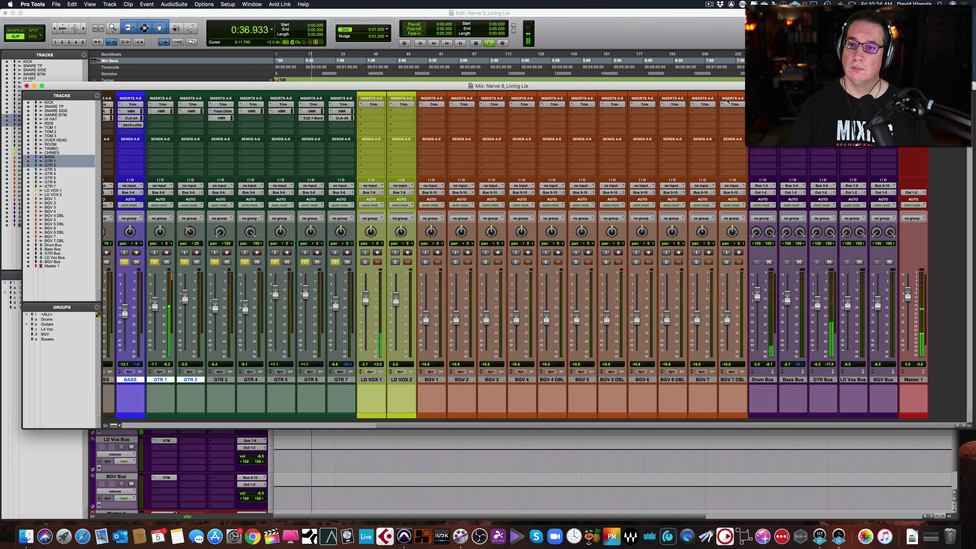
{"action": "left_click", "coordinate": [765, 104]}
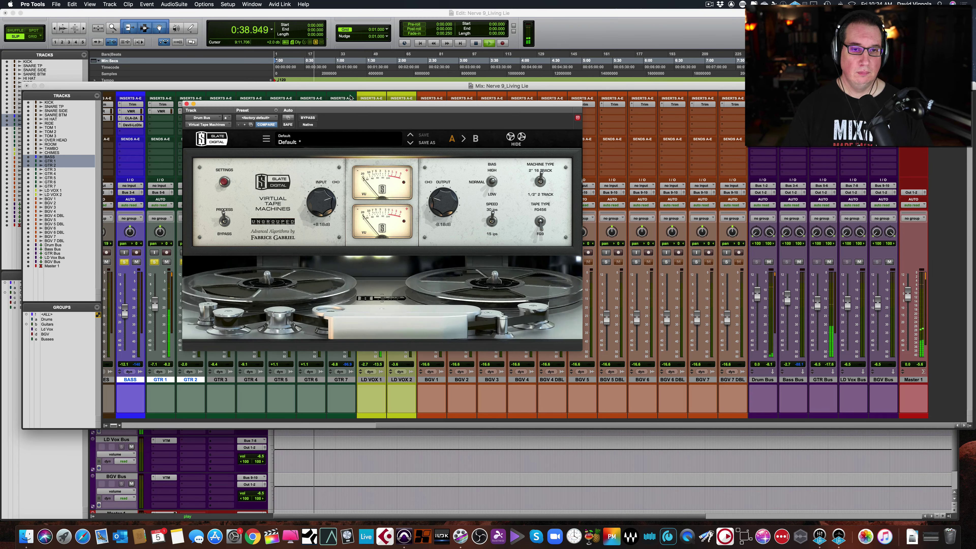
{"action": "left_click_drag", "start_coordinate": [350, 105], "coordinate": [341, 114]}
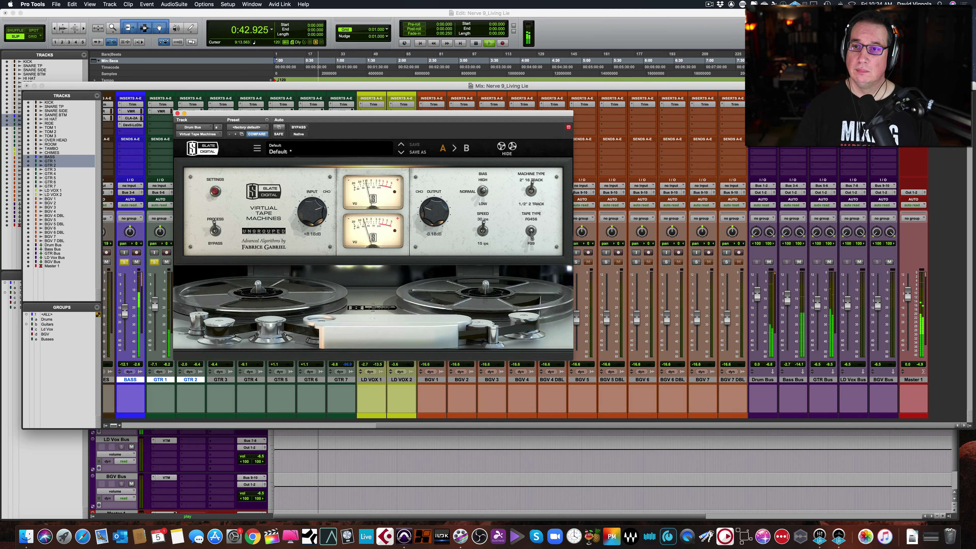
{"action": "left_click", "coordinate": [765, 111]}
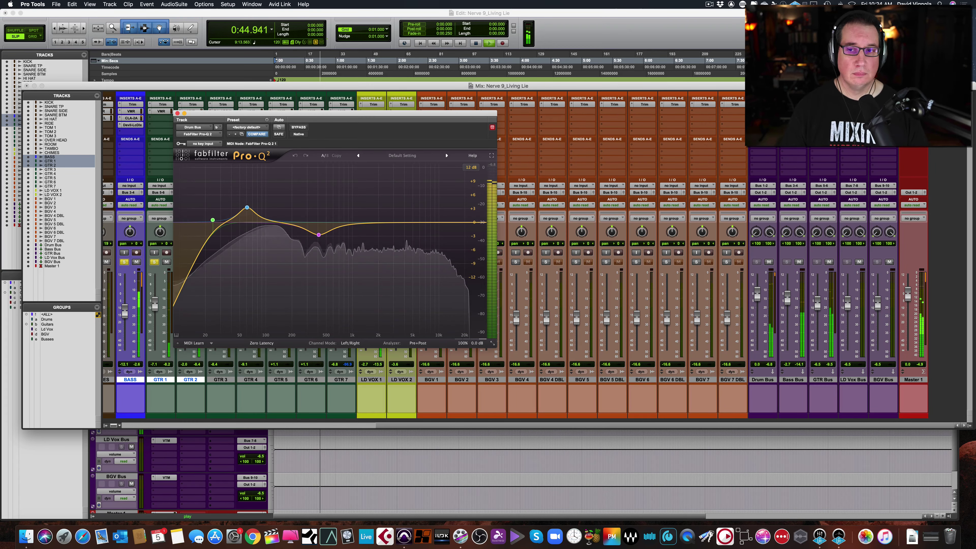
{"action": "left_click", "coordinate": [765, 117]}
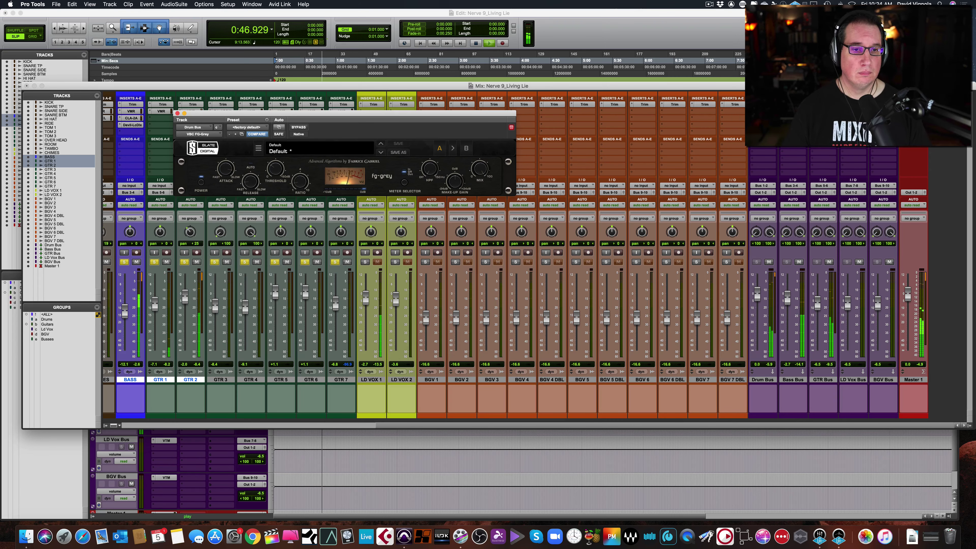
{"action": "mouse_move", "coordinate": [271, 172]}
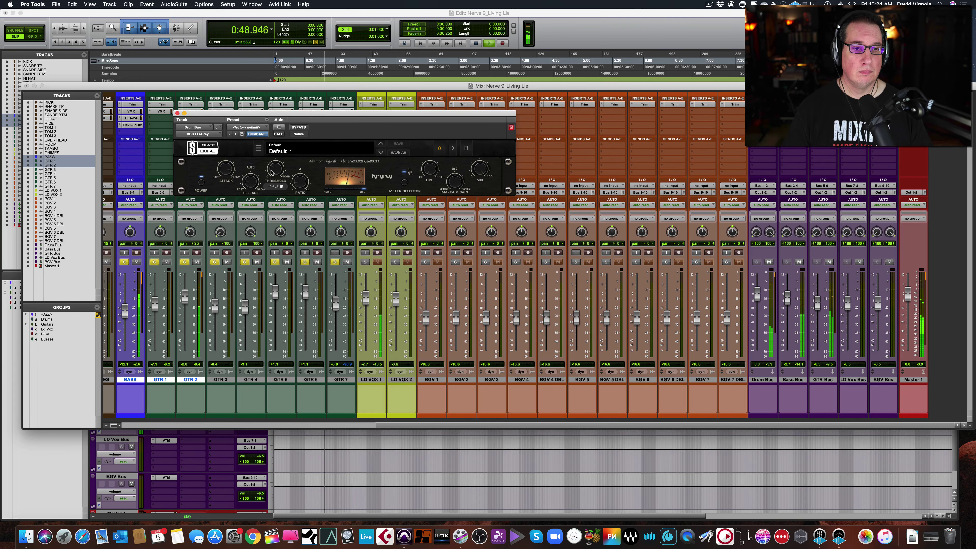
{"action": "left_click_drag", "start_coordinate": [270, 175], "coordinate": [270, 178]}
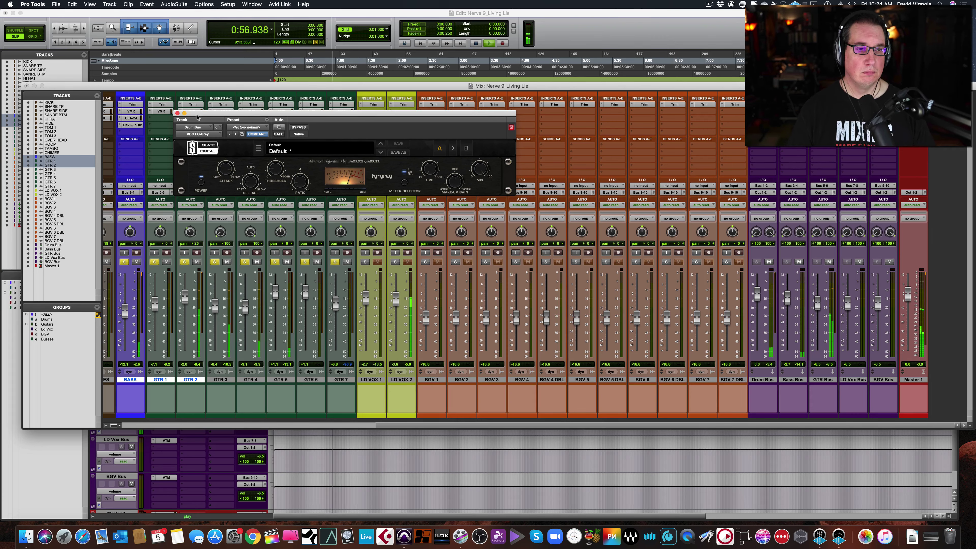
{"action": "left_click", "coordinate": [177, 113]}
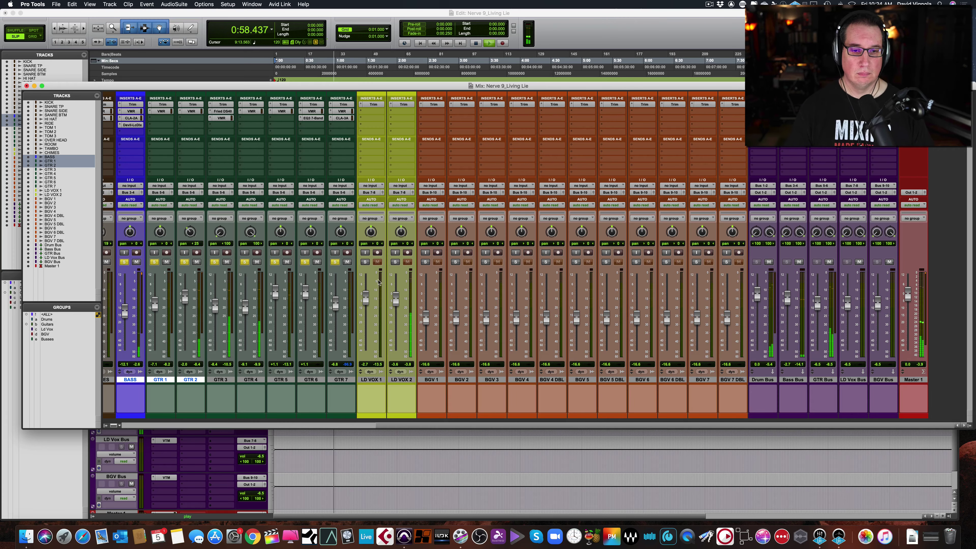
Solo LD VOX 1 and LD VOX 2 and raise their faders to +2.8 dB and +2.3 dB
{"action": "left_click", "coordinate": [365, 262]}
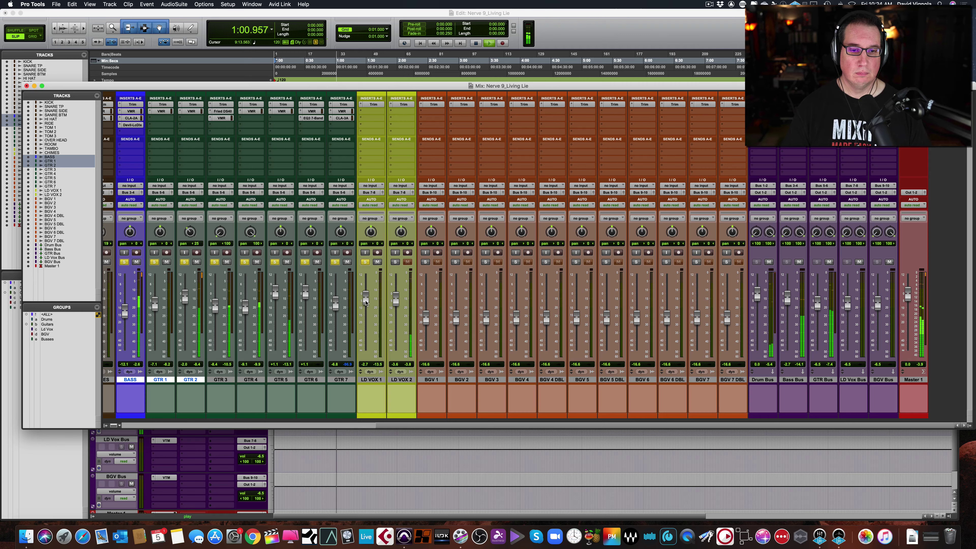
{"action": "left_click_drag", "start_coordinate": [366, 303], "coordinate": [366, 300]}
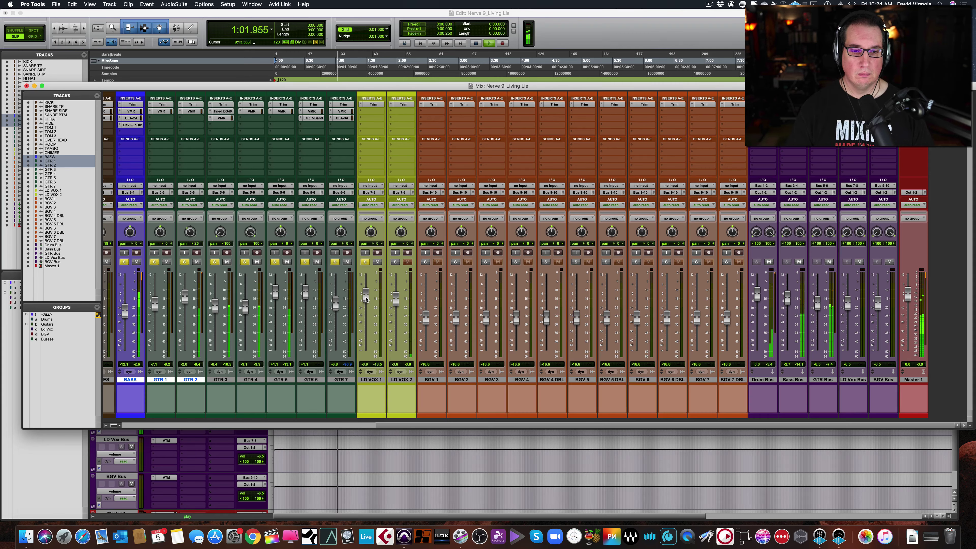
{"action": "left_click", "coordinate": [395, 262]}
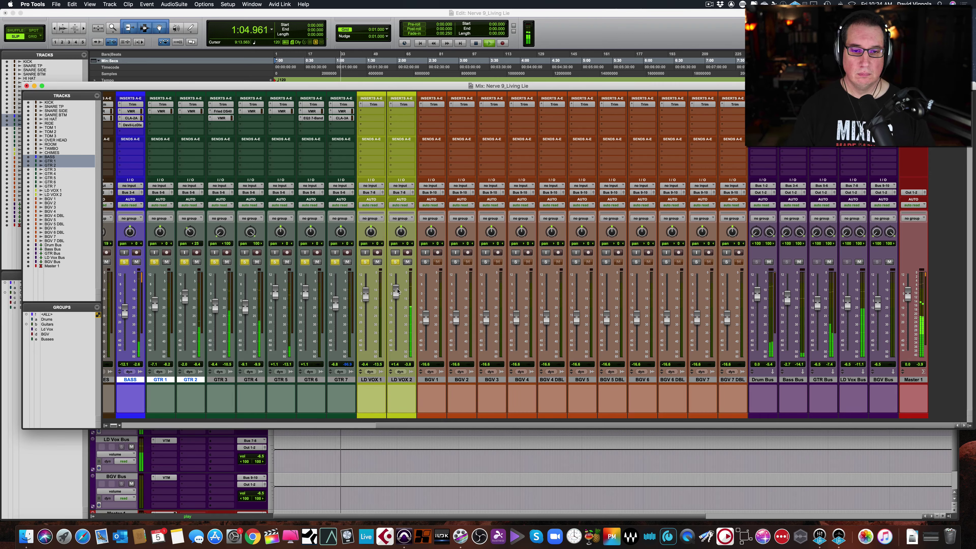
{"action": "mouse_move", "coordinate": [396, 301]}
{"action": "left_mouse_down"}
{"action": "mouse_move", "coordinate": [396, 289]}
{"action": "mouse_move", "coordinate": [366, 288]}
{"action": "mouse_move", "coordinate": [396, 291]}
{"action": "left_mouse_up"}
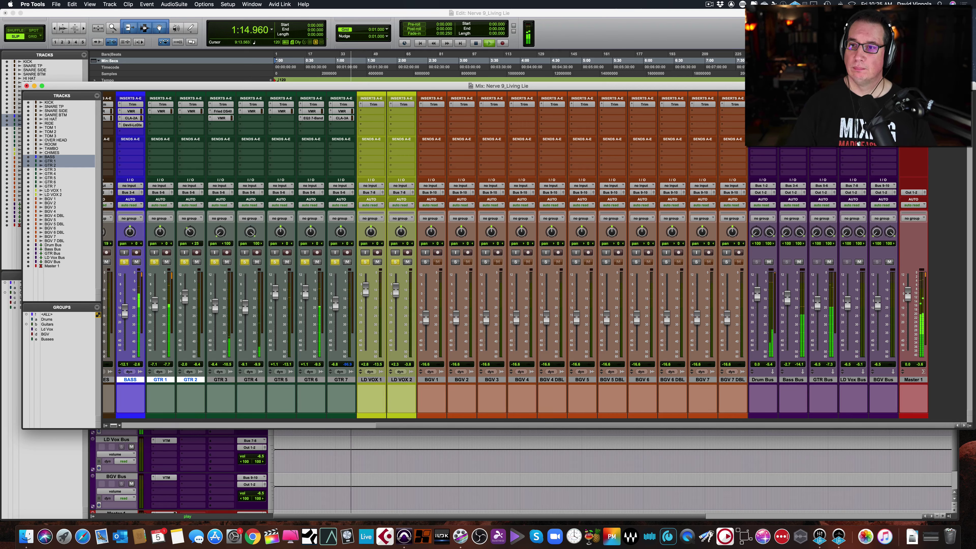
Examine the GTR Bus's Virtual Tape Machines and Virtual Mix Rack plug-ins, close them and stop playback
{"action": "left_click", "coordinate": [823, 111]}
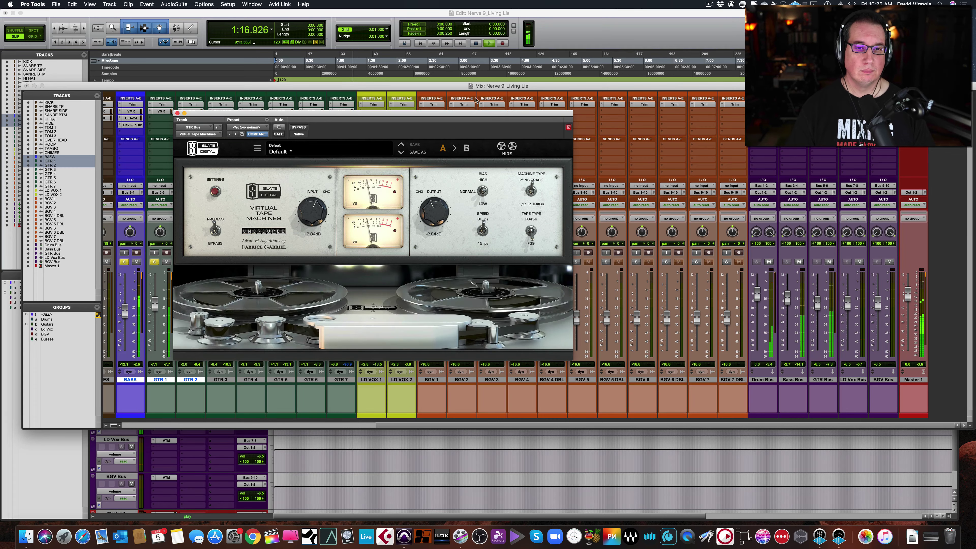
{"action": "left_click", "coordinate": [177, 114]}
{"action": "left_click", "coordinate": [823, 118]}
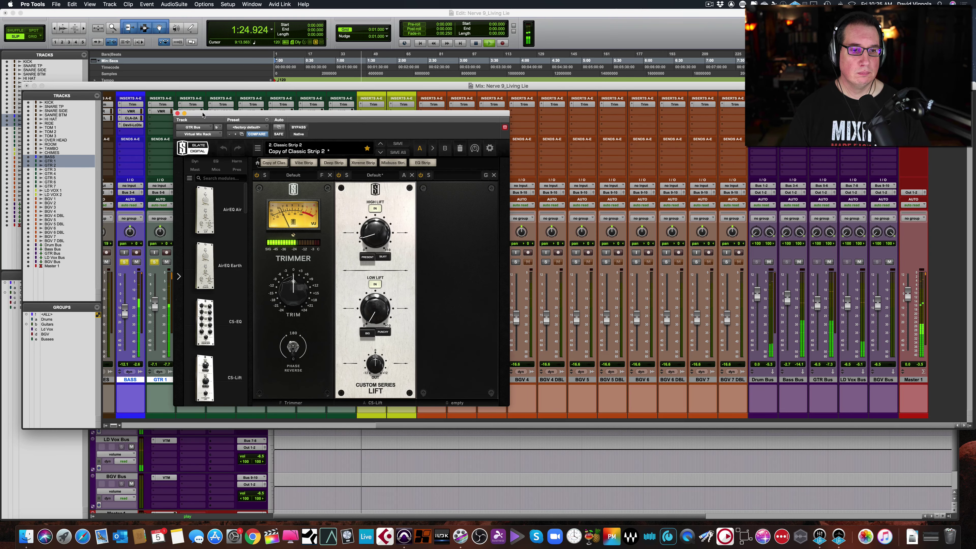
{"action": "left_click", "coordinate": [177, 114]}
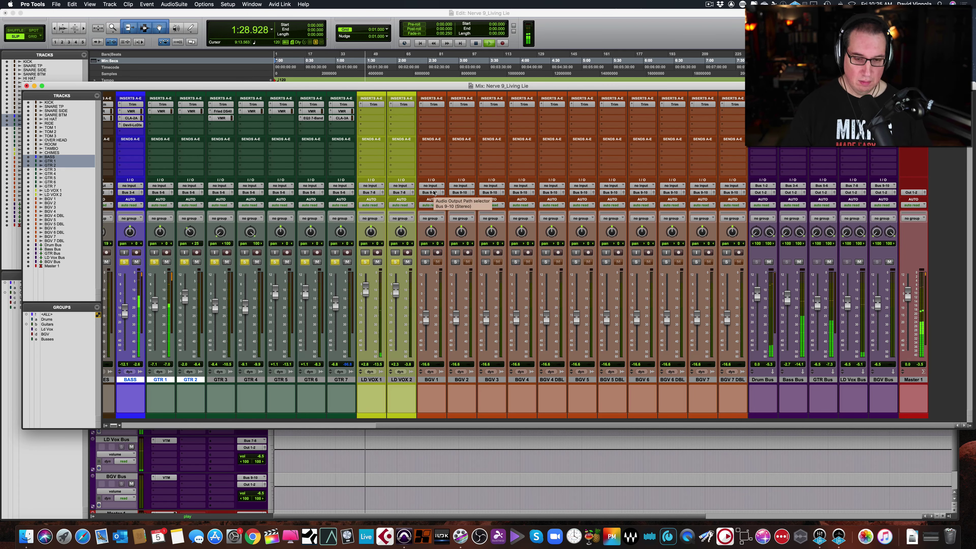
{"action": "key", "text": "space"}
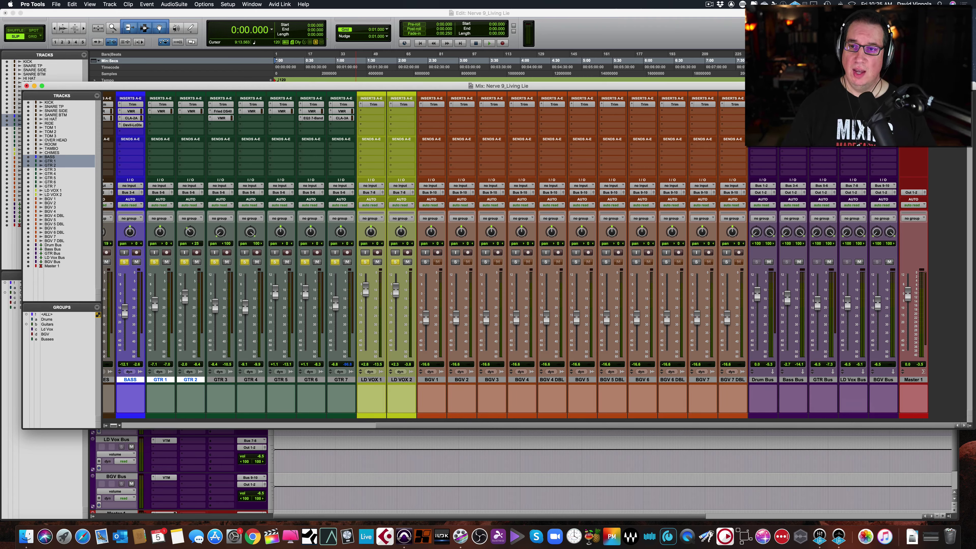
Review the plug-ins on the Drum Bus, Bass Bus and GTR Bus one by one with playback stopped, closing the last one
{"action": "left_click", "coordinate": [762, 111]}
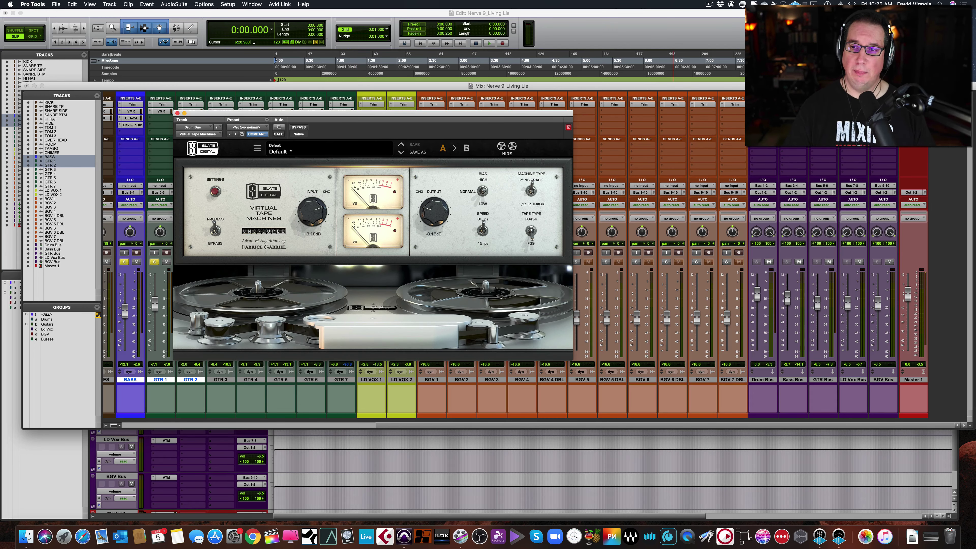
{"action": "left_click", "coordinate": [763, 117]}
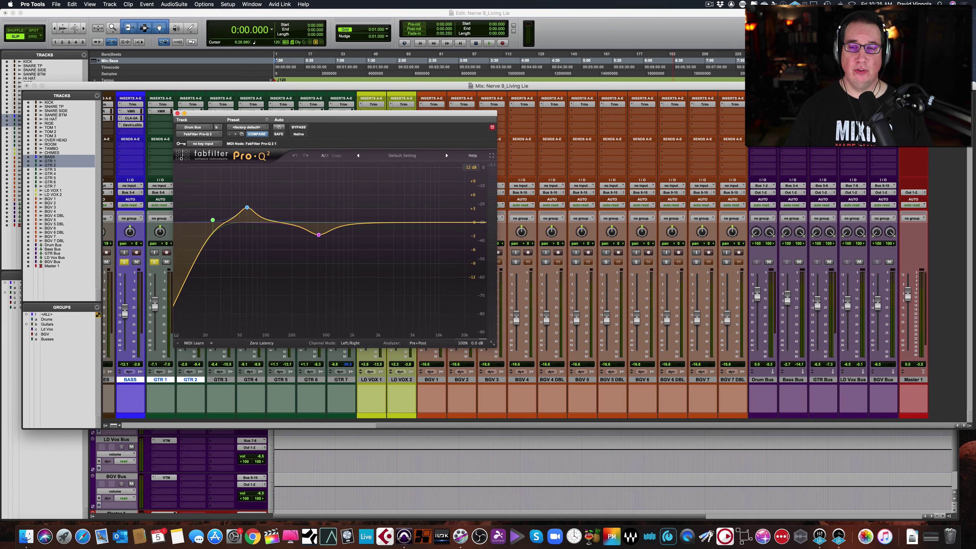
{"action": "left_click", "coordinate": [763, 124]}
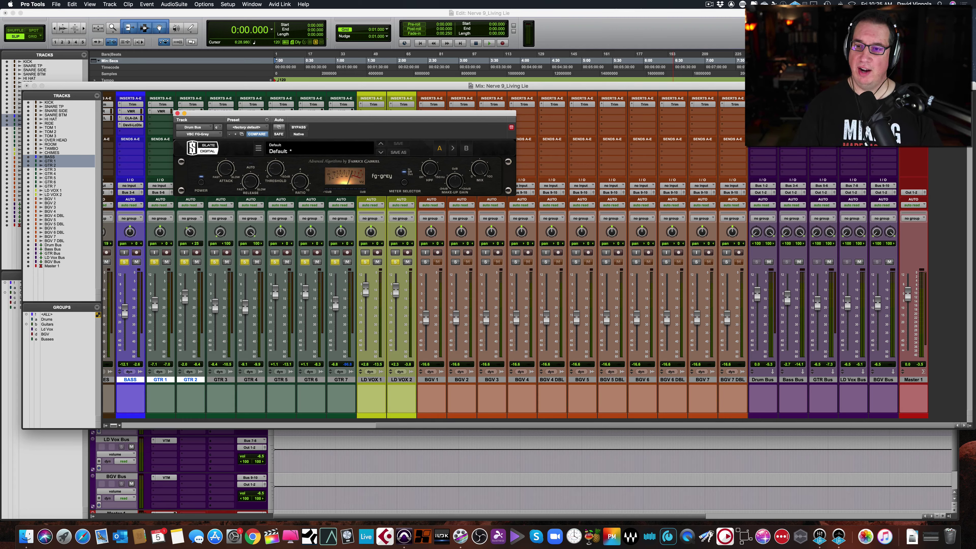
{"action": "left_click", "coordinate": [793, 111]}
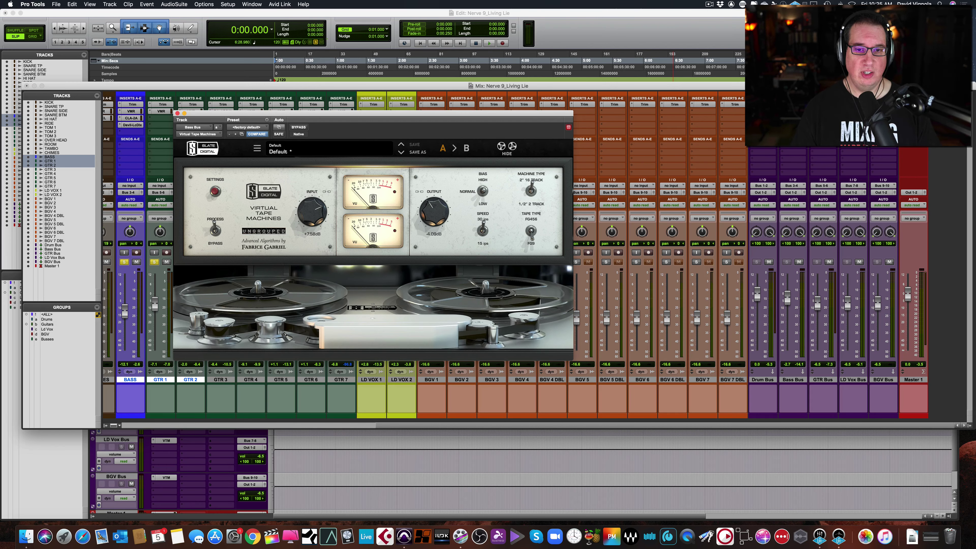
{"action": "left_click", "coordinate": [823, 111]}
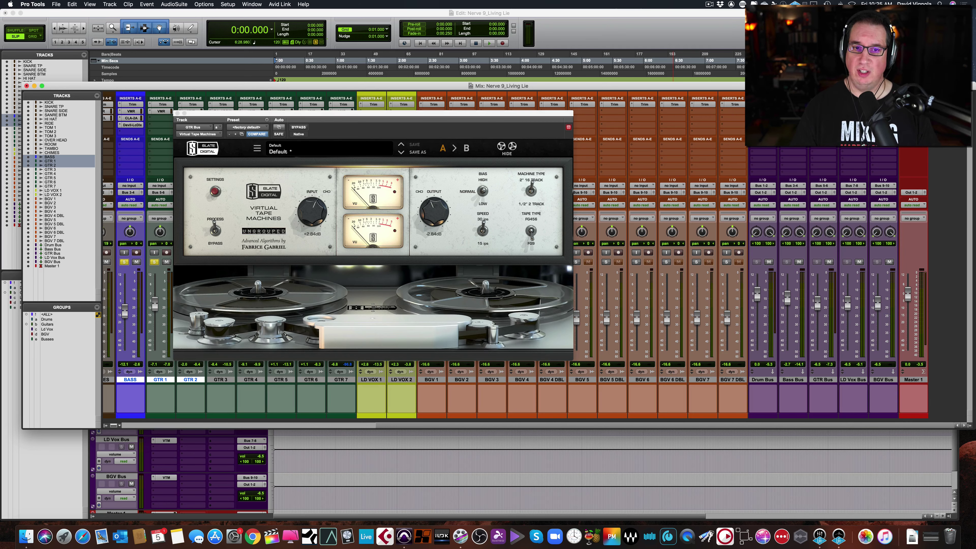
{"action": "left_click", "coordinate": [823, 117]}
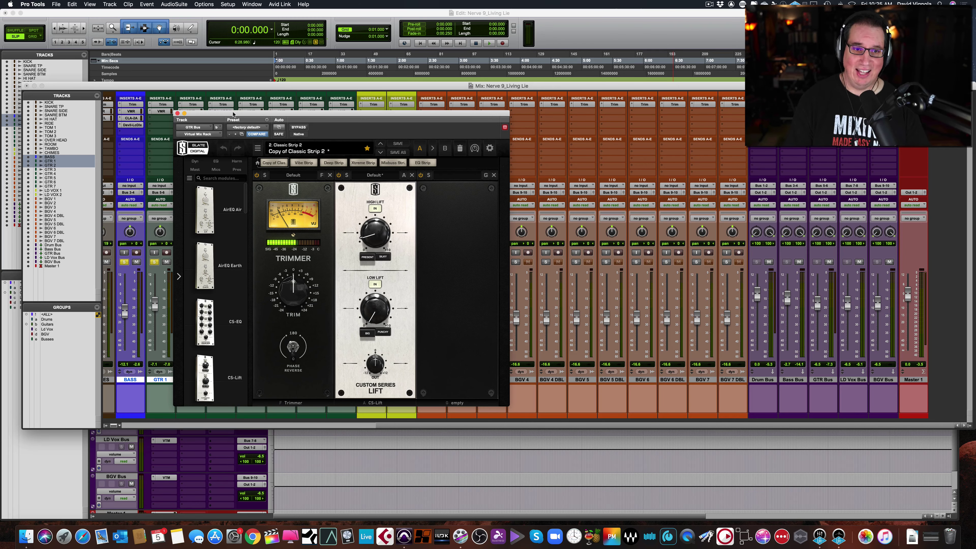
{"action": "left_click", "coordinate": [177, 113]}
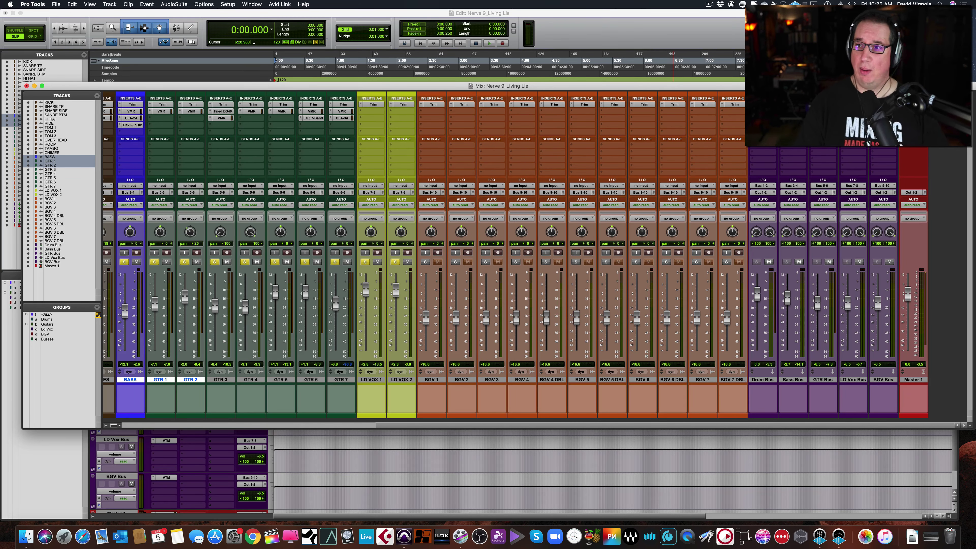
Examine the Master 1 track's Virtual Mix Rack, FG-MU, Virtual Tape Machines and bx_meter plug-ins and close the plug-in window
{"action": "left_click", "coordinate": [913, 111]}
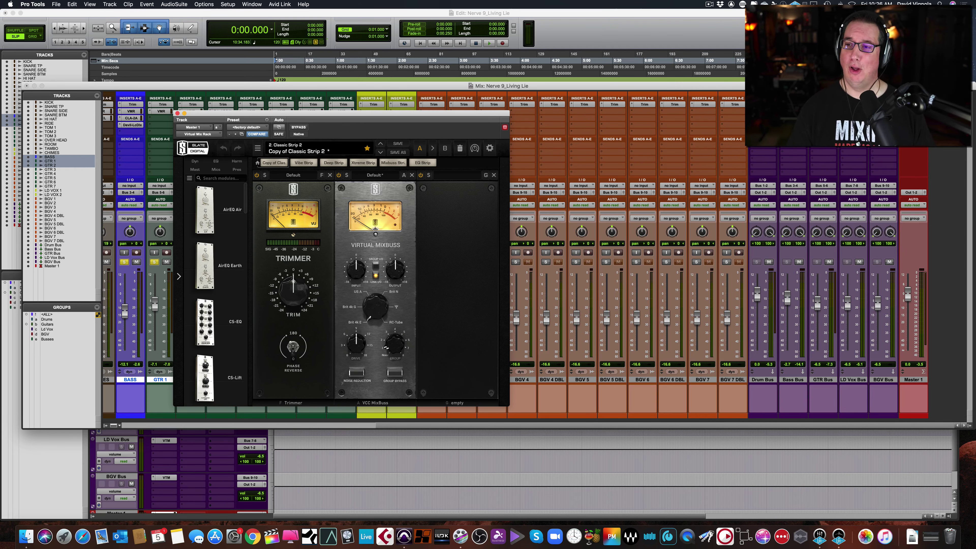
{"action": "left_click", "coordinate": [913, 111]}
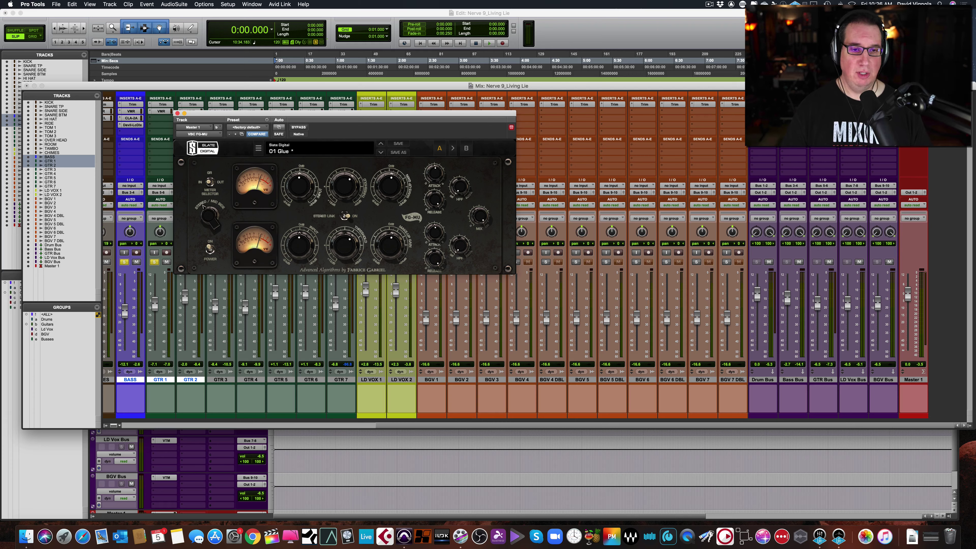
{"action": "left_click", "coordinate": [914, 125]}
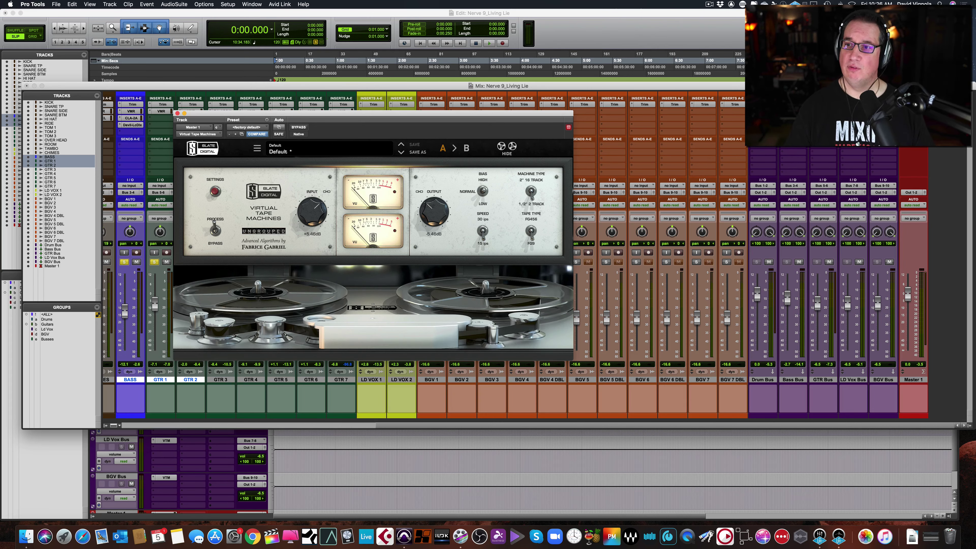
{"action": "left_click", "coordinate": [913, 137]}
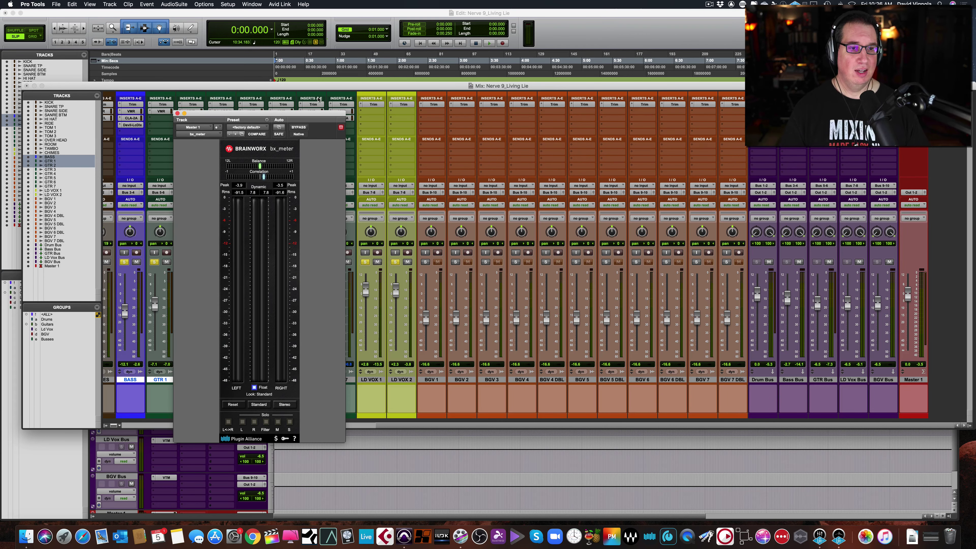
{"action": "left_click", "coordinate": [177, 114]}
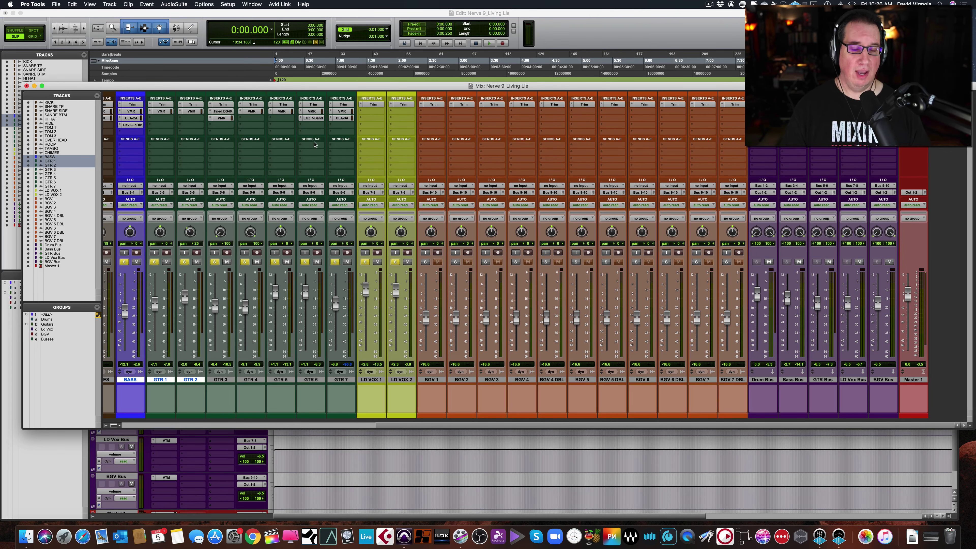
Close the Mix window and play the song in the Edit window from just before the first LD VOX 1 phrase, at about 0:08.9
{"action": "left_click", "coordinate": [26, 86]}
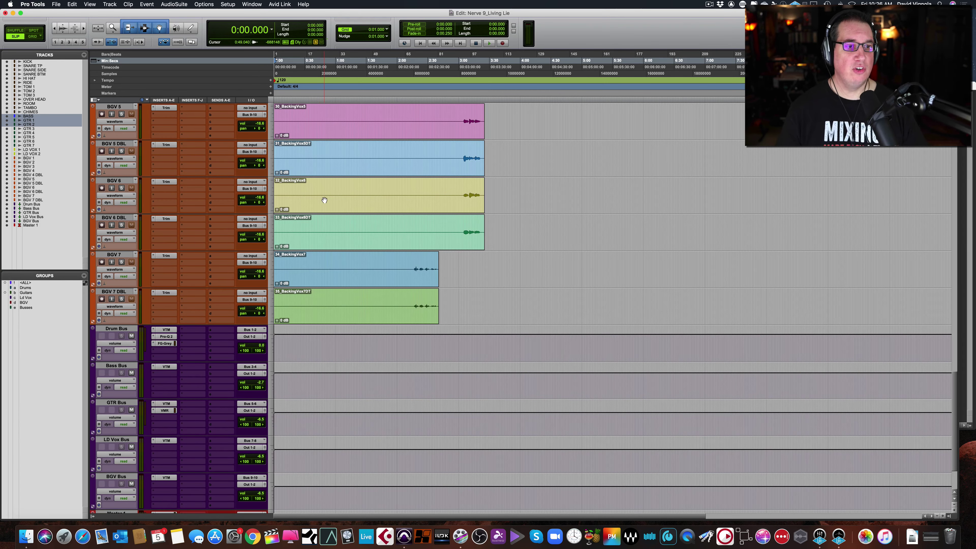
{"action": "scroll", "coordinate": [325, 200], "scroll_direction": "up", "scroll_amount": 10}
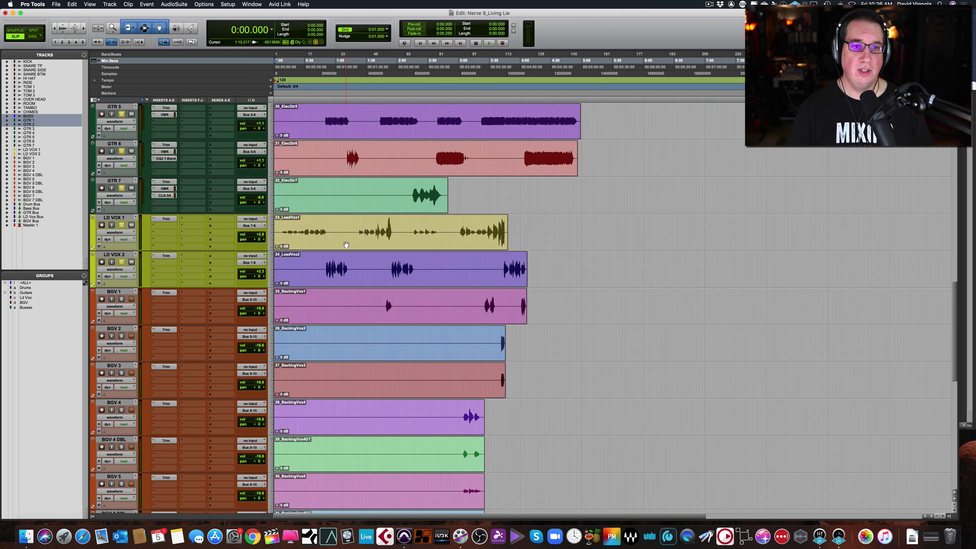
{"action": "key", "text": "super+bracketright"}
{"action": "key", "text": "super+bracketright"}
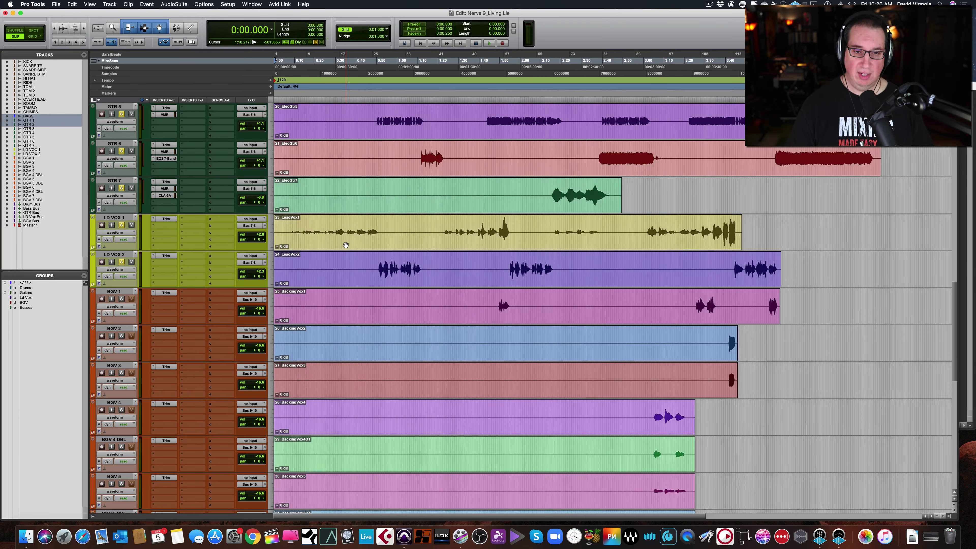
{"action": "left_click", "coordinate": [310, 79]}
{"action": "key", "text": "space"}
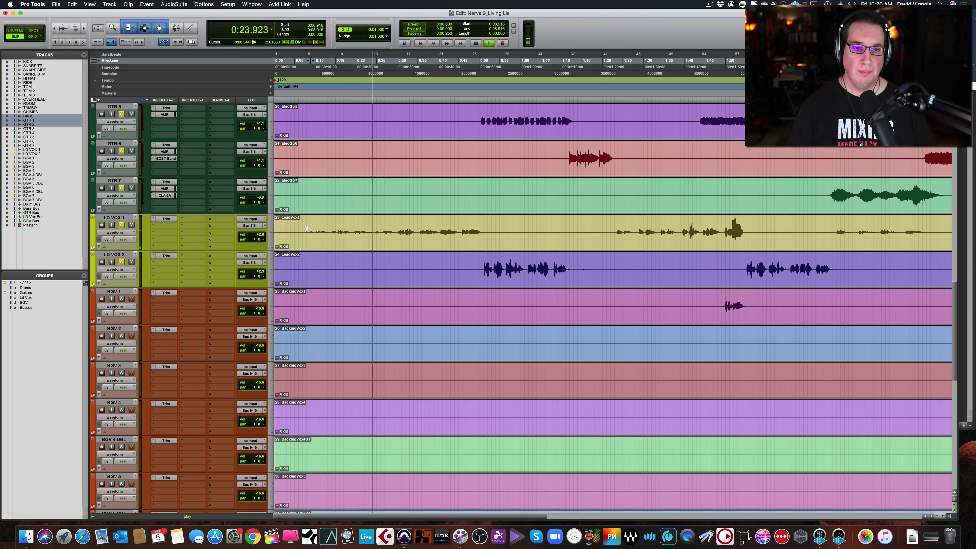
Select the first verse of LD VOX 1, from about 0:08.7 to 0:50.7, and restart playback from the selection
{"action": "left_click_drag", "start_coordinate": [308, 227], "coordinate": [483, 228]}
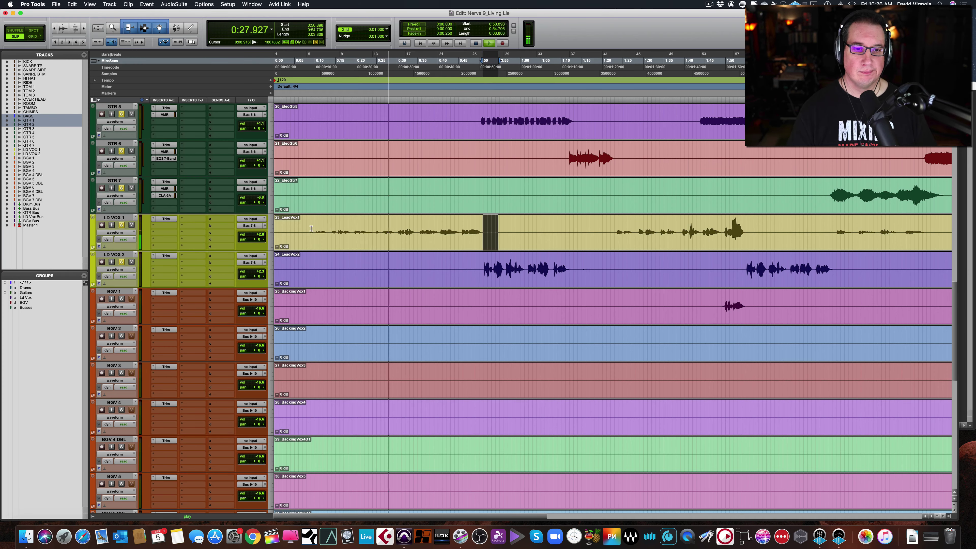
{"action": "left_click_drag", "start_coordinate": [310, 231], "coordinate": [482, 232]}
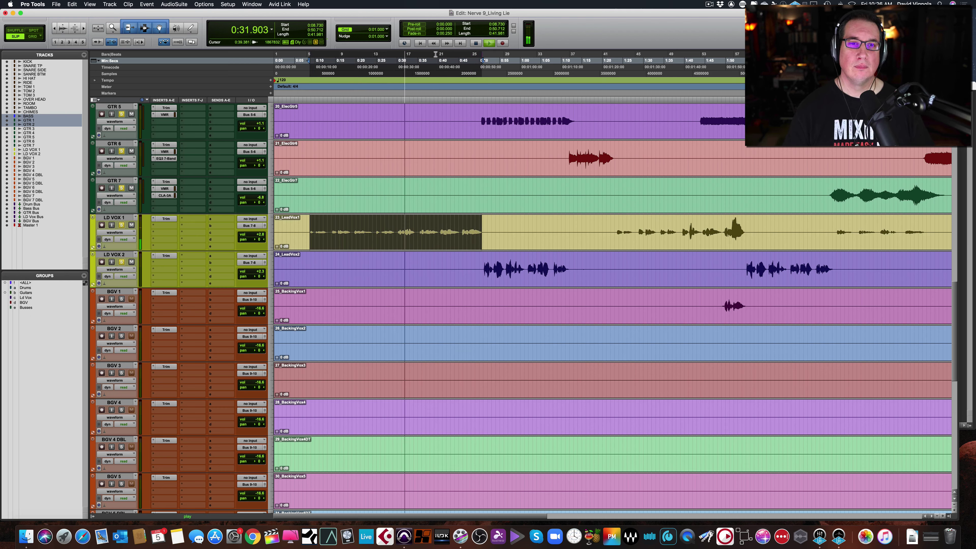
{"action": "key", "text": "space"}
{"action": "key", "text": "space"}
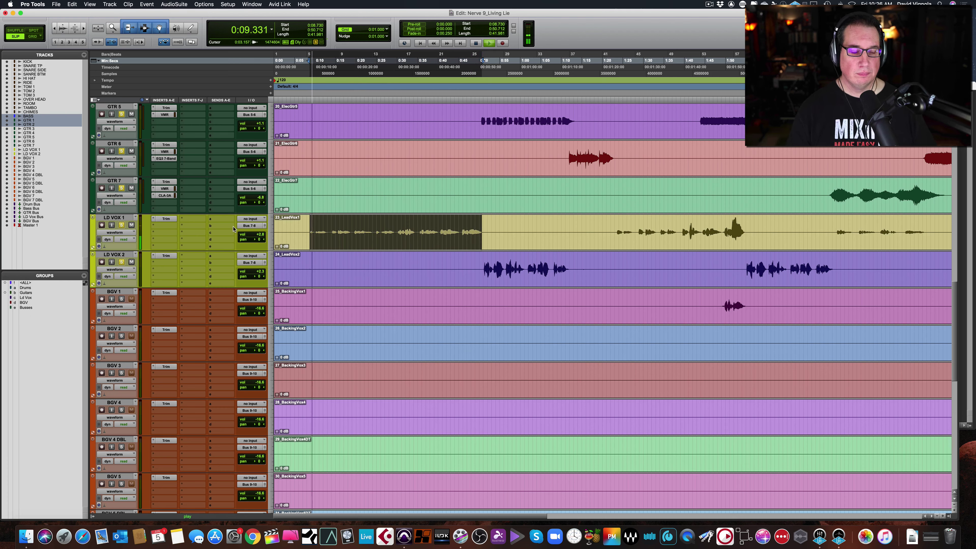
Show the Mix window, open LD VOX 1's Trim plug-in and restart playback of the selected verse
{"action": "key", "text": "super+equal"}
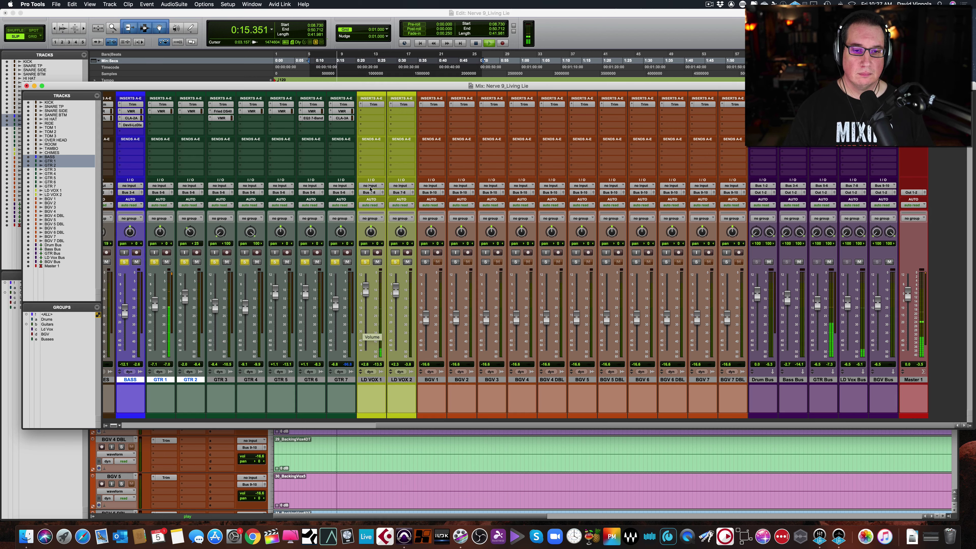
{"action": "left_click", "coordinate": [369, 104]}
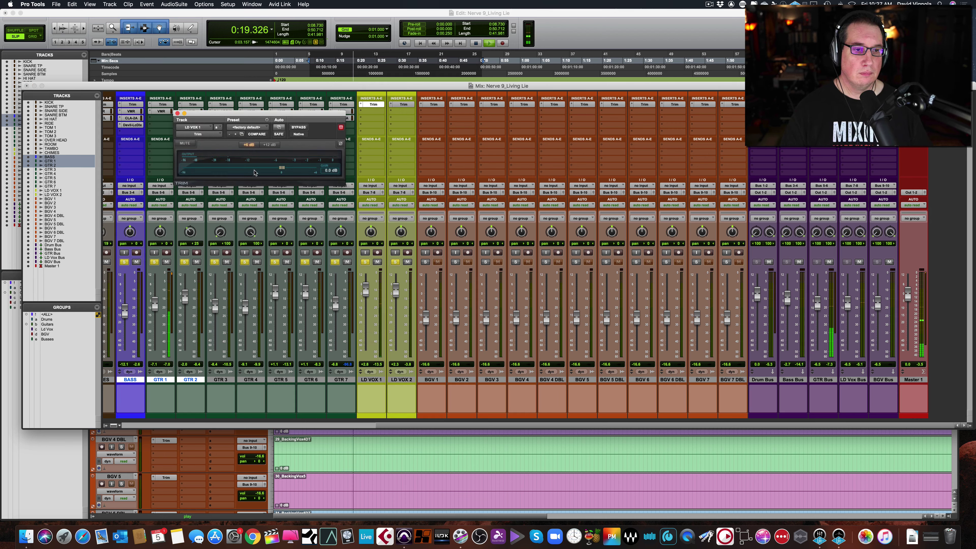
{"action": "key", "text": "space"}
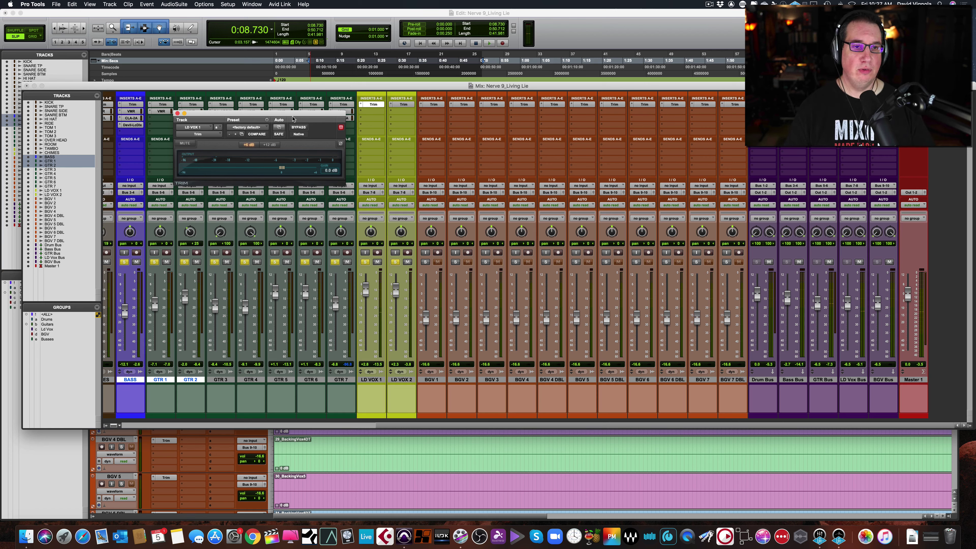
{"action": "left_click_drag", "start_coordinate": [293, 115], "coordinate": [299, 118]}
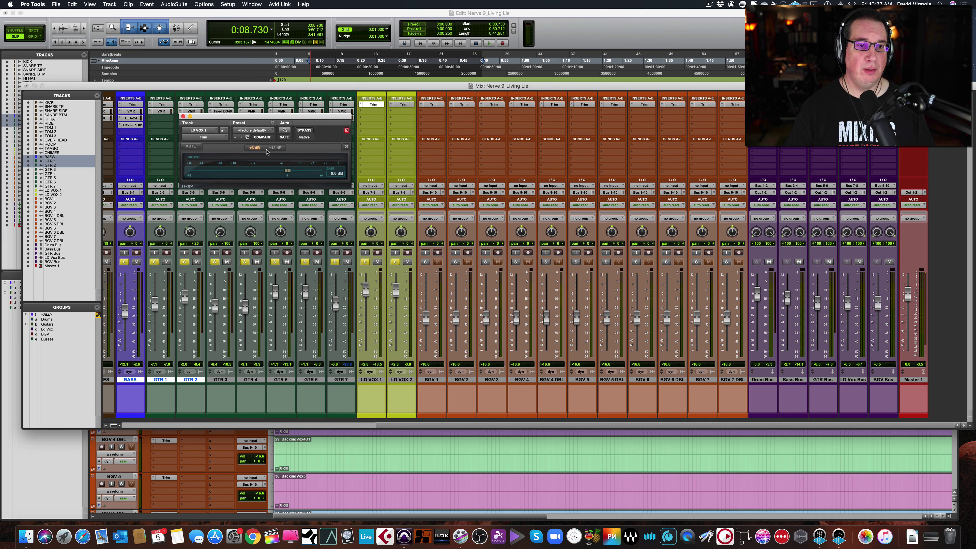
{"action": "key", "text": "space"}
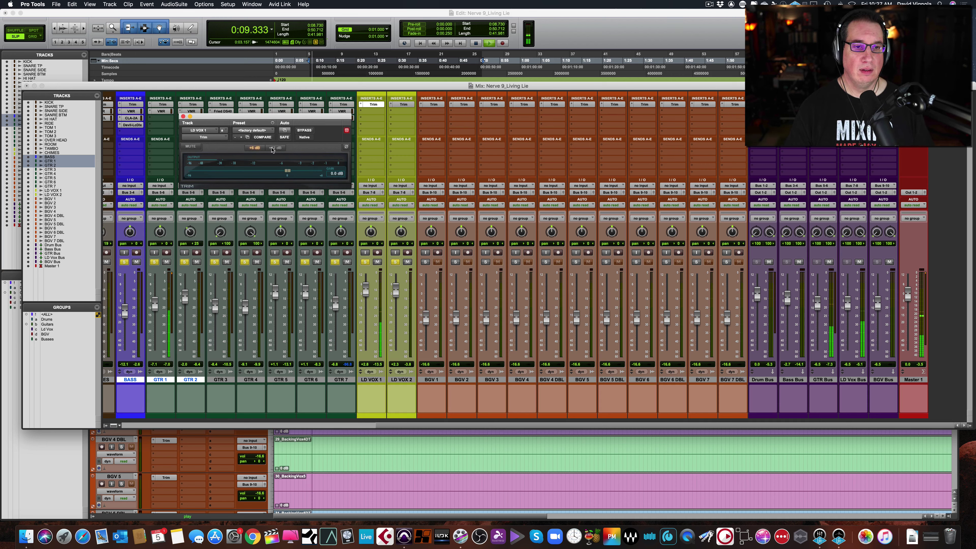
Keep LD VOX 1's Trim range at +6 dB, raise its gain to about +5.9 dB and close the plug-in
{"action": "left_click", "coordinate": [275, 147]}
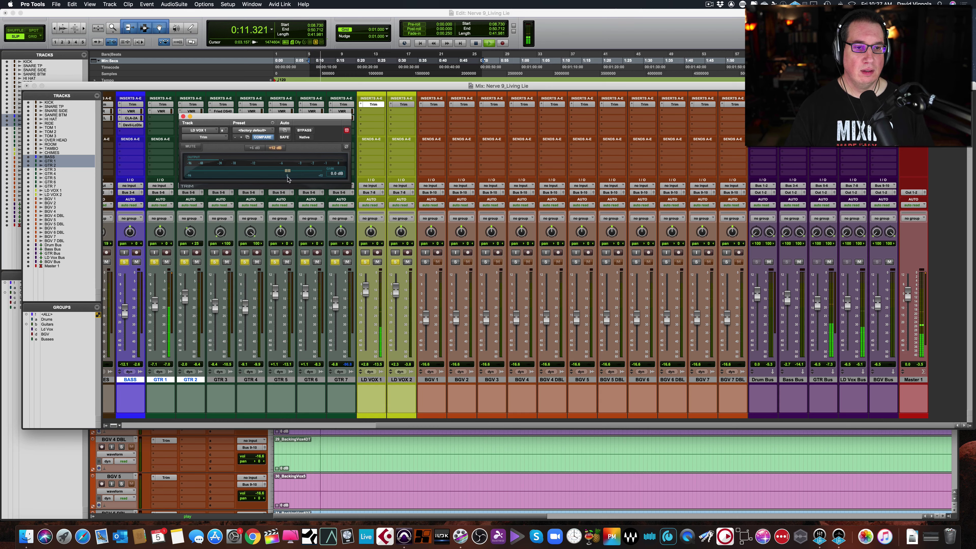
{"action": "left_click", "coordinate": [255, 148]}
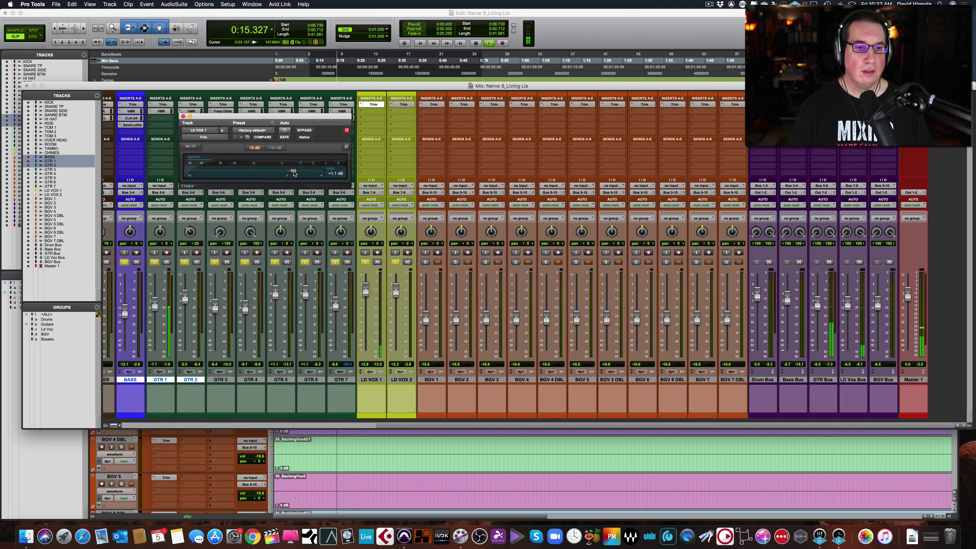
{"action": "left_click_drag", "start_coordinate": [288, 171], "coordinate": [319, 172]}
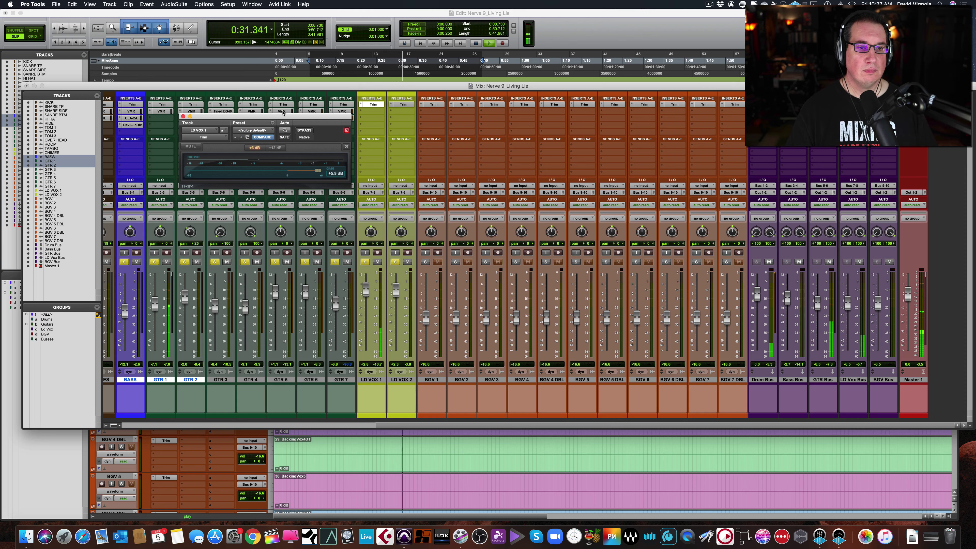
{"action": "left_click", "coordinate": [183, 116]}
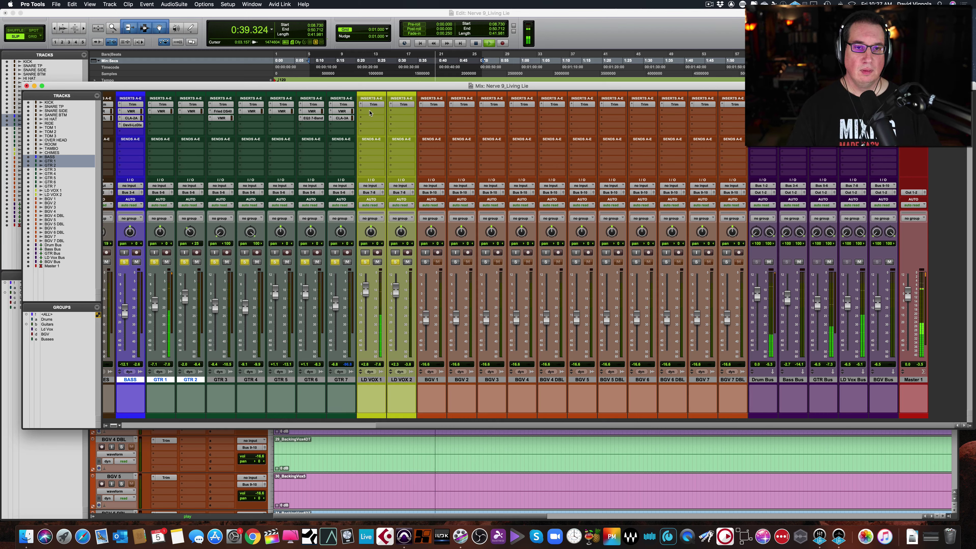
Stop playback and insert Slate Digital's mono Virtual Mix Rack in LD VOX 1's second insert slot
{"action": "key", "text": "space"}
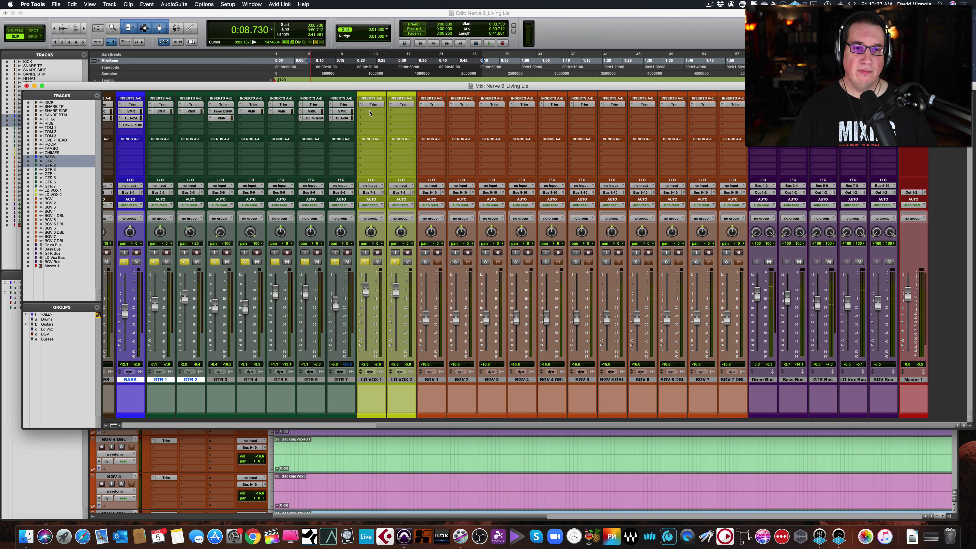
{"action": "left_click", "coordinate": [371, 111]}
{"action": "mouse_move", "coordinate": [411, 112]}
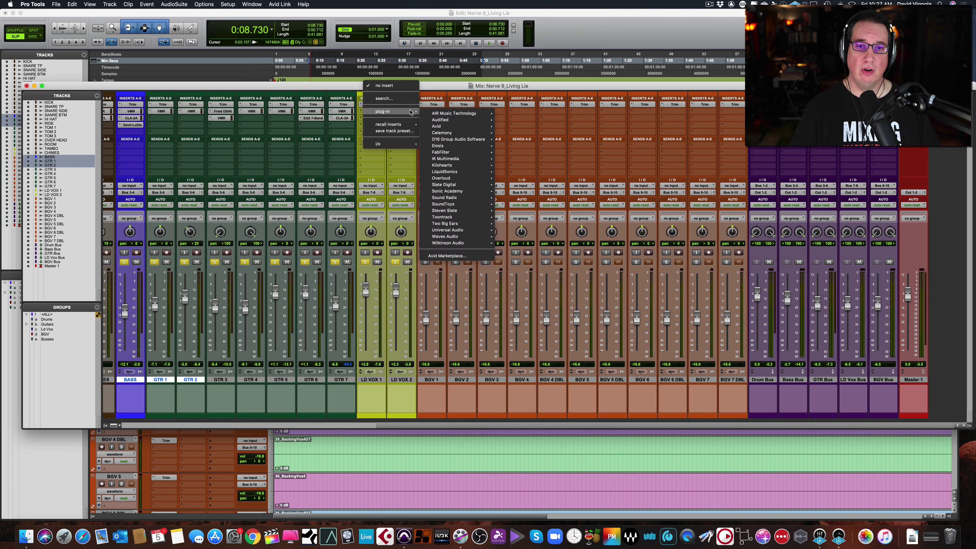
{"action": "mouse_move", "coordinate": [460, 186]}
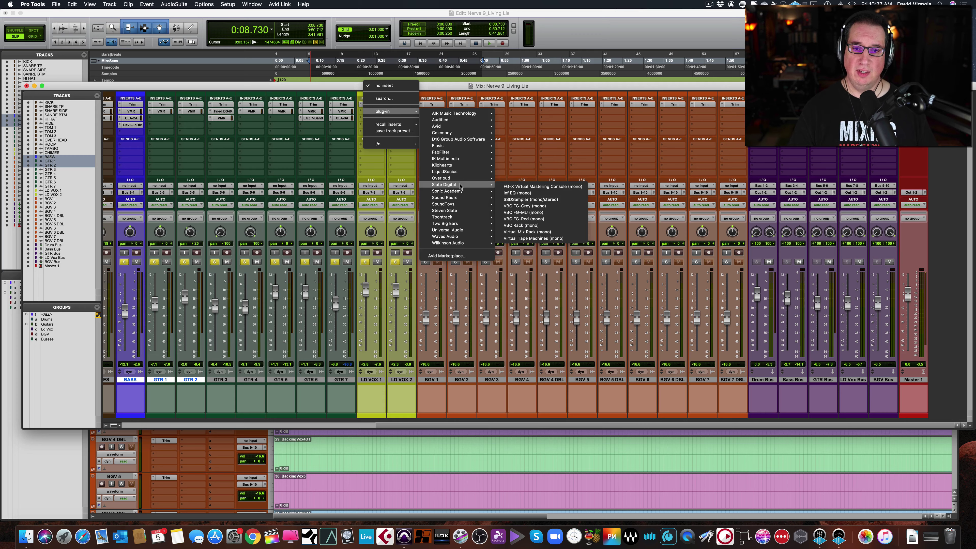
{"action": "left_click", "coordinate": [515, 232]}
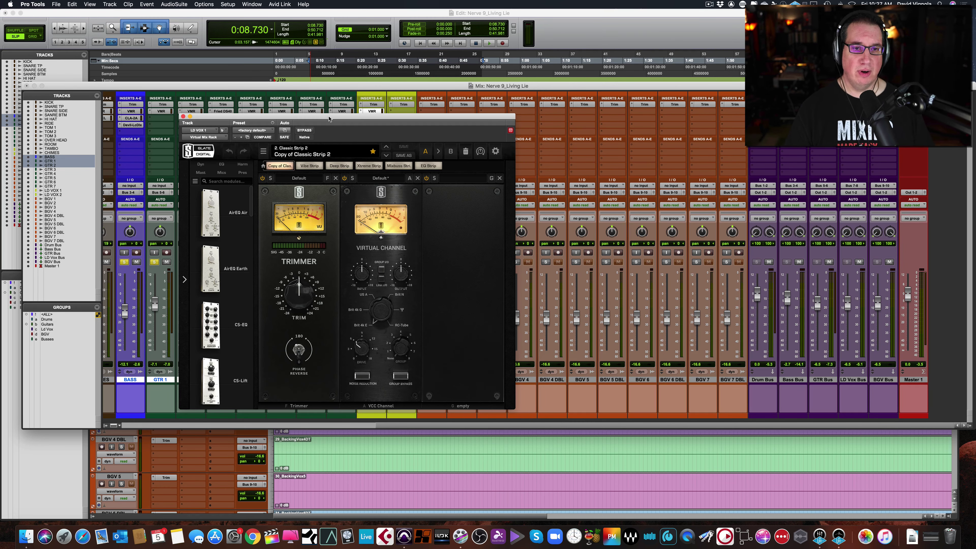
Set the Drive of the rack's Virtual Channel module to its centre position and close the plug-in
{"action": "left_click_drag", "start_coordinate": [329, 119], "coordinate": [327, 105]}
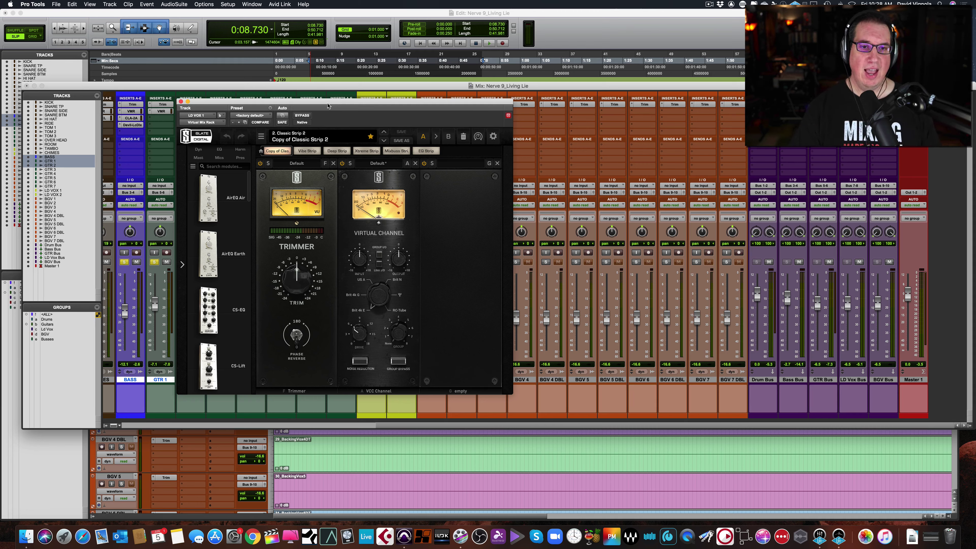
{"action": "left_click_drag", "start_coordinate": [329, 102], "coordinate": [329, 93]}
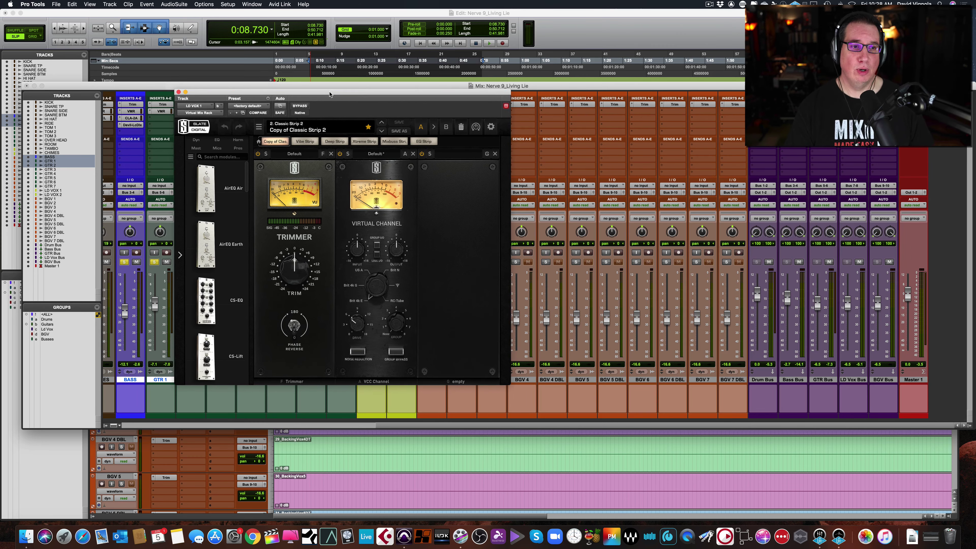
{"action": "left_click_drag", "start_coordinate": [330, 96], "coordinate": [331, 93]}
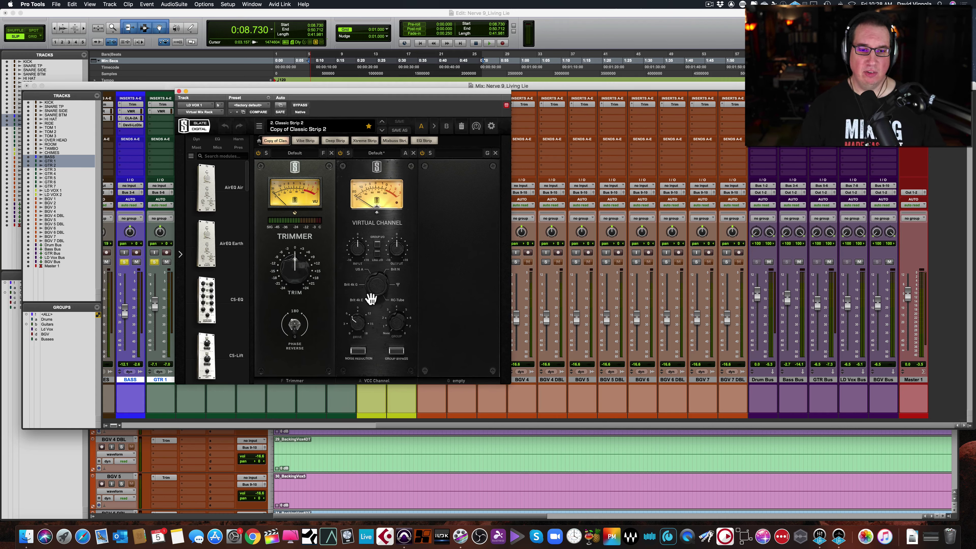
{"action": "left_click", "coordinate": [392, 317]}
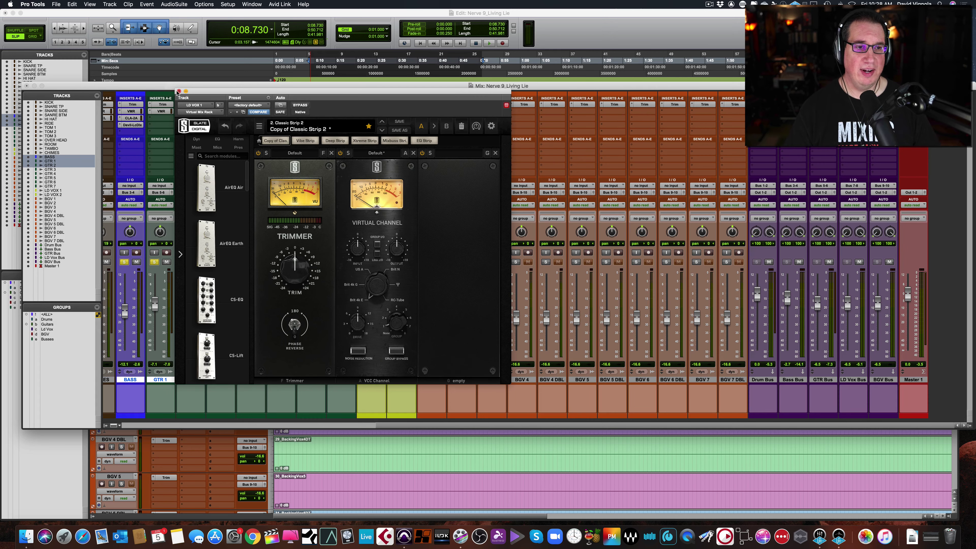
{"action": "left_click", "coordinate": [179, 92]}
Insert the mono Waves SSLChannel plug-in in LD VOX 1's third insert slot
{"action": "left_click", "coordinate": [376, 119]}
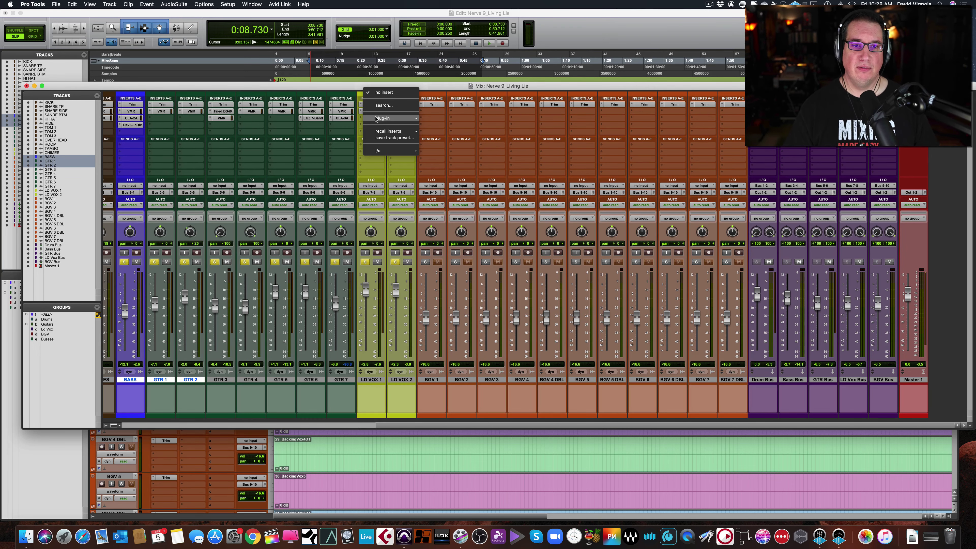
{"action": "mouse_move", "coordinate": [377, 119]}
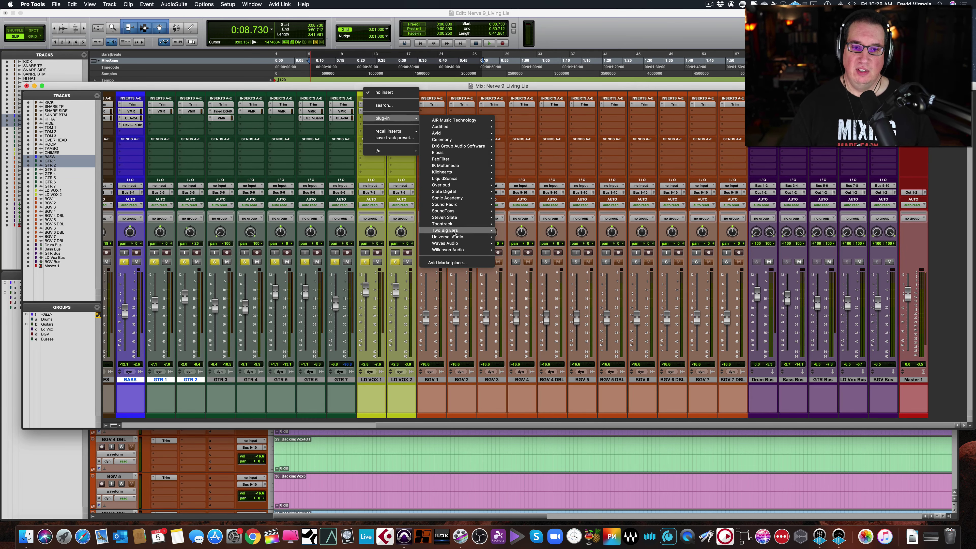
{"action": "mouse_move", "coordinate": [460, 212]}
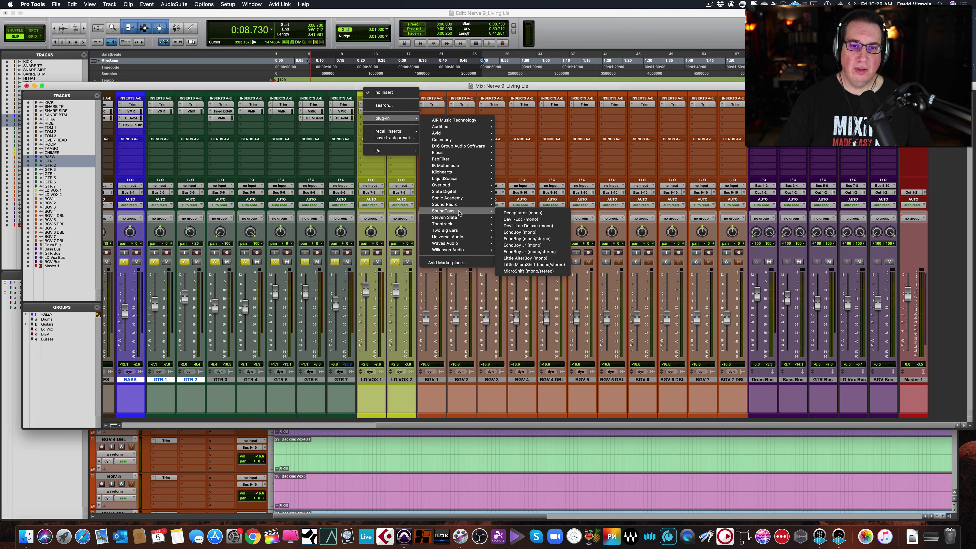
{"action": "mouse_move", "coordinate": [457, 252]}
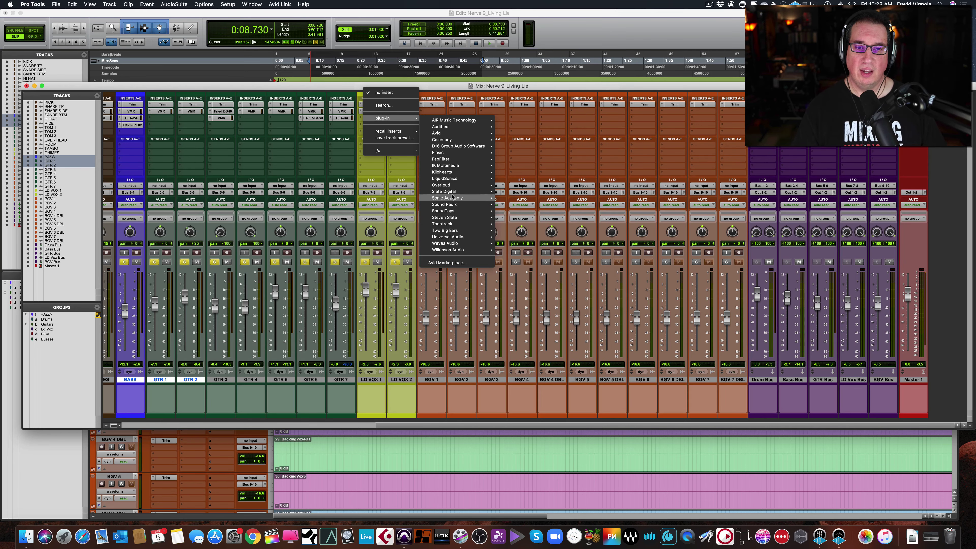
{"action": "mouse_move", "coordinate": [451, 166]}
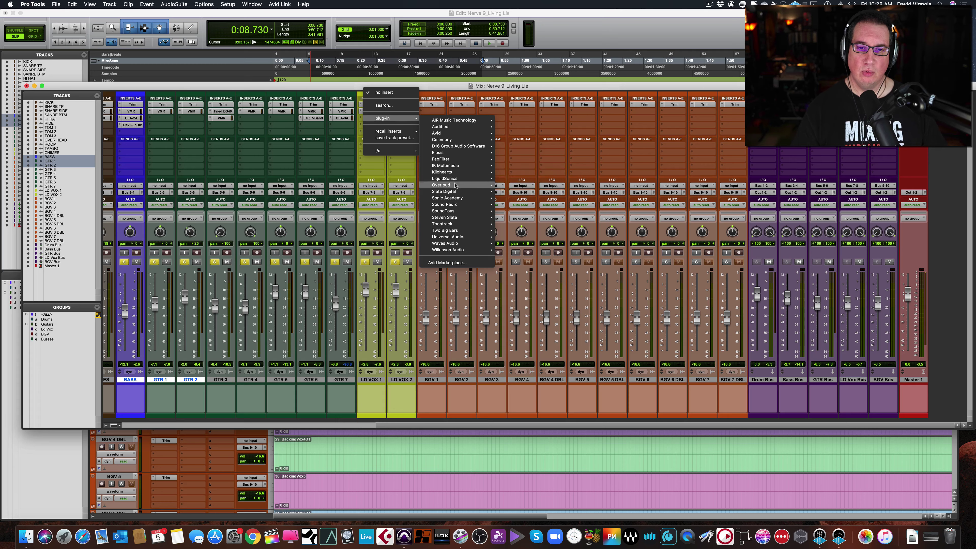
{"action": "mouse_move", "coordinate": [454, 194]}
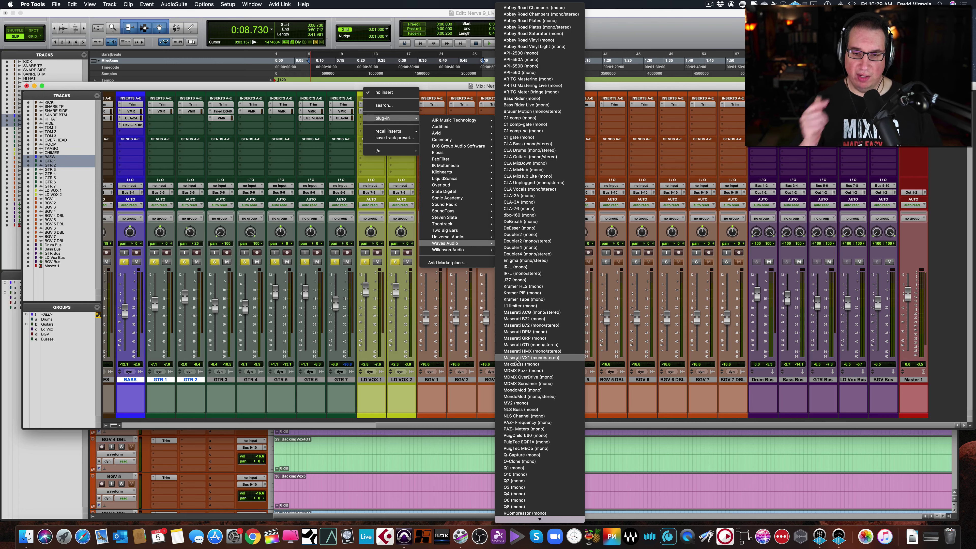
{"action": "scroll", "coordinate": [513, 394], "scroll_direction": "down", "scroll_amount": 5}
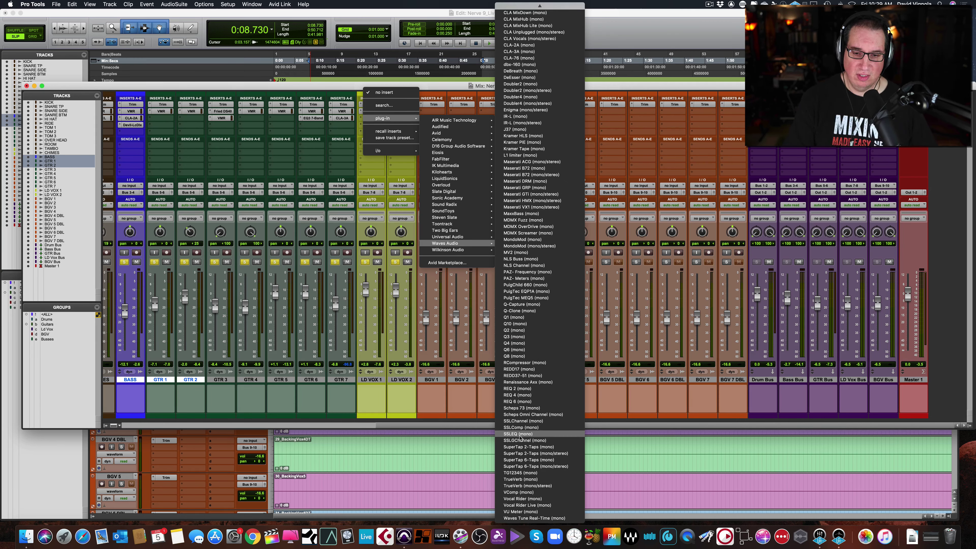
{"action": "left_click", "coordinate": [520, 421]}
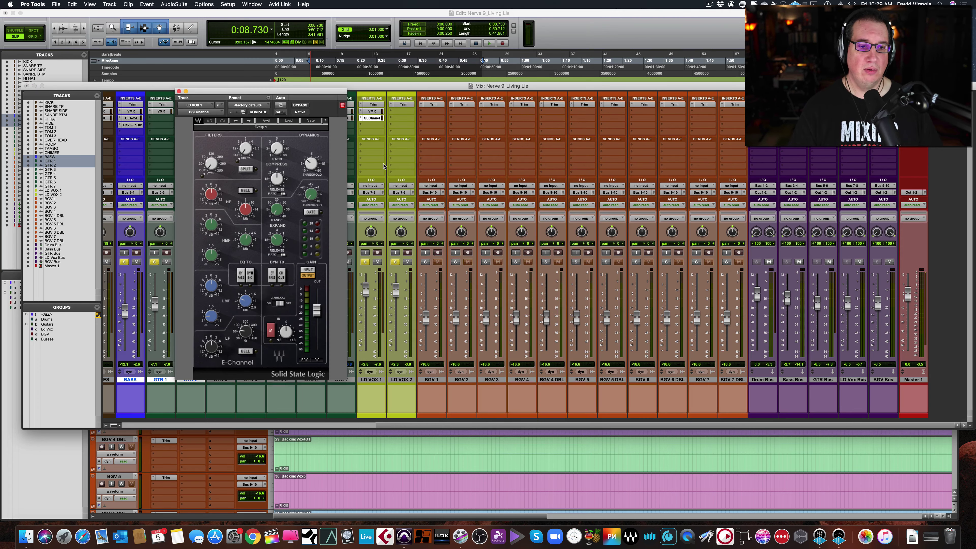
Move the SSLChannel window clear of the lower track numbers, play the verse and engage the high-pass filter
{"action": "left_click_drag", "start_coordinate": [291, 92], "coordinate": [434, 89]}
{"action": "key", "text": "space"}
{"action": "left_click_drag", "start_coordinate": [352, 160], "coordinate": [352, 147]}
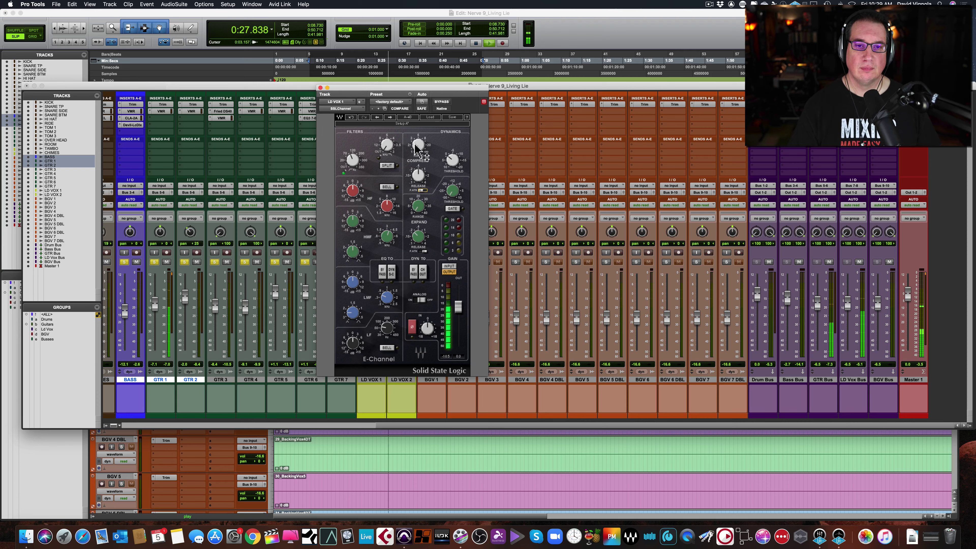
Adjust the SSLChannel compressor's ratio and threshold against the playing verse, and stop playback
{"action": "mouse_move", "coordinate": [417, 145]}
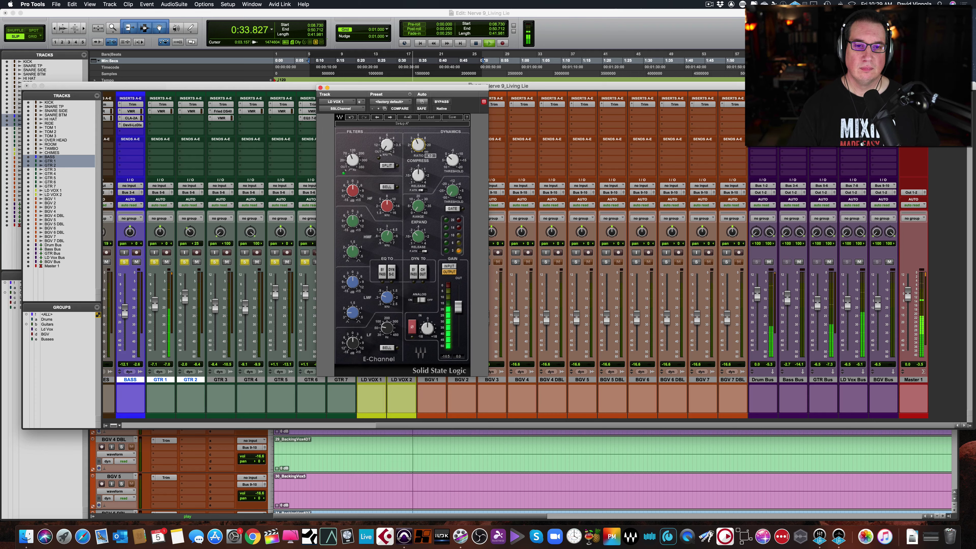
{"action": "left_click_drag", "start_coordinate": [418, 176], "coordinate": [453, 165]}
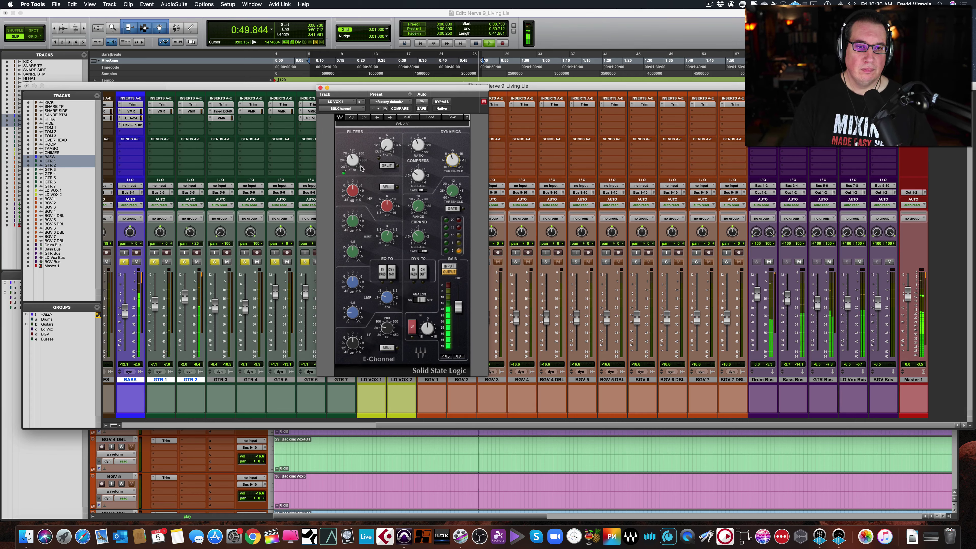
{"action": "key", "text": "space"}
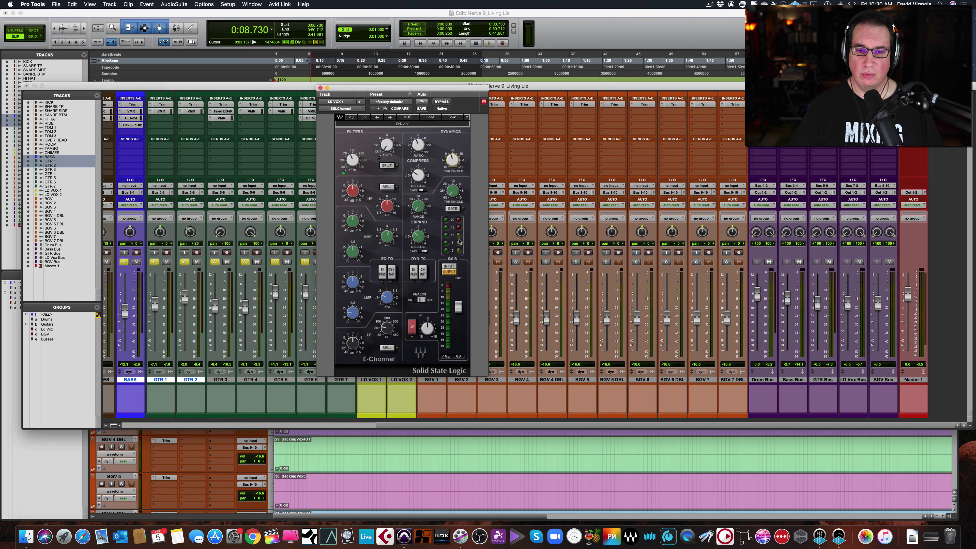
Replay the verse, switch the SSLChannel HF band to bell, and adjust its frequency and gain
{"action": "key", "text": "space"}
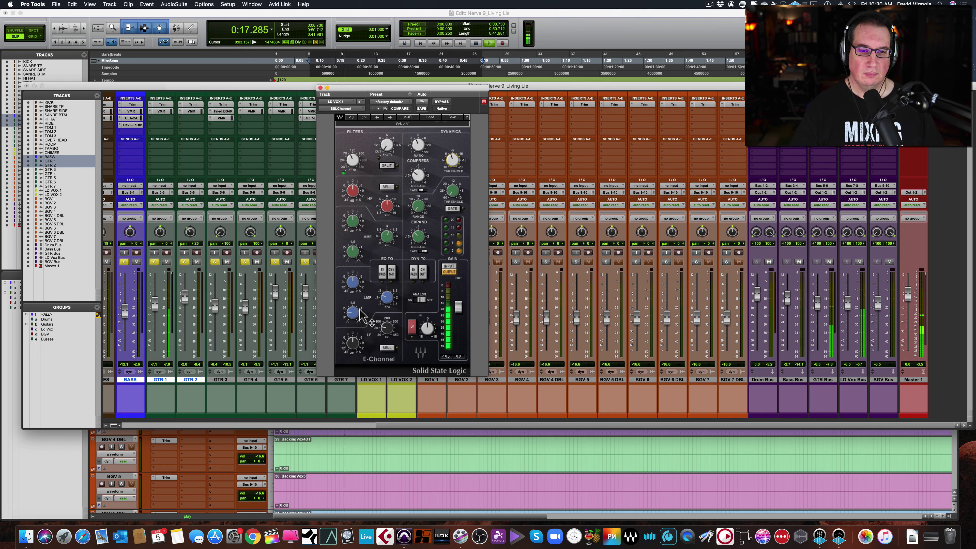
{"action": "left_click", "coordinate": [386, 186]}
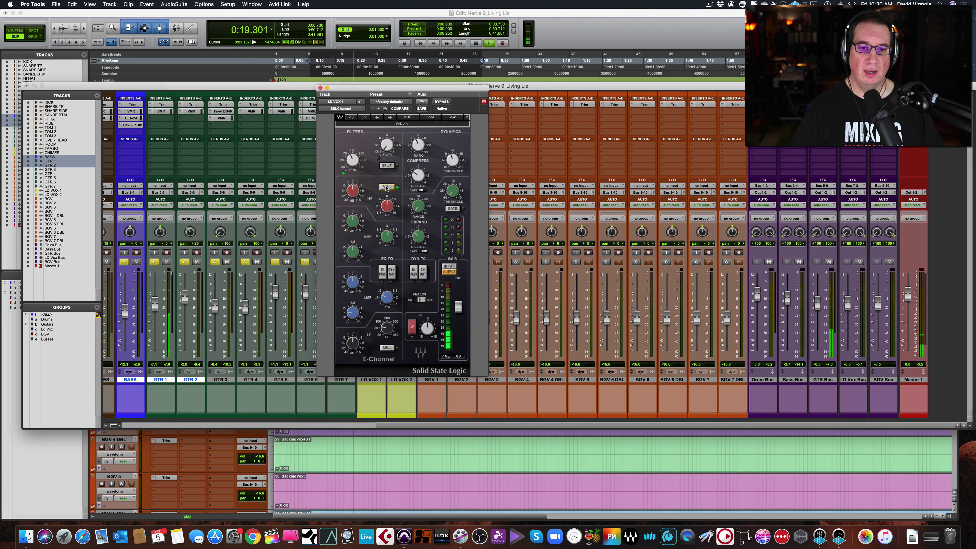
{"action": "left_click_drag", "start_coordinate": [387, 205], "coordinate": [353, 190]}
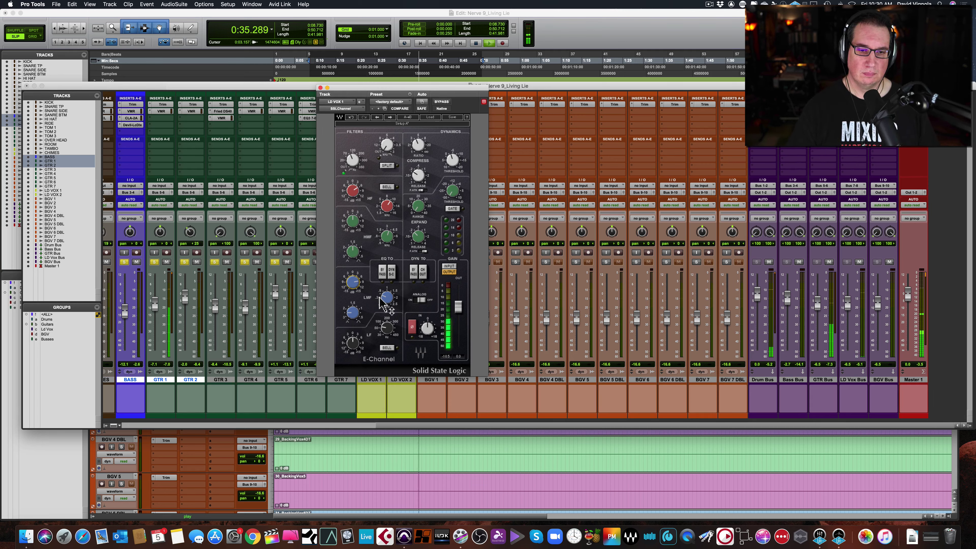
Fine-tune the SSLChannel LMF band's frequency and gain against the playing verse, and toggle the Analog switch
{"action": "mouse_move", "coordinate": [385, 297]}
{"action": "left_mouse_down"}
{"action": "mouse_move", "coordinate": [386, 287]}
{"action": "mouse_move", "coordinate": [380, 304]}
{"action": "left_mouse_up"}
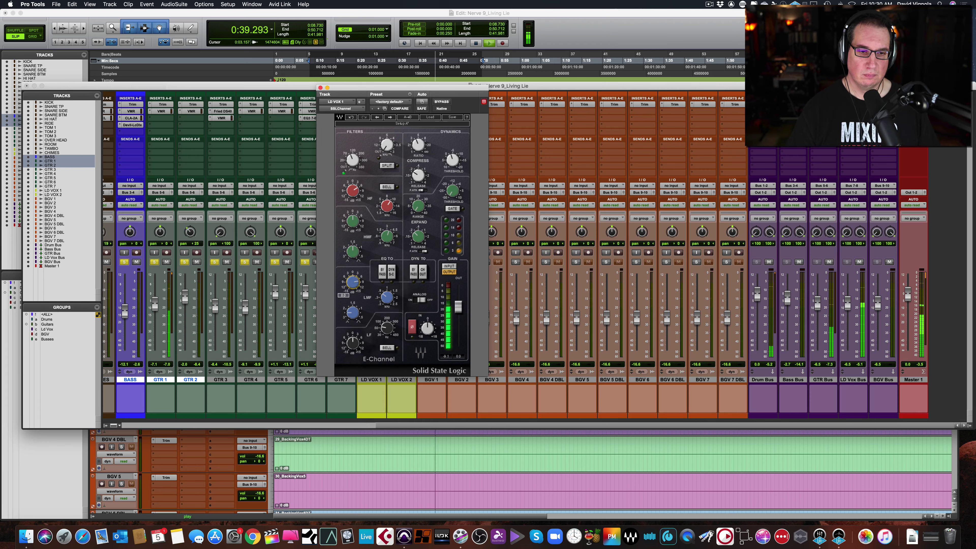
{"action": "left_click", "coordinate": [381, 303]}
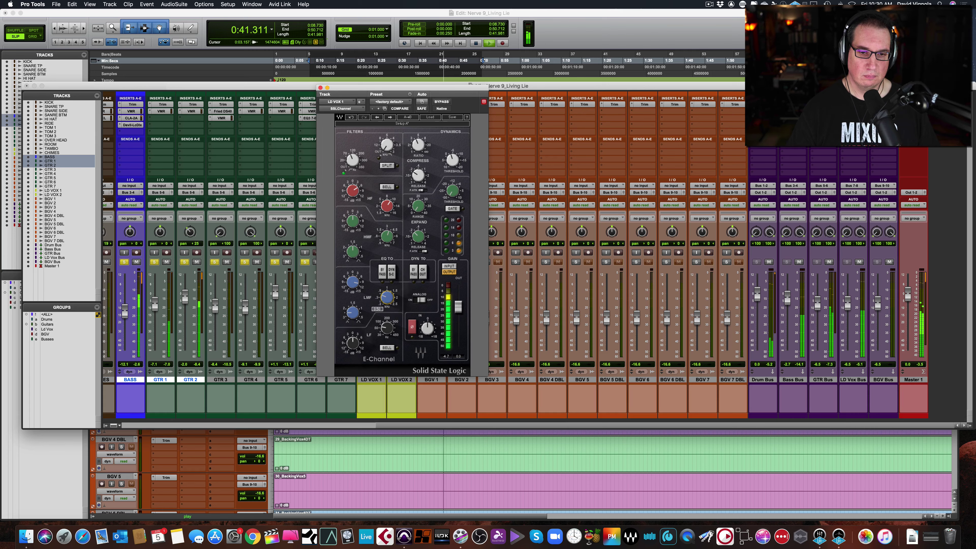
{"action": "left_click_drag", "start_coordinate": [381, 303], "coordinate": [381, 305]}
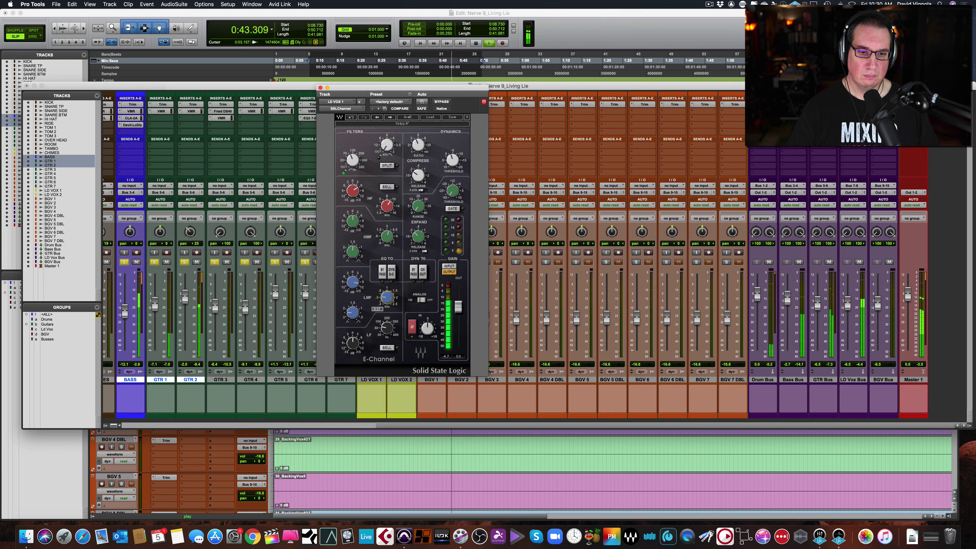
{"action": "left_click", "coordinate": [354, 288]}
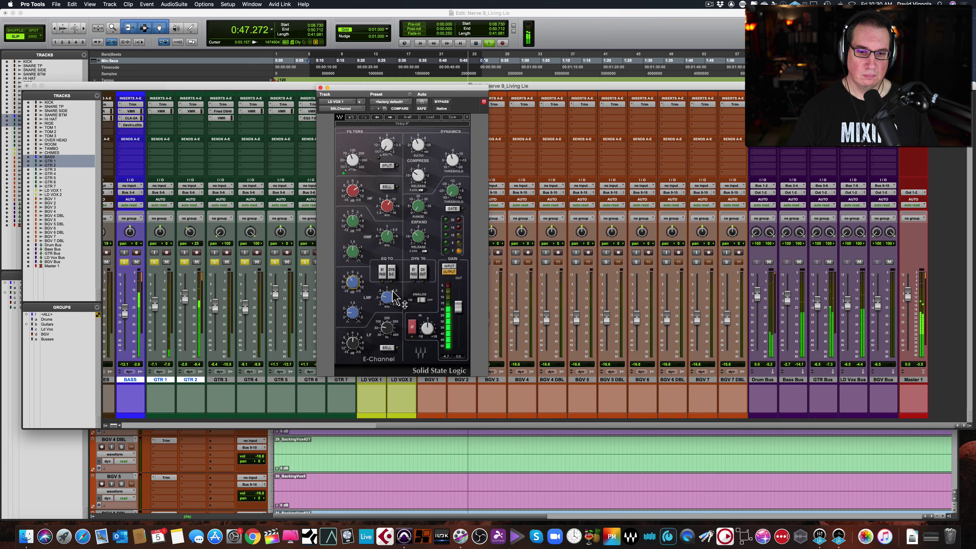
{"action": "left_click", "coordinate": [415, 300]}
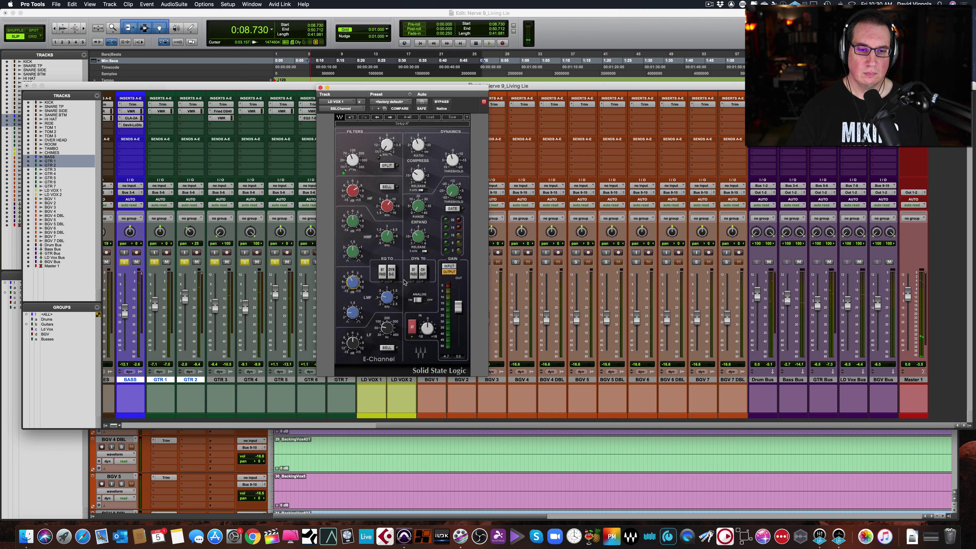
Replay the verse, compare the SSLChannel's input and output levels, and raise its output fader slightly to compensate for the processing
{"action": "key", "text": "space"}
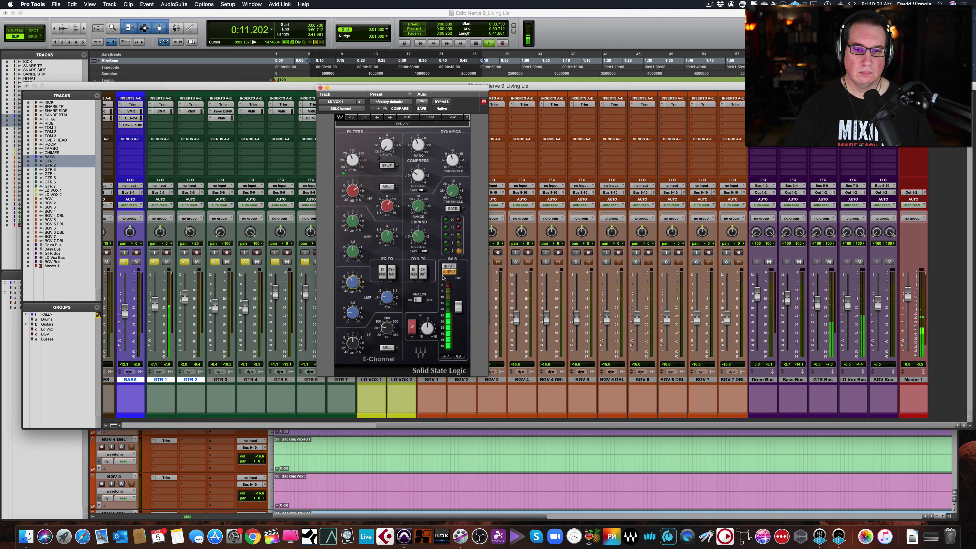
{"action": "left_click", "coordinate": [449, 266]}
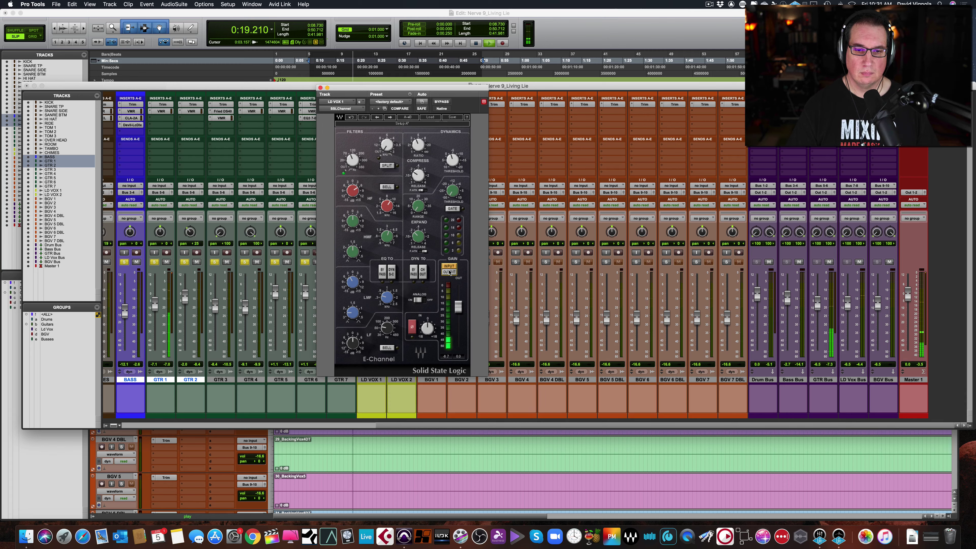
{"action": "left_click", "coordinate": [448, 271]}
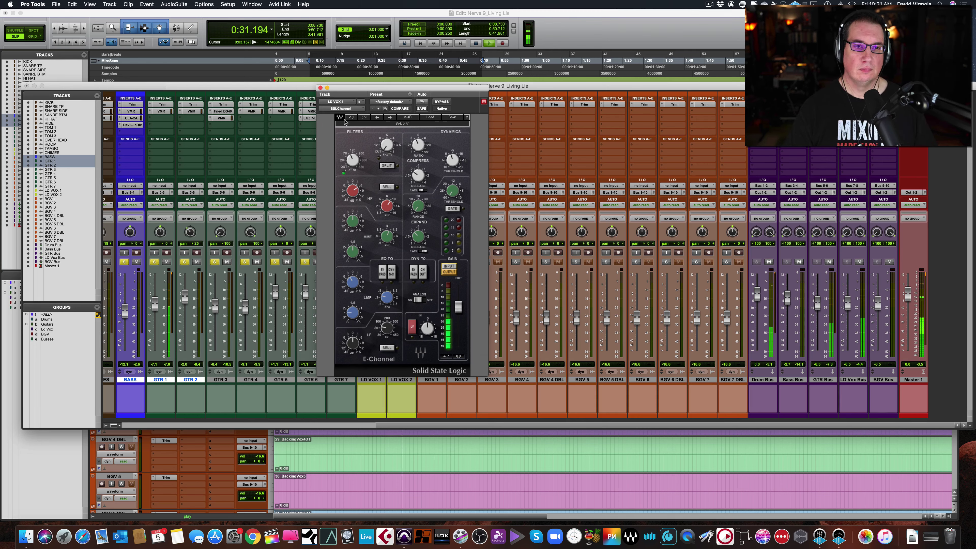
{"action": "left_click", "coordinate": [441, 102]}
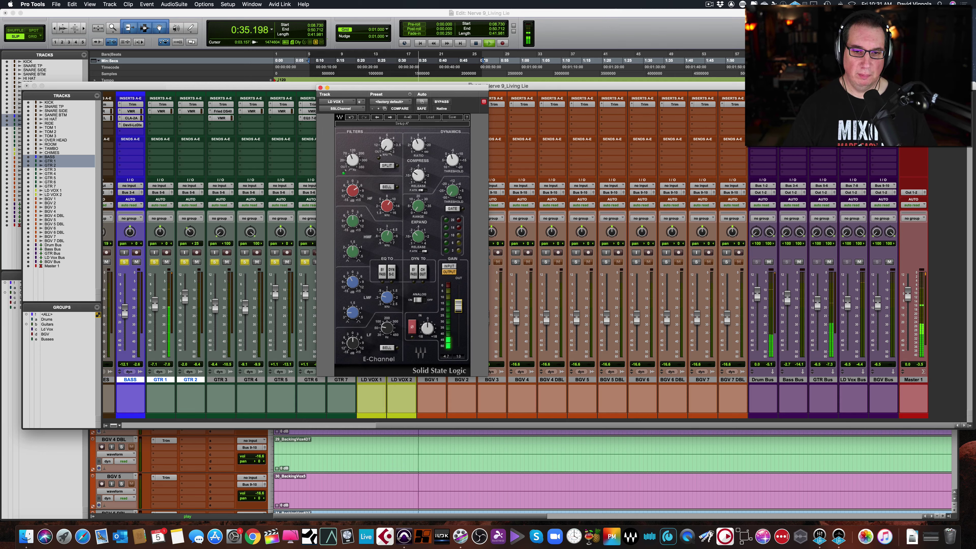
{"action": "left_click_drag", "start_coordinate": [458, 306], "coordinate": [459, 306]}
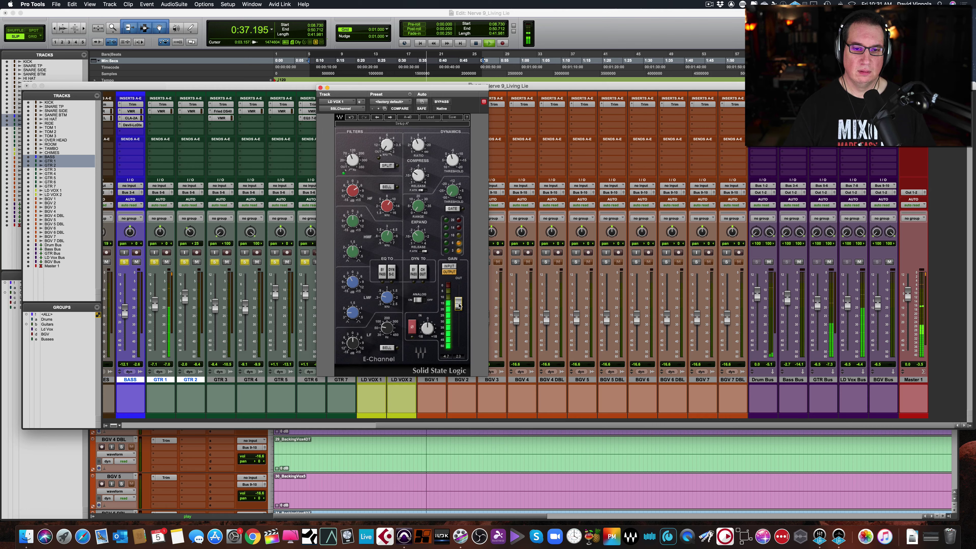
Compare LD VOX 1 with the SSLChannel bypassed and active over two passes of the verse
{"action": "left_click", "coordinate": [440, 102]}
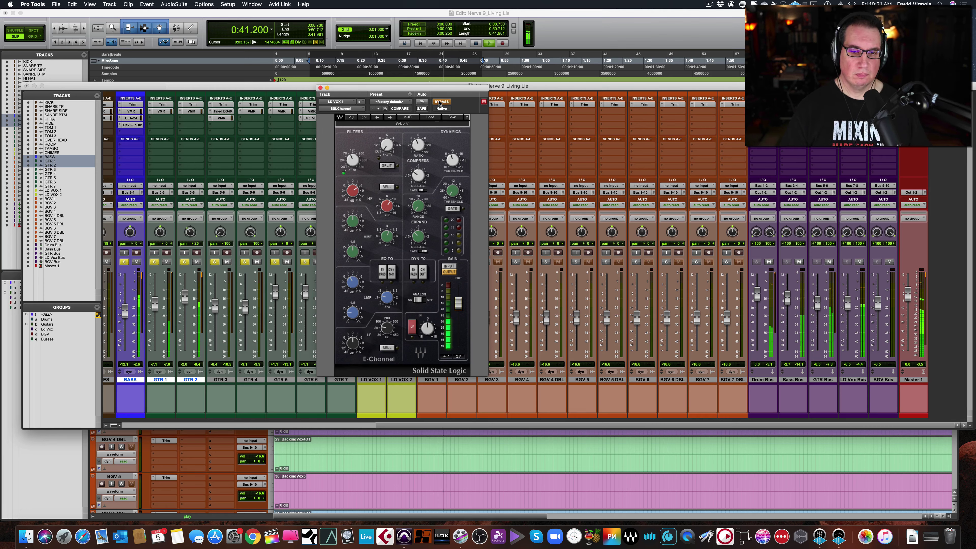
{"action": "left_click", "coordinate": [441, 103]}
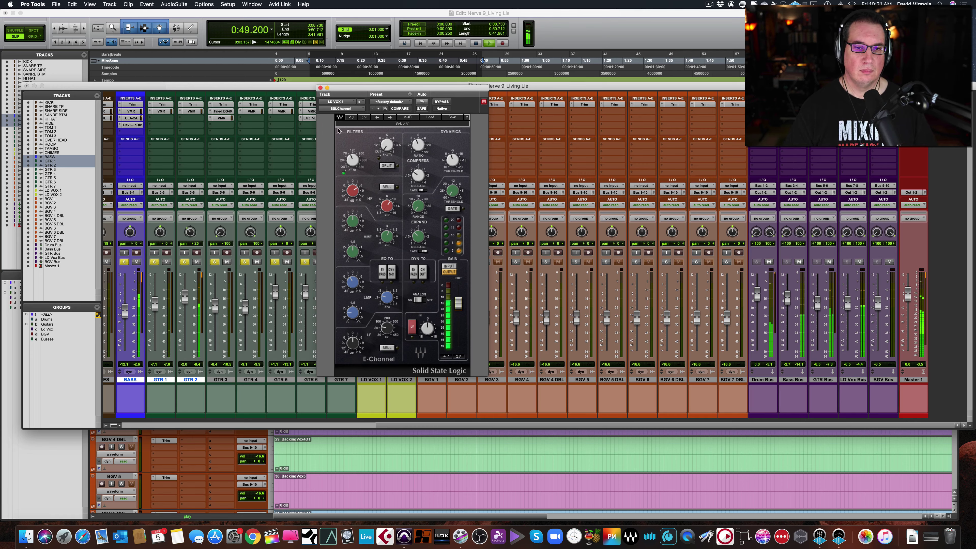
{"action": "key", "text": "space"}
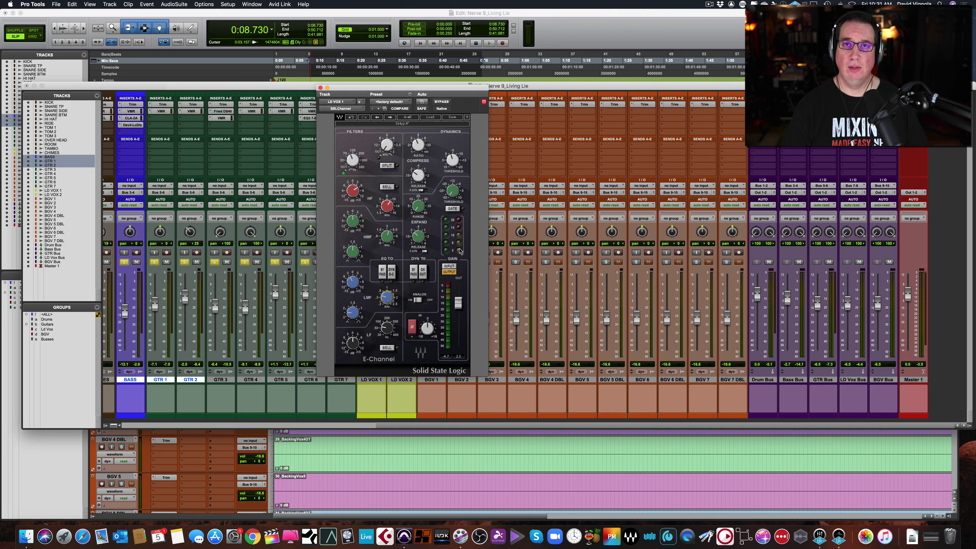
{"action": "key", "text": "space"}
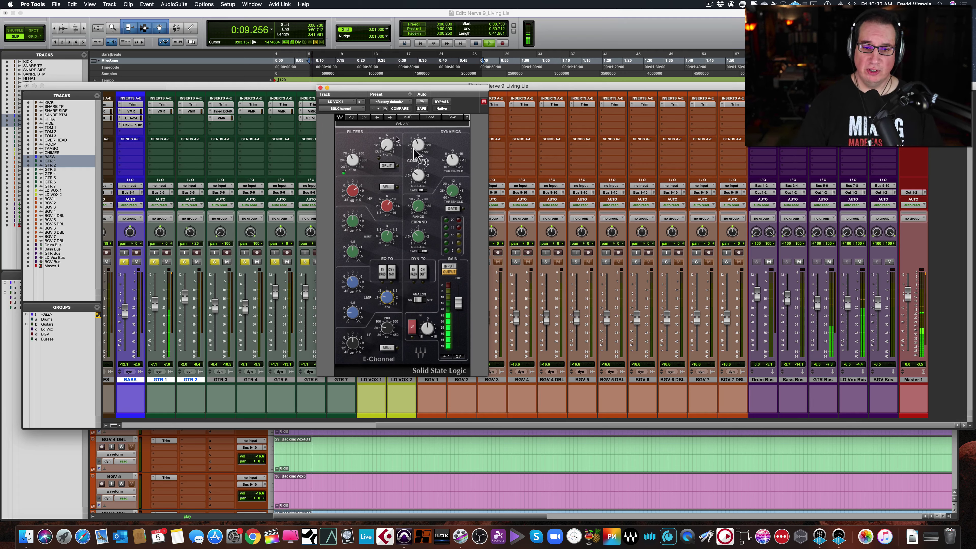
{"action": "left_click", "coordinate": [442, 102]}
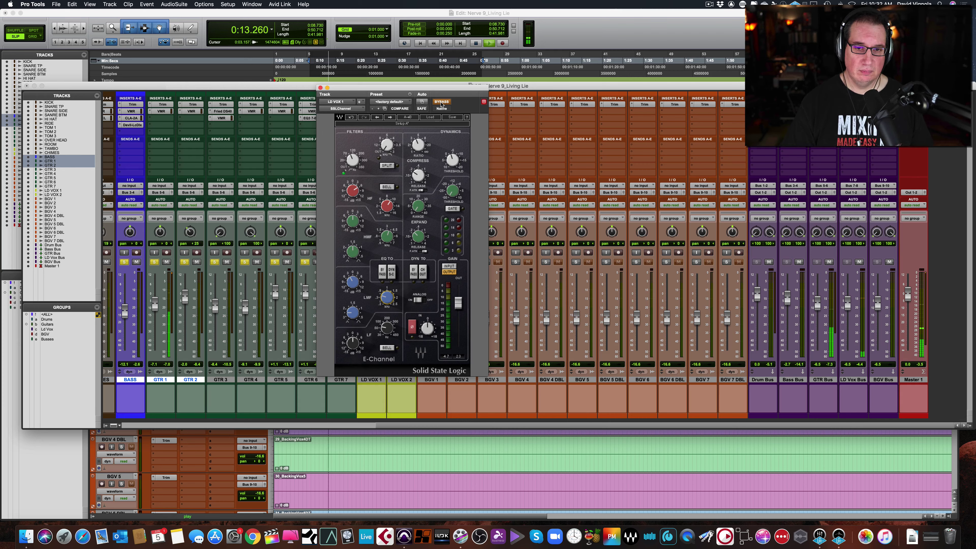
{"action": "left_click", "coordinate": [442, 103]}
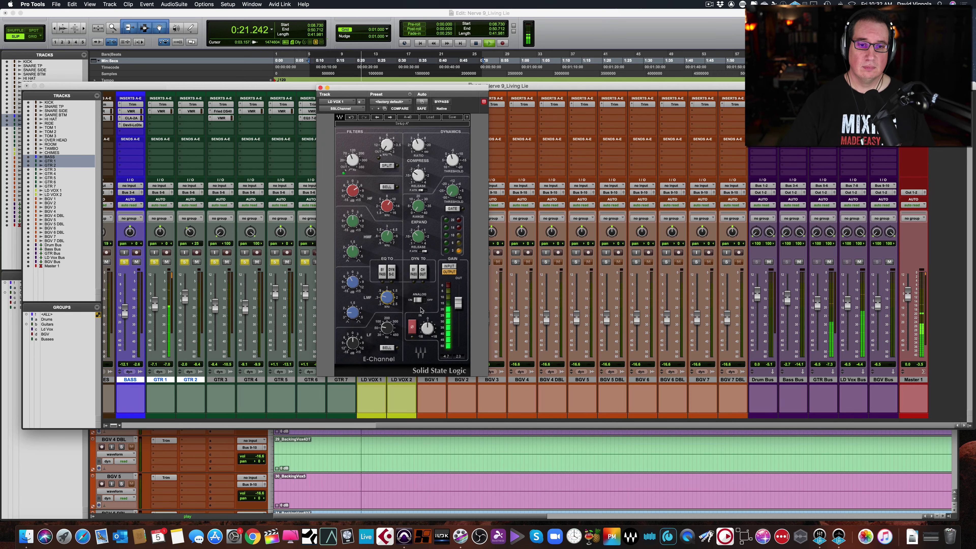
Audition the vocal with the SSLChannel's EQ TO options toggled, close the plug-in window and stop playback
{"action": "left_click", "coordinate": [382, 273]}
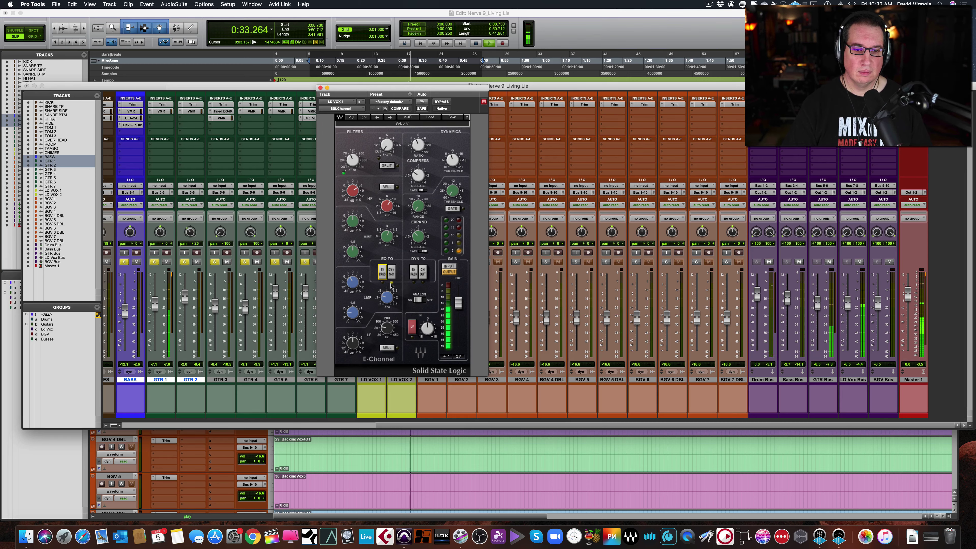
{"action": "left_click", "coordinate": [390, 274]}
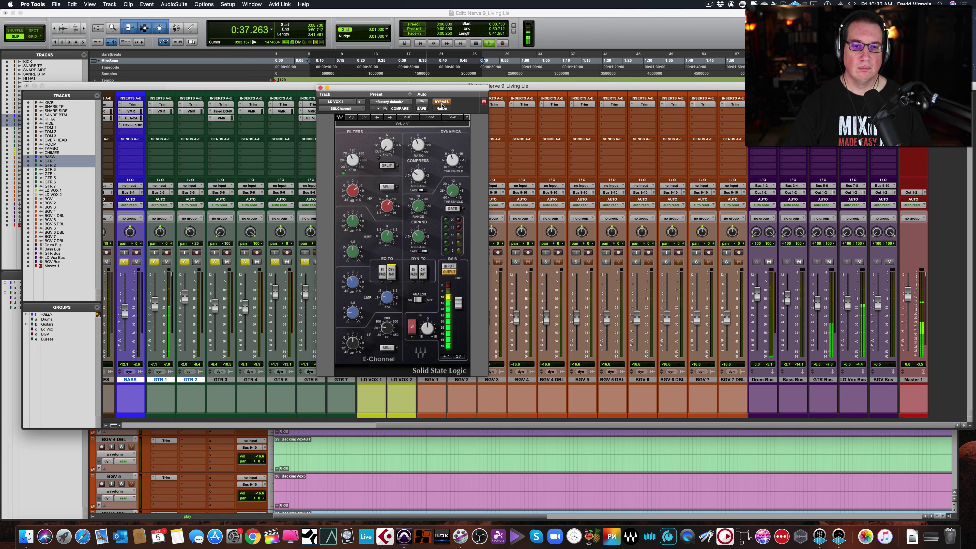
{"action": "left_click", "coordinate": [321, 87]}
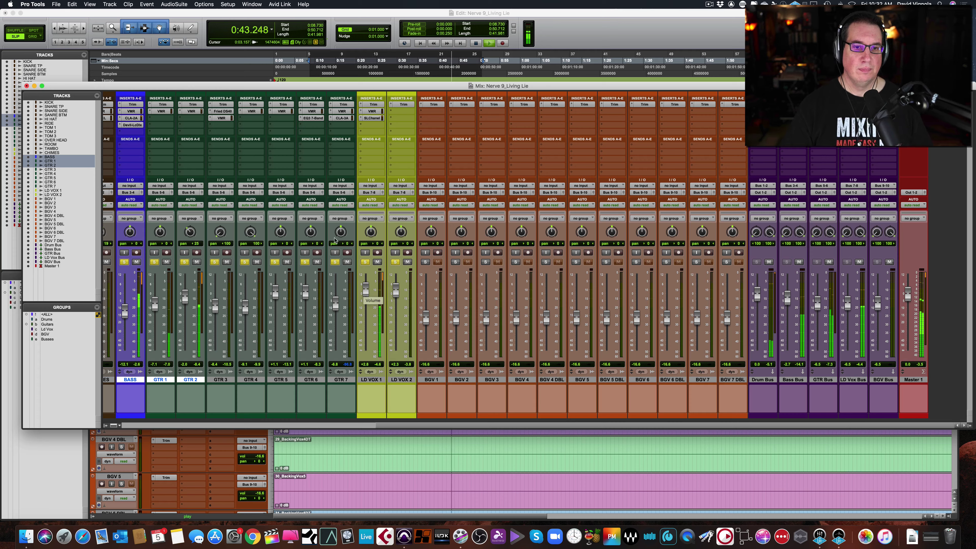
{"action": "key", "text": "space"}
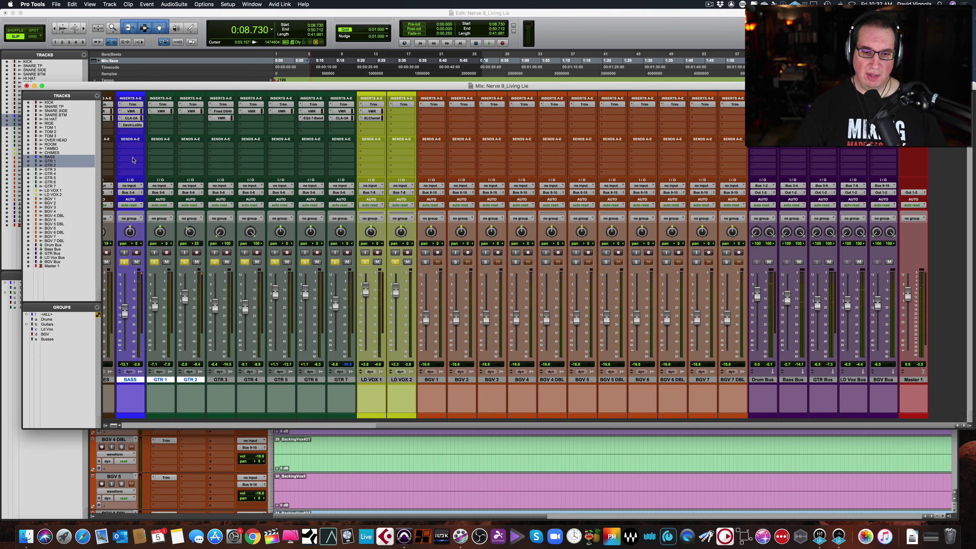
Select LD VOX 2's first phrase in the Edit window, from 0:50.712 to 1:11.145, and play it
{"action": "left_click", "coordinate": [34, 87]}
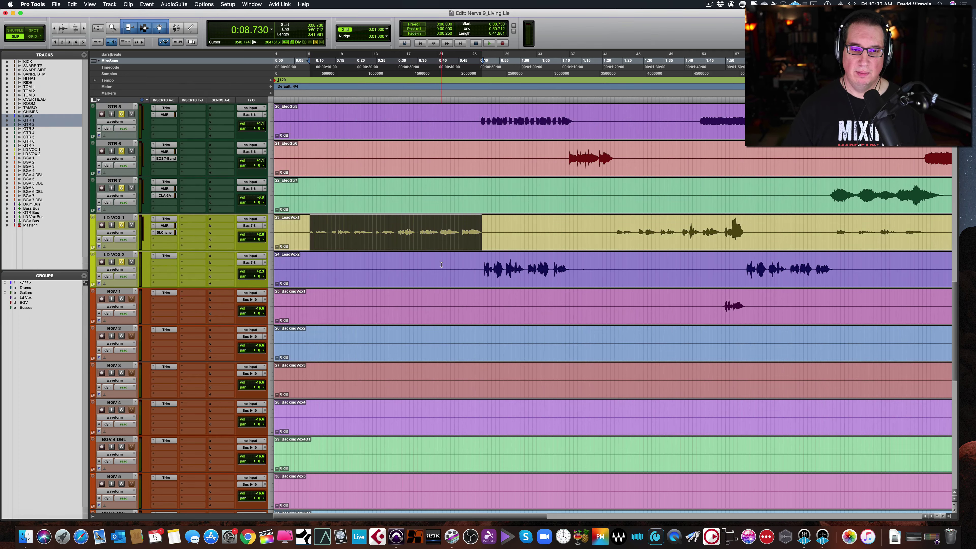
{"action": "left_click_drag", "start_coordinate": [476, 268], "coordinate": [567, 260]}
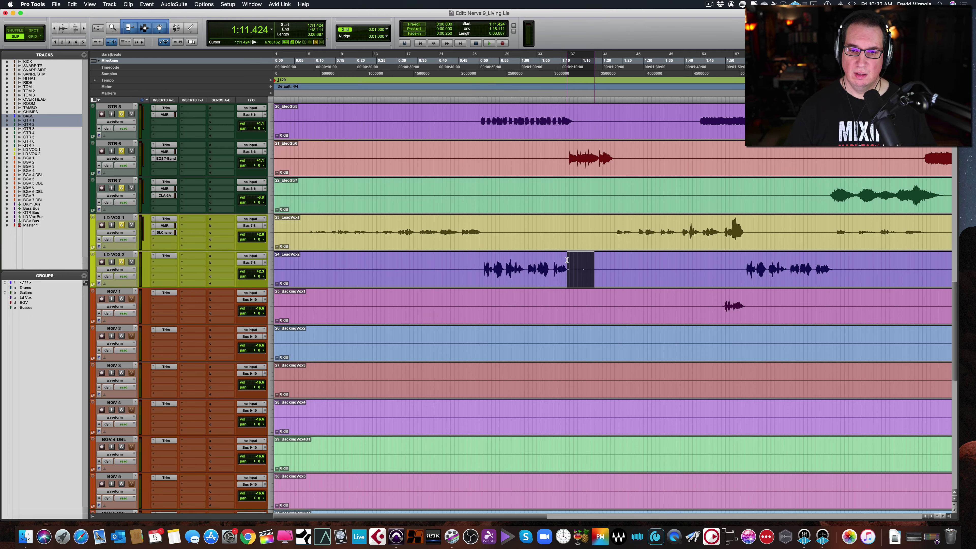
{"action": "left_click_drag", "start_coordinate": [482, 265], "coordinate": [566, 272]}
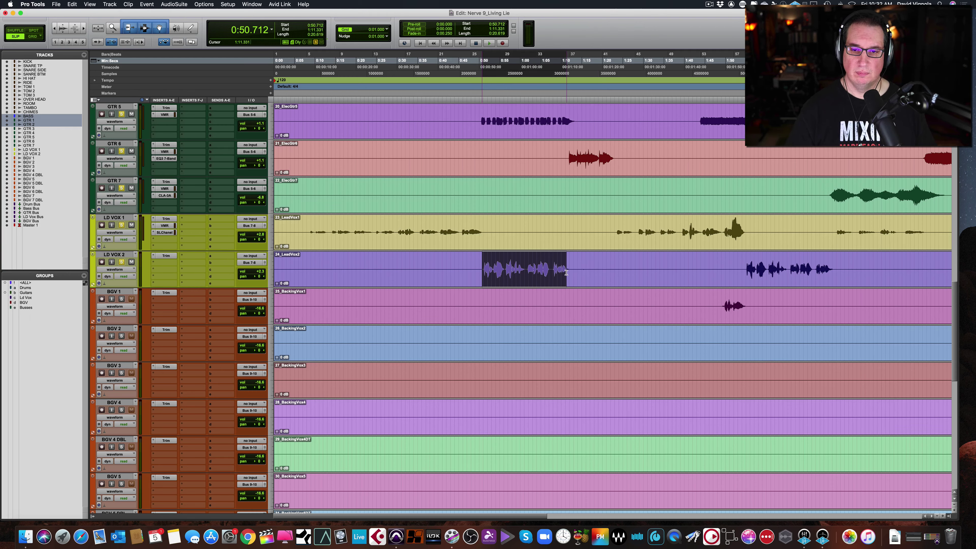
{"action": "key", "text": "space"}
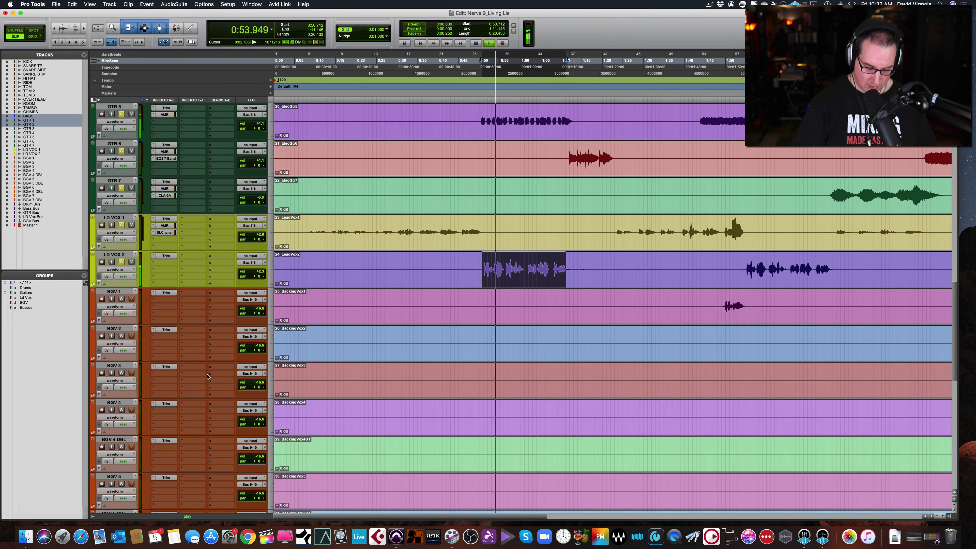
Copy LD VOX 1's VMR plug-in to LD VOX 2's second insert slot in the Mix window, and check its level during playback
{"action": "key", "text": "super+equal"}
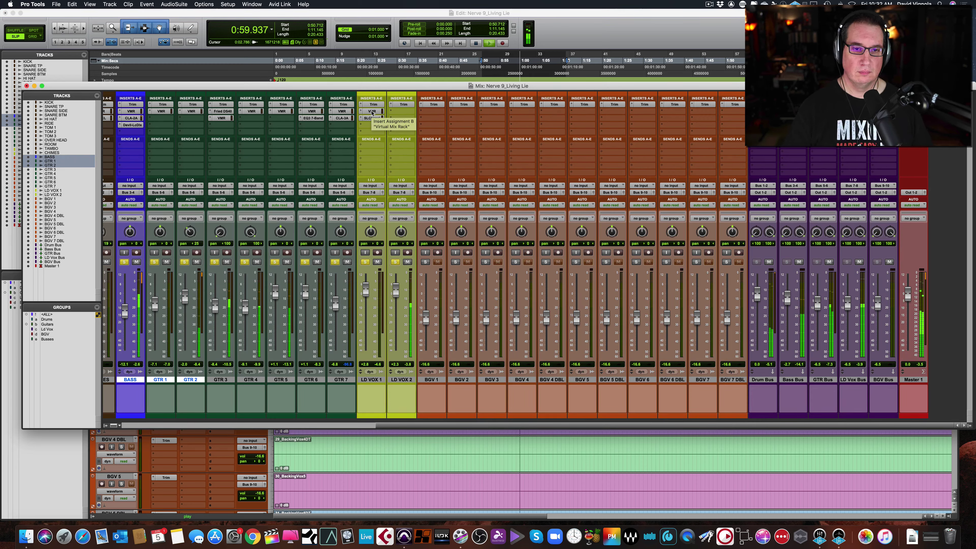
{"action": "key", "text": "space"}
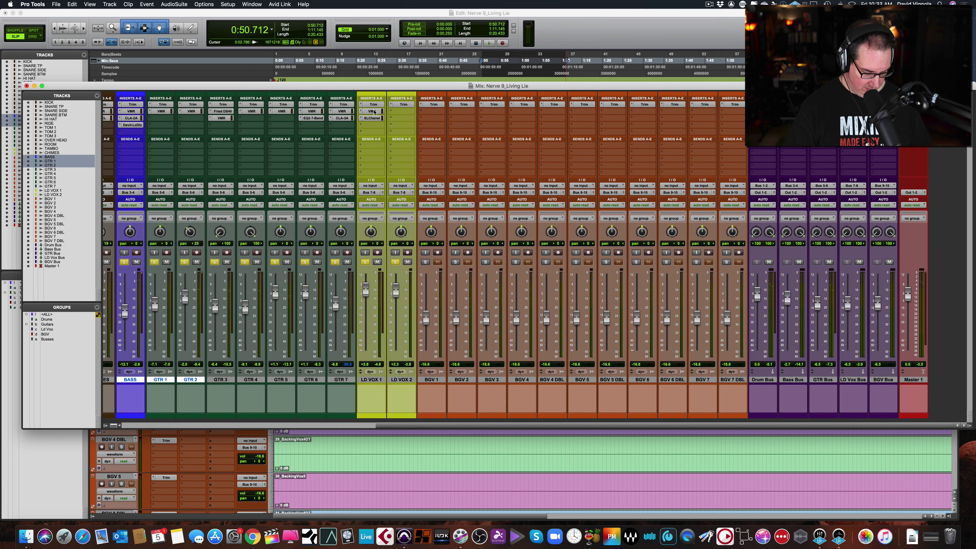
{"action": "left_click_drag", "start_coordinate": [396, 112], "coordinate": [396, 113]}
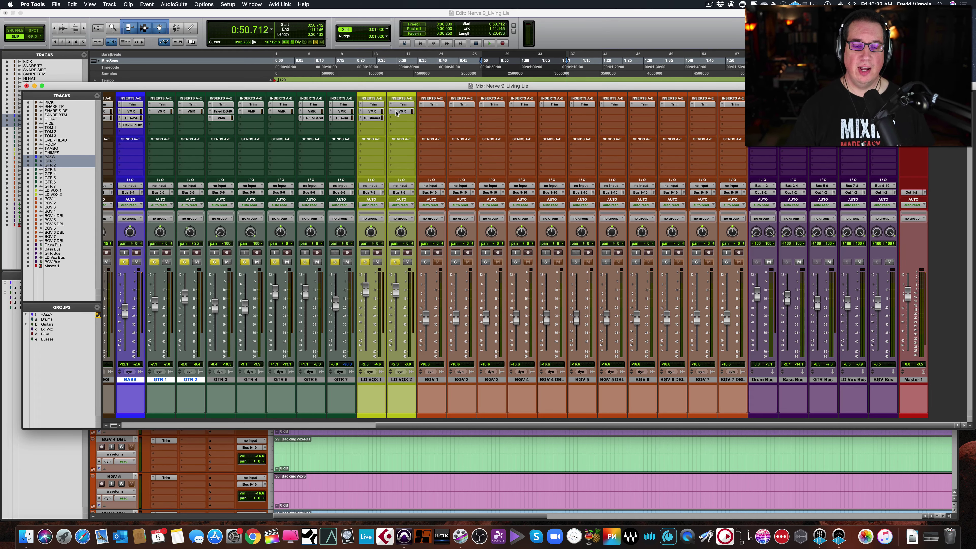
{"action": "key", "text": "space"}
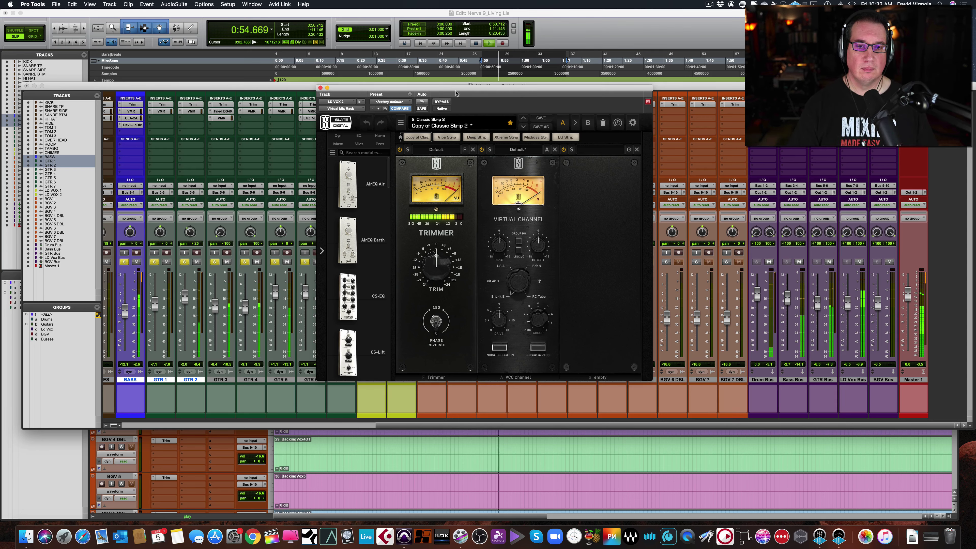
{"action": "left_click", "coordinate": [320, 88]}
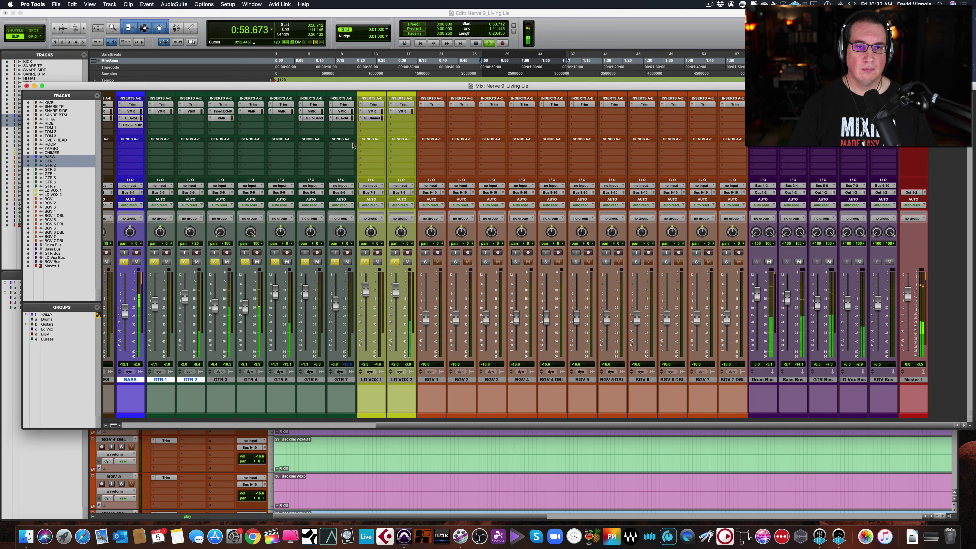
Copy LD VOX 1's SSLChannel to LD VOX 2's third insert slot and review its settings while the phrase plays
{"action": "key", "text": "space"}
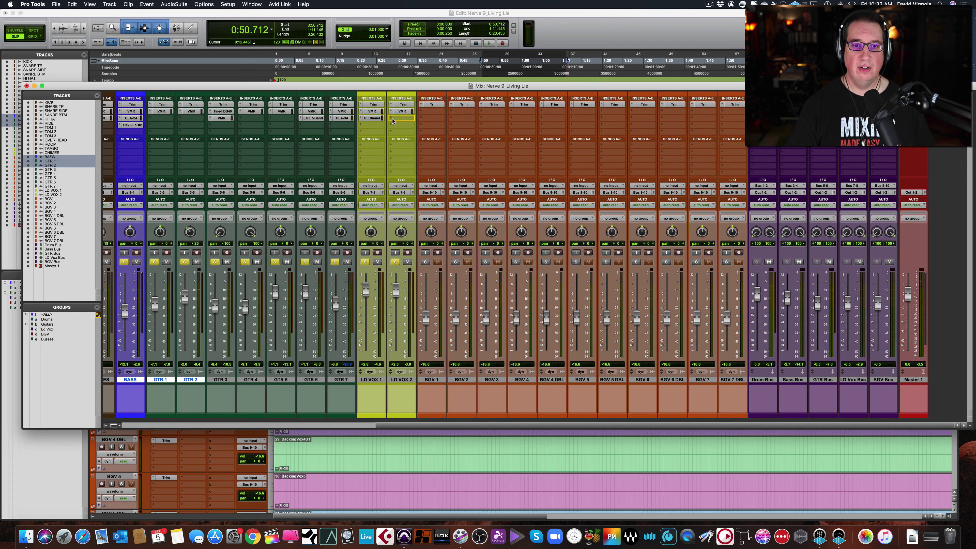
{"action": "key", "text": "space"}
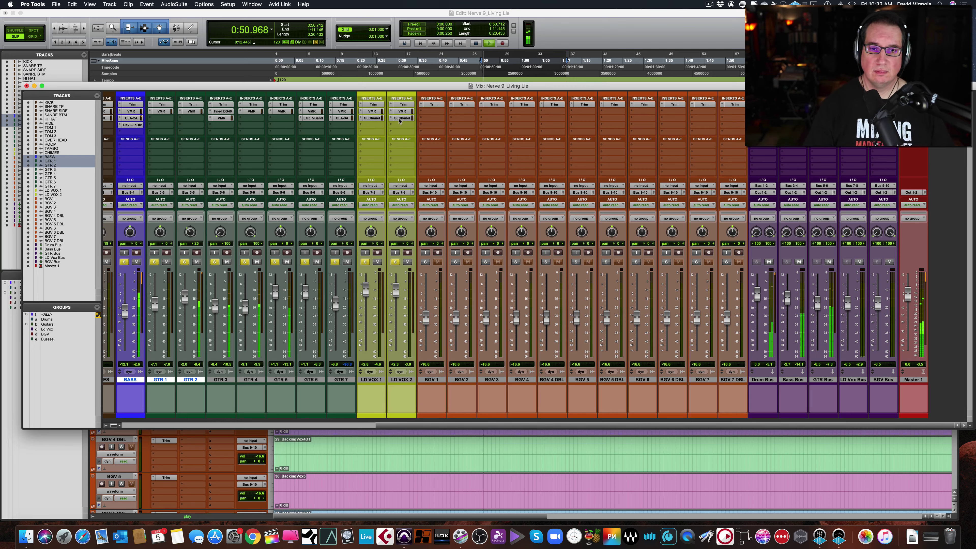
{"action": "left_click", "coordinate": [401, 118]}
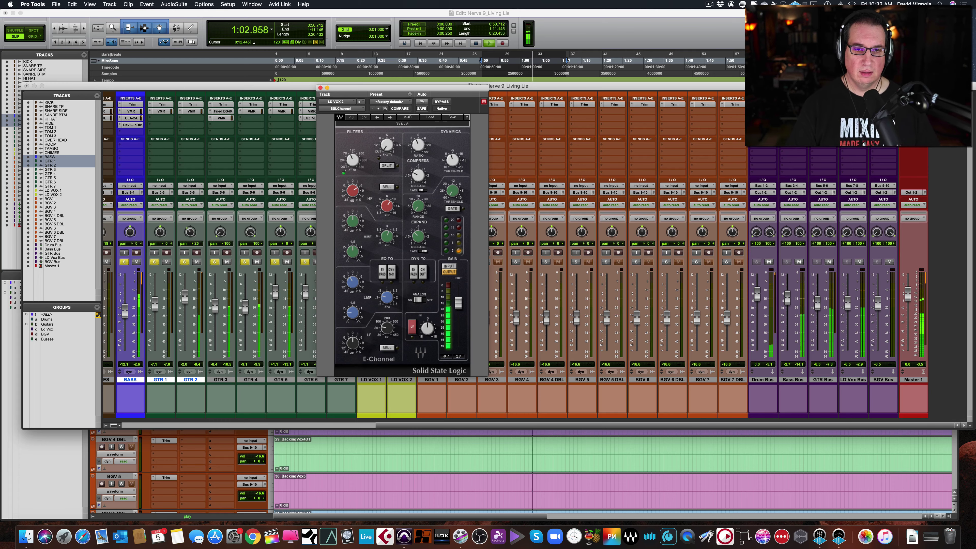
{"action": "key", "text": "super+w"}
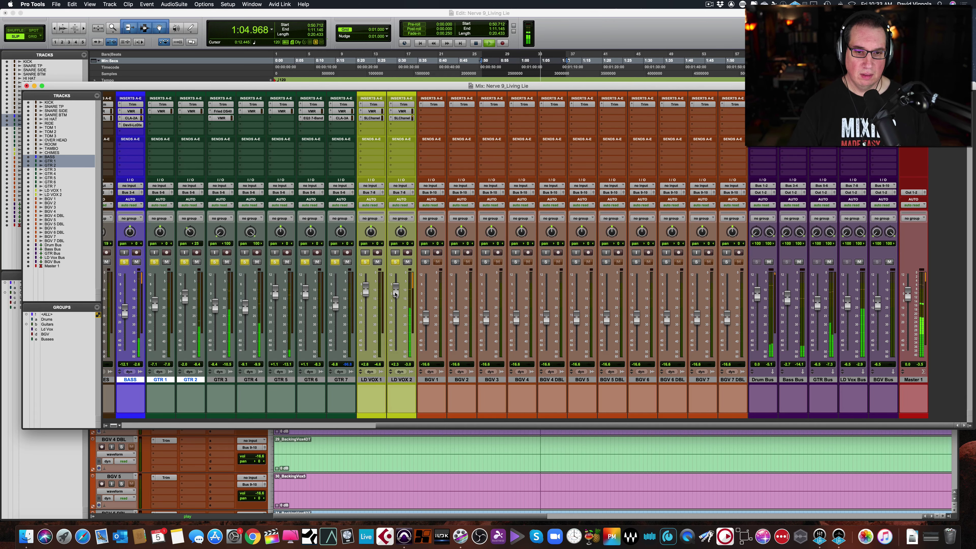
Raise the LD VOX 2 fader to +3.1 dB during playback and stop the transport
{"action": "left_click_drag", "start_coordinate": [395, 294], "coordinate": [396, 290]}
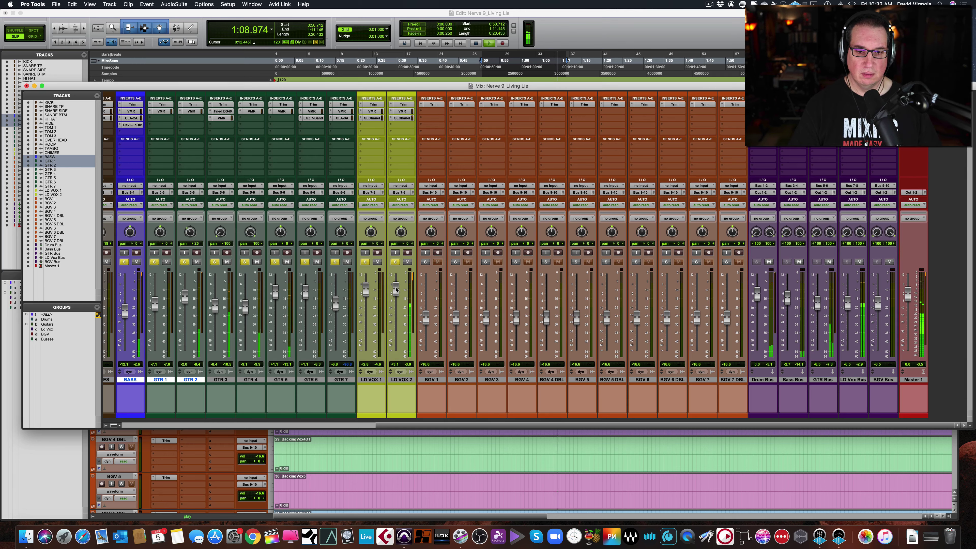
{"action": "key", "text": "space"}
Insert the mono Waves Vocal Rider Live on LD VOX 2's fourth insert slot and move its window clear of the inserts
{"action": "left_click", "coordinate": [398, 126]}
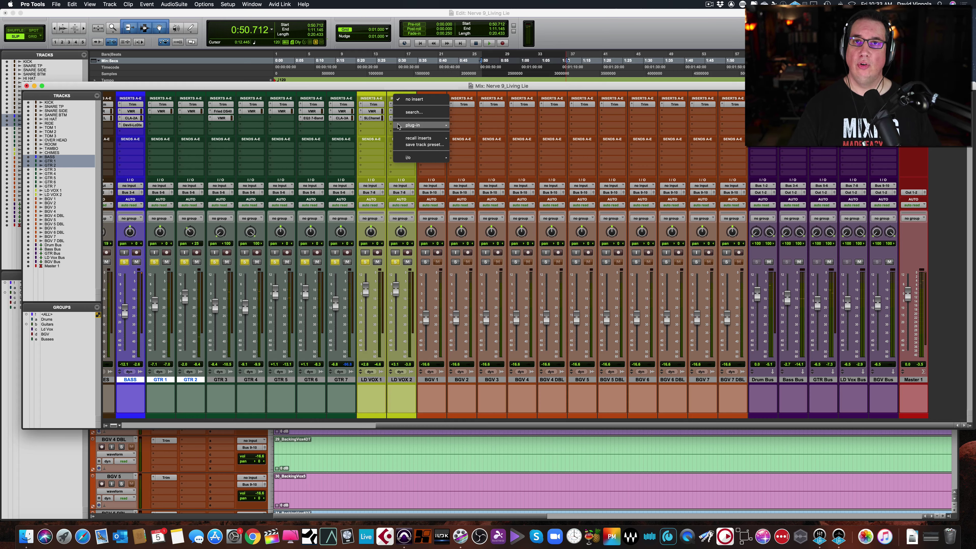
{"action": "mouse_move", "coordinate": [401, 125]}
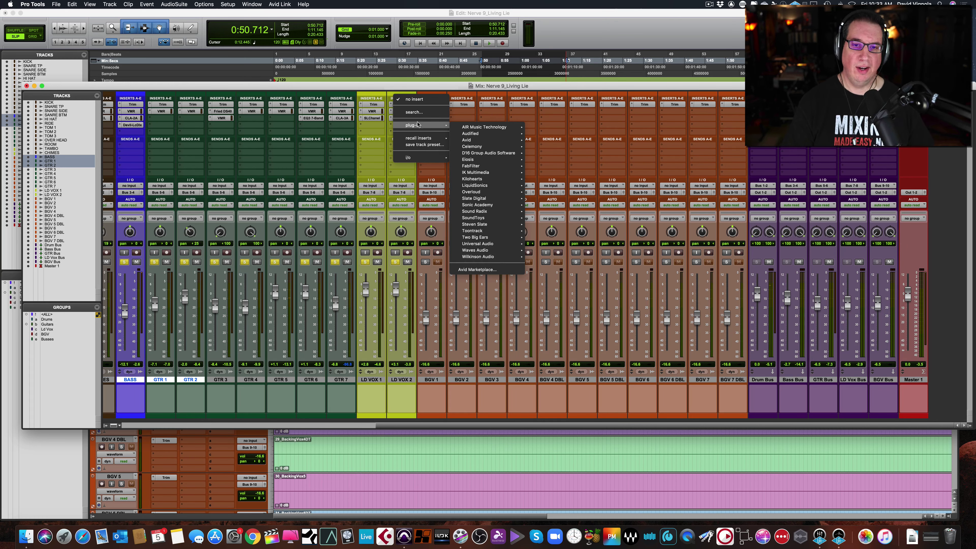
{"action": "mouse_move", "coordinate": [494, 250]}
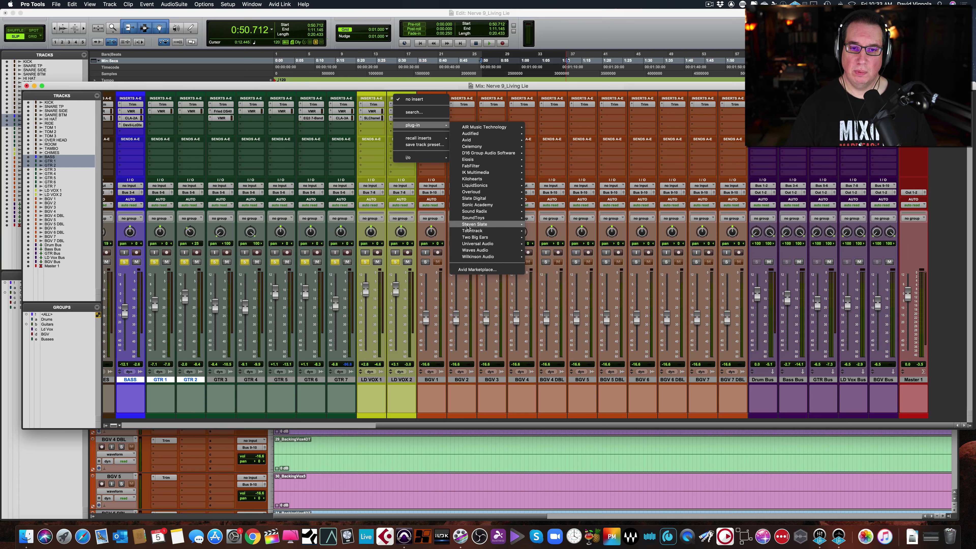
{"action": "mouse_move", "coordinate": [469, 226]}
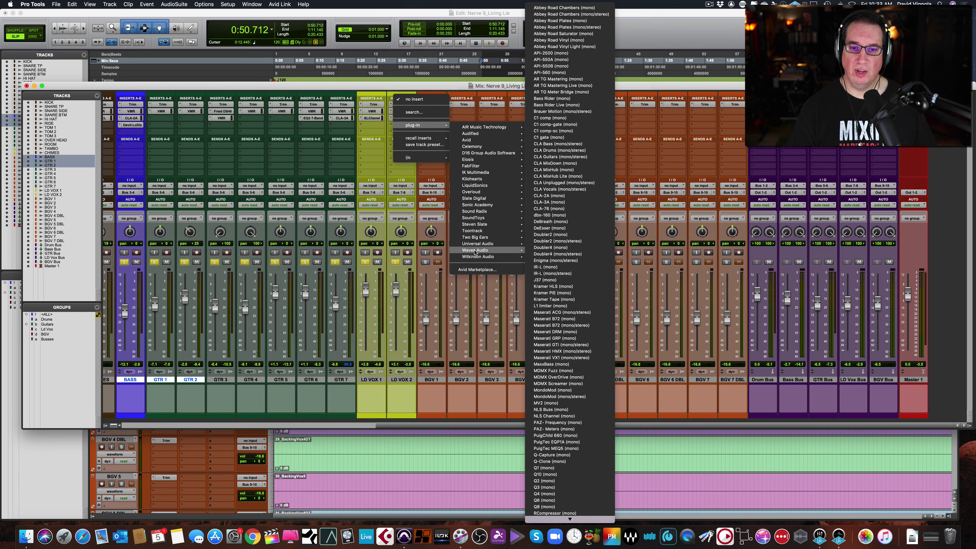
{"action": "scroll", "coordinate": [554, 308], "scroll_direction": "down", "scroll_amount": 8}
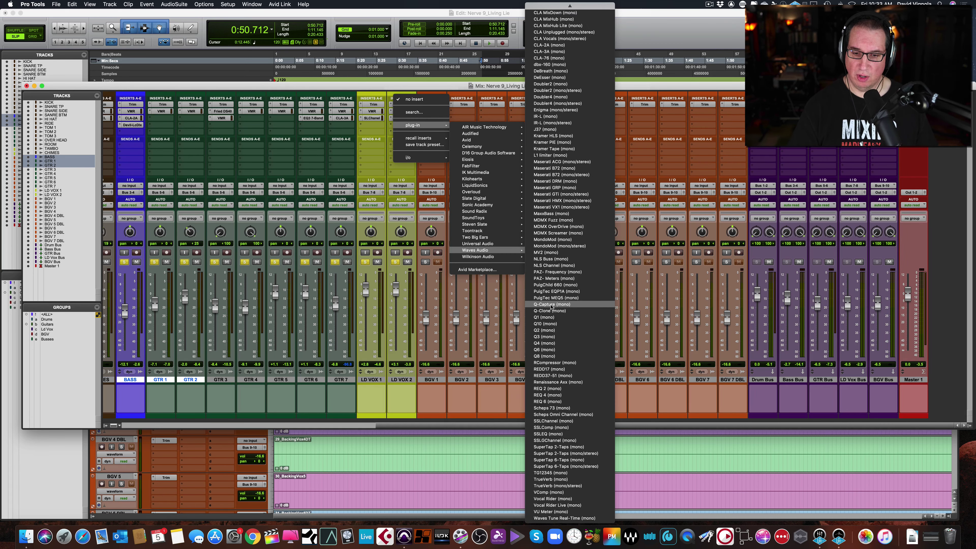
{"action": "left_click", "coordinate": [594, 507]}
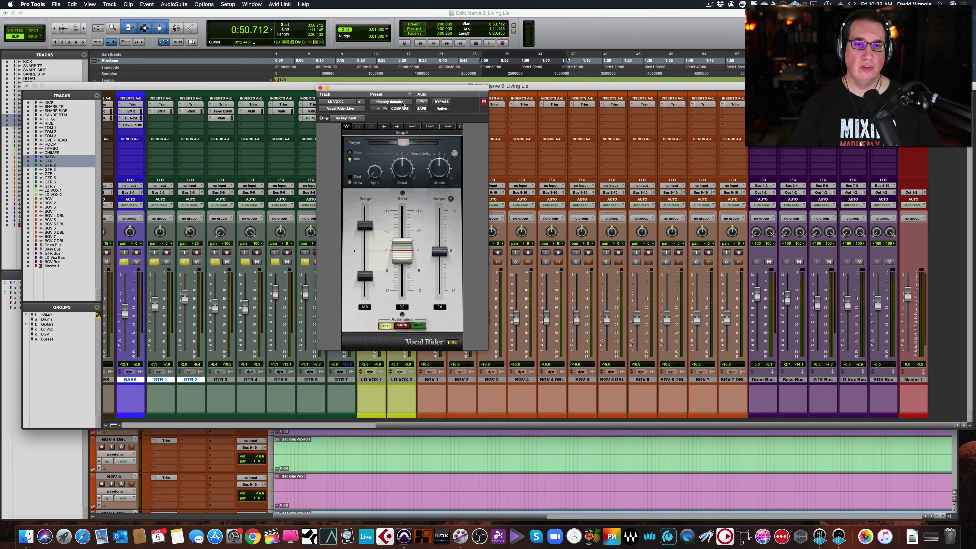
{"action": "left_click_drag", "start_coordinate": [401, 90], "coordinate": [394, 162]}
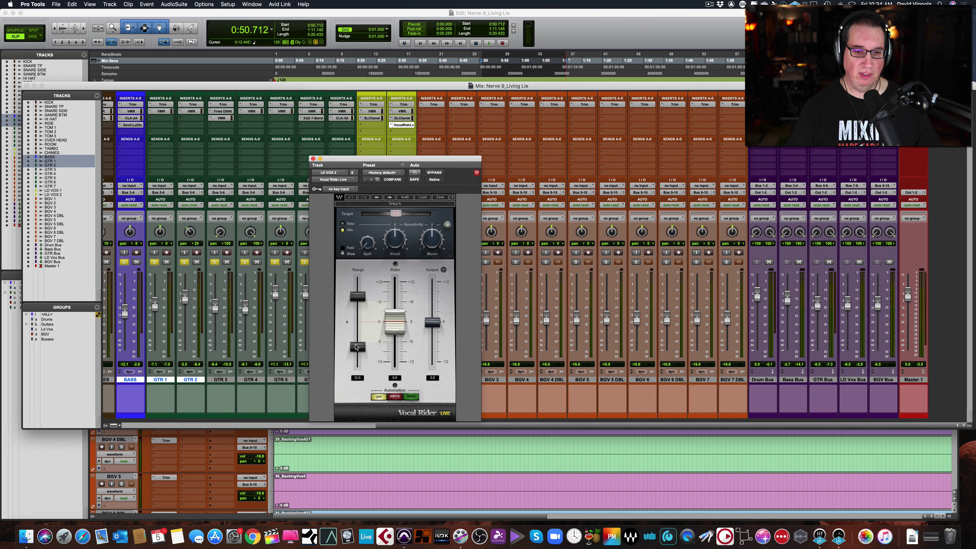
Play LD VOX 2's phrase while raising Vocal Rider Live's target and narrowing its range from the lower limit
{"action": "left_click_drag", "start_coordinate": [358, 346], "coordinate": [358, 345]}
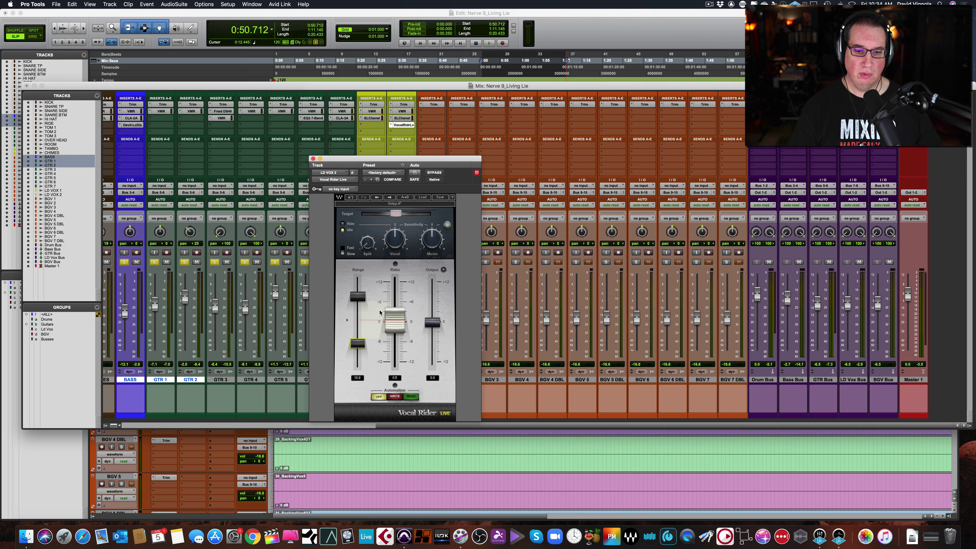
{"action": "key", "text": "space"}
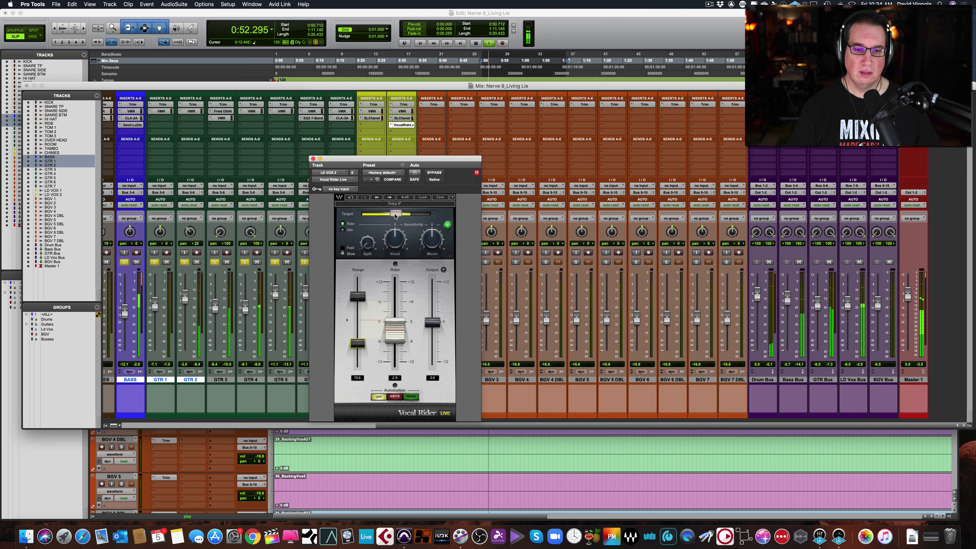
{"action": "left_click_drag", "start_coordinate": [396, 215], "coordinate": [403, 214]}
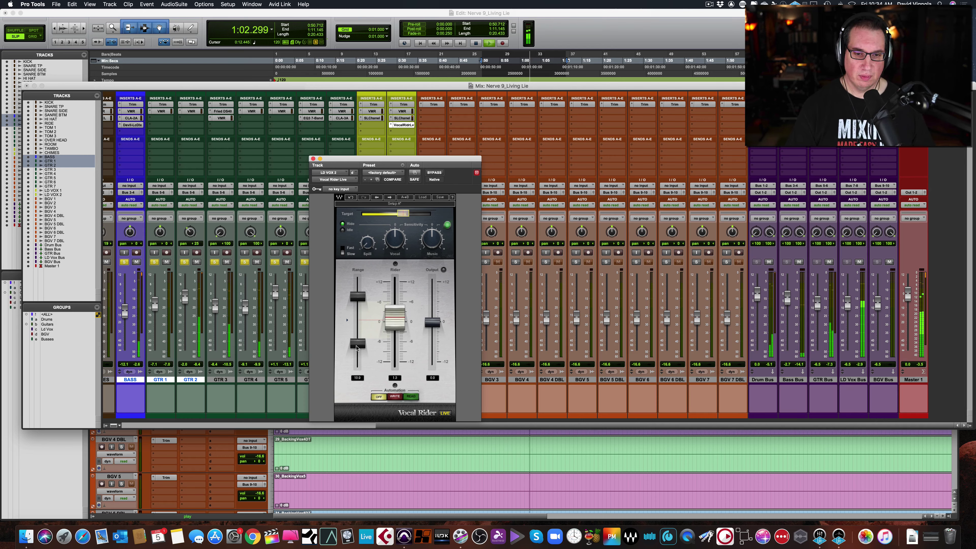
{"action": "left_click_drag", "start_coordinate": [355, 348], "coordinate": [355, 340]}
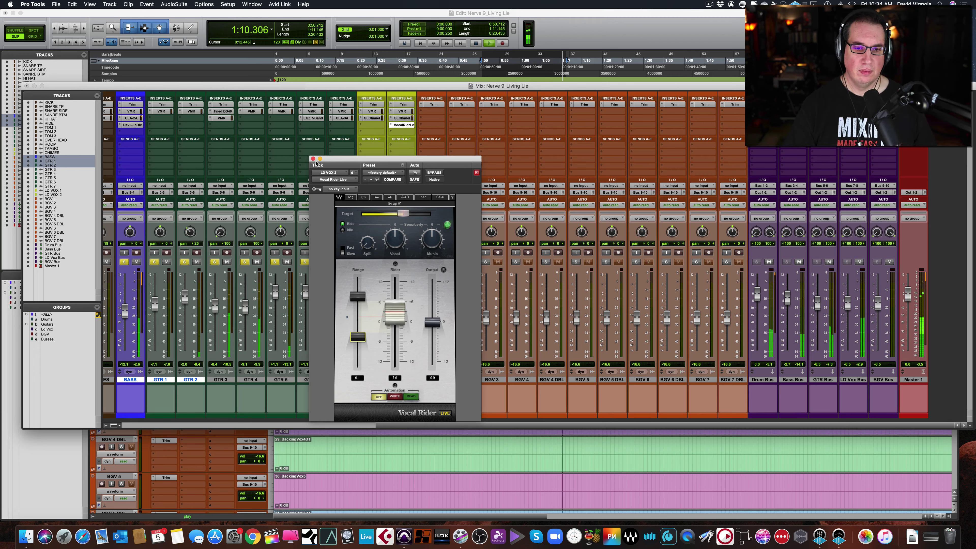
Stop playback, close Vocal Rider Live and copy it to LD VOX 1's fourth insert slot
{"action": "key", "text": "space"}
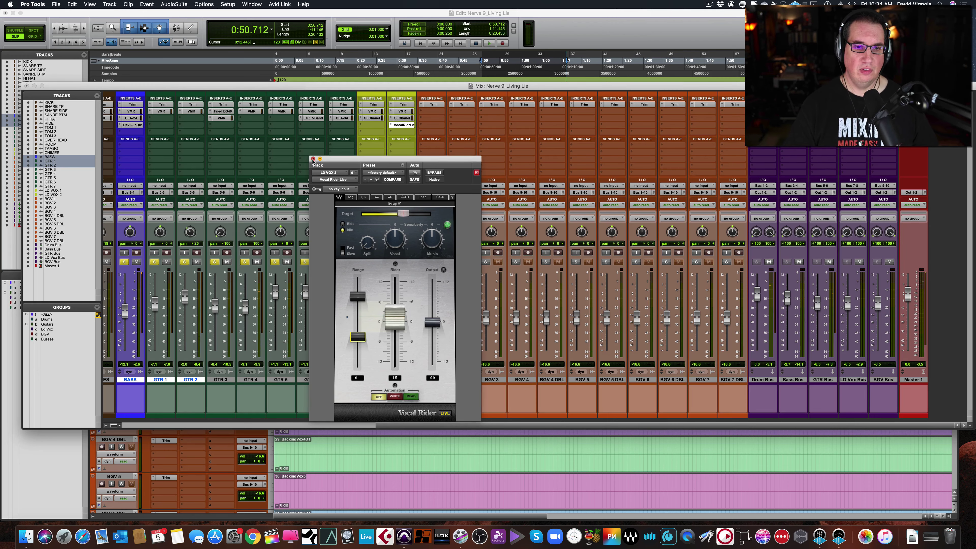
{"action": "left_click", "coordinate": [313, 159]}
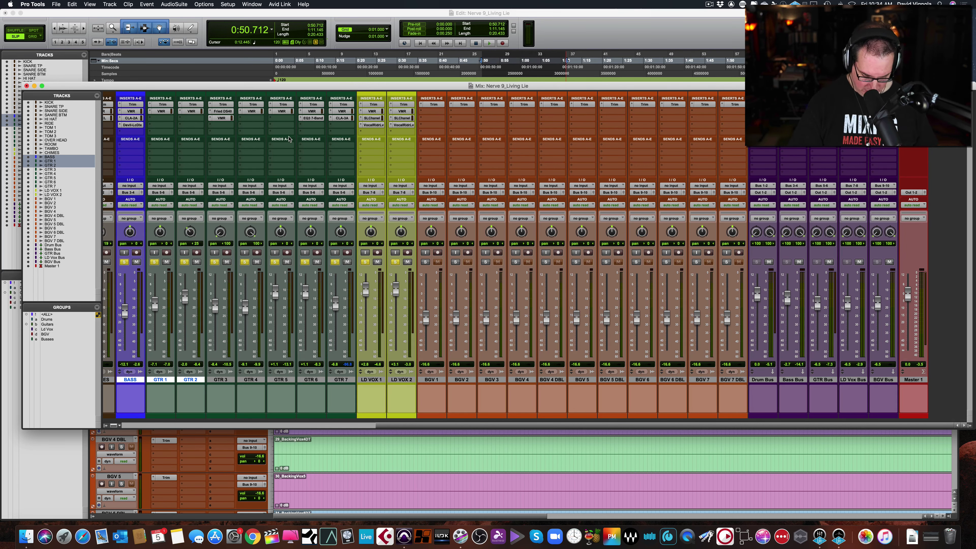
Select LD VOX 1's first phrase in the Edit window, from 0:08.359 to 0:53.591, and play it
{"action": "key", "text": "super+equal"}
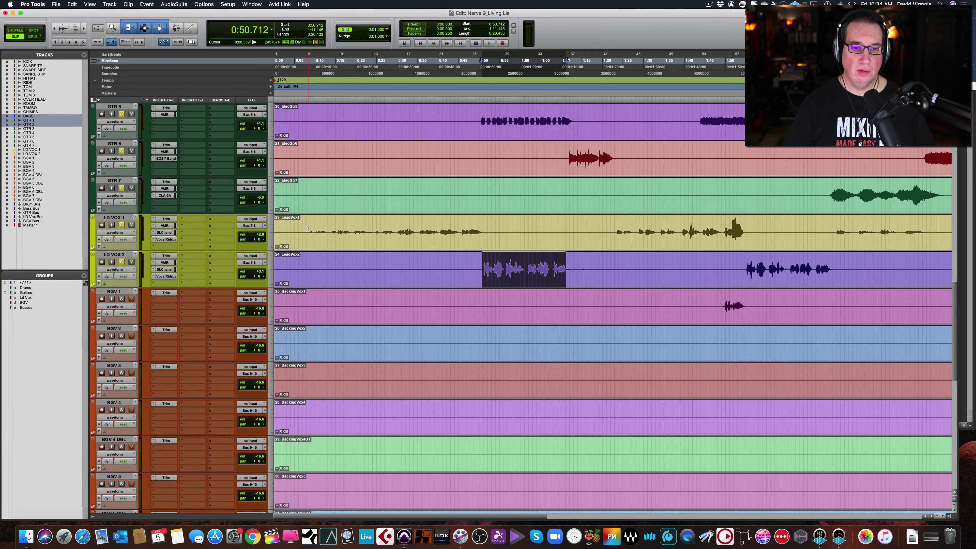
{"action": "left_click_drag", "start_coordinate": [308, 229], "coordinate": [494, 224]}
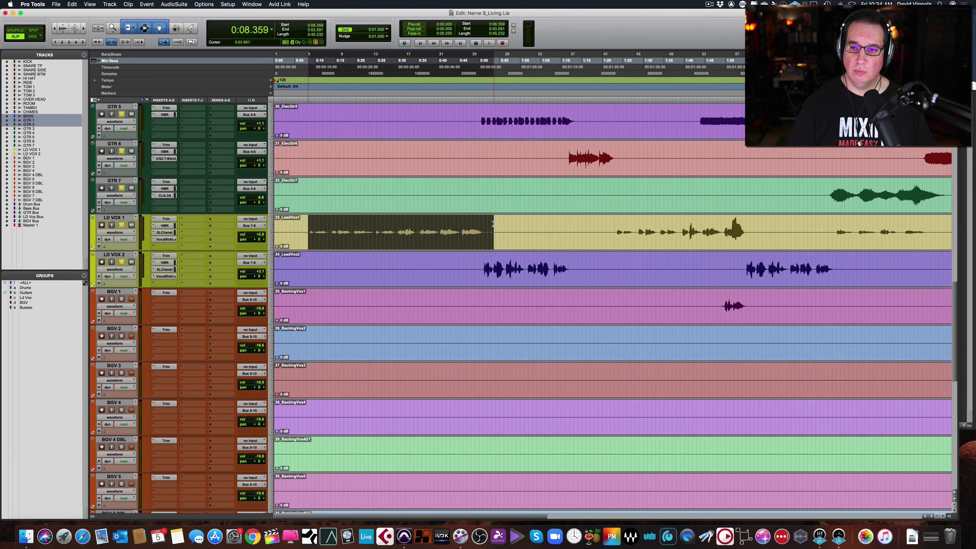
{"action": "key", "text": "space"}
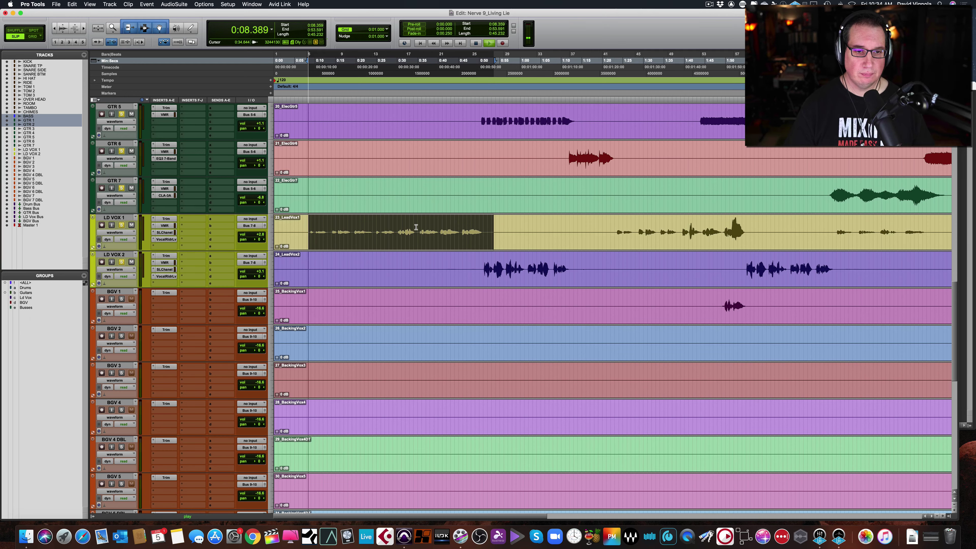
Slightly lower the target of LD VOX 1's Vocal Rider Live from the Mix window during playback and close the plug-in
{"action": "key", "text": "super+equal"}
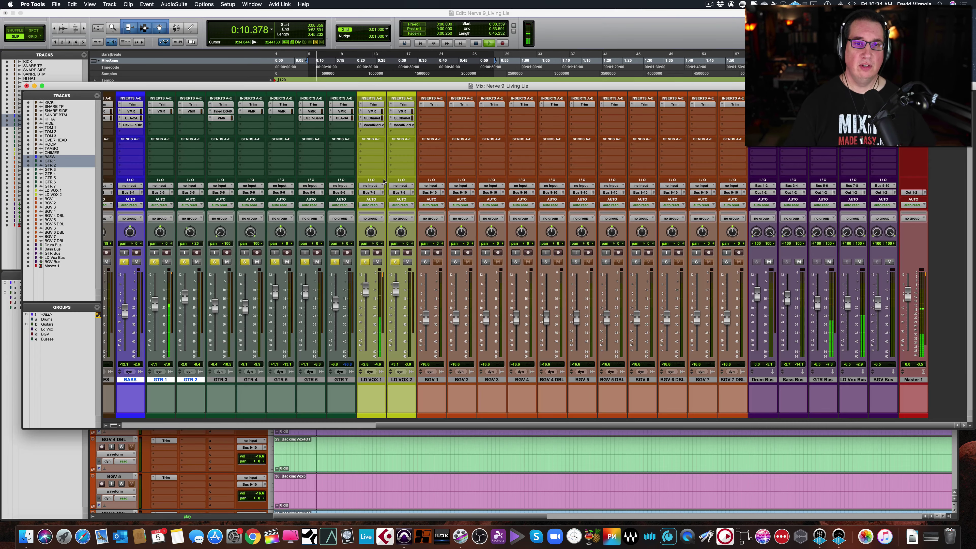
{"action": "left_click", "coordinate": [371, 126]}
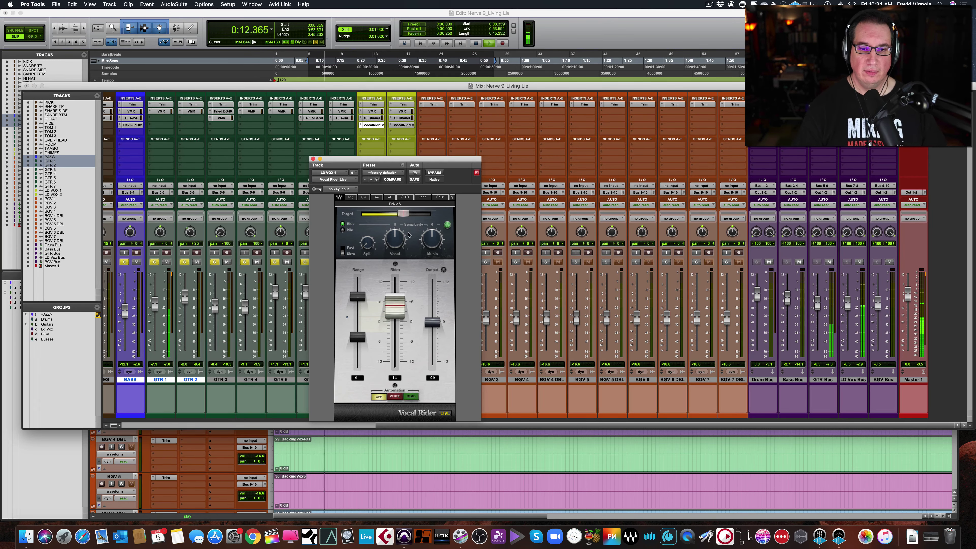
{"action": "left_click_drag", "start_coordinate": [403, 214], "coordinate": [398, 213]}
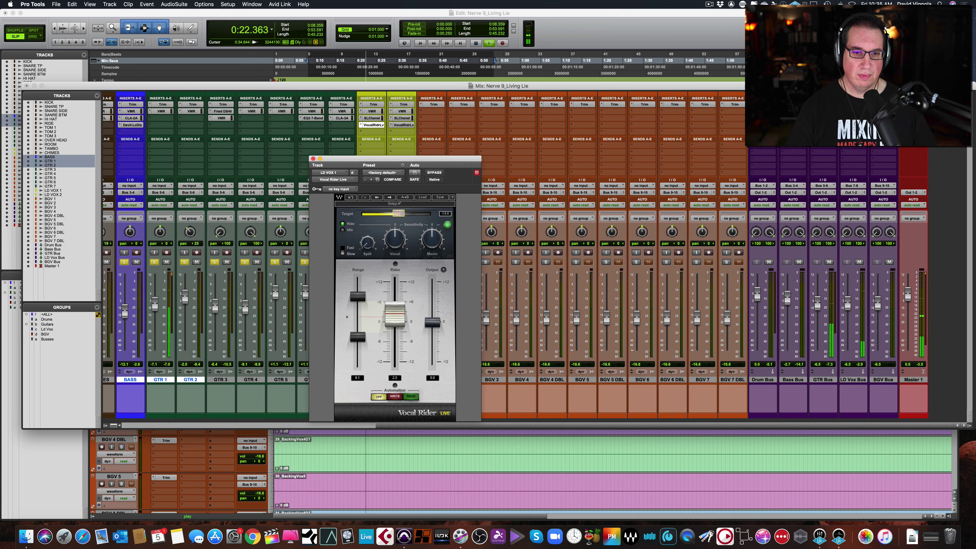
{"action": "left_click_drag", "start_coordinate": [397, 213], "coordinate": [398, 216]}
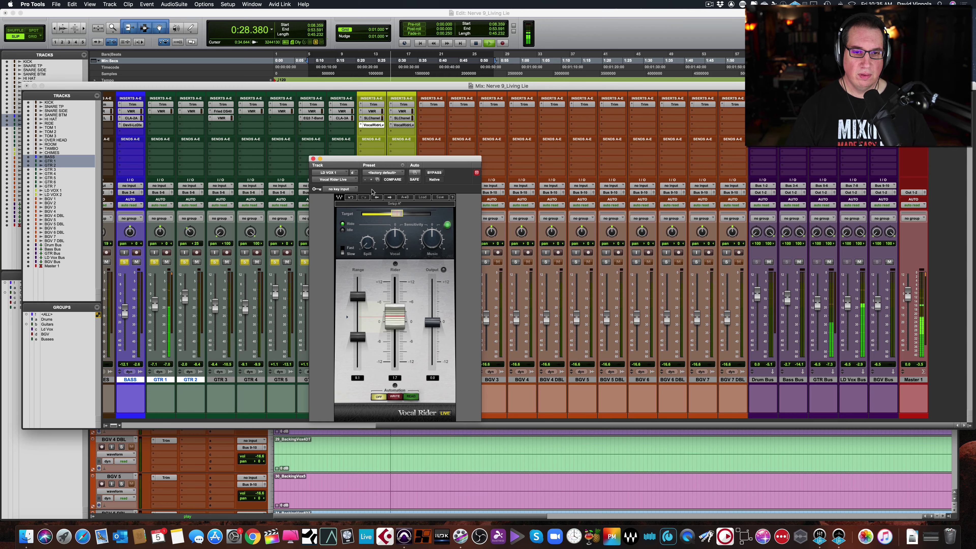
{"action": "left_click", "coordinate": [314, 159]}
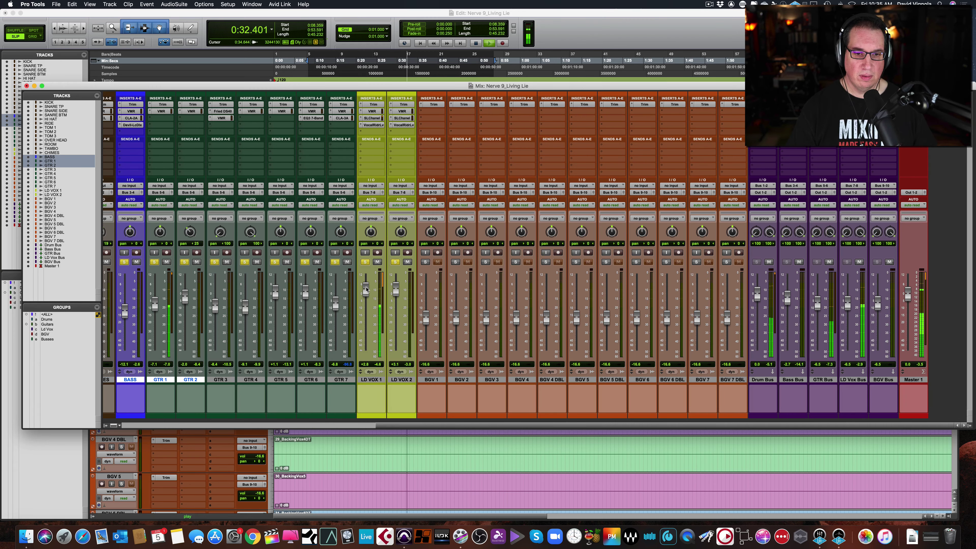
Lower the LD VOX 1 fader to +1.4 dB and recheck the vocal riding in Vocal Rider Live
{"action": "left_click_drag", "start_coordinate": [366, 292], "coordinate": [367, 291]}
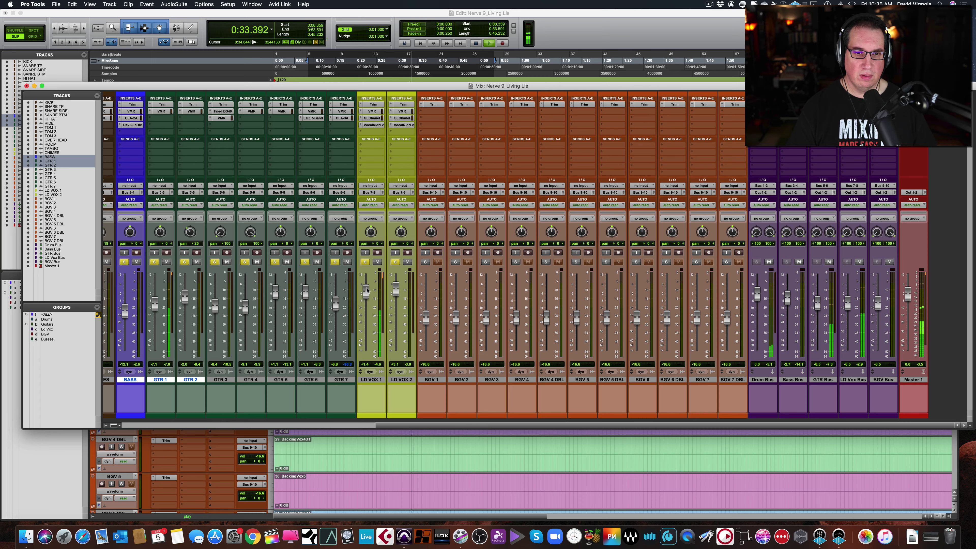
{"action": "left_click", "coordinate": [371, 125]}
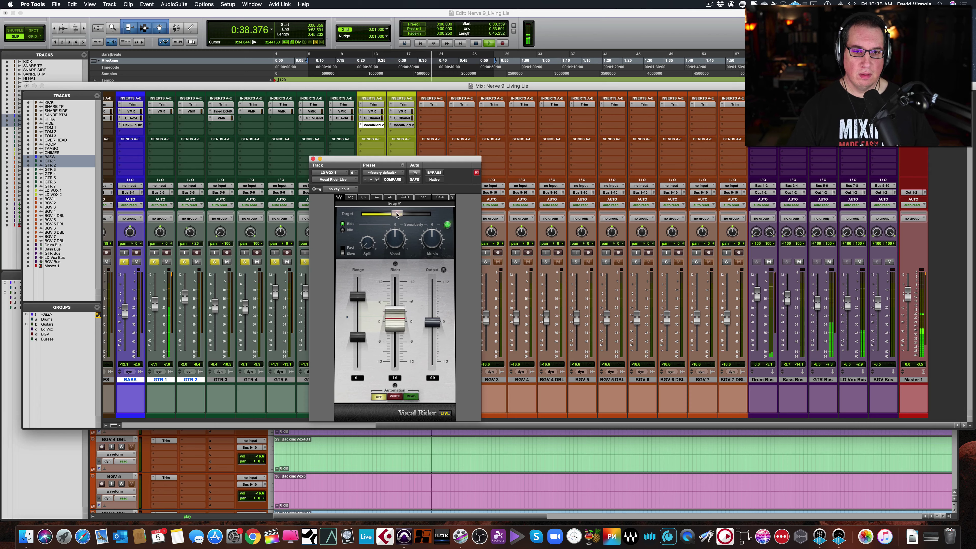
{"action": "left_click", "coordinate": [313, 159]}
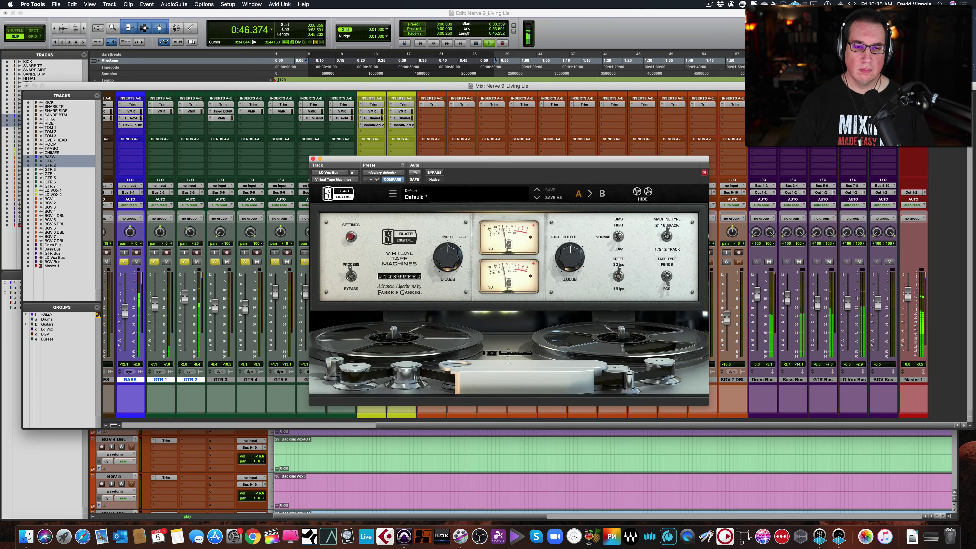
Review the Virtual Tape Machines plug-in on the LD Vox Bus during playback, close it and stop the transport
{"action": "left_click", "coordinate": [853, 111]}
{"action": "left_click_drag", "start_coordinate": [378, 159], "coordinate": [330, 153]}
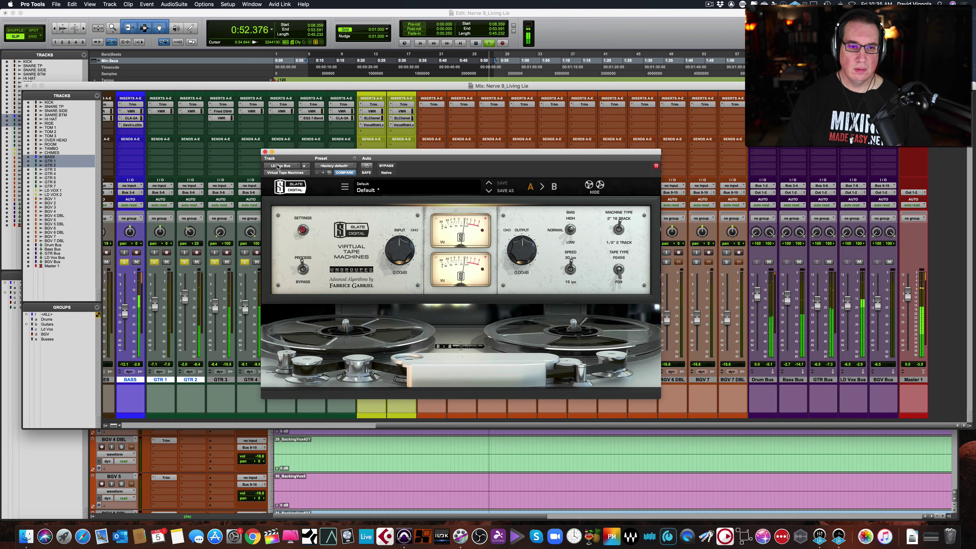
{"action": "left_click", "coordinate": [265, 153]}
{"action": "key", "text": "space"}
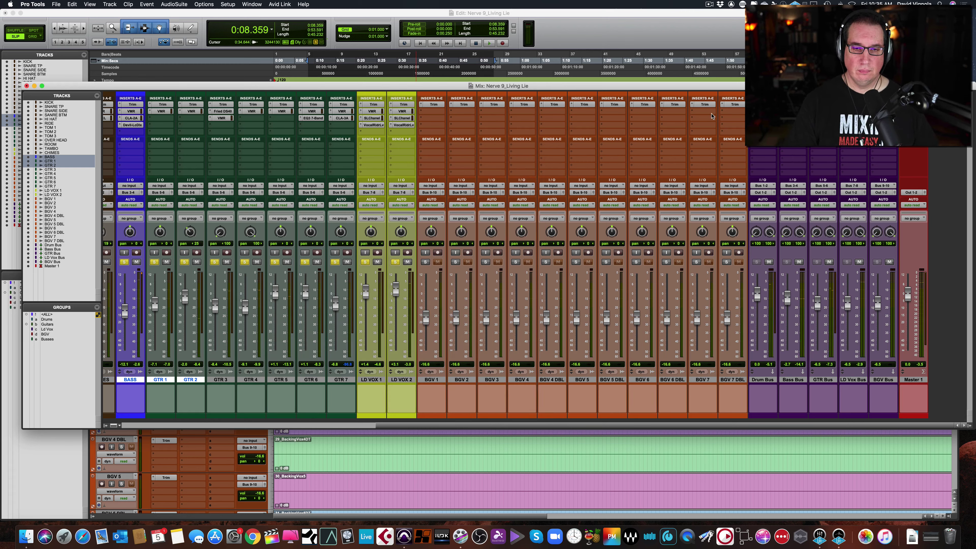
Play the phrase, check Master 1's Virtual Mix Rack and VBC FG-MU plug-ins, and audition the FG-MU with its power toggled
{"action": "key", "text": "space"}
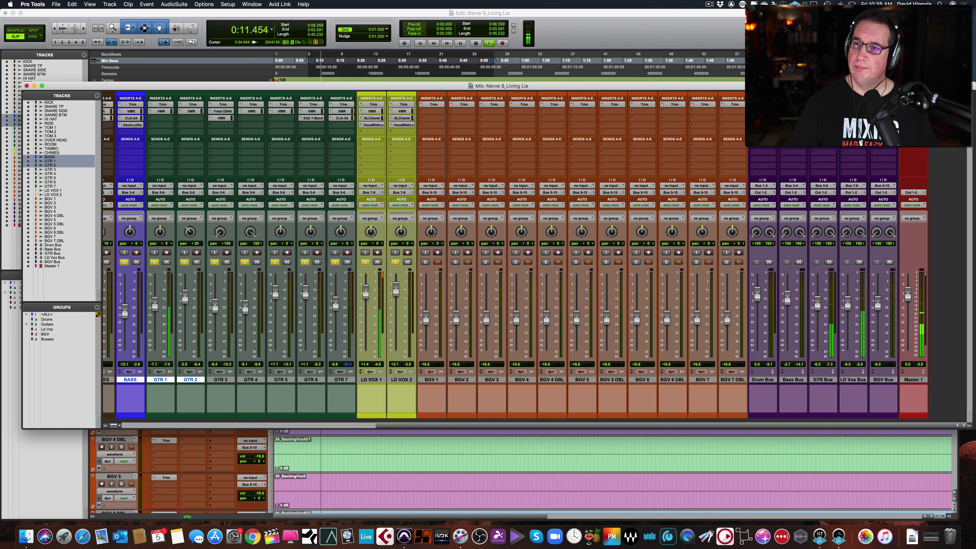
{"action": "key", "text": "super+ctrl+alt+w"}
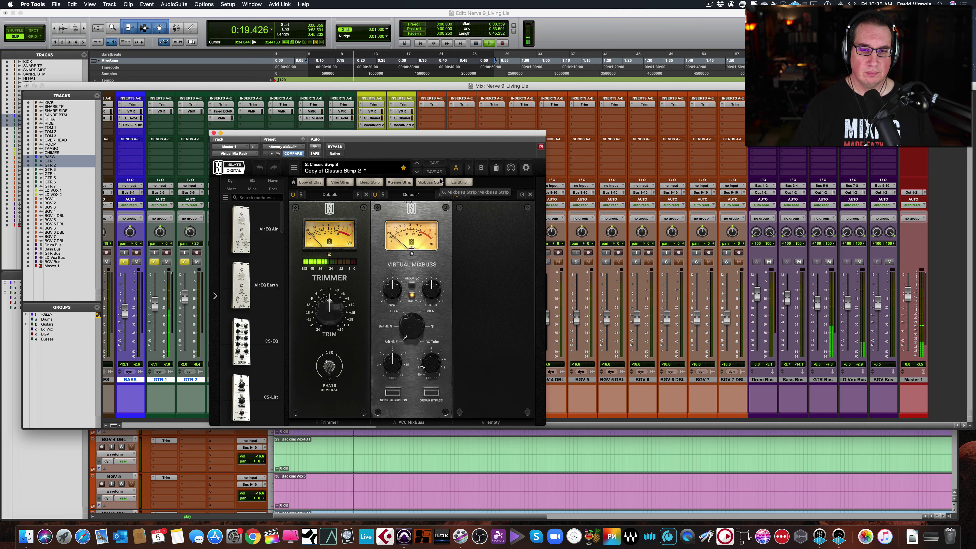
{"action": "left_click", "coordinate": [563, 98]}
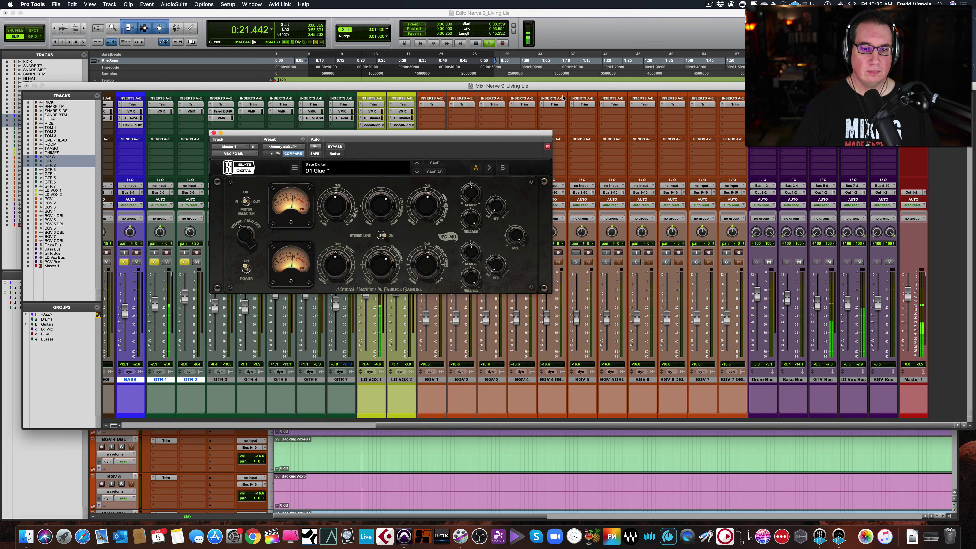
{"action": "left_click_drag", "start_coordinate": [392, 133], "coordinate": [395, 142]}
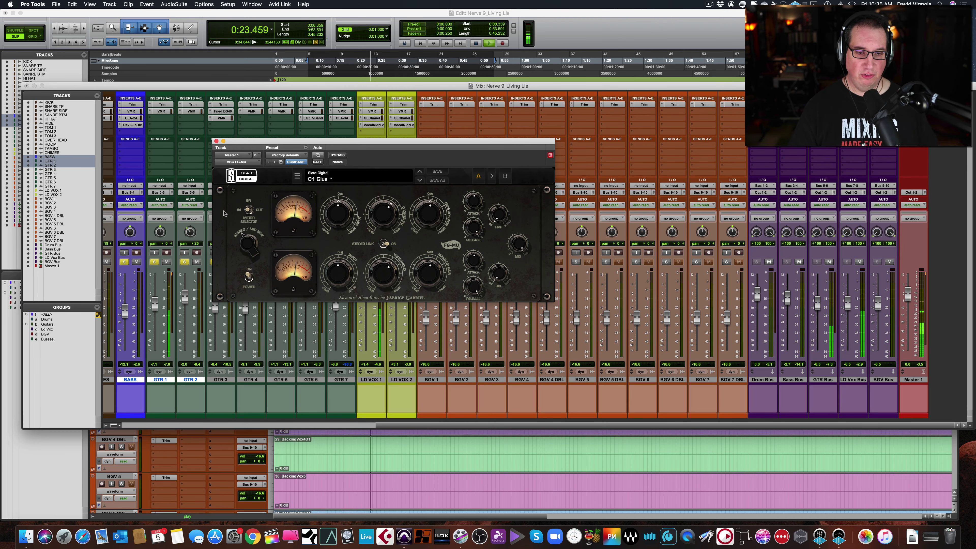
{"action": "left_click", "coordinate": [249, 277]}
{"action": "left_click", "coordinate": [249, 277]}
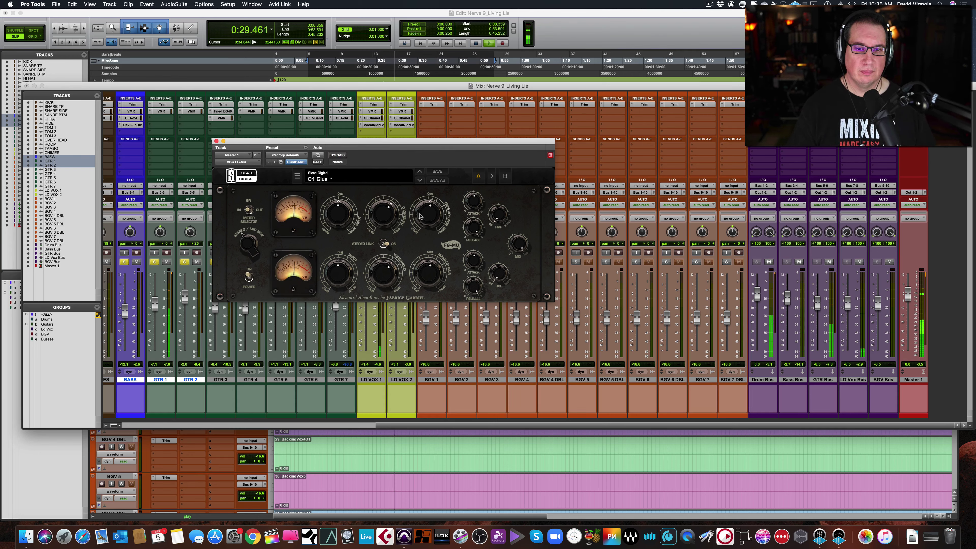
Lower the linked middle knobs of Master 1's VBC FG-MU to -18.4 while the phrase plays
{"action": "mouse_move", "coordinate": [421, 216]}
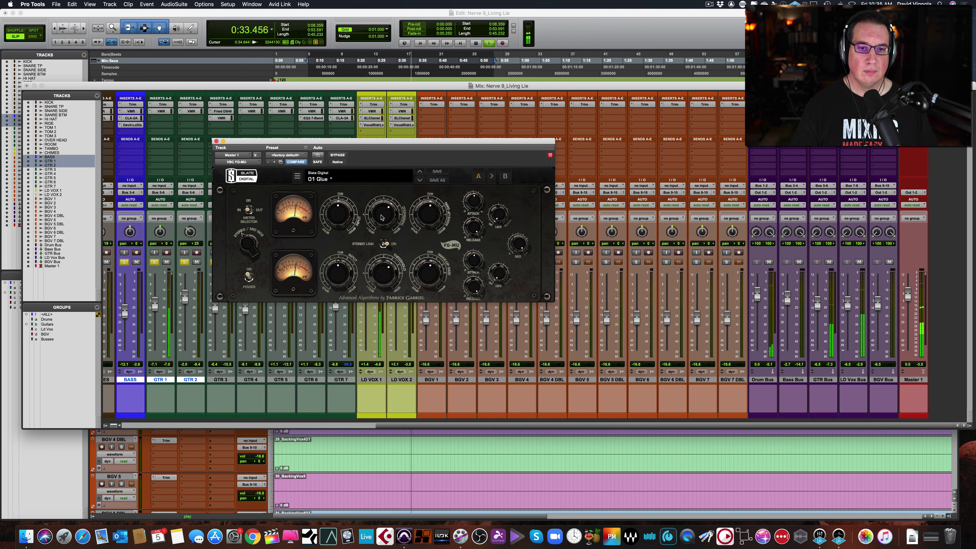
{"action": "mouse_move", "coordinate": [379, 217]}
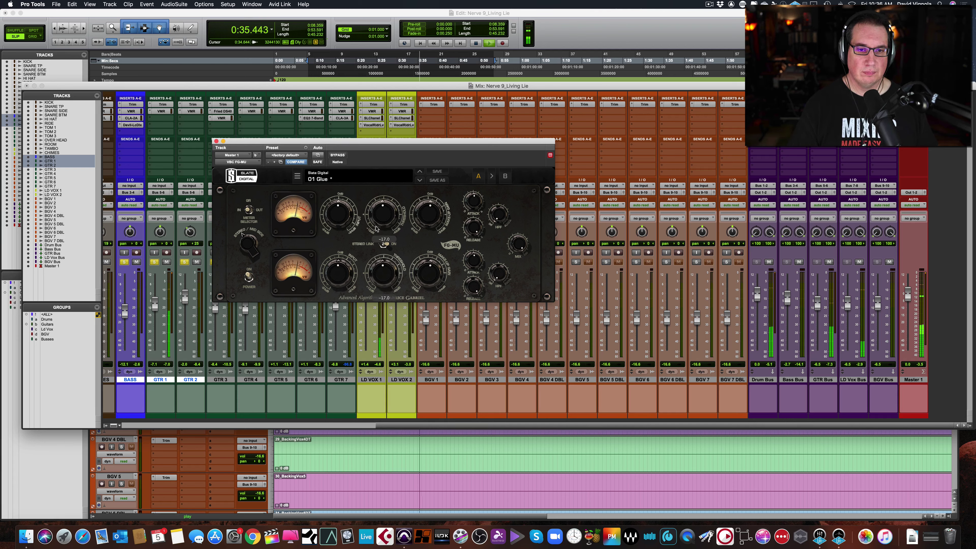
{"action": "left_click_drag", "start_coordinate": [378, 216], "coordinate": [375, 227]}
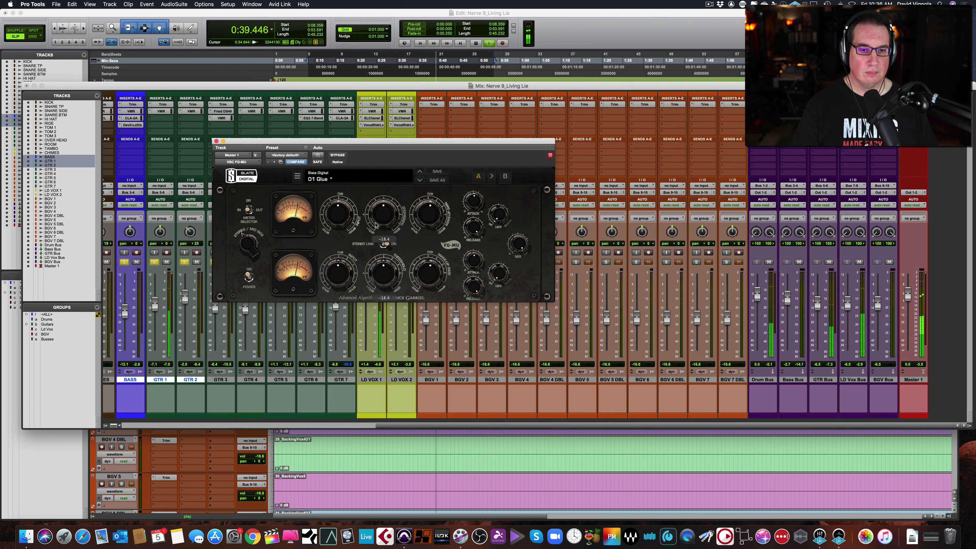
Lower the input of Master 1's Virtual Tape Machines to +1.53 dB during playback and close the plug-in
{"action": "scroll", "coordinate": [376, 225], "scroll_direction": "down", "scroll_amount": 2}
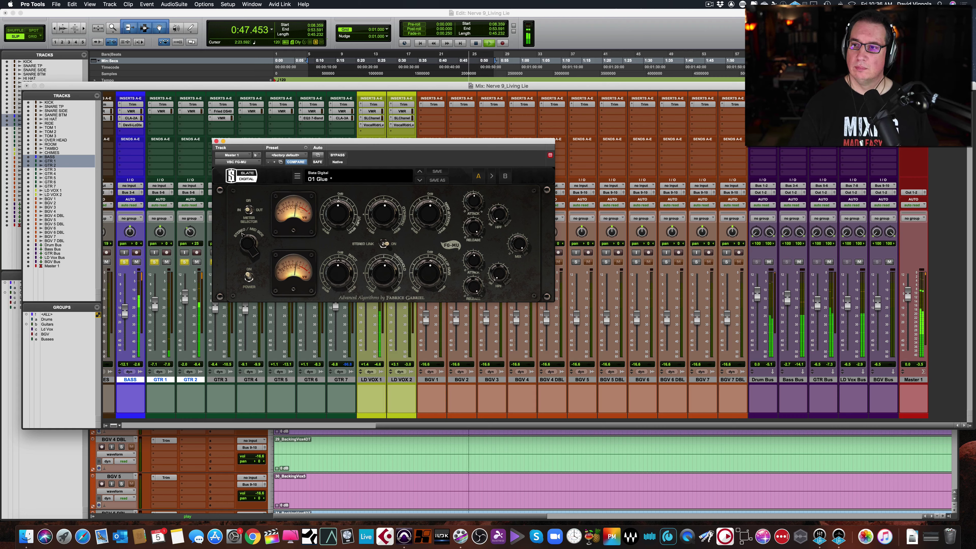
{"action": "left_click", "coordinate": [256, 155]}
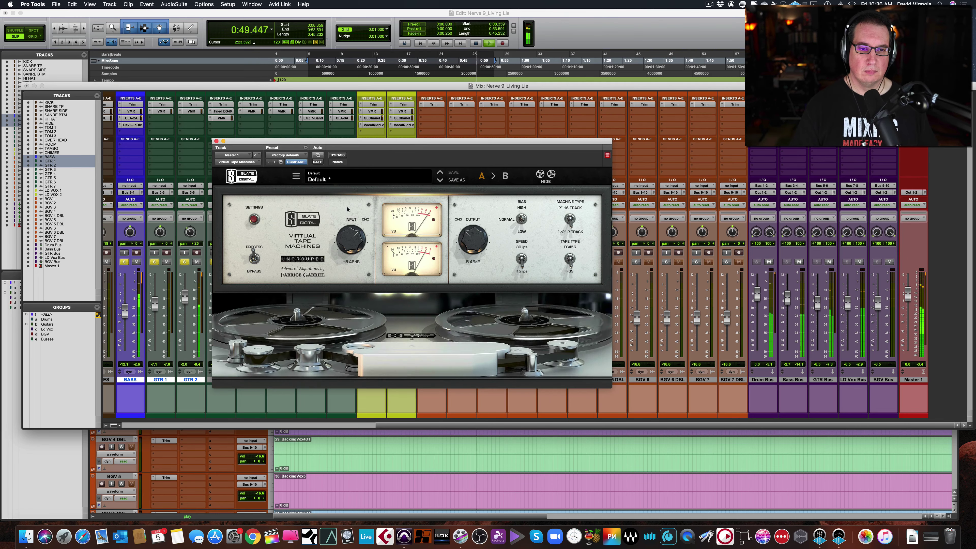
{"action": "left_click_drag", "start_coordinate": [347, 233], "coordinate": [345, 243]}
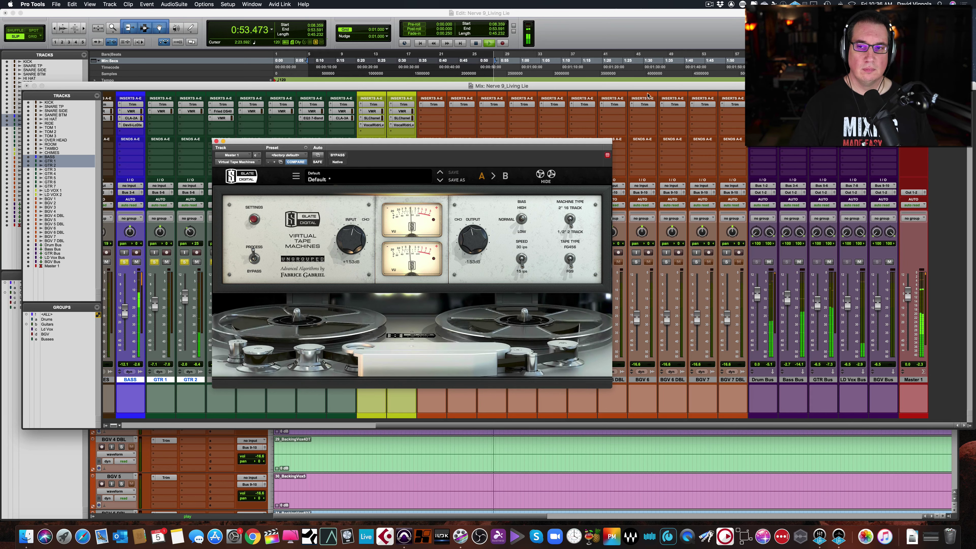
{"action": "left_click", "coordinate": [216, 141]}
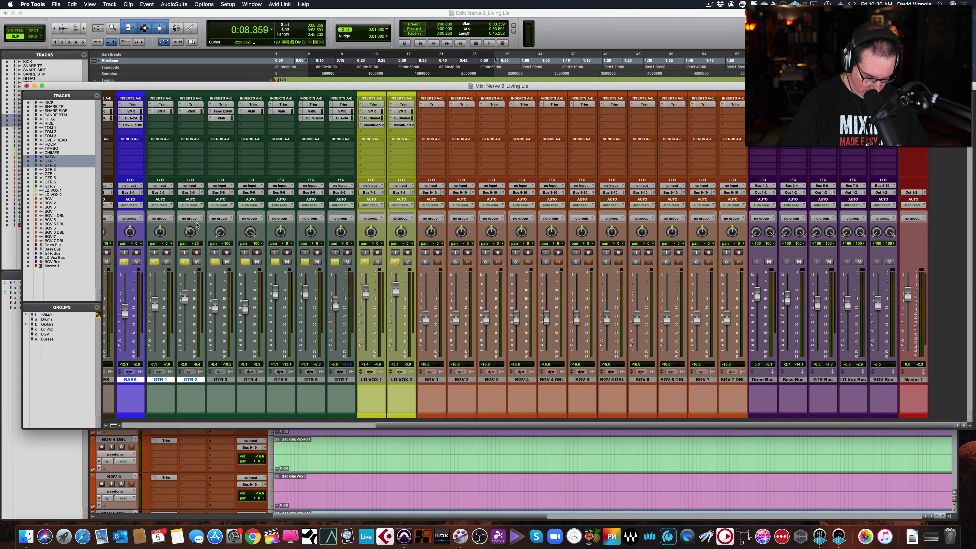
Select the first BGV 1 phrase, starting at about 1:45, in the Edit window
{"action": "key", "text": "super+equal"}
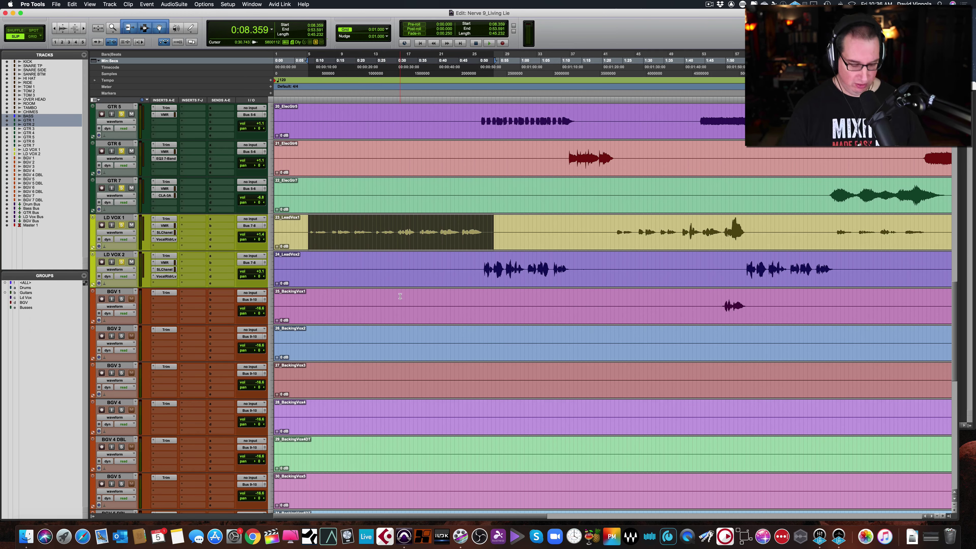
{"action": "key", "text": "super+bracketleft"}
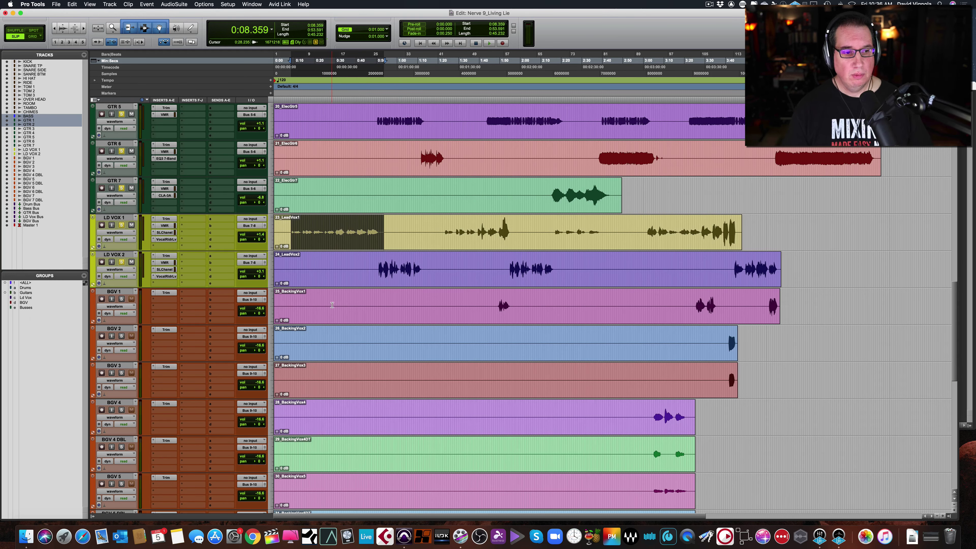
{"action": "scroll", "coordinate": [332, 304], "scroll_direction": "down", "scroll_amount": 5}
{"action": "scroll", "coordinate": [333, 304], "scroll_direction": "up", "scroll_amount": 2}
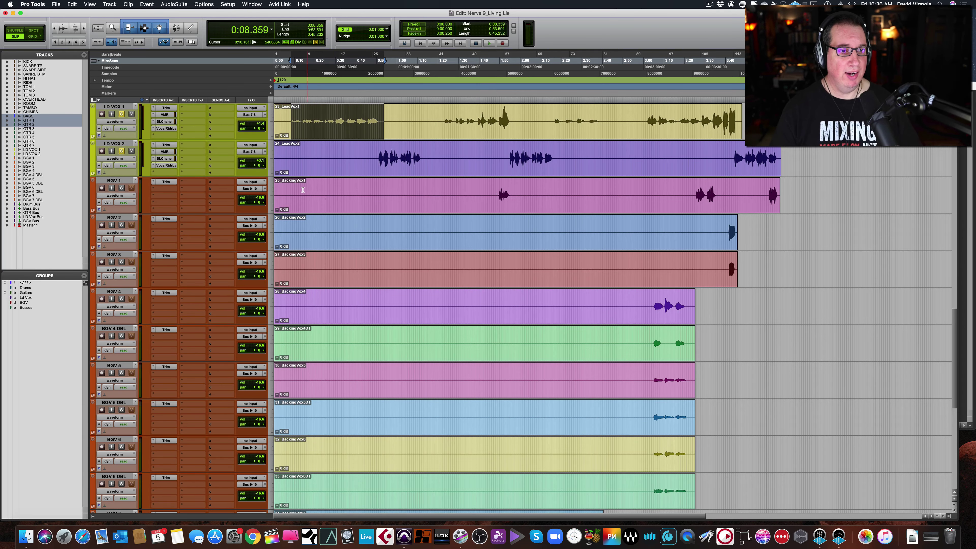
{"action": "left_click_drag", "start_coordinate": [491, 190], "coordinate": [512, 191]}
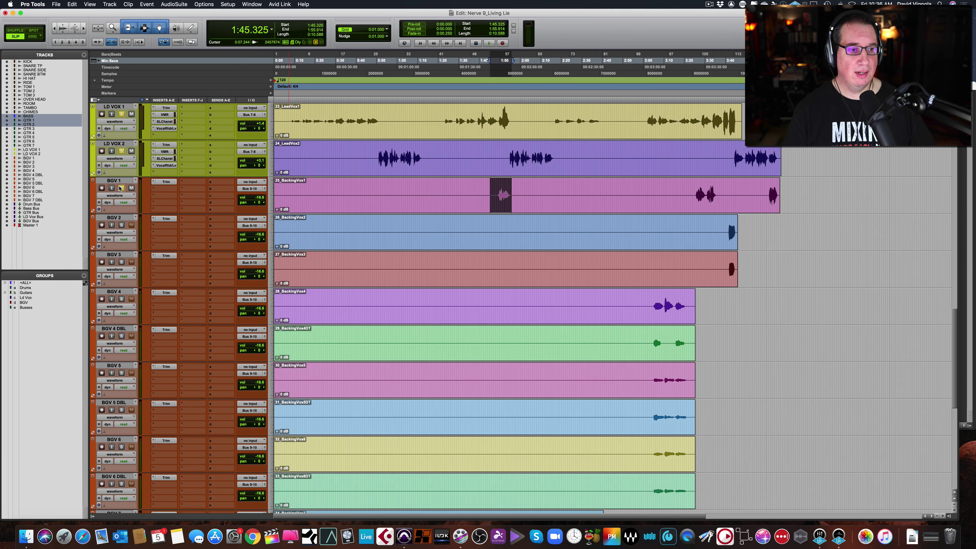
Raise BGV 1's volume to -6.6 dB while the selected phrase plays, and stop the transport
{"action": "key", "text": "space"}
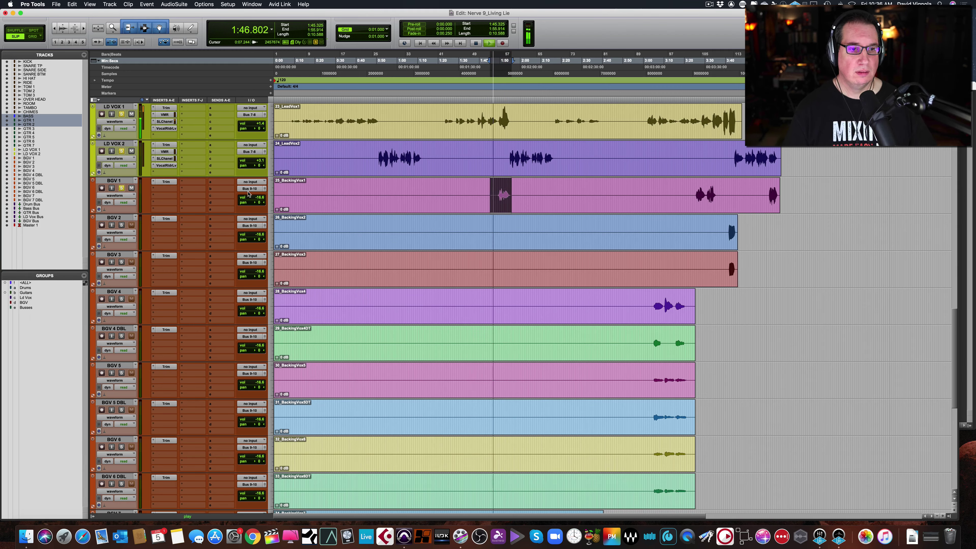
{"action": "left_click_drag", "start_coordinate": [251, 197], "coordinate": [250, 195]}
{"action": "key", "text": "space"}
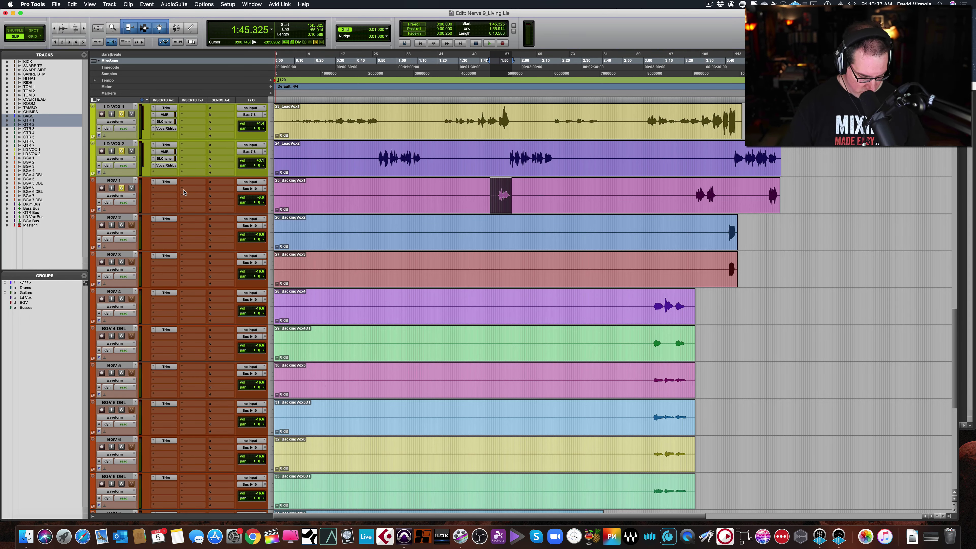
Copy LD VOX 2's Virtual Mix Rack insert to BGV 1 in the Mix window and check its settings
{"action": "key", "text": "super+equal"}
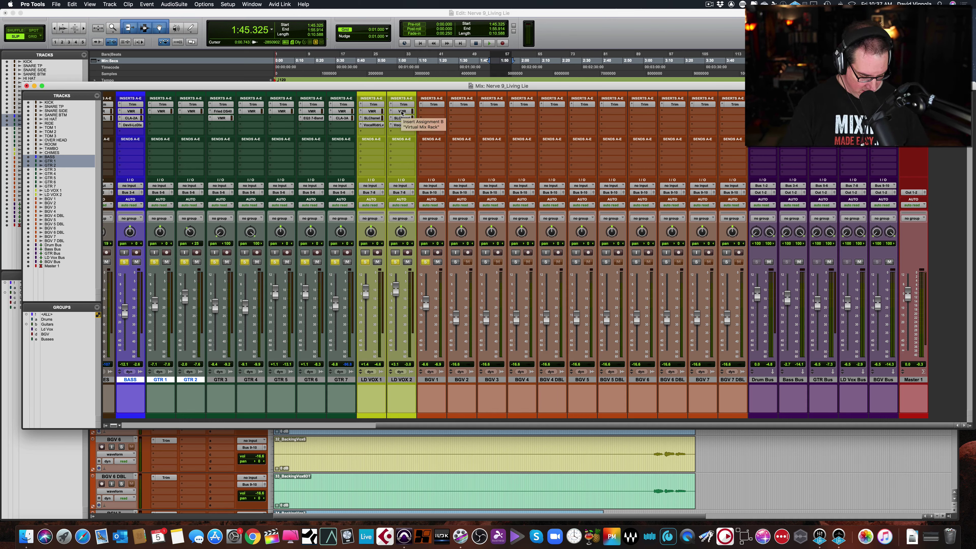
{"action": "left_click_drag", "start_coordinate": [402, 112], "coordinate": [421, 114]}
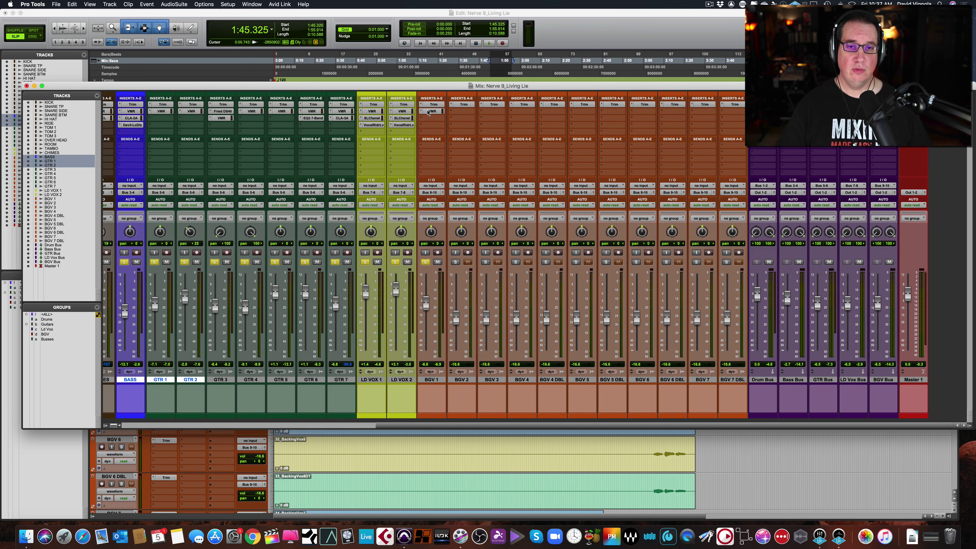
{"action": "left_click", "coordinate": [428, 113]}
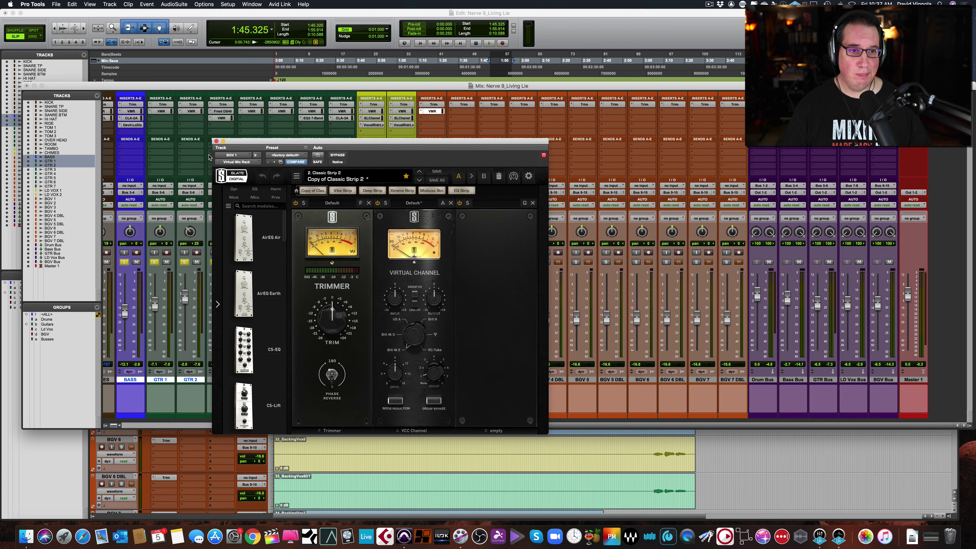
{"action": "left_click", "coordinate": [216, 141]}
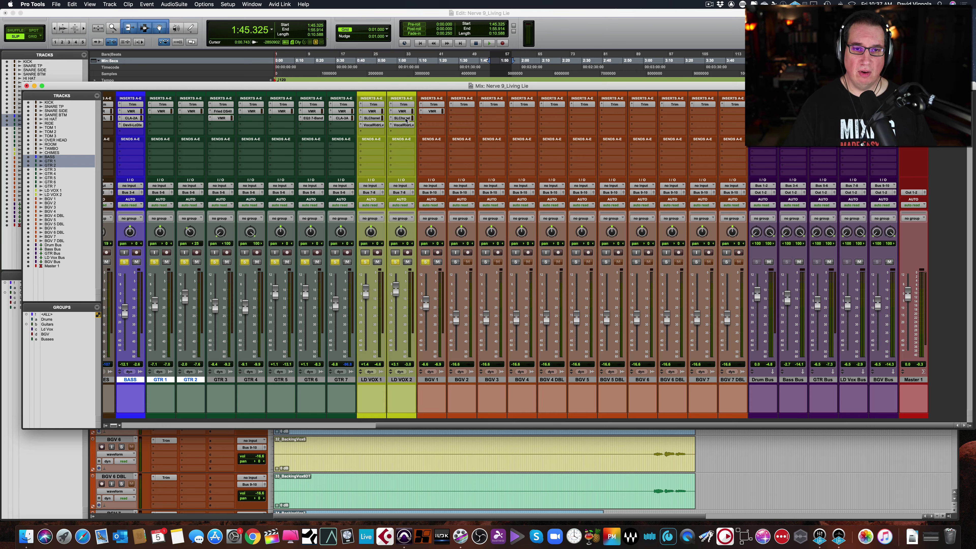
Copy LD VOX 2's SSLChannel insert to BGV 1 beneath the Virtual Mix Rack and open the copy
{"action": "left_click_drag", "start_coordinate": [403, 120], "coordinate": [425, 120]}
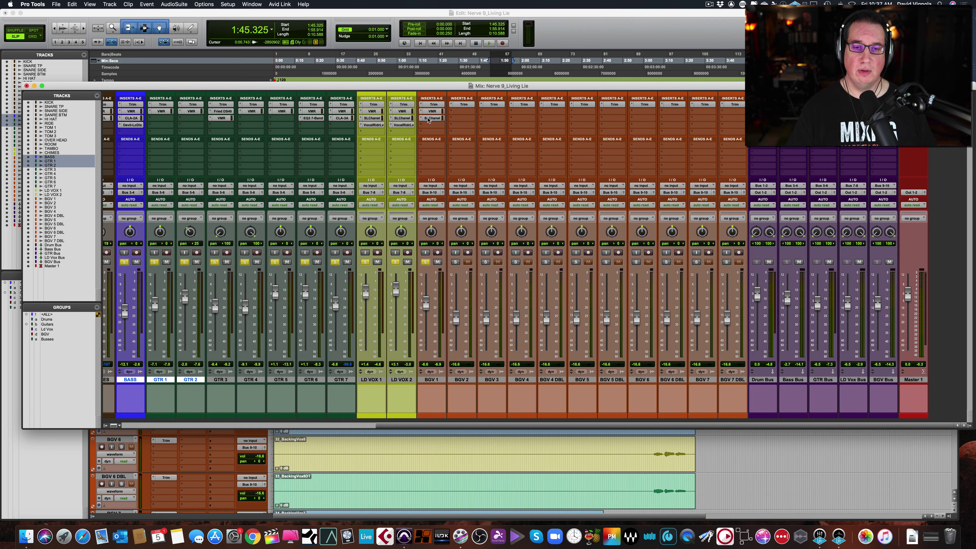
{"action": "left_click", "coordinate": [428, 119]}
{"action": "left_click", "coordinate": [428, 120]}
{"action": "left_click", "coordinate": [428, 119]}
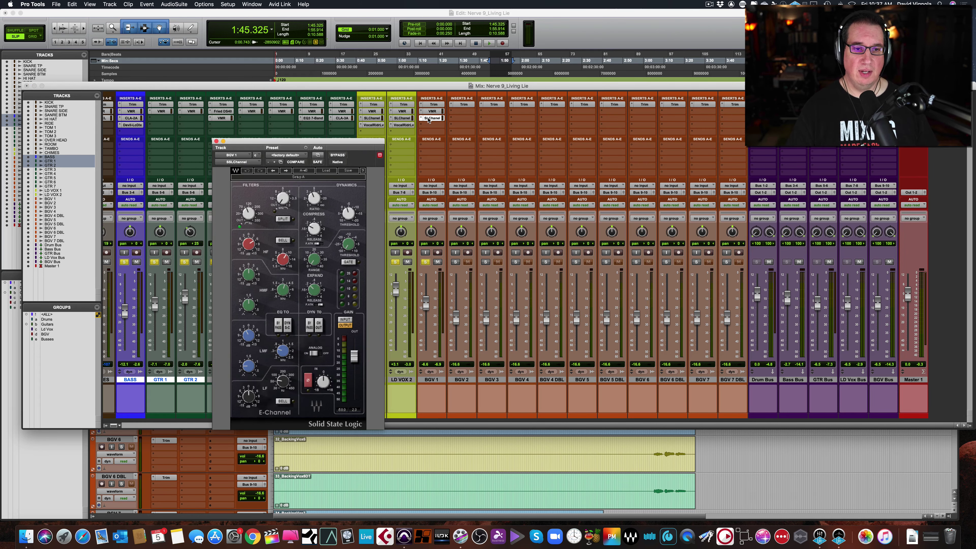
Play the phrase, check BGV 1's level in Virtual Mix Rack and adjust its SSLChannel compressor threshold
{"action": "key", "text": "space"}
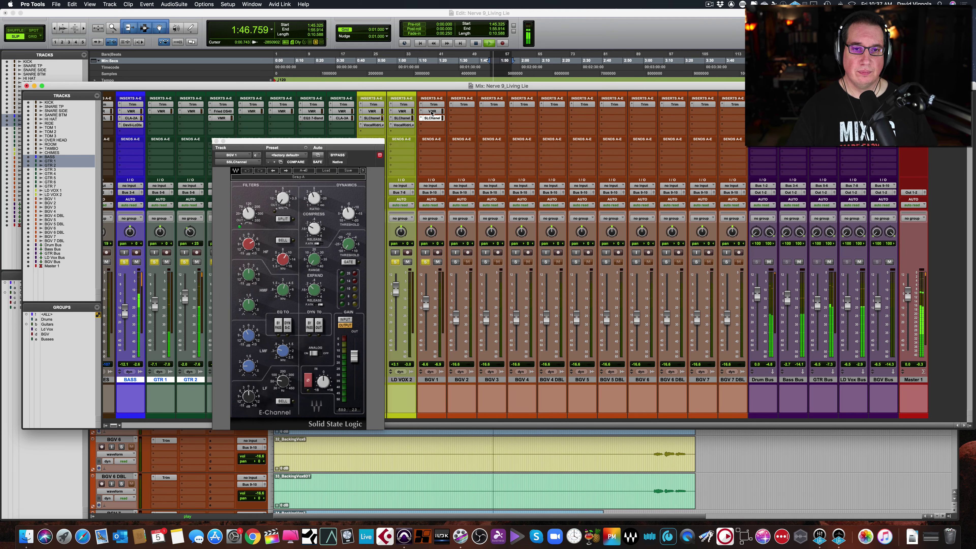
{"action": "left_click", "coordinate": [432, 112]}
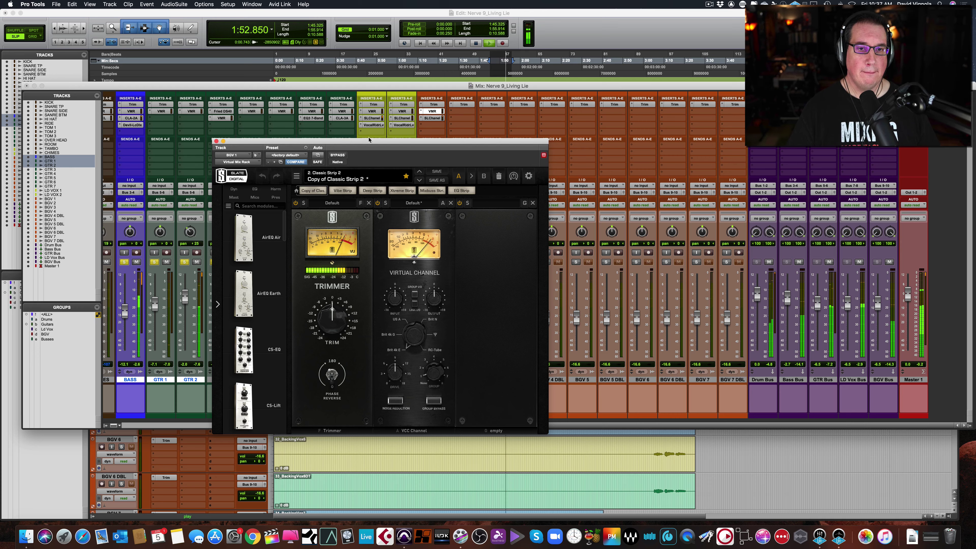
{"action": "left_click", "coordinate": [432, 118]}
{"action": "left_click", "coordinate": [432, 118]}
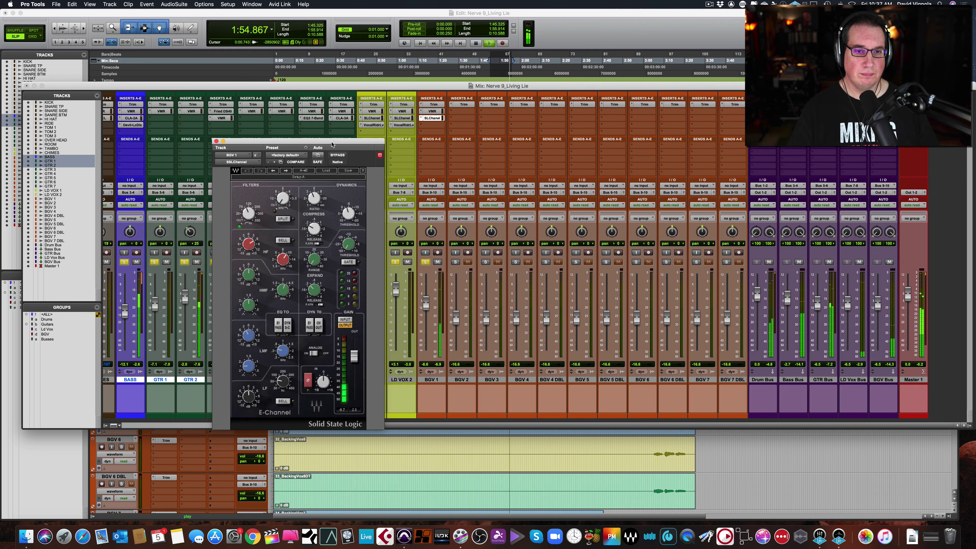
{"action": "left_click_drag", "start_coordinate": [338, 129], "coordinate": [333, 117]}
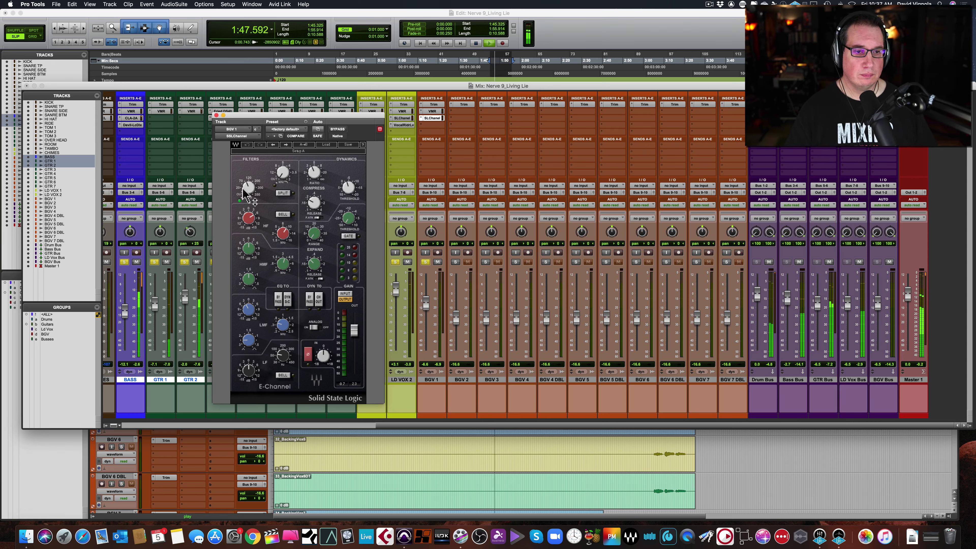
{"action": "mouse_move", "coordinate": [312, 212]}
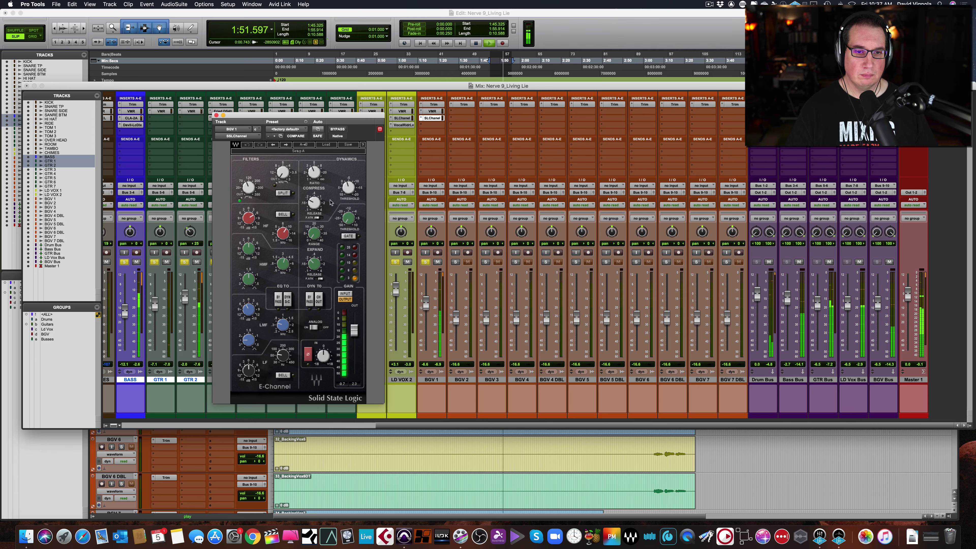
{"action": "left_click_drag", "start_coordinate": [348, 188], "coordinate": [349, 186]}
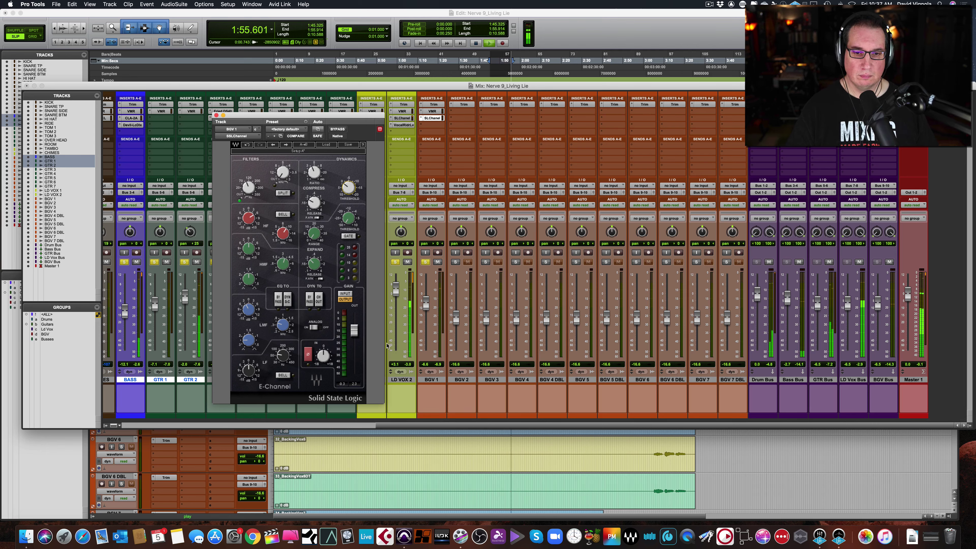
Stop playback, raise the BGV 1 fader to +3.1 dB and pan the track 40 to the right
{"action": "key", "text": "space"}
{"action": "left_click_drag", "start_coordinate": [426, 304], "coordinate": [424, 288]}
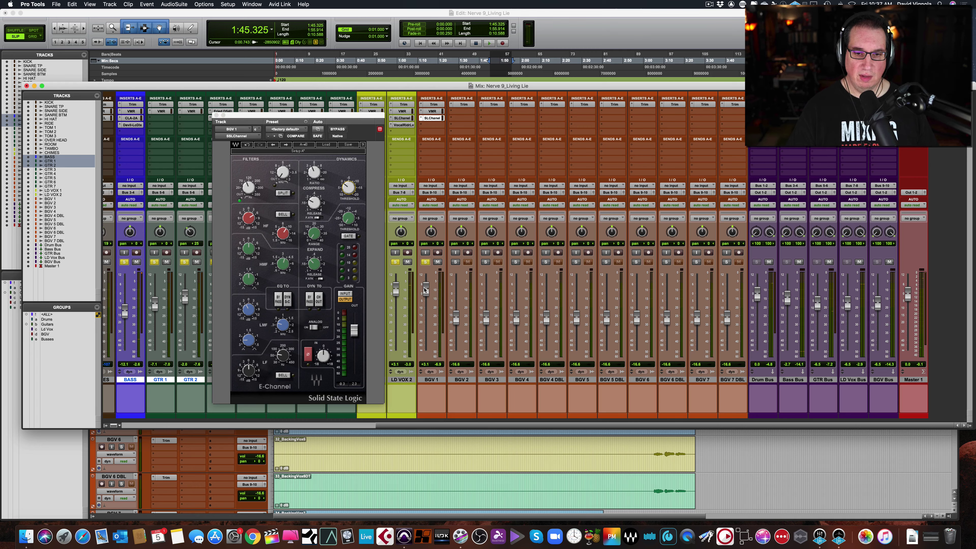
{"action": "left_click_drag", "start_coordinate": [430, 233], "coordinate": [433, 223]}
Play the phrase, fine-tune BGV 1's SSLChannel compressor threshold and lower its fader to -0.1 dB
{"action": "key", "text": "space"}
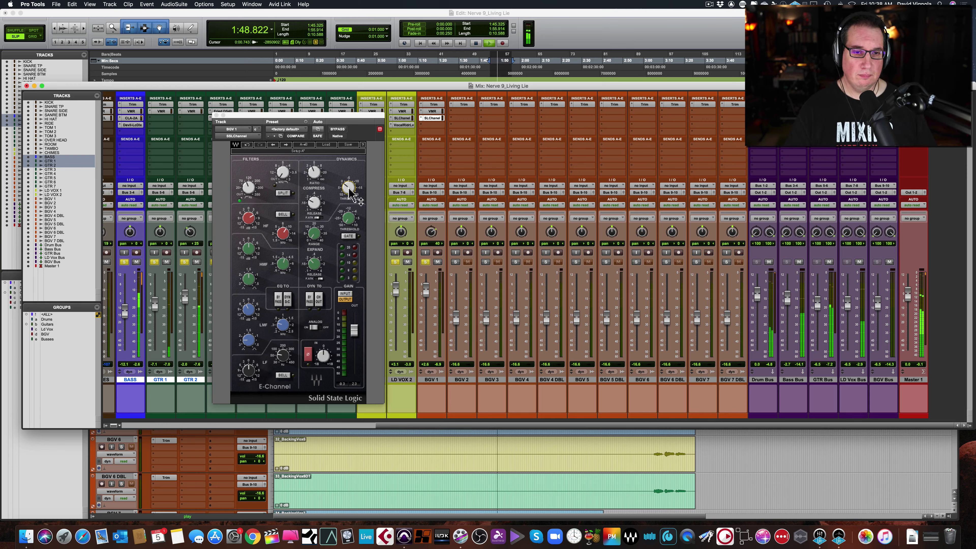
{"action": "left_click_drag", "start_coordinate": [348, 191], "coordinate": [348, 189]}
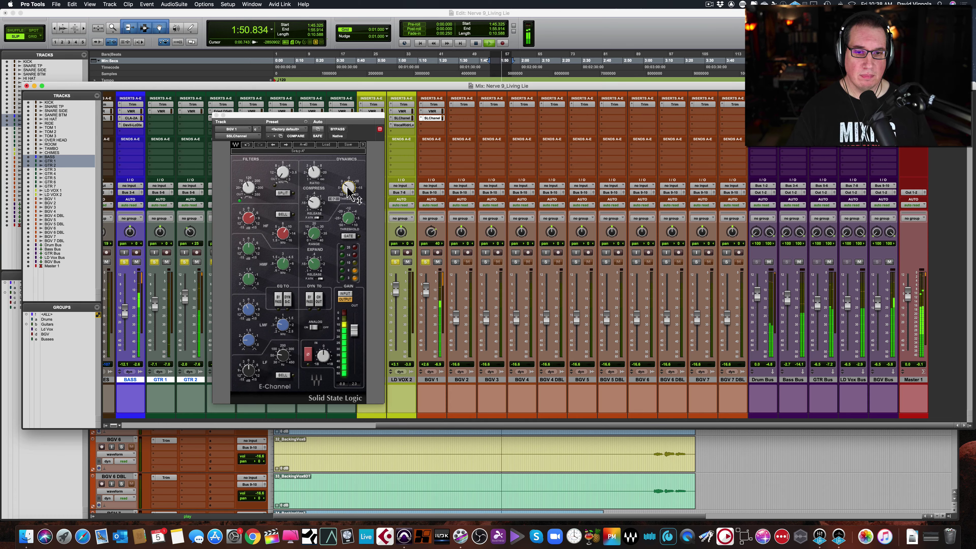
{"action": "left_click_drag", "start_coordinate": [426, 289], "coordinate": [425, 295]}
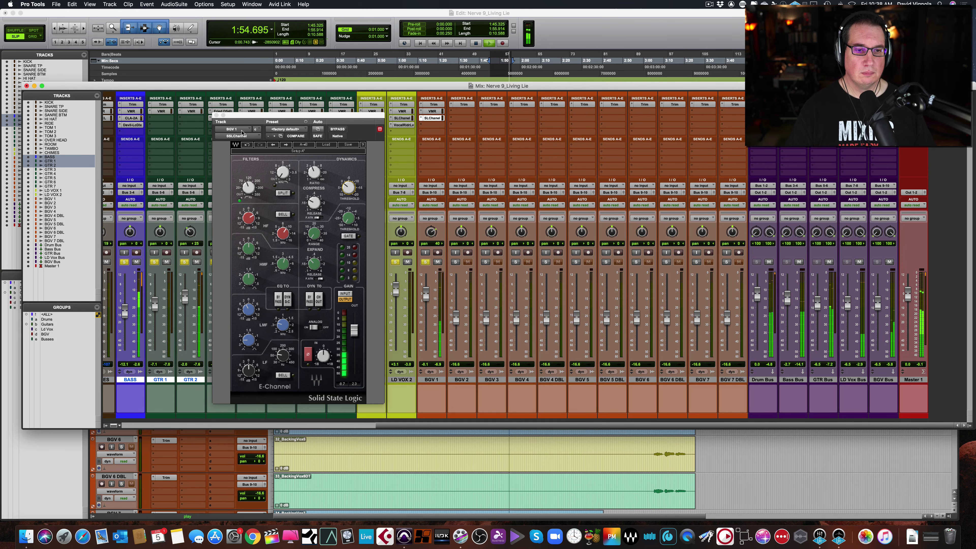
{"action": "left_click", "coordinate": [216, 115]}
{"action": "key", "text": "space"}
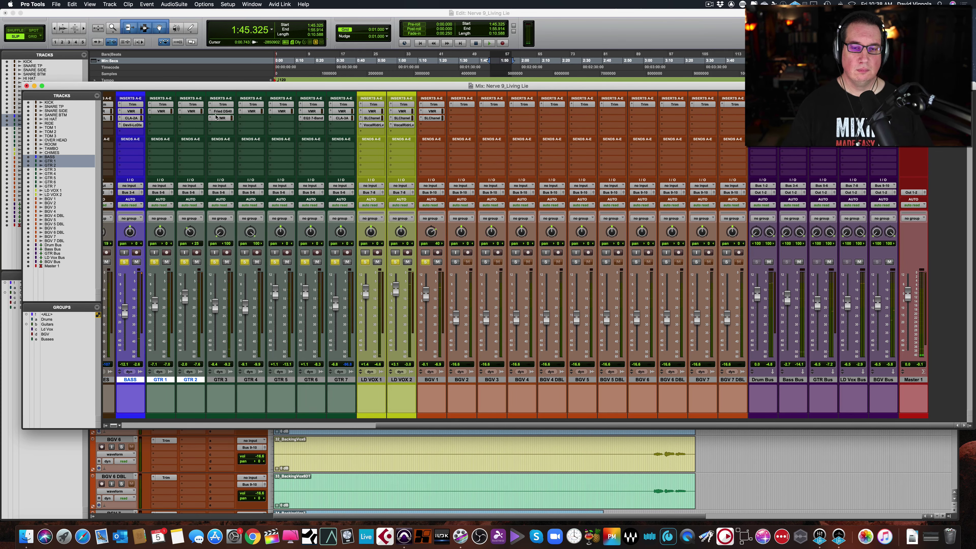
Select and play BGV 1's phrases from about 3:25 and lower its fader to -3.3 dB
{"action": "key", "text": "super+equal"}
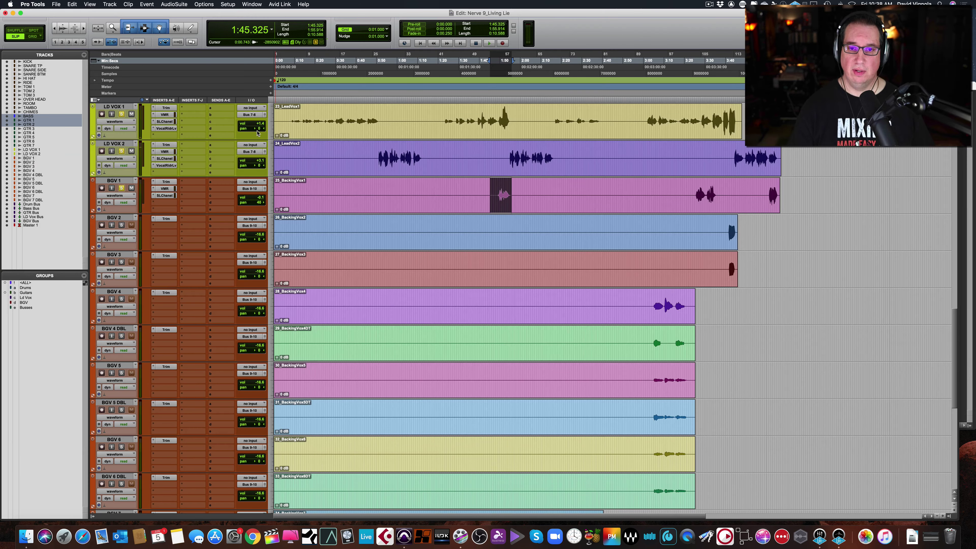
{"action": "left_click_drag", "start_coordinate": [694, 188], "coordinate": [718, 189]}
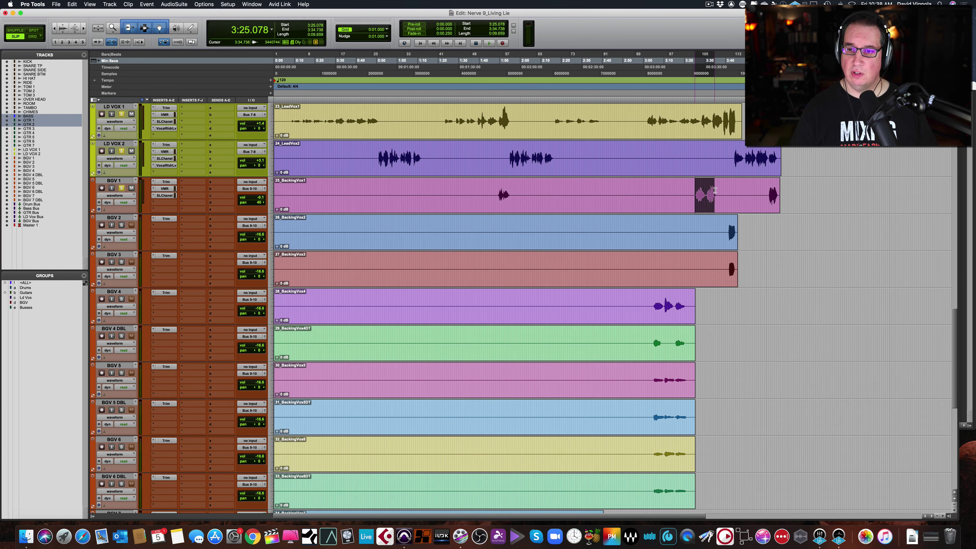
{"action": "key", "text": "space"}
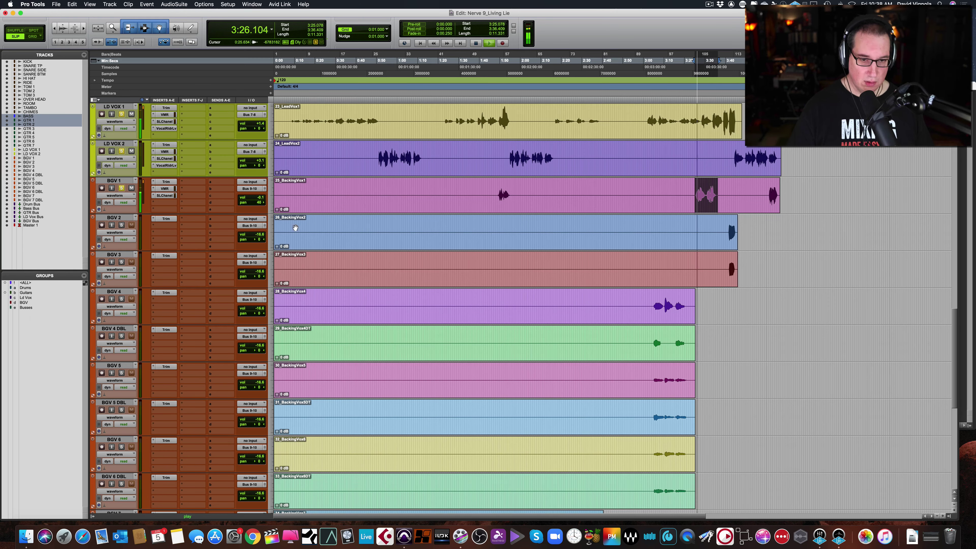
{"action": "key", "text": "super+equal"}
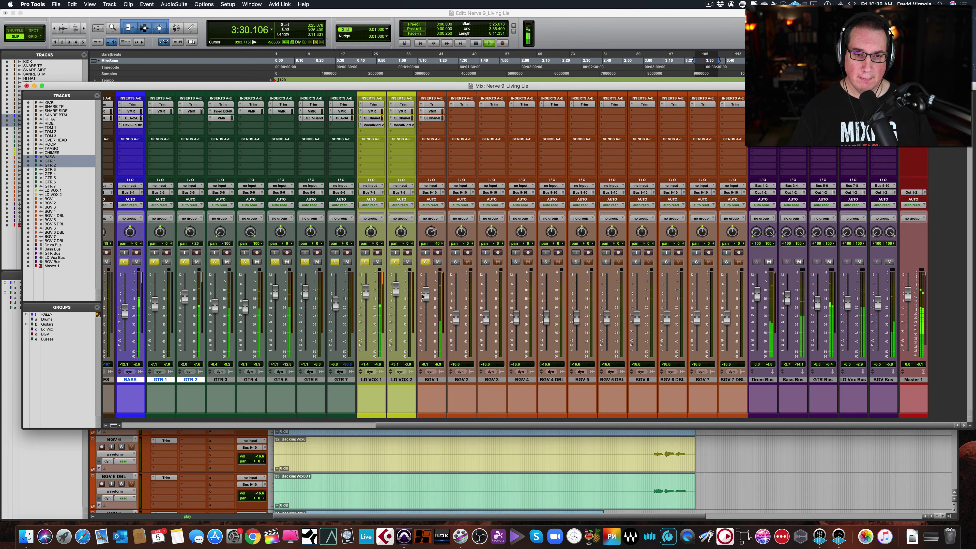
{"action": "left_click_drag", "start_coordinate": [425, 294], "coordinate": [424, 299]}
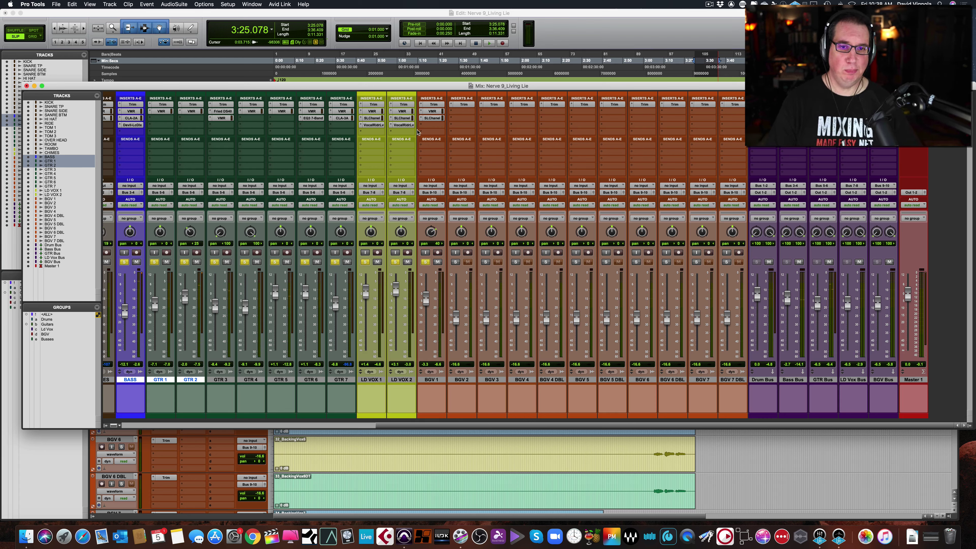
Review BGV 1's SSLChannel settings, close the plug-in and return to the Edit window
{"action": "left_click", "coordinate": [431, 119]}
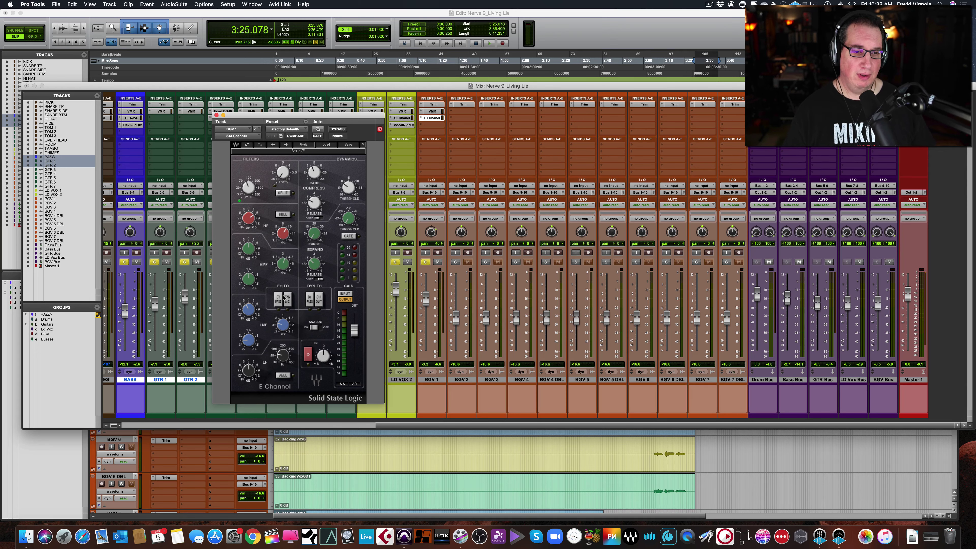
{"action": "left_click", "coordinate": [216, 115]}
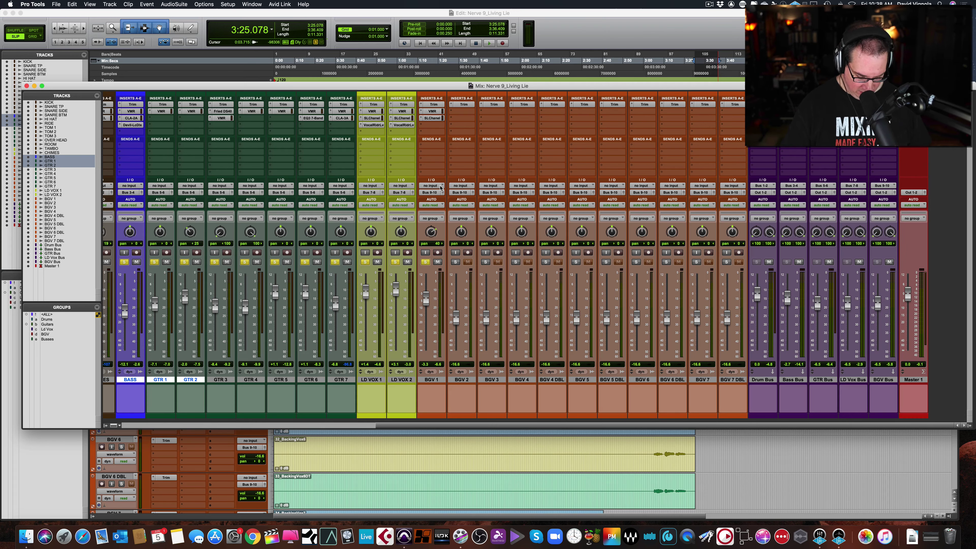
{"action": "key", "text": "super+equal"}
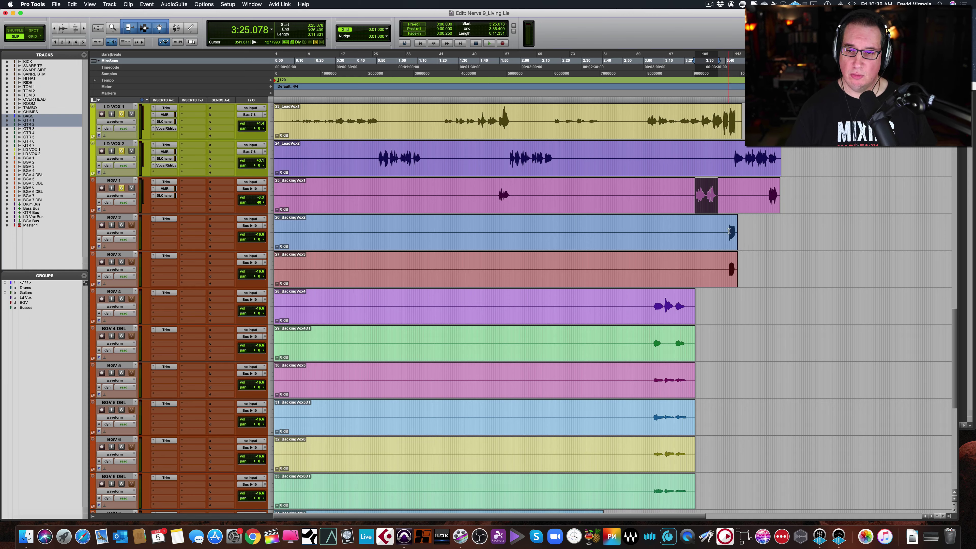
Select BGV 2's phrase around 3:41, solo the track and raise its fader to +0.8 dB
{"action": "left_click_drag", "start_coordinate": [728, 231], "coordinate": [734, 230]}
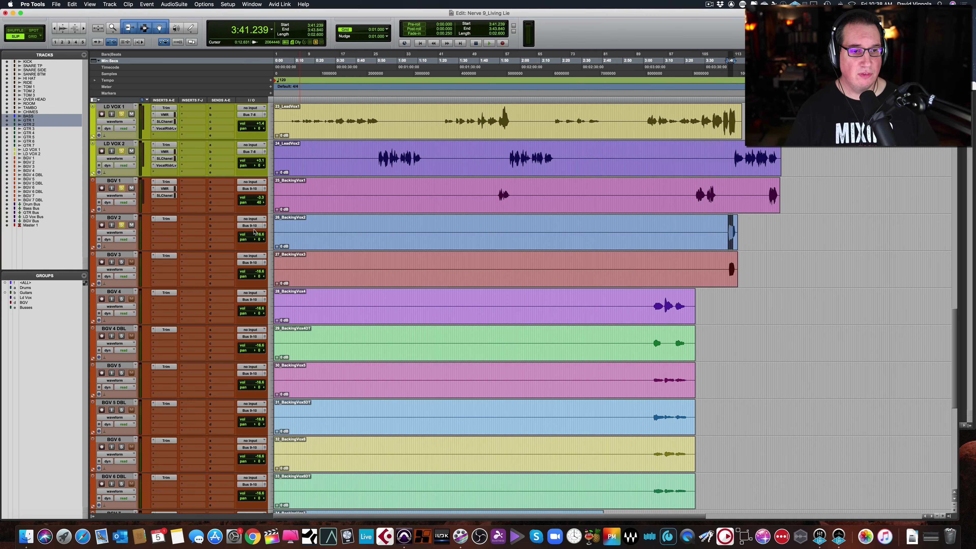
{"action": "left_click_drag", "start_coordinate": [250, 234], "coordinate": [250, 225]}
{"action": "key", "text": "space"}
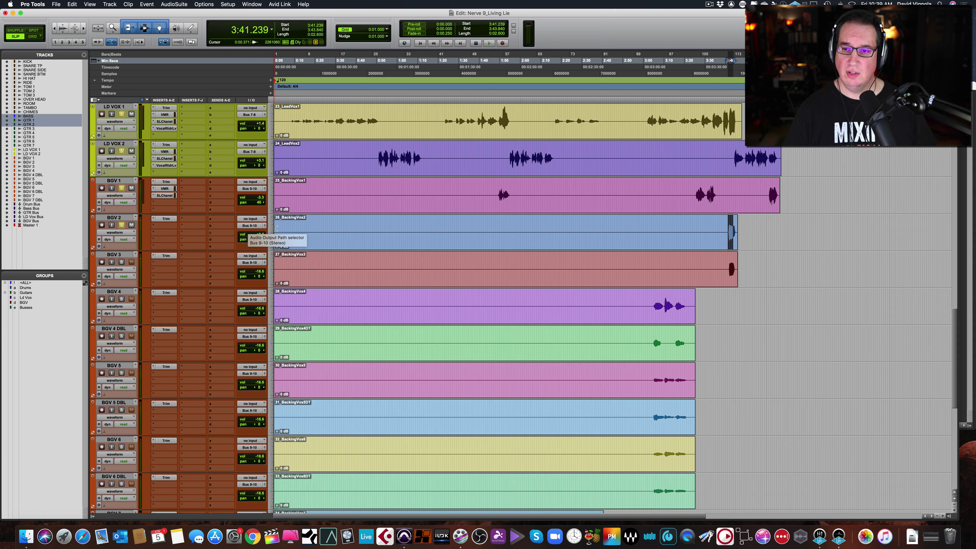
{"action": "key", "text": "space"}
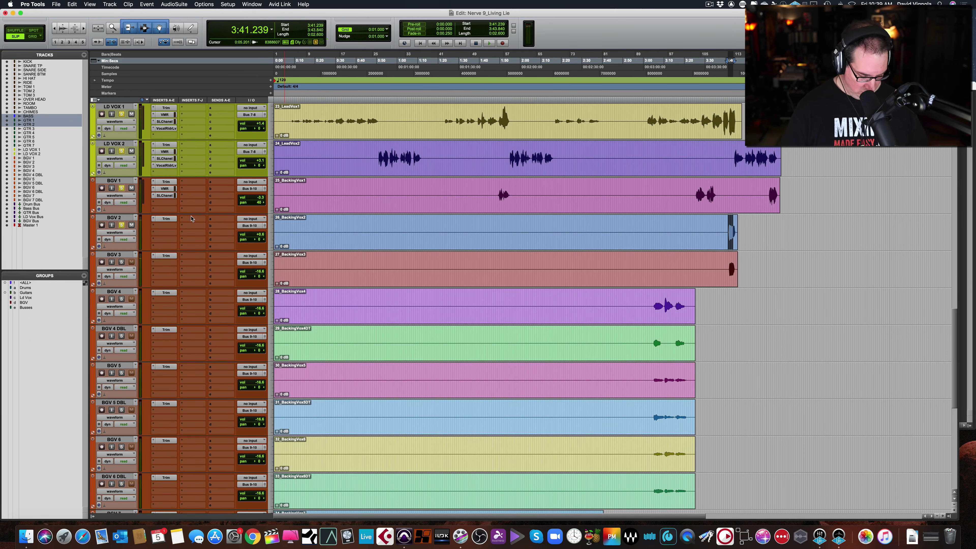
Copy BGV 1's Virtual Mix Rack and SSLChannel inserts onto BGV 2 and BGV 3, and solo BGV 3
{"action": "key", "text": "super+equal"}
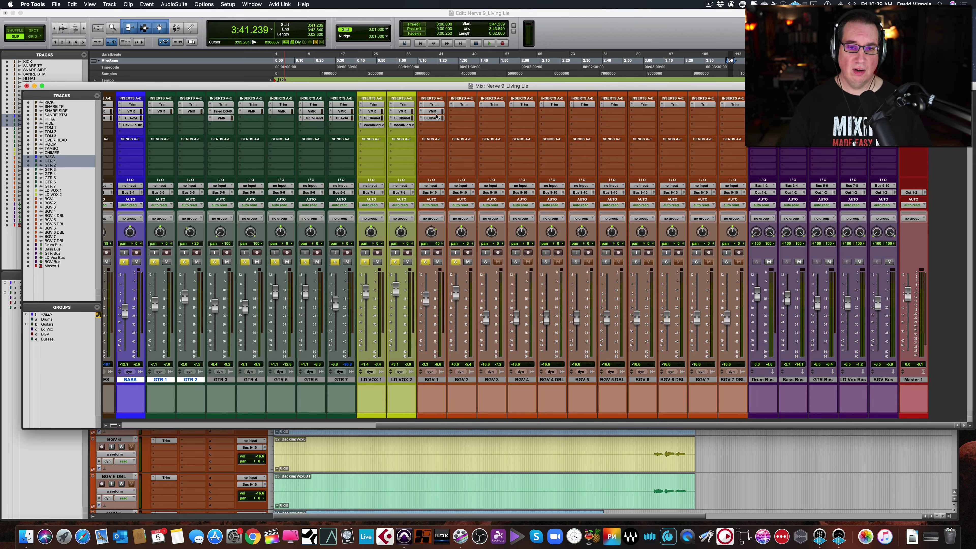
{"action": "left_click_drag", "start_coordinate": [434, 111], "coordinate": [482, 115]}
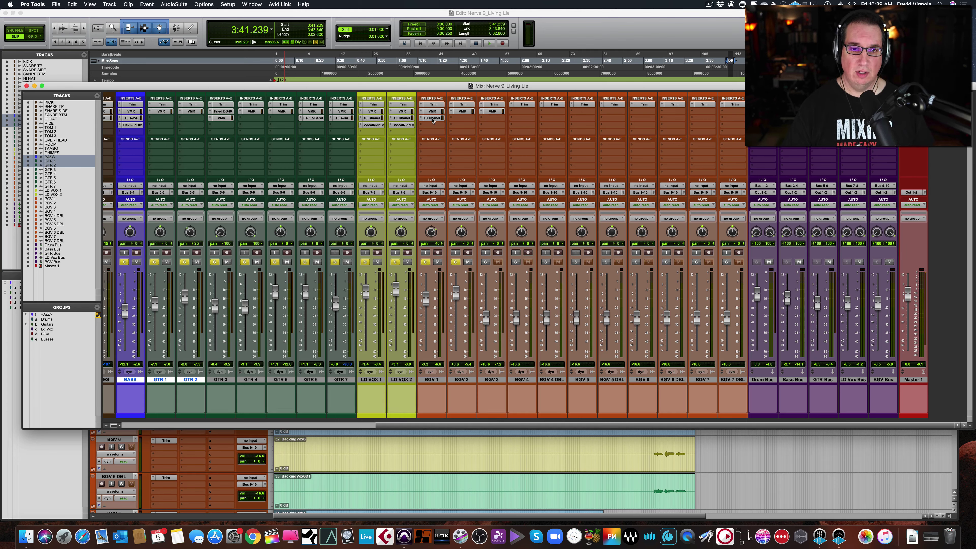
{"action": "left_click_drag", "start_coordinate": [432, 119], "coordinate": [486, 120]}
{"action": "left_click", "coordinate": [485, 262]}
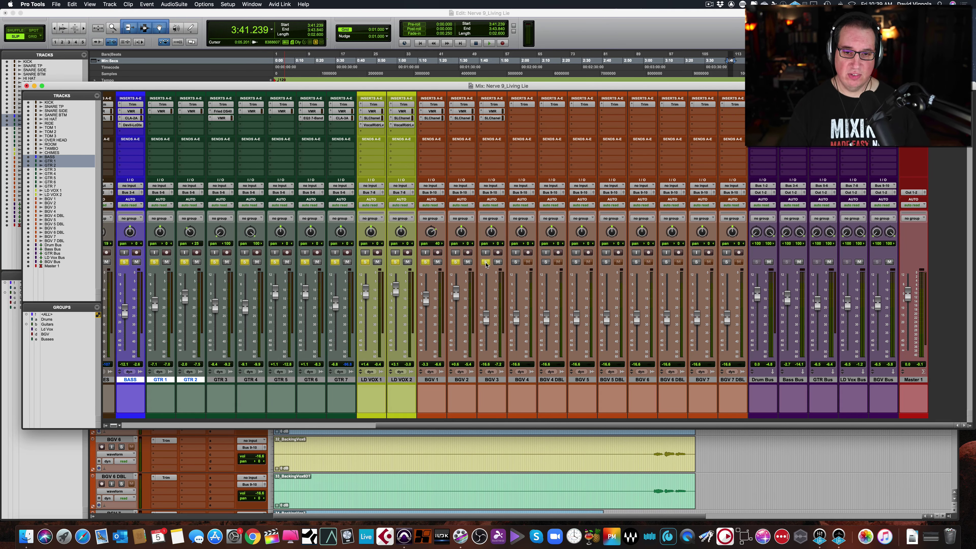
Select the BGV 2 and BGV 3 phrase from about 3:39, play it and raise BGV 3's fader to -0.4 dB
{"action": "key", "text": "super+equal"}
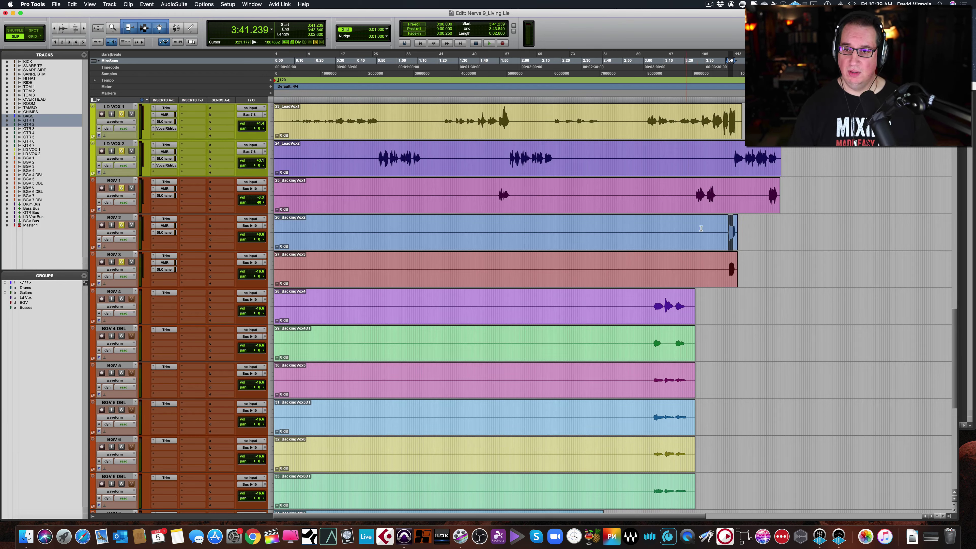
{"action": "double_click", "coordinate": [714, 236]}
{"action": "left_click_drag", "start_coordinate": [724, 229], "coordinate": [738, 261]}
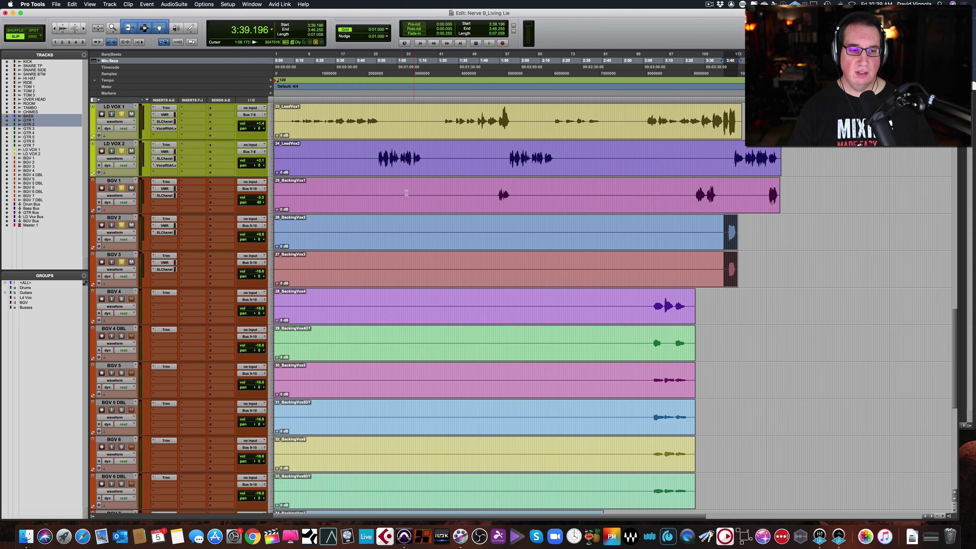
{"action": "key", "text": "space"}
{"action": "key", "text": "super+equal"}
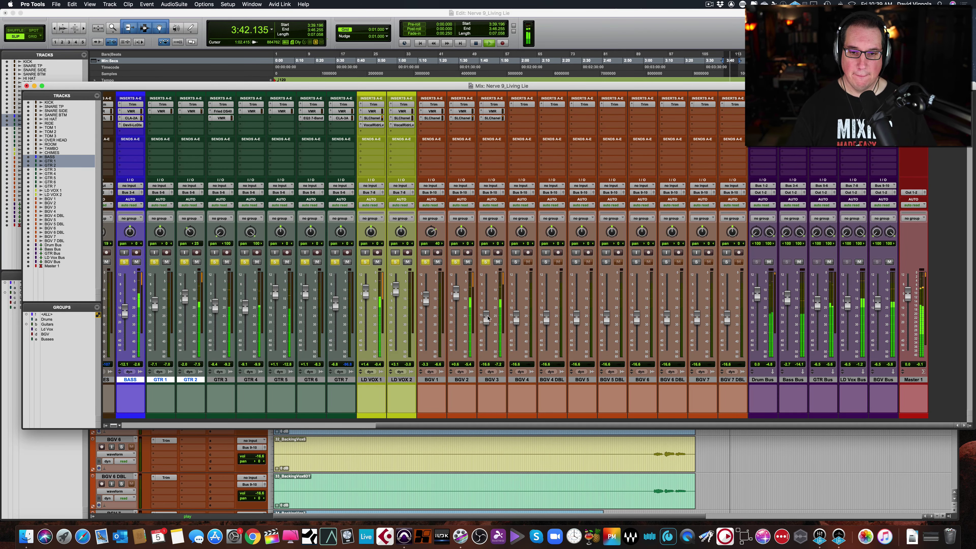
{"action": "left_click_drag", "start_coordinate": [486, 318], "coordinate": [488, 297]}
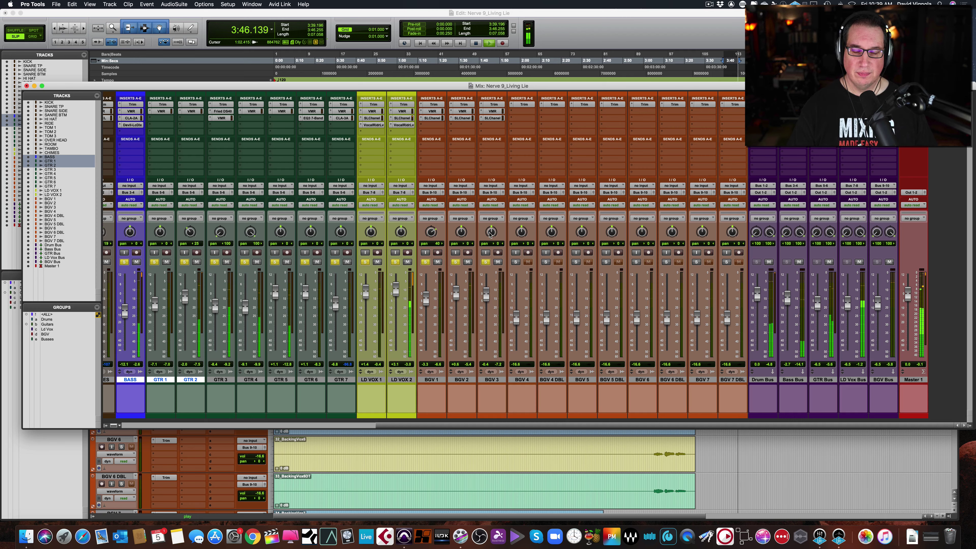
Pan BGV 2 100 left and BGV 3 100 right, and lower both faders, setting BGV 2 to -4.9 dB
{"action": "key", "text": "space"}
{"action": "left_click_drag", "start_coordinate": [460, 231], "coordinate": [464, 284]}
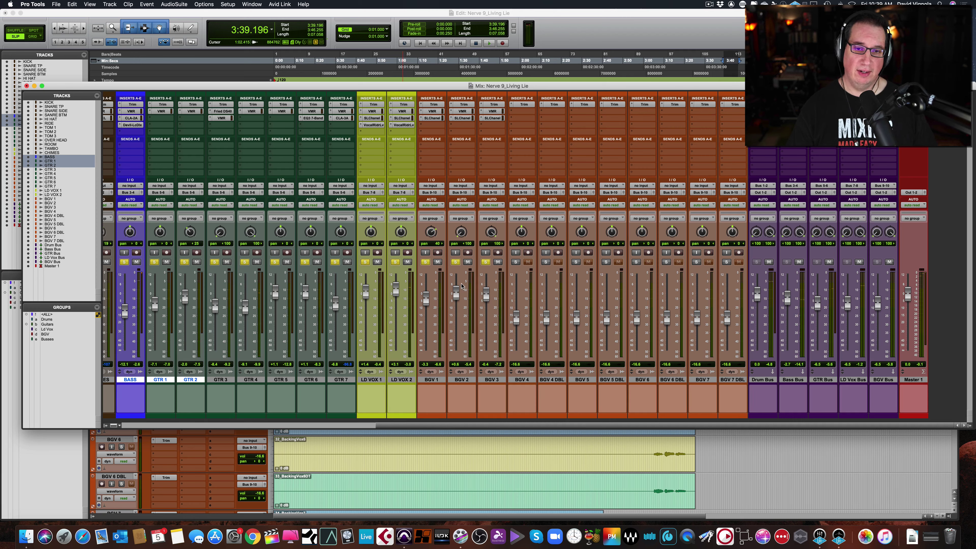
{"action": "key", "text": "space"}
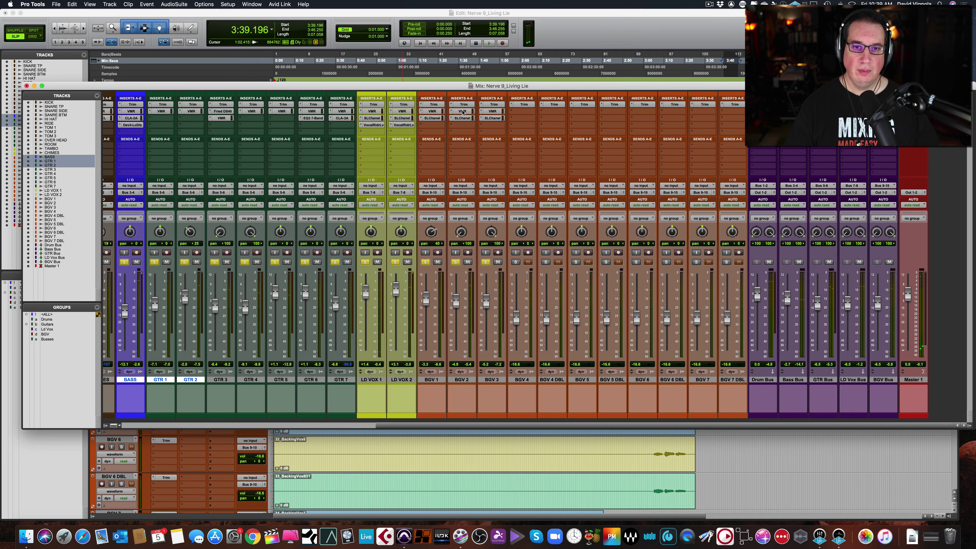
Play the phrase, test the trim in BGV 2's Virtual Mix Rack, reset it to 0 dB and close the plug-in
{"action": "left_click", "coordinate": [463, 118]}
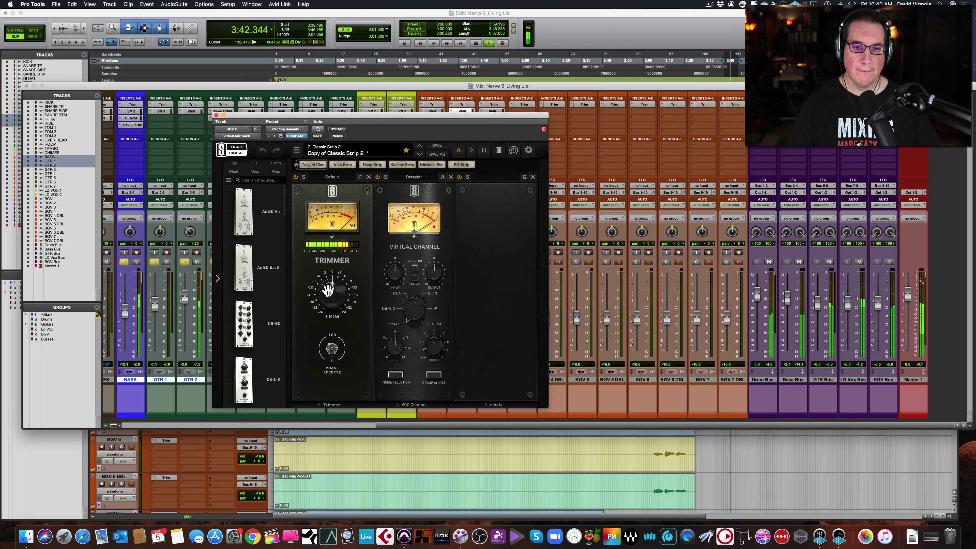
{"action": "left_click_drag", "start_coordinate": [329, 293], "coordinate": [327, 299]}
{"action": "left_click", "coordinate": [327, 299], "text": "alt"}
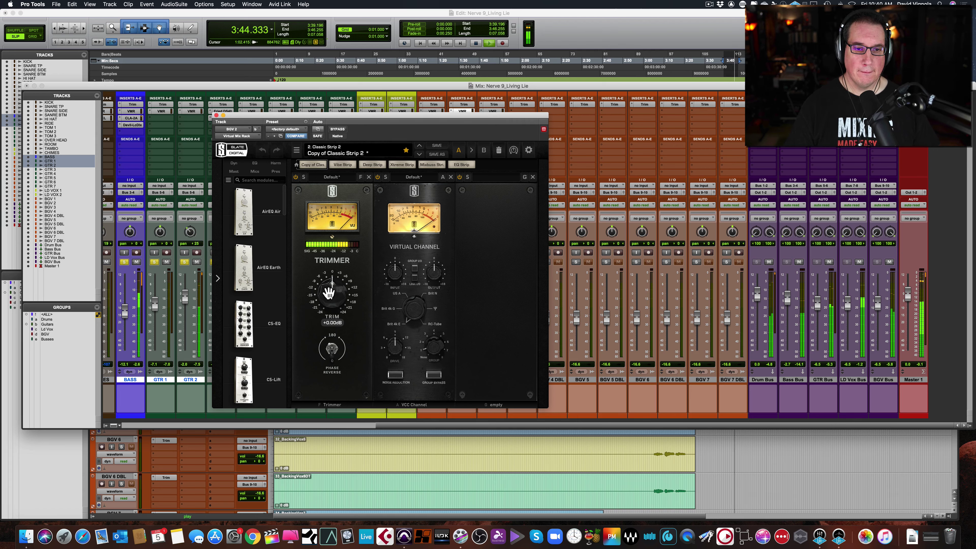
{"action": "key", "text": "space"}
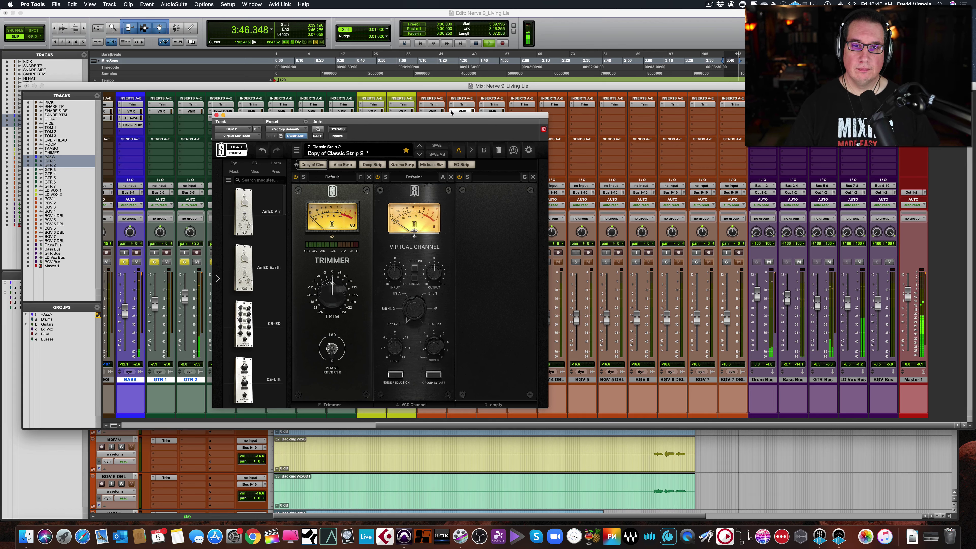
{"action": "left_click", "coordinate": [217, 115]}
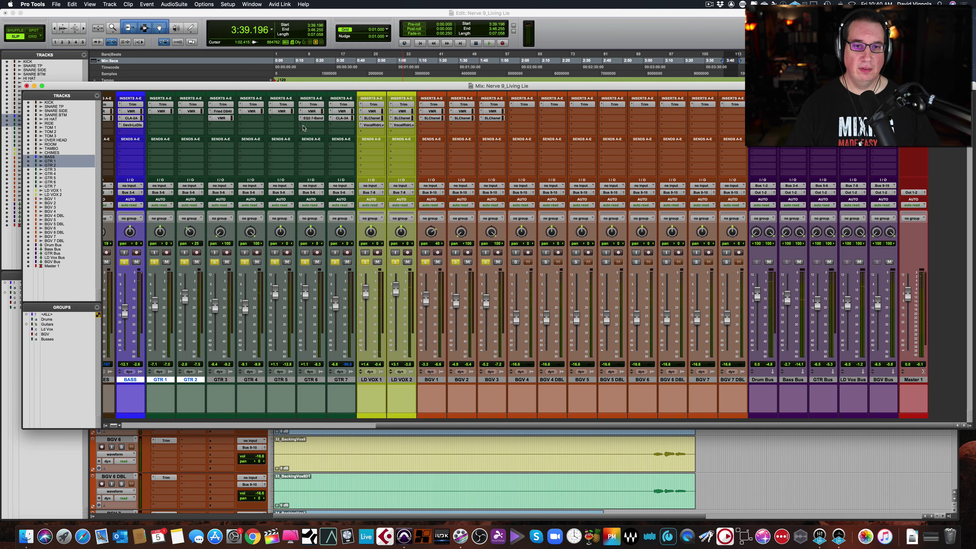
Adjust the compressor threshold in BGV 2's SSLChannel while playing the phrase
{"action": "left_click", "coordinate": [461, 119]}
{"action": "key", "text": "space"}
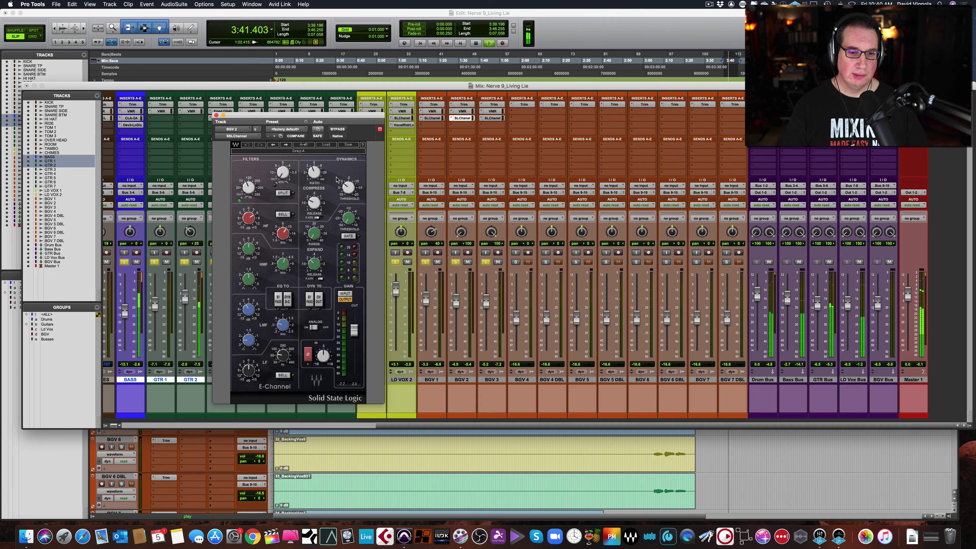
{"action": "left_click_drag", "start_coordinate": [338, 192], "coordinate": [348, 190]}
{"action": "key", "text": "space"}
{"action": "key", "text": "space"}
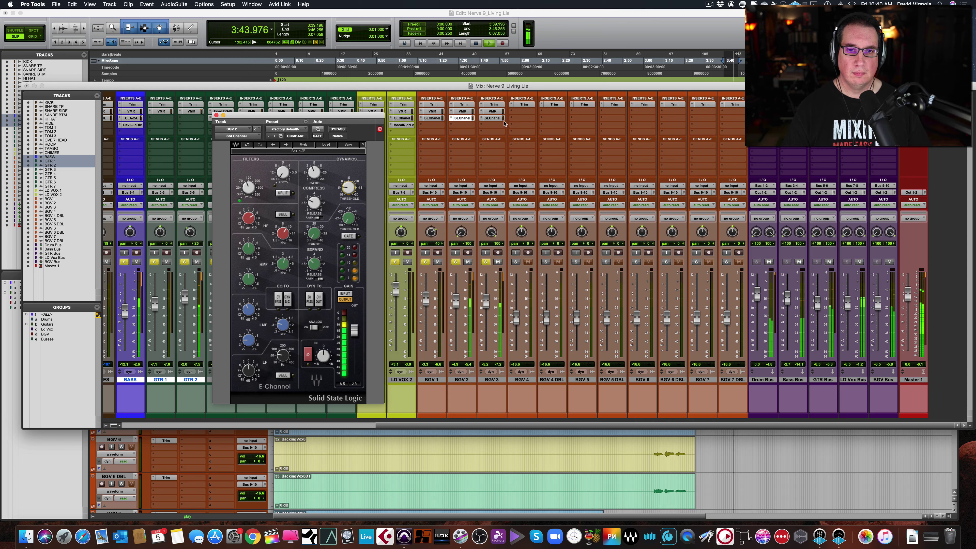
Adjust the compressor threshold in BGV 3's SSLChannel during playback, replay the phrase and close the plug-in
{"action": "key", "text": "ctrl+super+Right"}
{"action": "left_click_drag", "start_coordinate": [355, 185], "coordinate": [349, 189]}
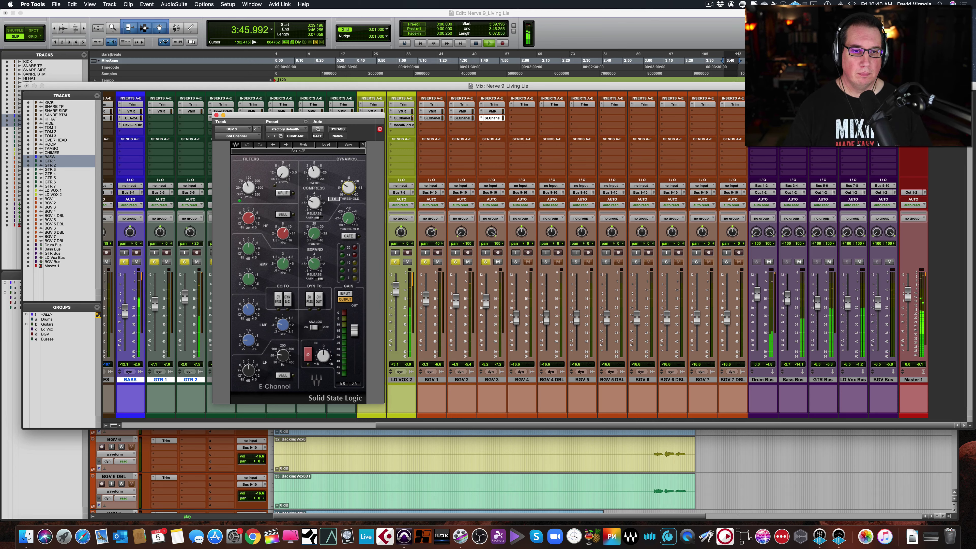
{"action": "key", "text": "space"}
{"action": "key", "text": "space"}
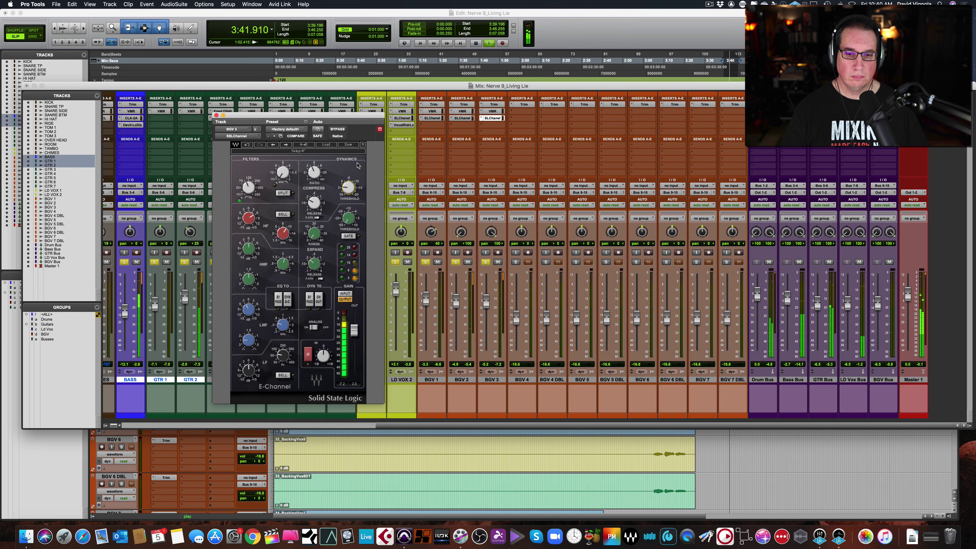
{"action": "left_click", "coordinate": [216, 115]}
{"action": "key", "text": "space"}
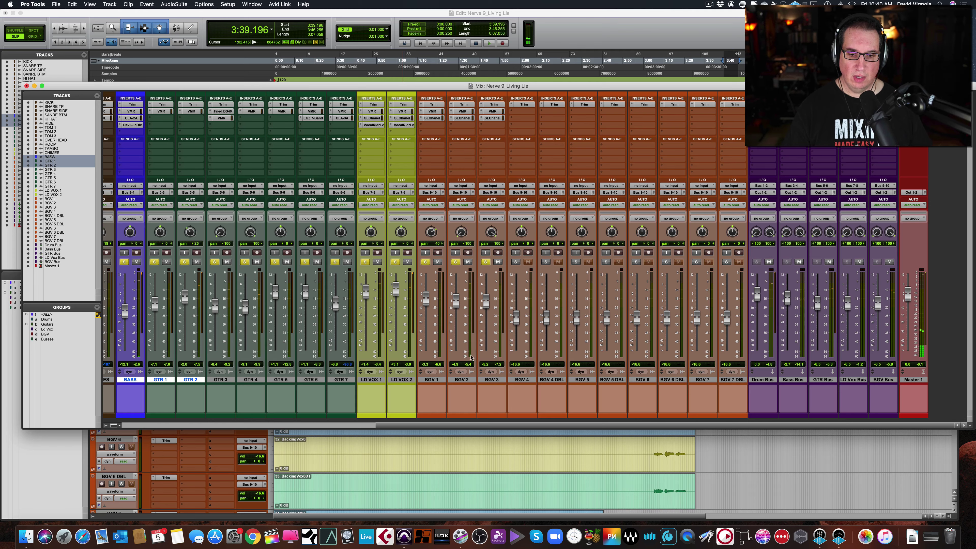
Lower BGV 2's fader to -8.4 dB and BGV 3's to -7.5 dB while auditioning the phrase
{"action": "left_click_drag", "start_coordinate": [458, 302], "coordinate": [484, 308]}
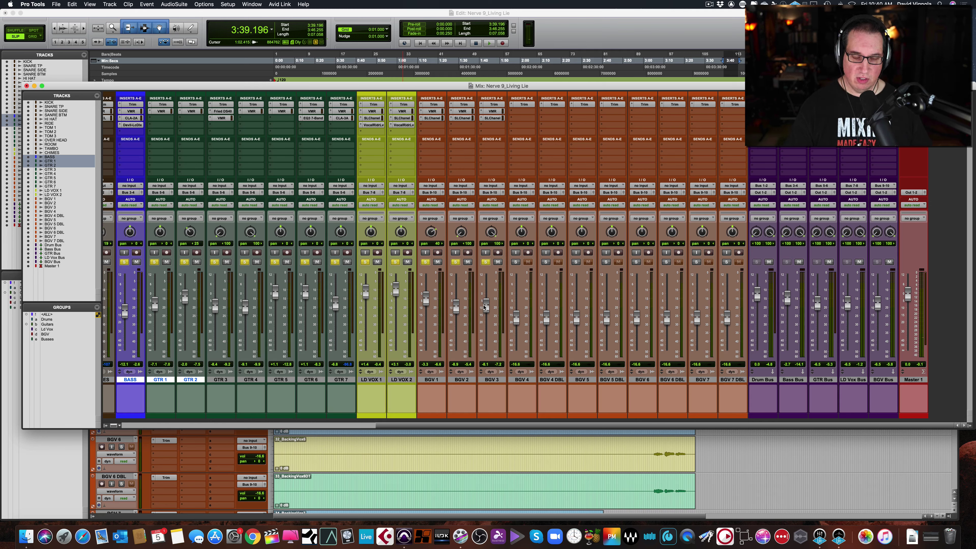
{"action": "key", "text": "space"}
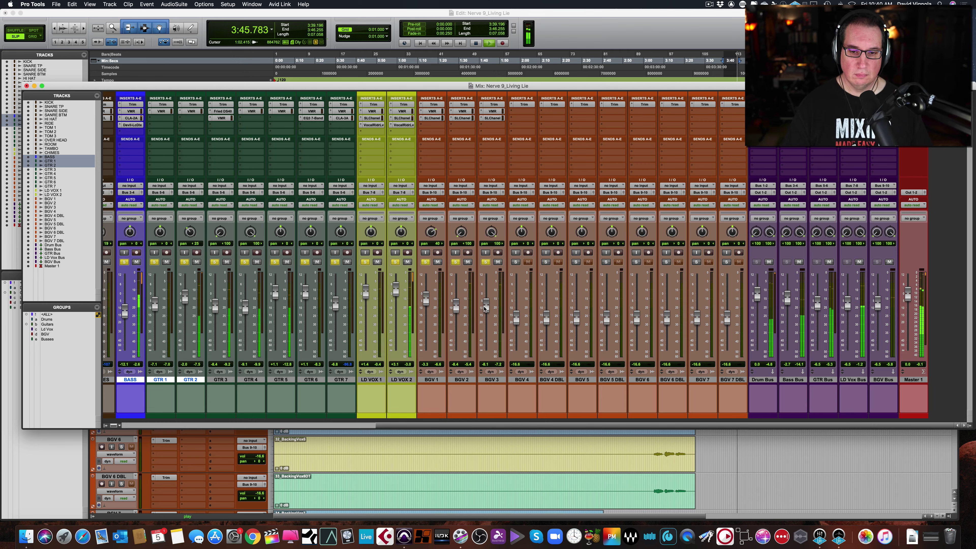
{"action": "key", "text": "space"}
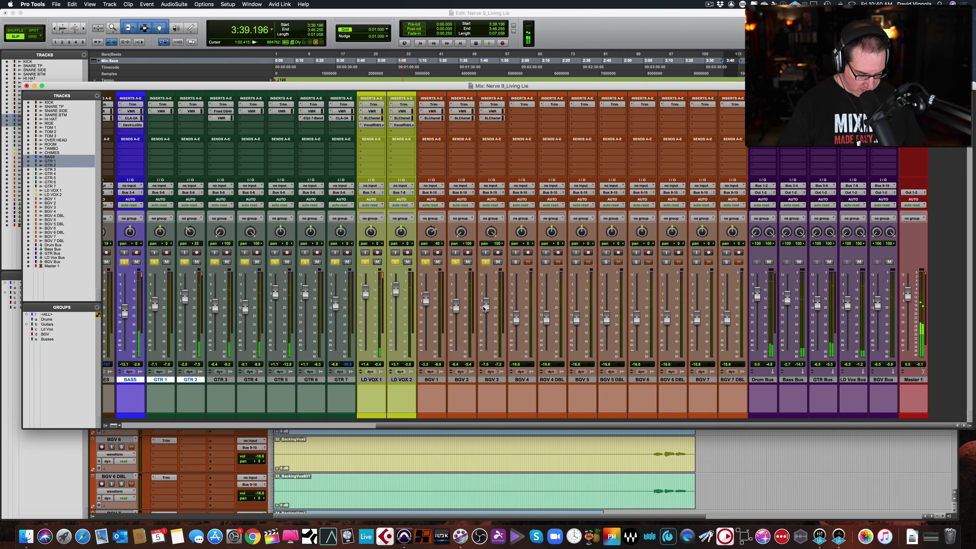
Copy the Virtual Mix Rack insert from BGV 3 onto BGV 4, BGV 4 DBL and BGV 5, and check BGV 5's copy
{"action": "key", "text": "super+equal"}
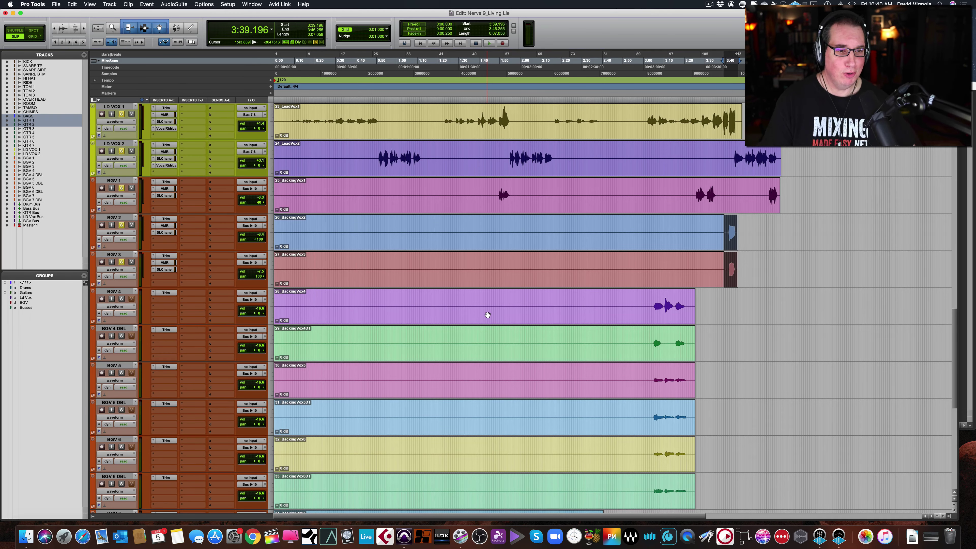
{"action": "scroll", "coordinate": [488, 315], "scroll_direction": "down", "scroll_amount": 1}
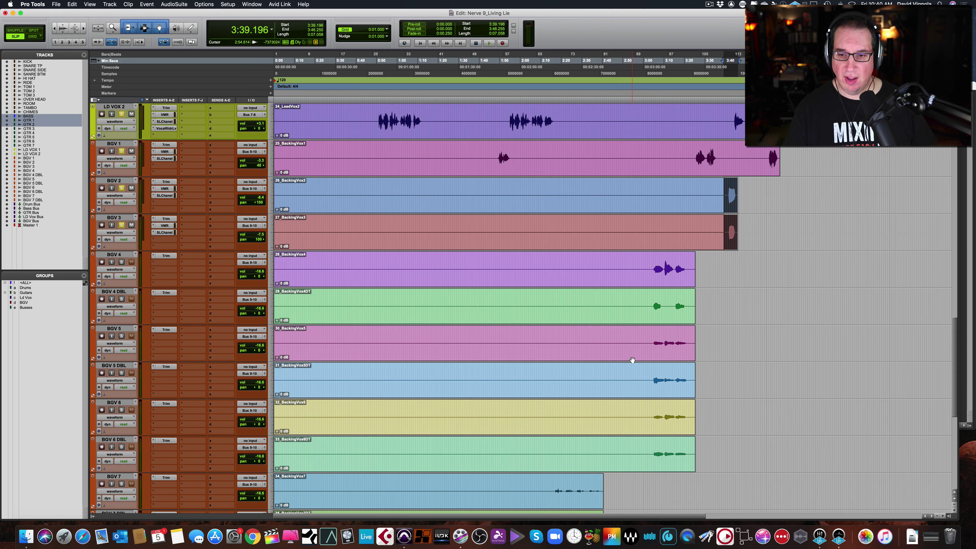
{"action": "scroll", "coordinate": [636, 395], "scroll_direction": "down", "scroll_amount": 3}
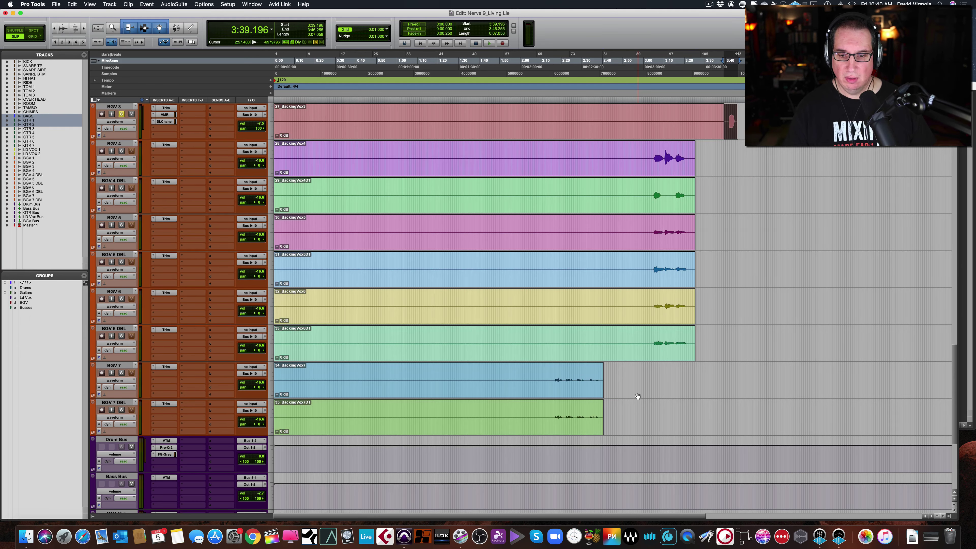
{"action": "scroll", "coordinate": [638, 396], "scroll_direction": "up", "scroll_amount": 2}
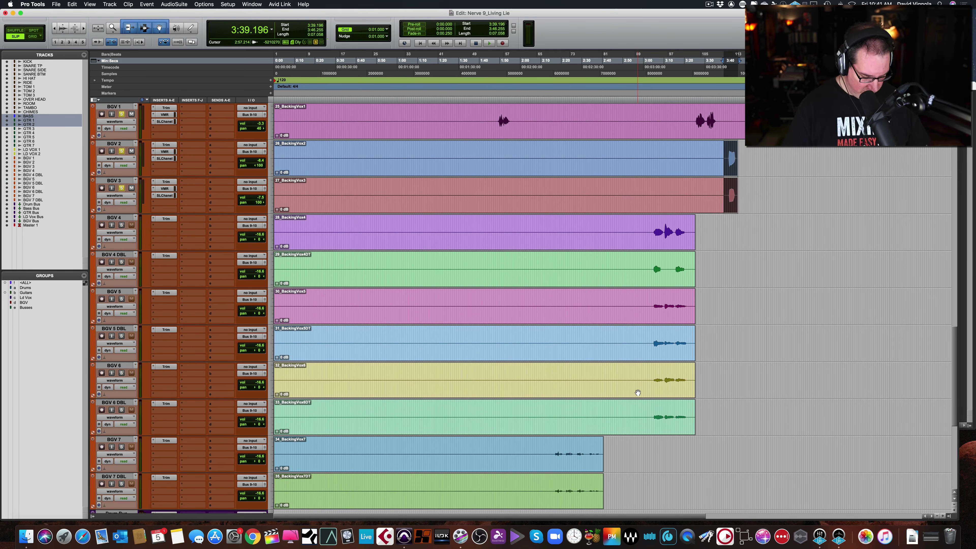
{"action": "key", "text": "super+equal"}
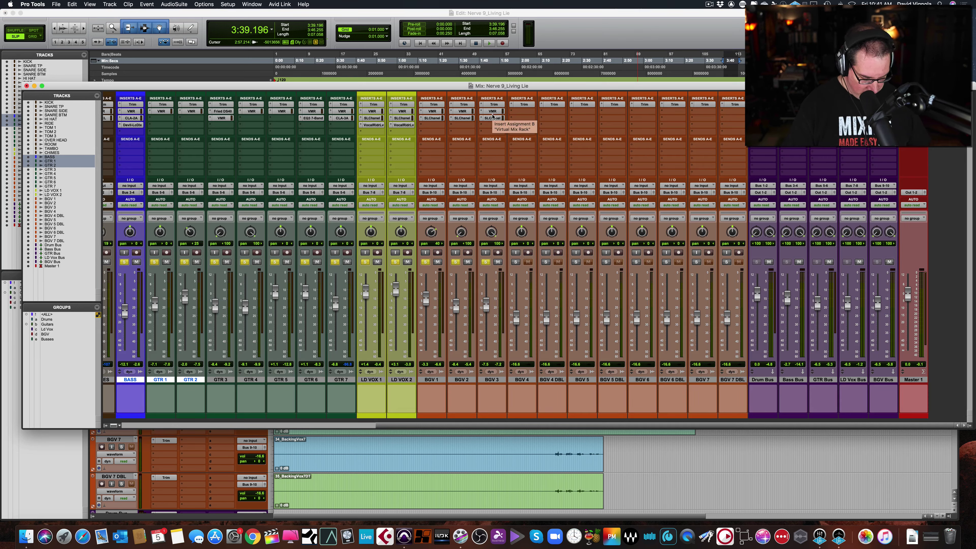
{"action": "left_click_drag", "start_coordinate": [511, 111], "coordinate": [546, 113]}
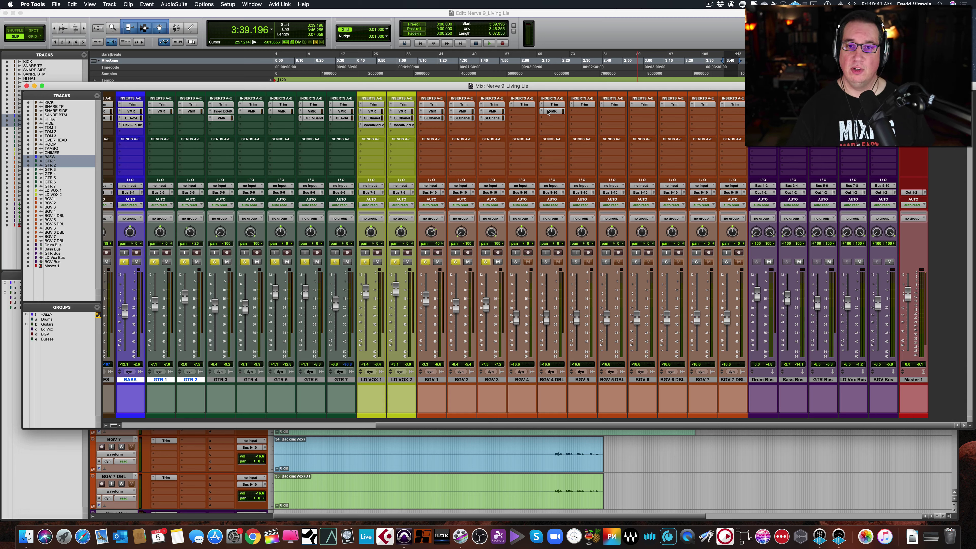
{"action": "left_click_drag", "start_coordinate": [549, 111], "coordinate": [583, 112]}
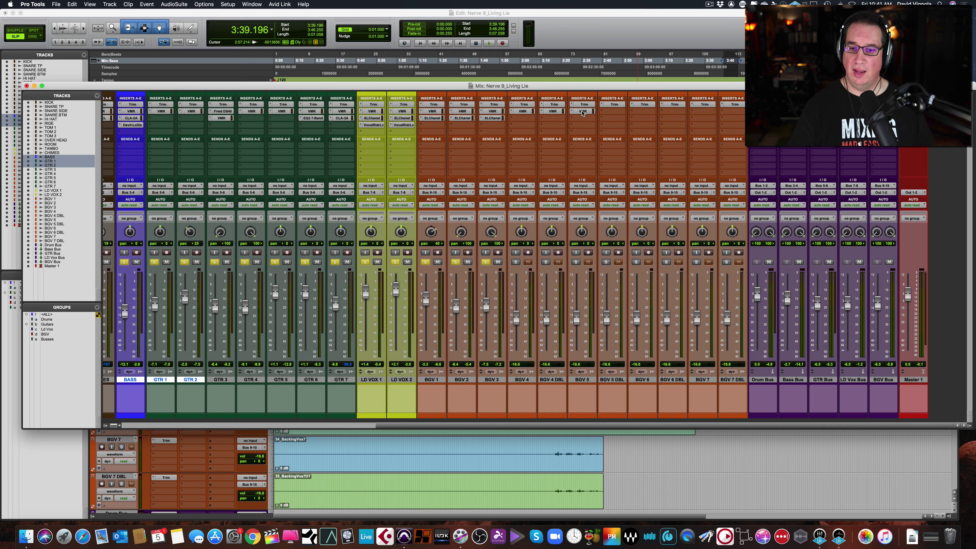
{"action": "left_click", "coordinate": [587, 112]}
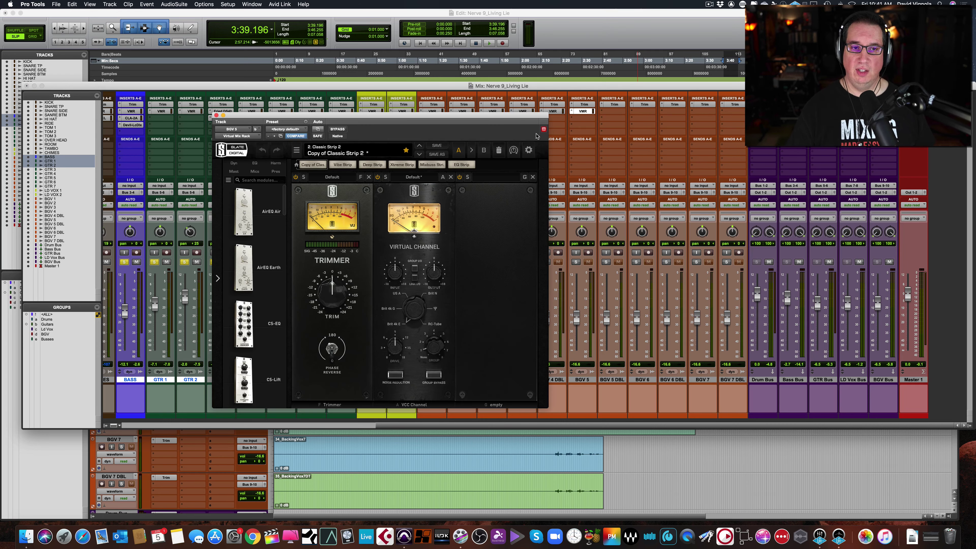
{"action": "left_click", "coordinate": [217, 115]}
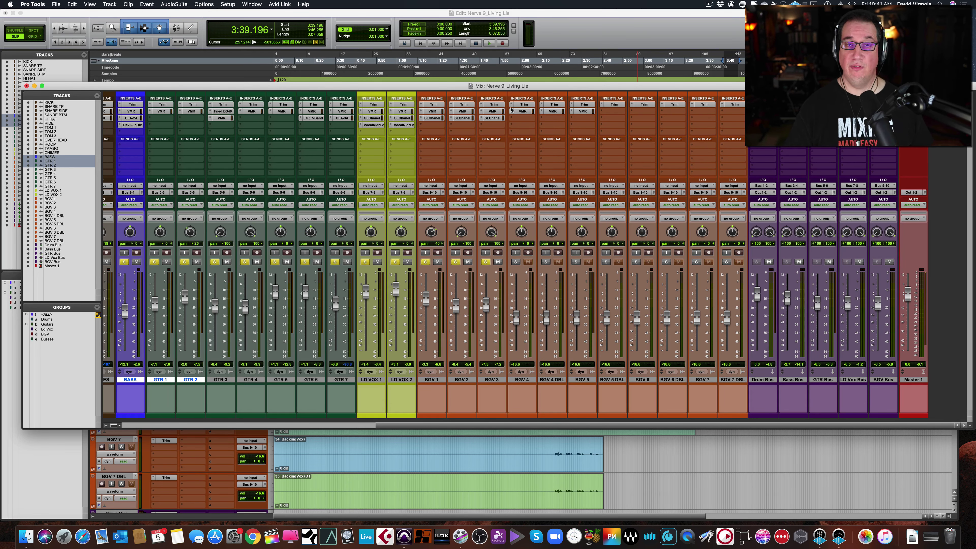
Copy the Virtual Mix Rack insert onto BGV 5 DBL through BGV 7 DBL, and BGV 3's SSLChannel insert onto BGV 4 through BGV 7 DBL
{"action": "left_click_drag", "start_coordinate": [577, 112], "coordinate": [724, 112]}
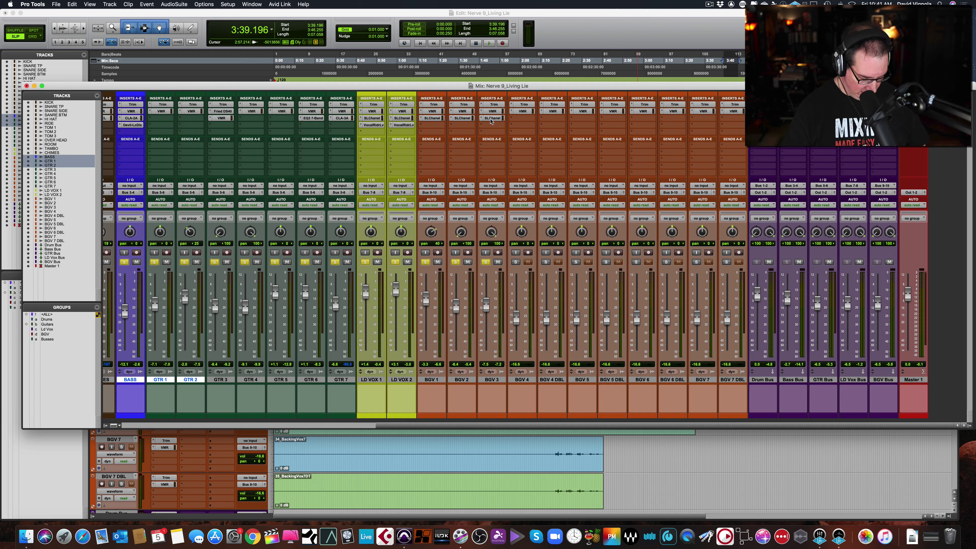
{"action": "left_click_drag", "start_coordinate": [490, 121], "coordinate": [635, 119]}
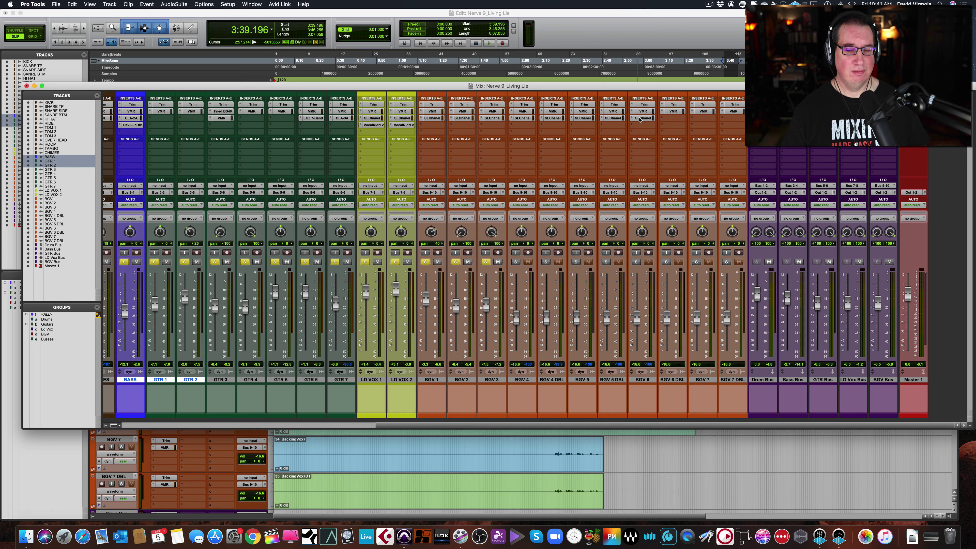
{"action": "left_click_drag", "start_coordinate": [641, 120], "coordinate": [724, 121]}
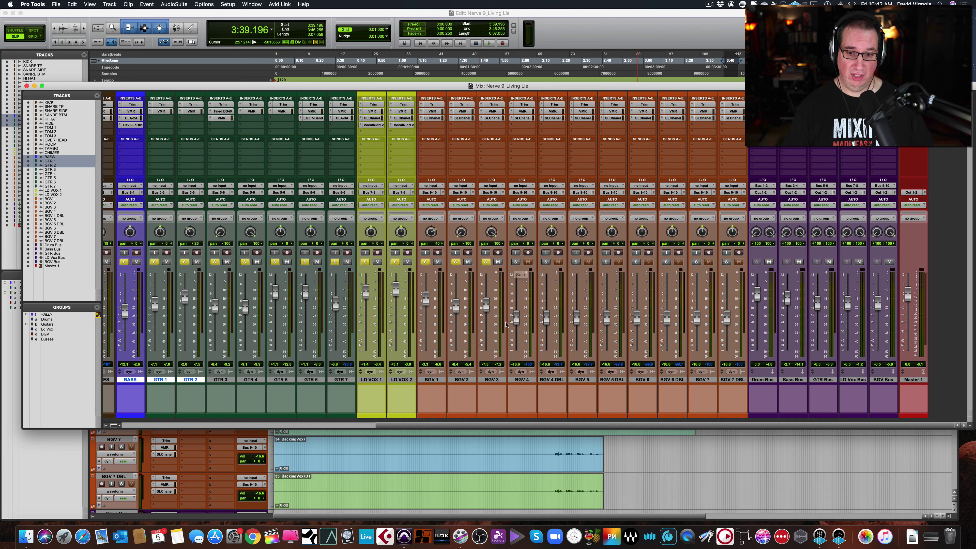
Raise the BGV 4 fader to -5.9 dB and the BGV 4 DBL fader to -7.8 dB
{"action": "left_click_drag", "start_coordinate": [516, 321], "coordinate": [548, 303]}
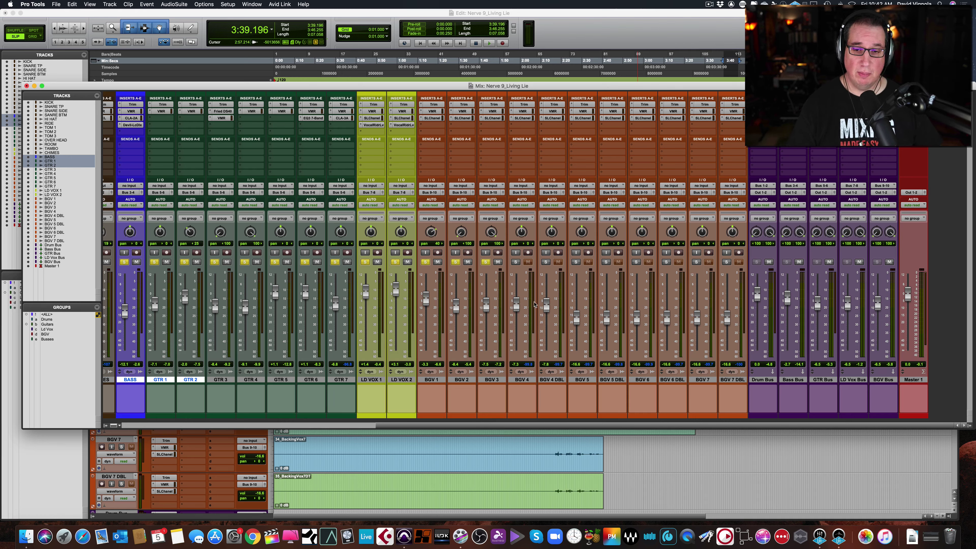
{"action": "left_click_drag", "start_coordinate": [517, 307], "coordinate": [517, 305]}
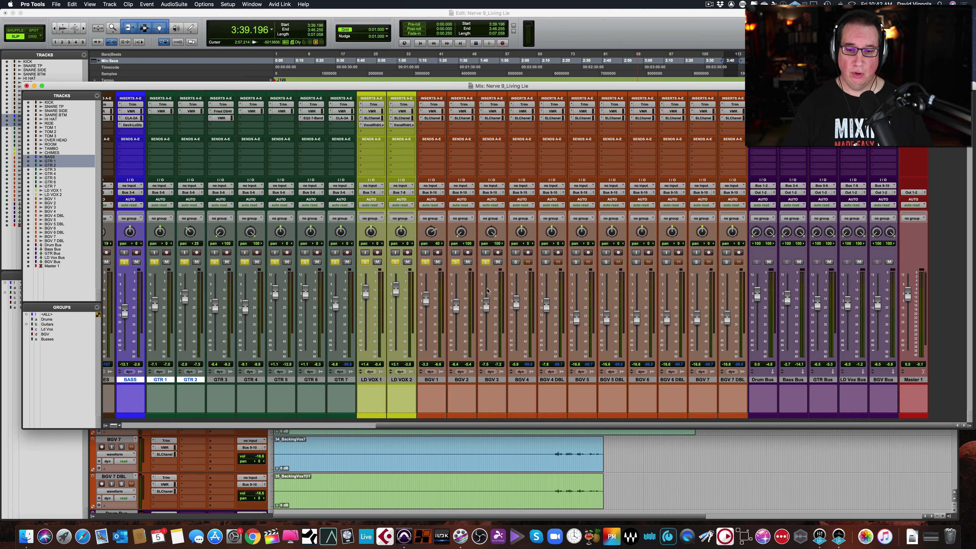
{"action": "key", "text": "super+w"}
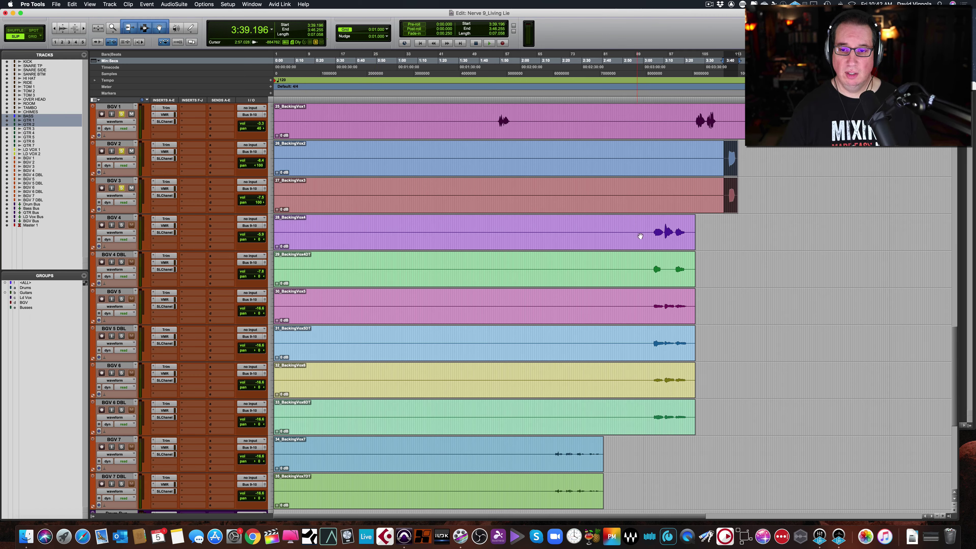
Select BGV 4's phrase, play it with the track soloed, and set BGV 4's volume to -5.3 dB
{"action": "left_click_drag", "start_coordinate": [652, 226], "coordinate": [687, 227]}
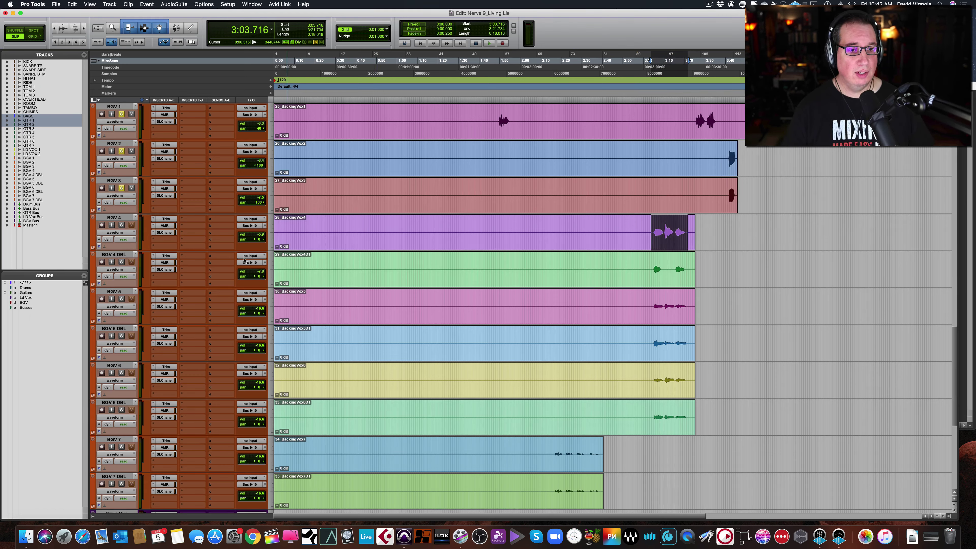
{"action": "key", "text": "space"}
{"action": "left_click_drag", "start_coordinate": [249, 237], "coordinate": [249, 233]}
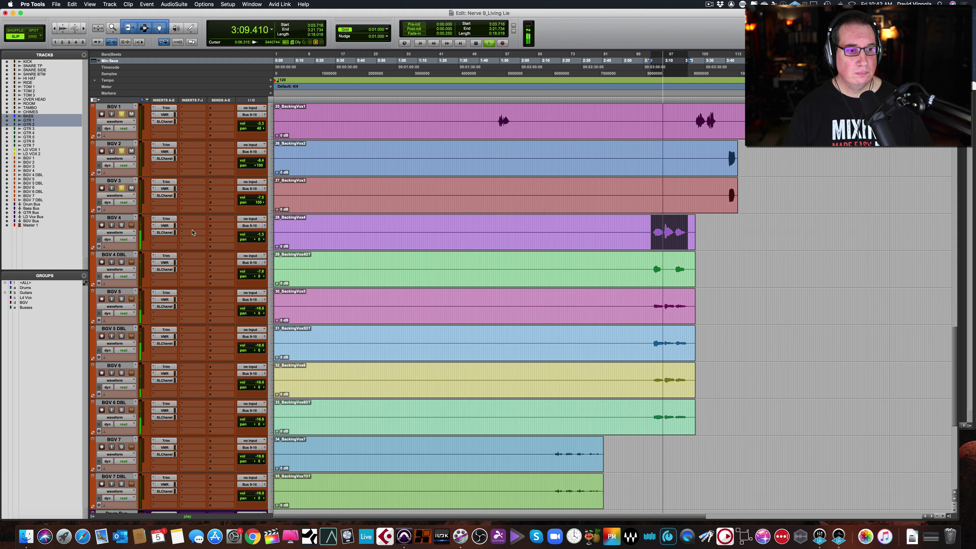
{"action": "left_click", "coordinate": [122, 226]}
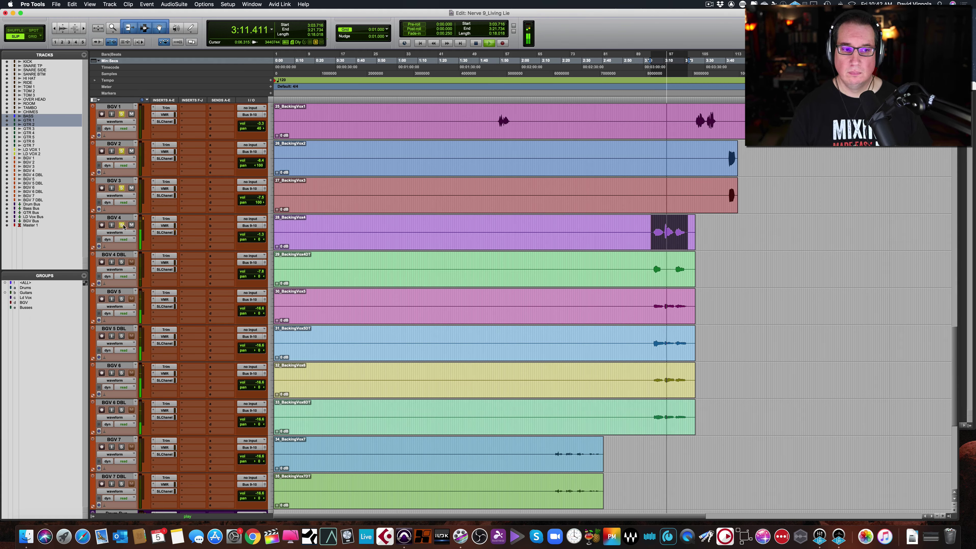
{"action": "left_click_drag", "start_coordinate": [254, 233], "coordinate": [255, 237]}
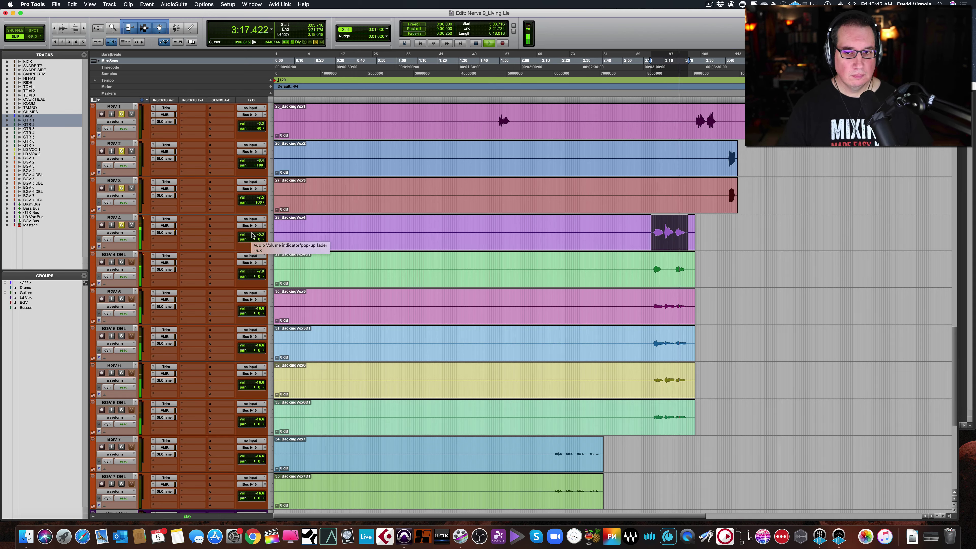
{"action": "key", "text": "space"}
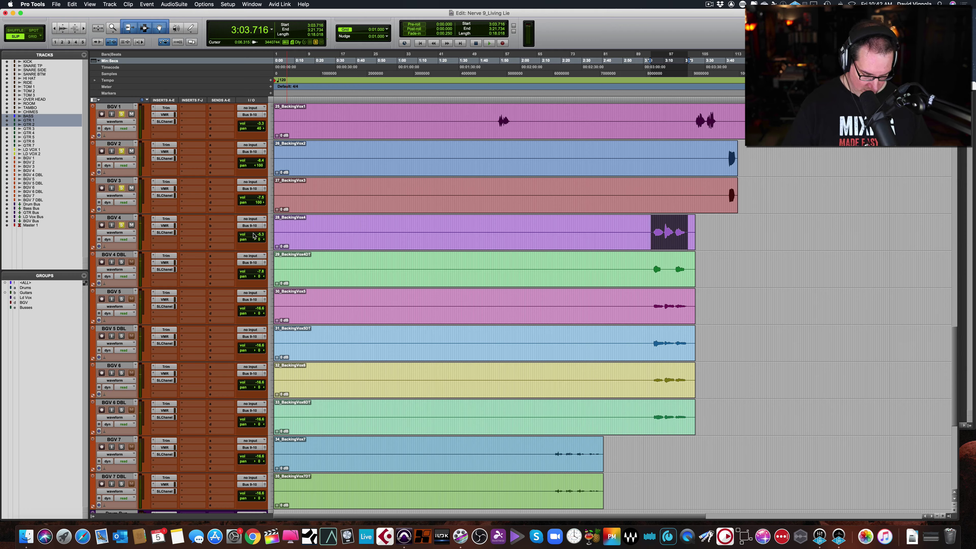
Raise BGV 4's fader to -3.3 dB and pan it 19 right while playing the phrase
{"action": "key", "text": "super+equal"}
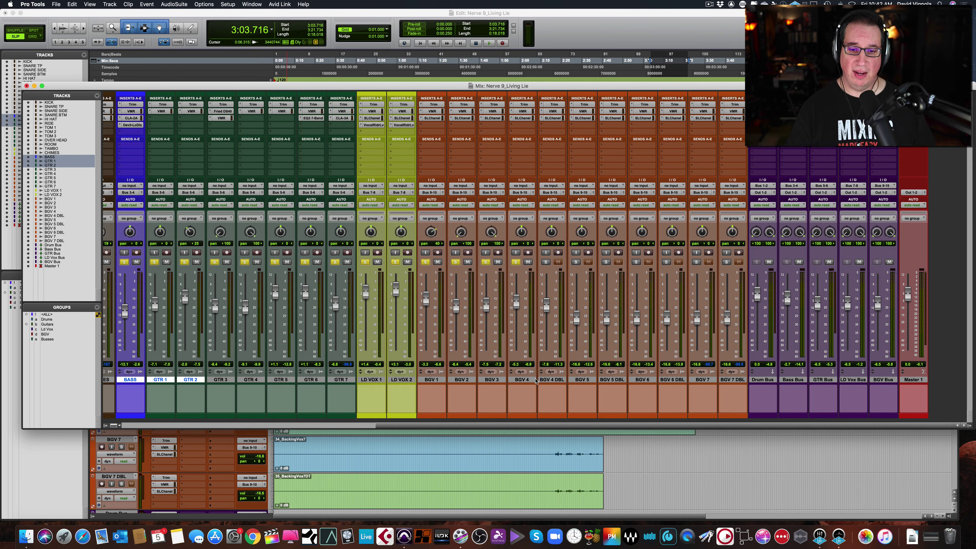
{"action": "key", "text": "space"}
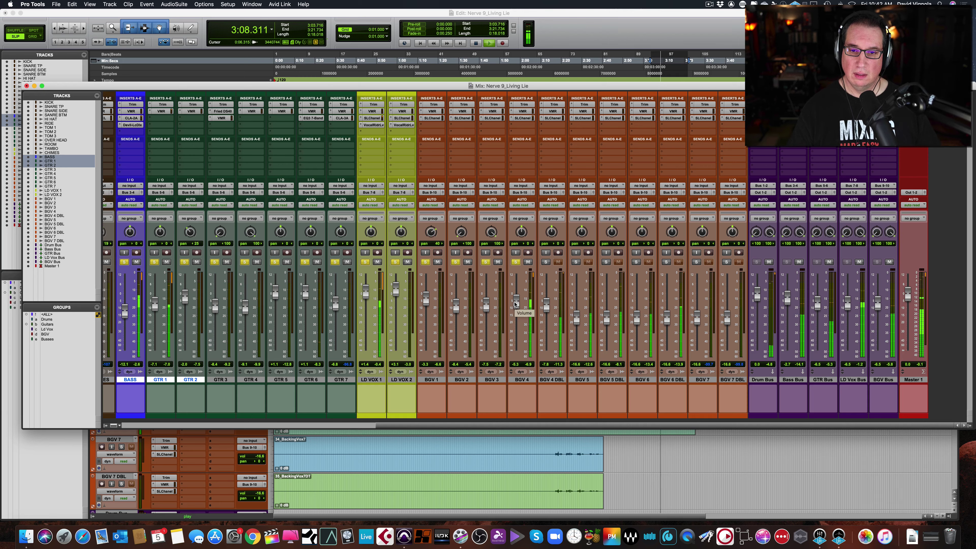
{"action": "left_click_drag", "start_coordinate": [516, 304], "coordinate": [516, 301]}
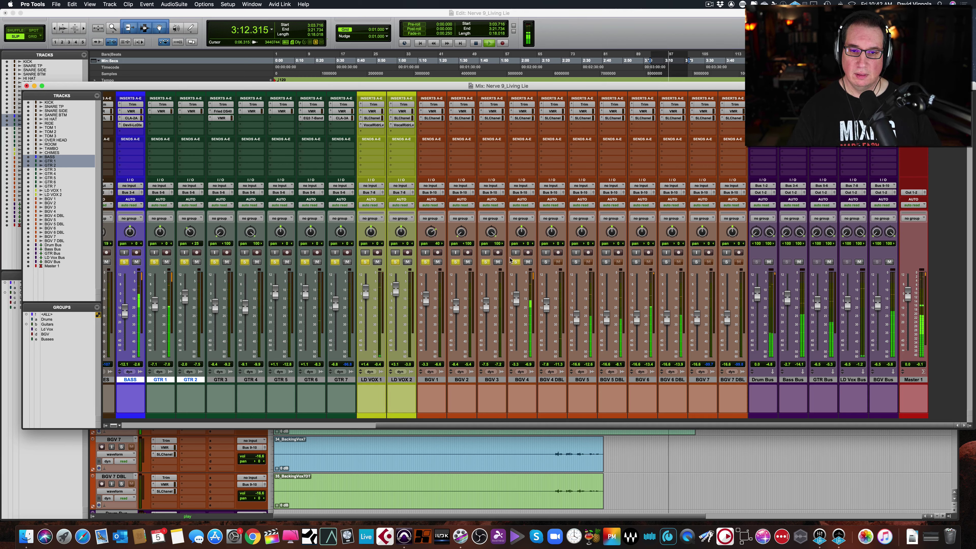
{"action": "left_click_drag", "start_coordinate": [520, 234], "coordinate": [519, 227]}
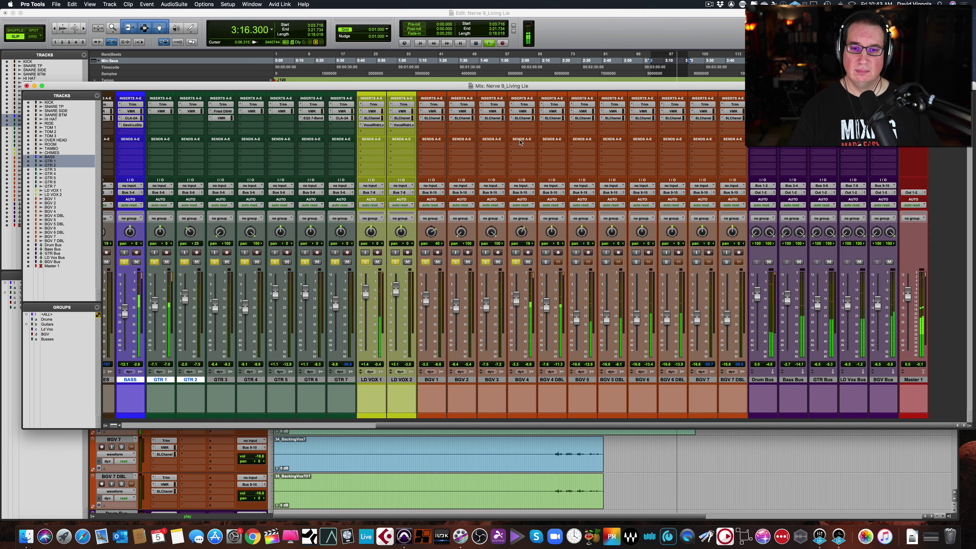
Check BGV 4's Virtual Mix Rack and SSLChannel inserts during playback, then close them and stop
{"action": "left_click", "coordinate": [521, 111]}
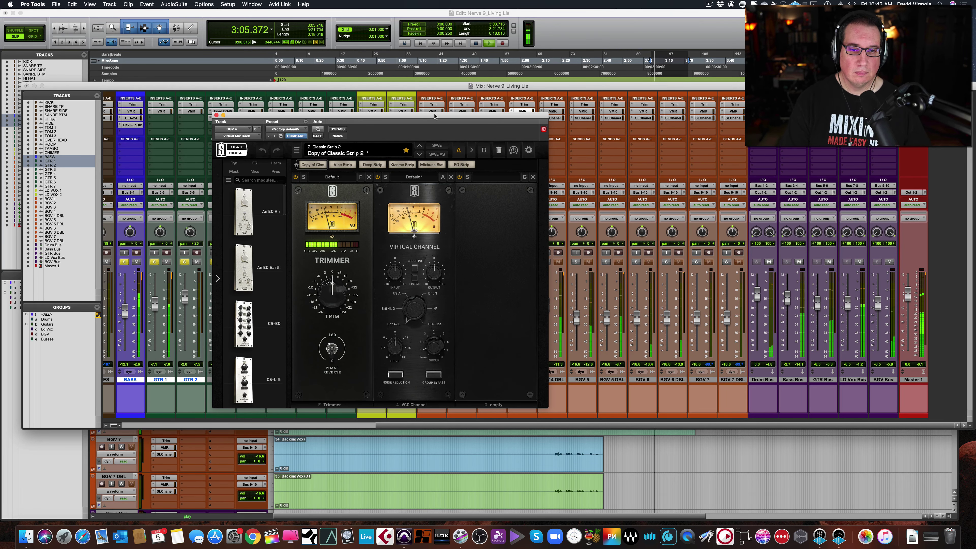
{"action": "left_click_drag", "start_coordinate": [516, 119], "coordinate": [511, 135]}
{"action": "left_click", "coordinate": [522, 118]}
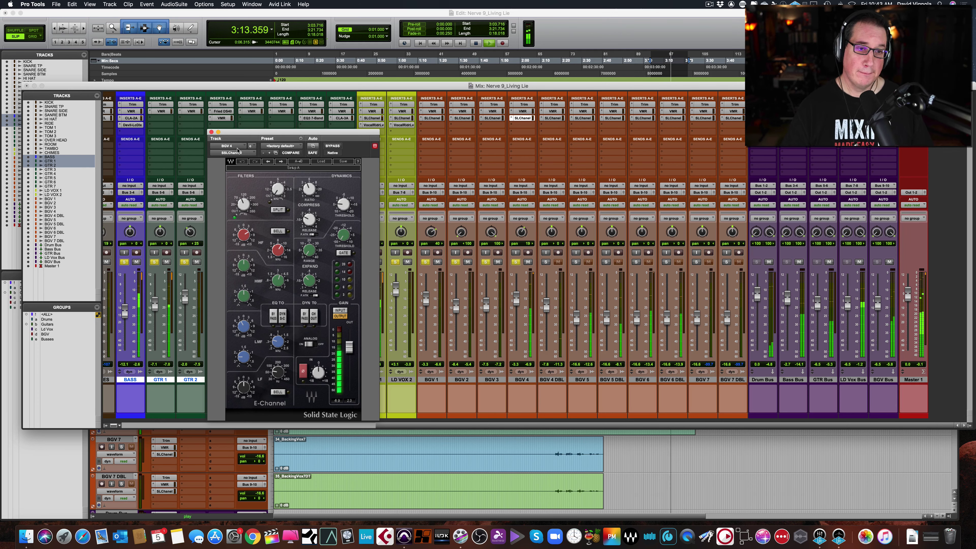
{"action": "key", "text": "super+w"}
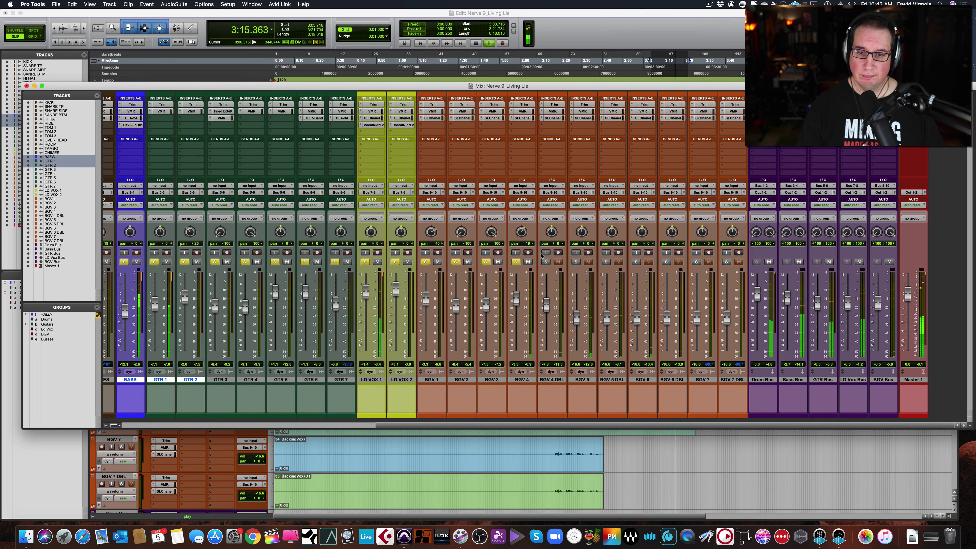
{"action": "key", "text": "space"}
Select BGV 4 DBL's phrase, solo the track and raise its volume to -2.0 dB during playback
{"action": "key", "text": "super+equal"}
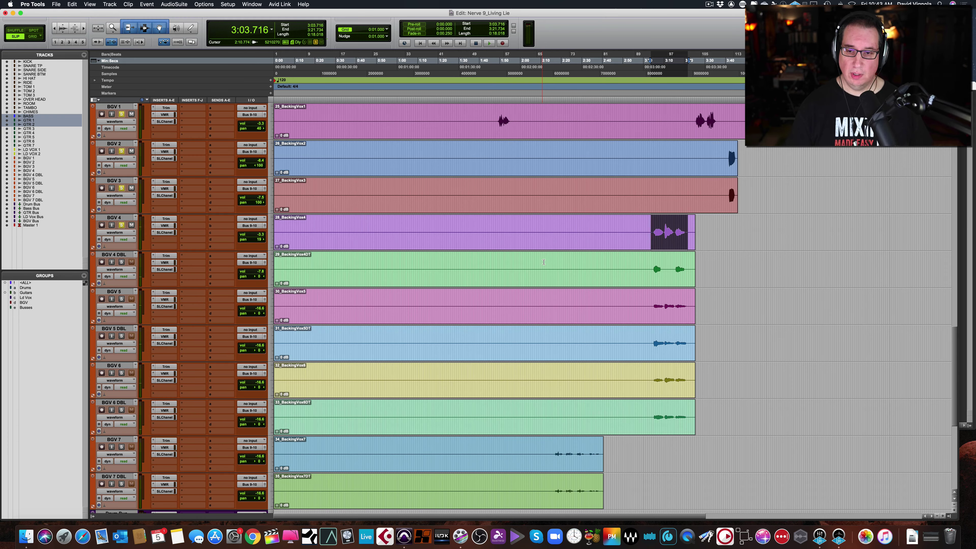
{"action": "left_click_drag", "start_coordinate": [651, 266], "coordinate": [684, 263]}
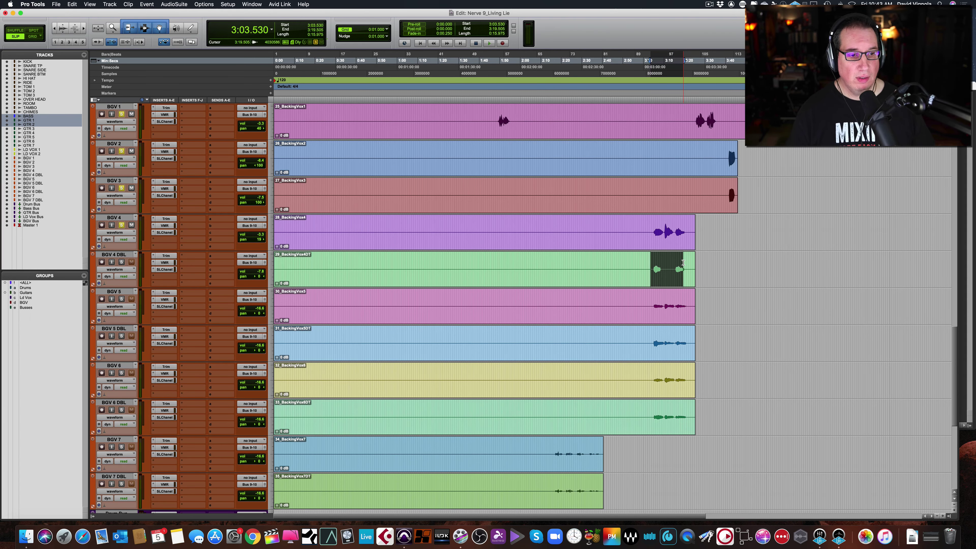
{"action": "left_click", "coordinate": [121, 263]}
{"action": "key", "text": "space"}
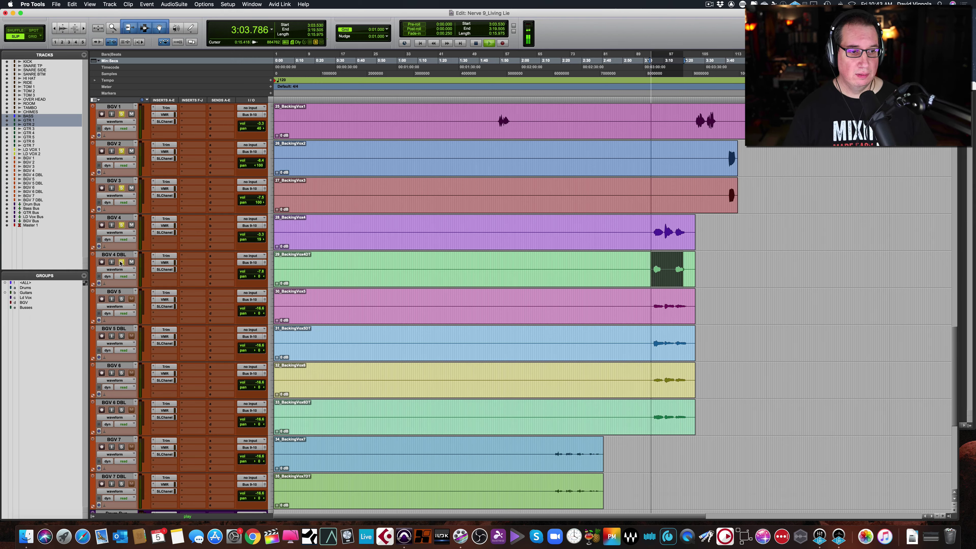
{"action": "left_click", "coordinate": [253, 269]}
{"action": "left_click_drag", "start_coordinate": [253, 268], "coordinate": [252, 270]}
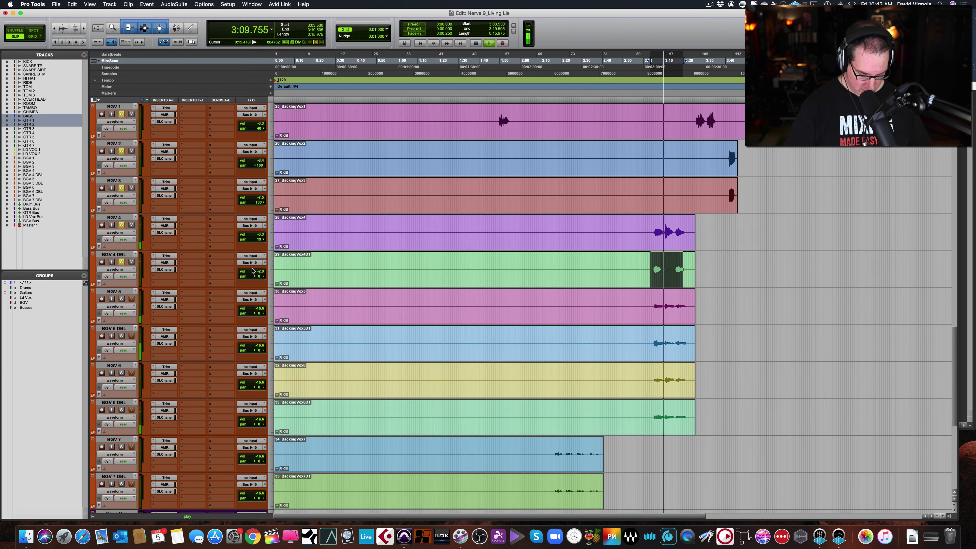
Pan BGV 4 DBL 22 left, and lower BGV 4 to -5.7 dB and BGV 4 DBL to -5.2 dB while replaying the phrase
{"action": "key", "text": "super+equal"}
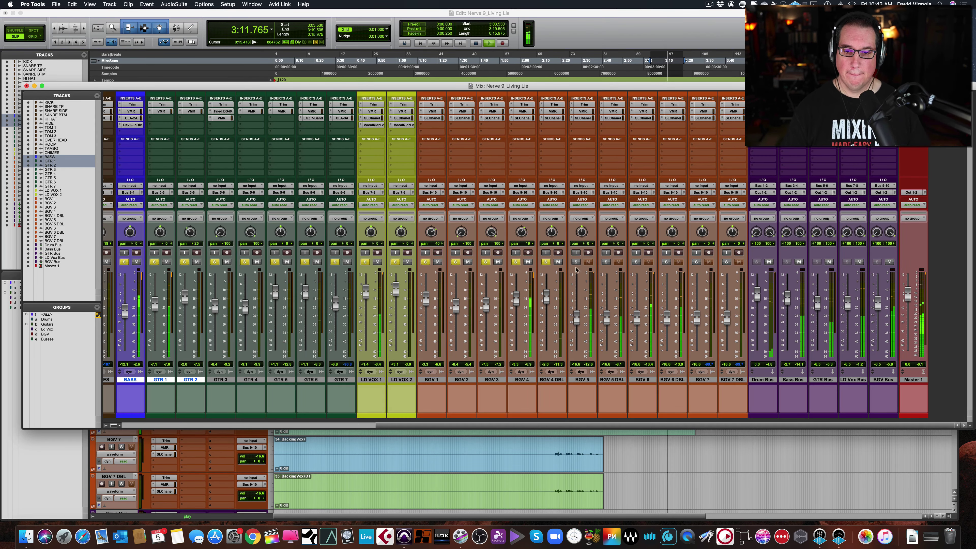
{"action": "left_click_drag", "start_coordinate": [550, 233], "coordinate": [521, 235]}
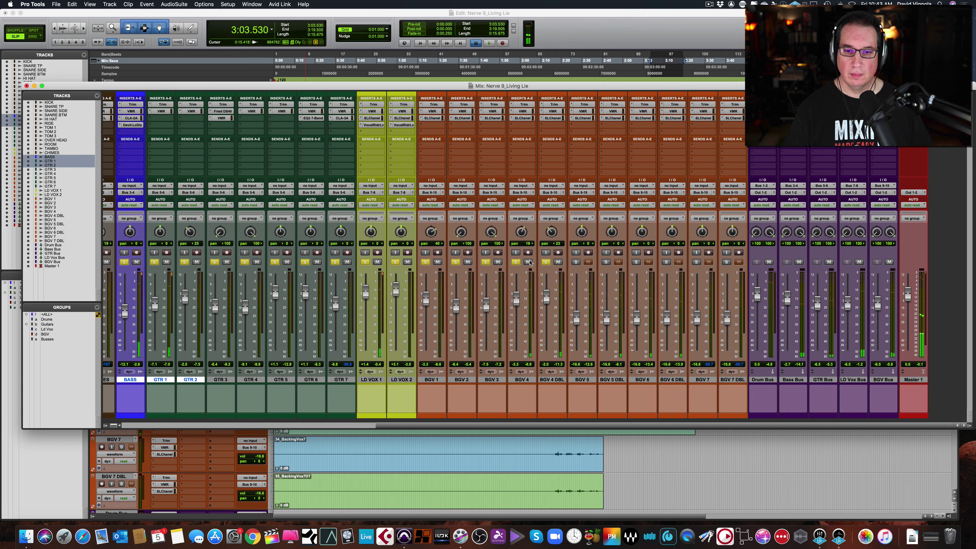
{"action": "key", "text": "space"}
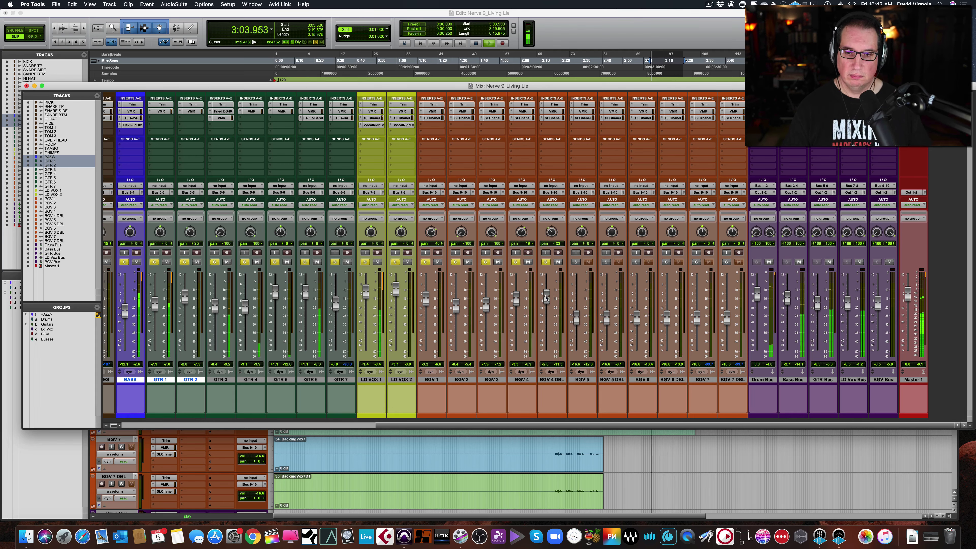
{"action": "mouse_move", "coordinate": [546, 300]}
{"action": "left_mouse_down"}
{"action": "mouse_move", "coordinate": [517, 307]}
{"action": "mouse_move", "coordinate": [546, 303]}
{"action": "left_mouse_up"}
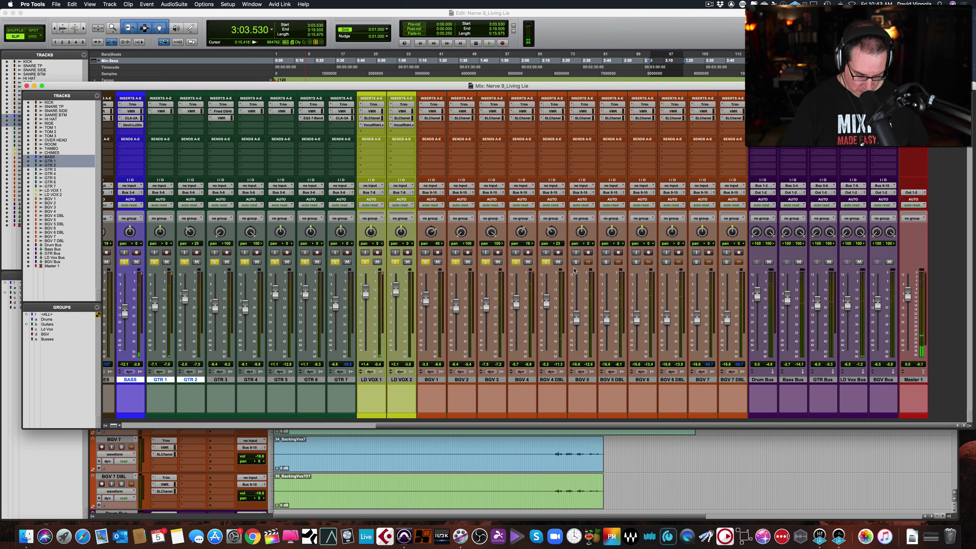
{"action": "key", "text": "space"}
Solo and play the BGV 5 to BGV 6 DBL phrases, raising BGV 5 DBL to -5.4 dB, BGV 6 to -7.0 dB and BGV 6 DBL to -6.5 dB
{"action": "key", "text": "super+equal"}
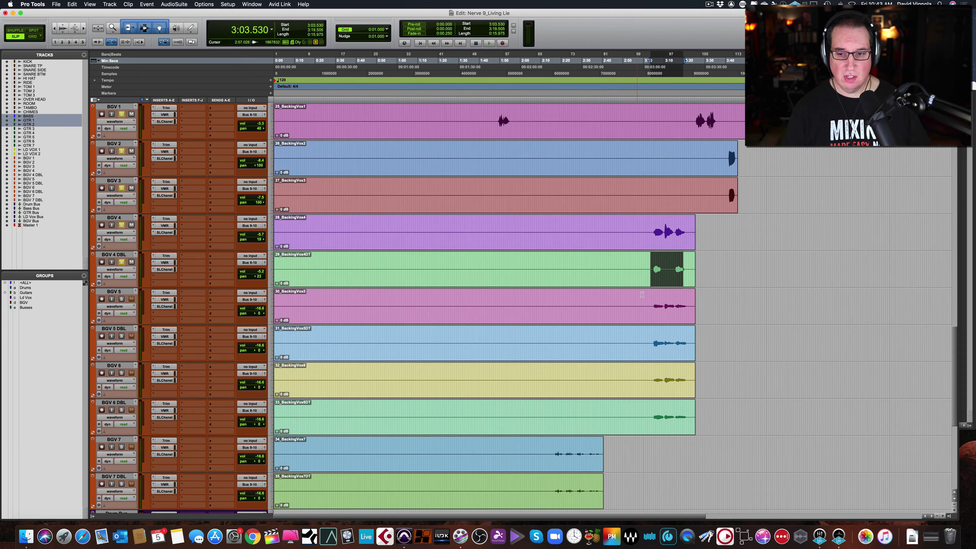
{"action": "left_click_drag", "start_coordinate": [648, 301], "coordinate": [690, 408]}
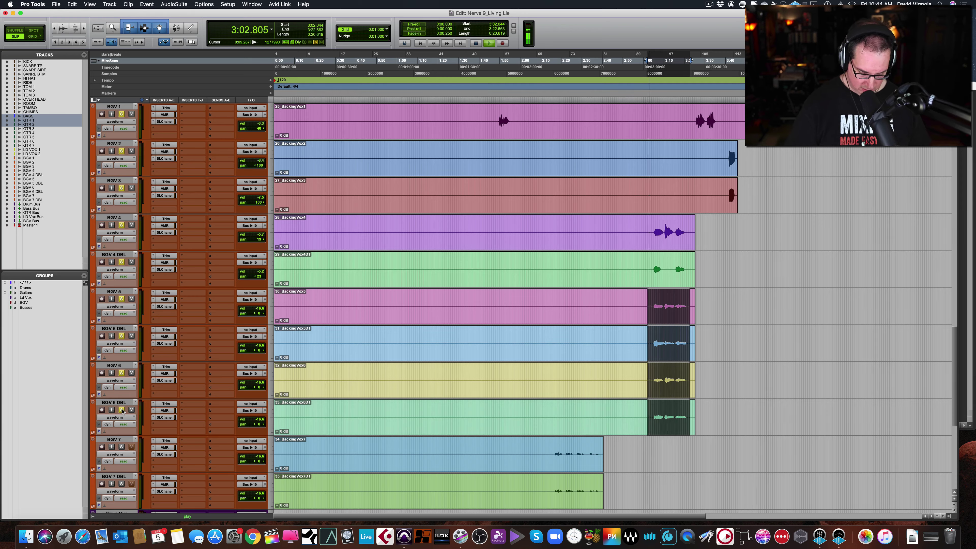
{"action": "key", "text": "super+equal"}
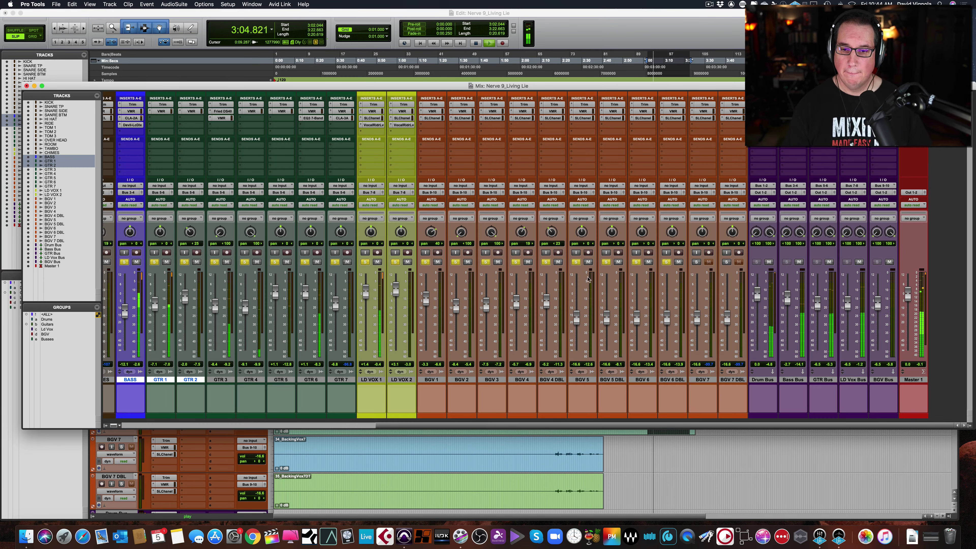
{"action": "left_click_drag", "start_coordinate": [607, 318], "coordinate": [609, 297]}
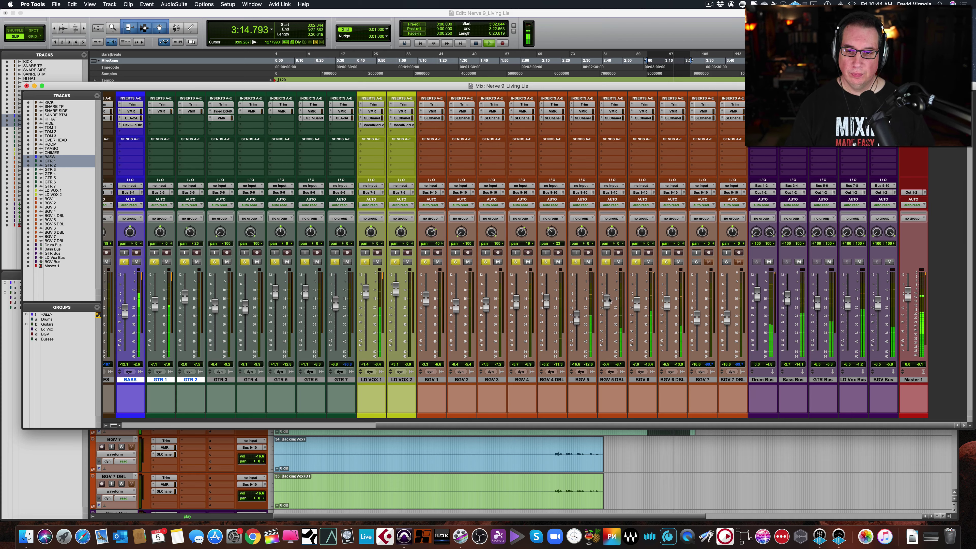
{"action": "key", "text": "space"}
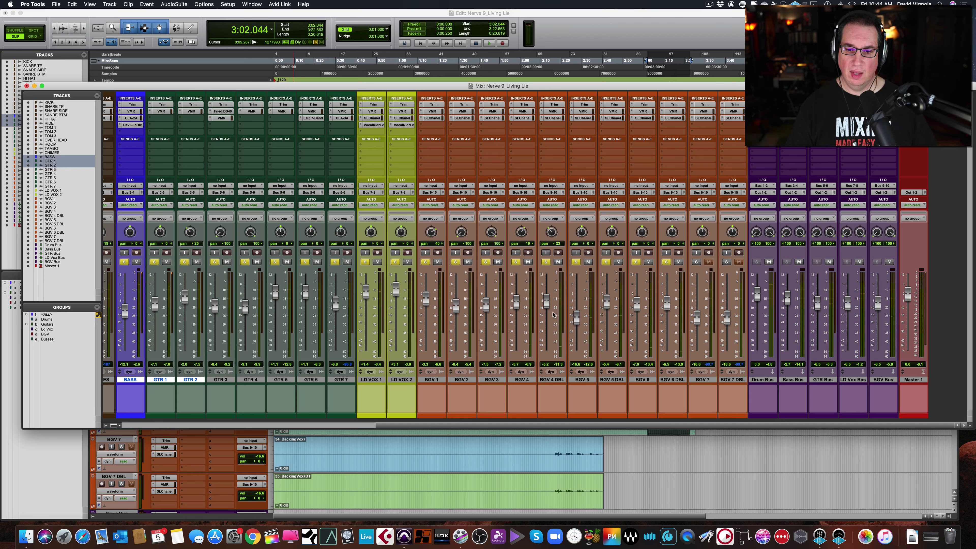
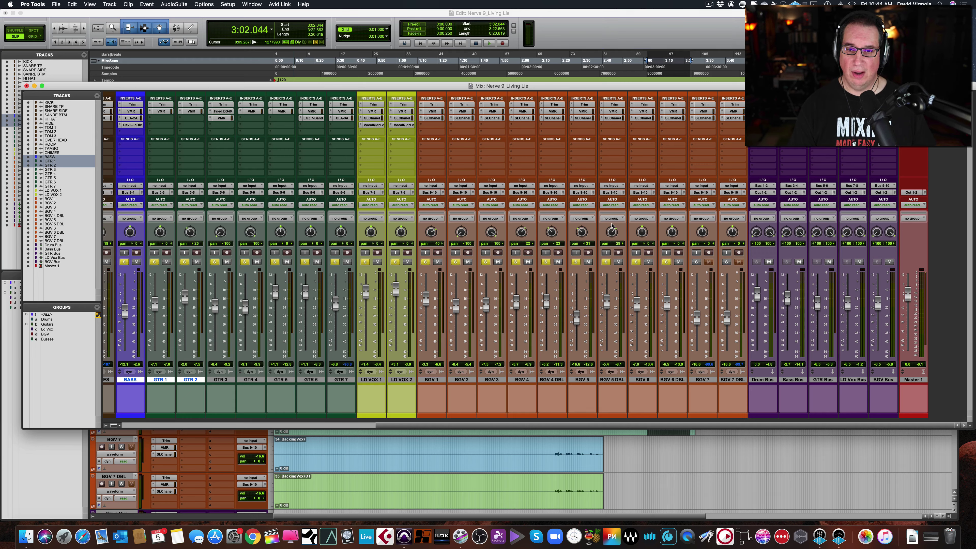
During playback, raise BGV 5's fader, set BGV 5 DBL's to -4.3 dB, and pan BGV 6 to 40 and BGV 6 DBL to 39
{"action": "key", "text": "space"}
{"action": "left_click_drag", "start_coordinate": [577, 322], "coordinate": [606, 302]}
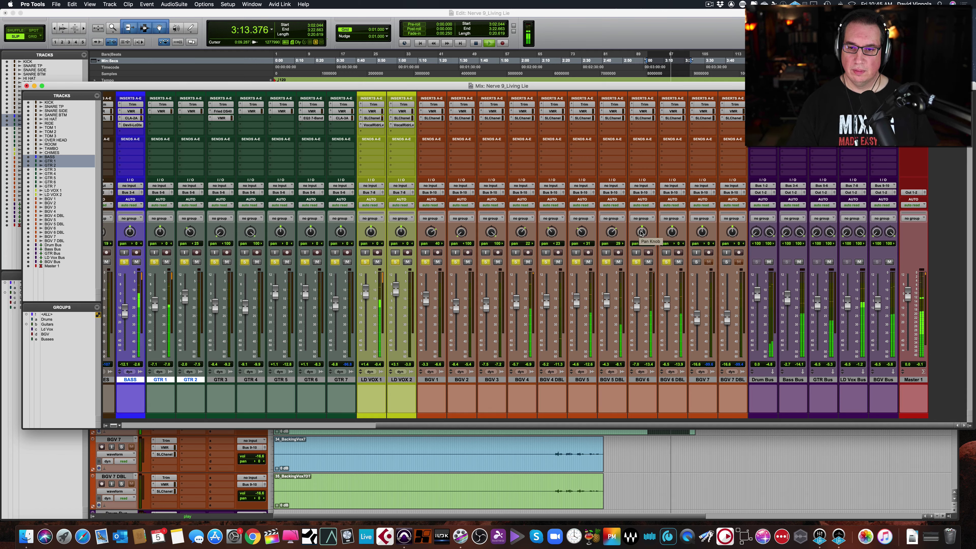
{"action": "left_click_drag", "start_coordinate": [641, 233], "coordinate": [671, 222]}
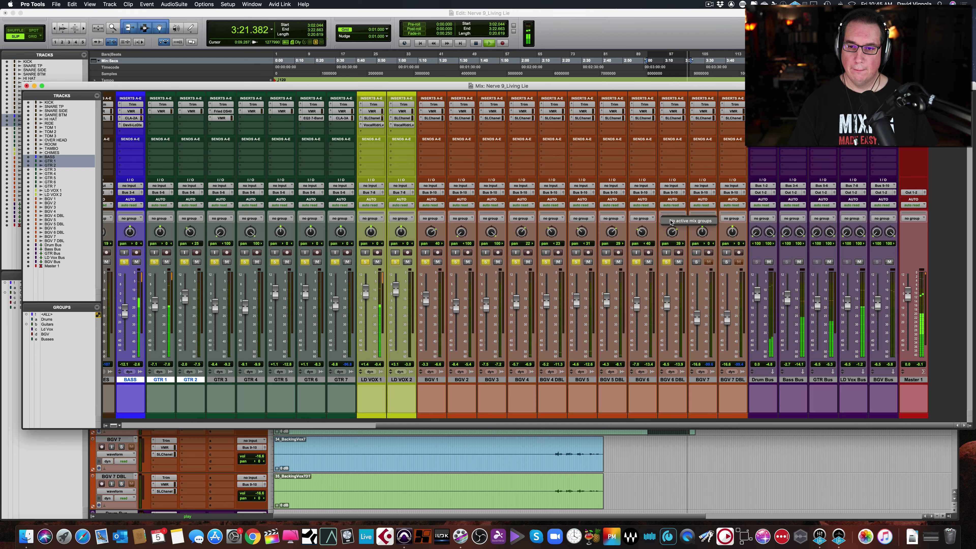
{"action": "key", "text": "space"}
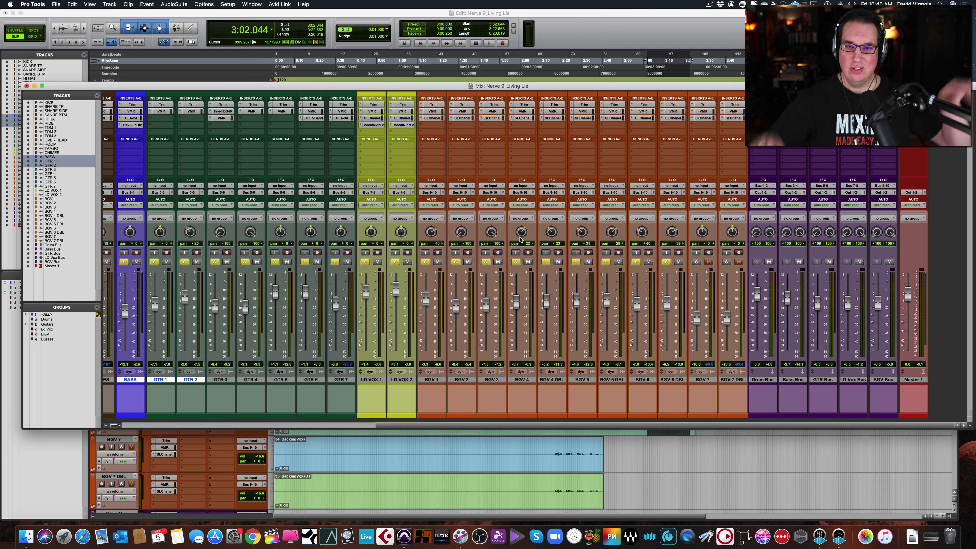
Adjust the compressor threshold in BGV 5's SSLChannel while replaying the backing vocal phrase
{"action": "key", "text": "space"}
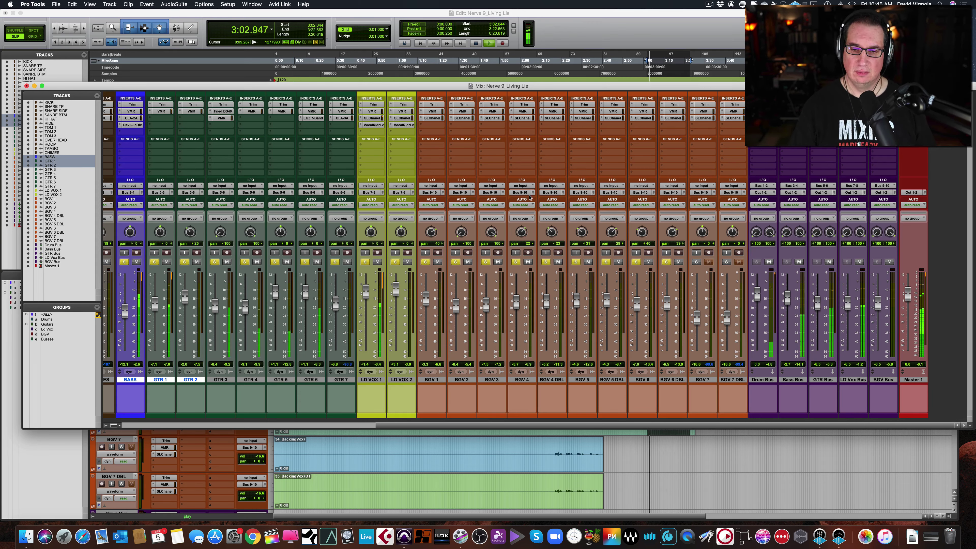
{"action": "left_click", "coordinate": [583, 119]}
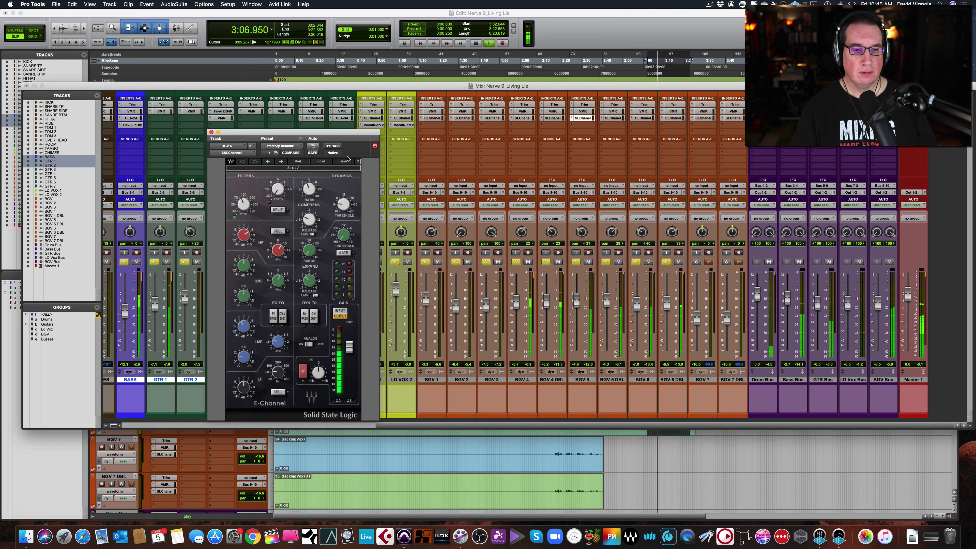
{"action": "left_click_drag", "start_coordinate": [330, 135], "coordinate": [349, 125]}
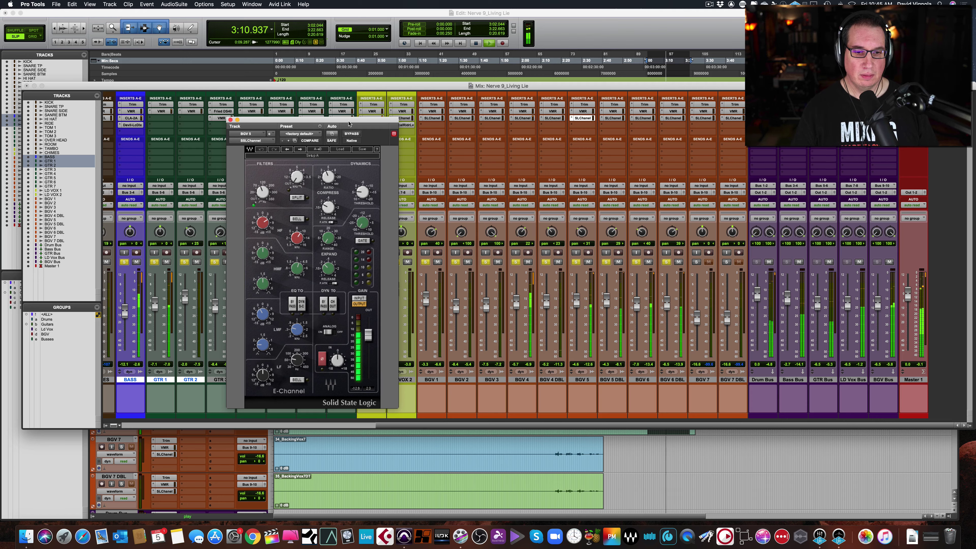
{"action": "left_click_drag", "start_coordinate": [364, 193], "coordinate": [363, 183]}
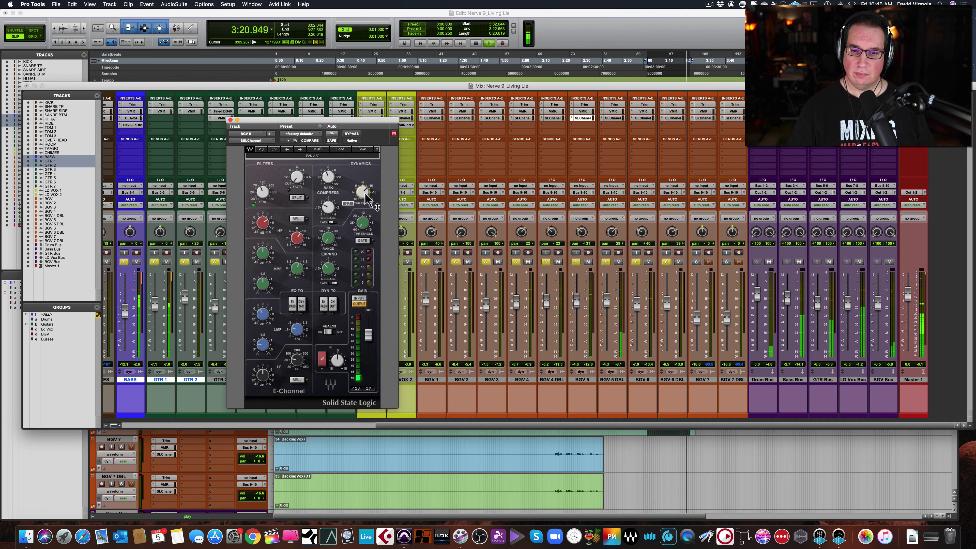
{"action": "key", "text": "space"}
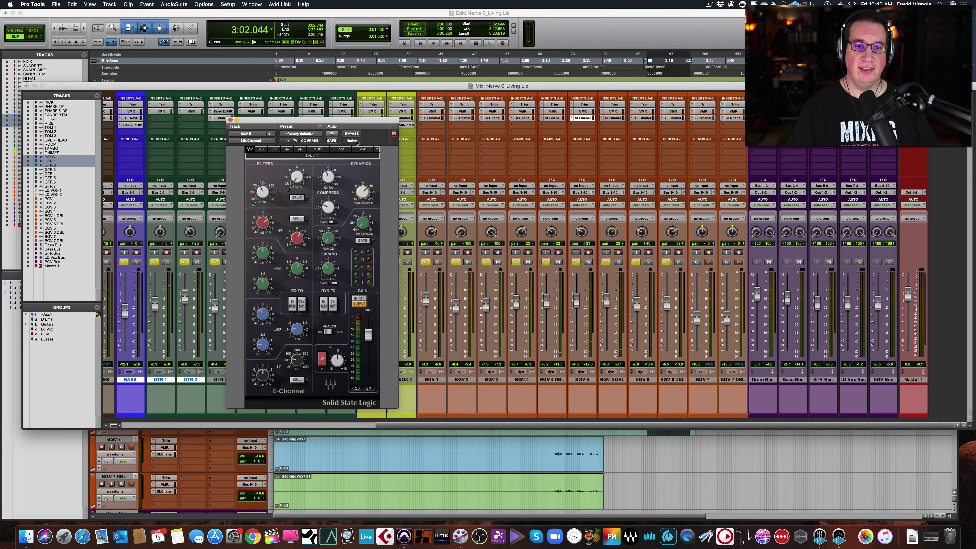
{"action": "key", "text": "space"}
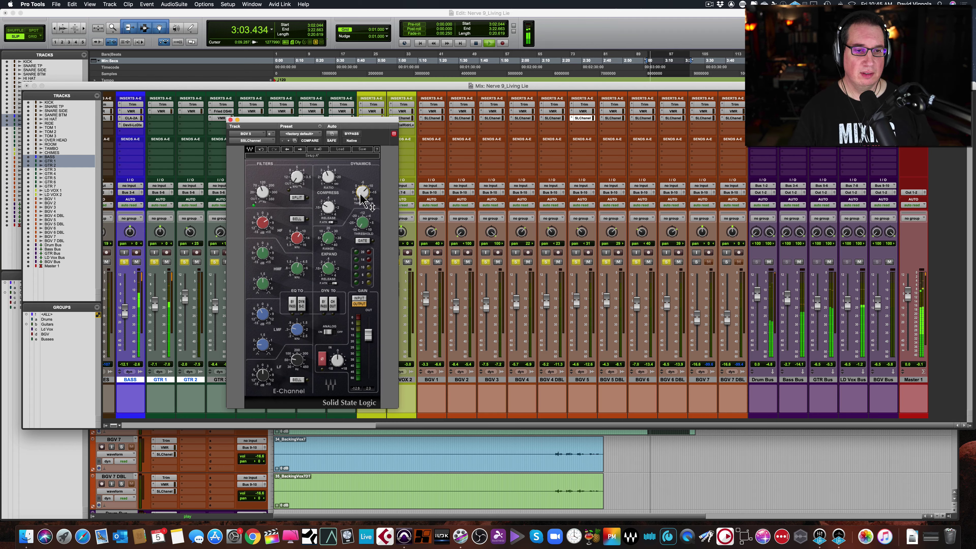
{"action": "mouse_move", "coordinate": [361, 198]}
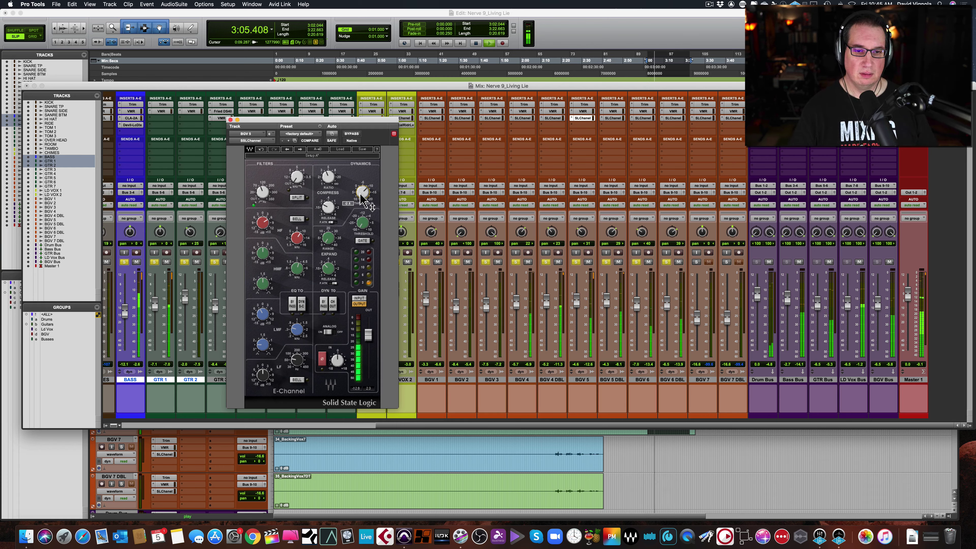
{"action": "left_click_drag", "start_coordinate": [361, 197], "coordinate": [364, 196]}
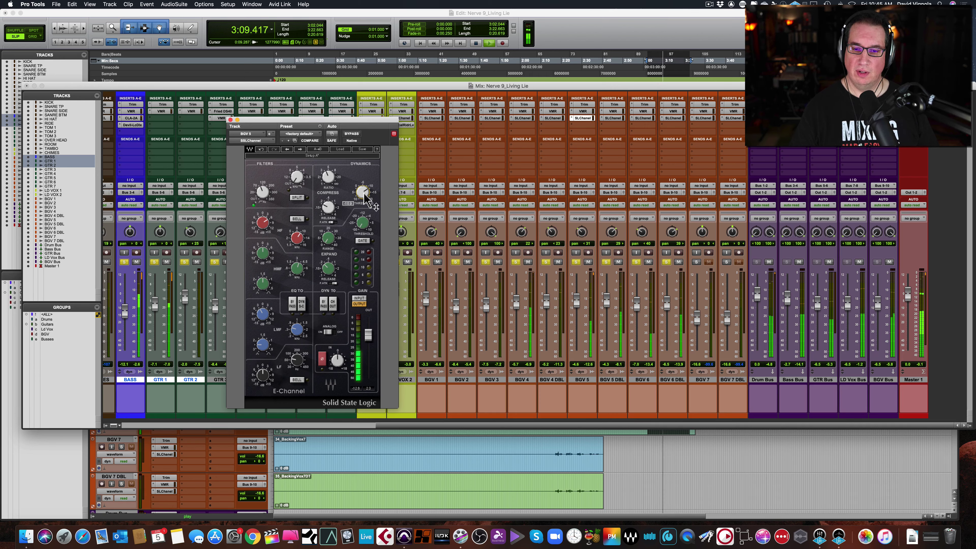
Adjust the SSLChannel compressor thresholds on BGV 5 DBL and BGV 6 during playback
{"action": "left_click", "coordinate": [613, 118]}
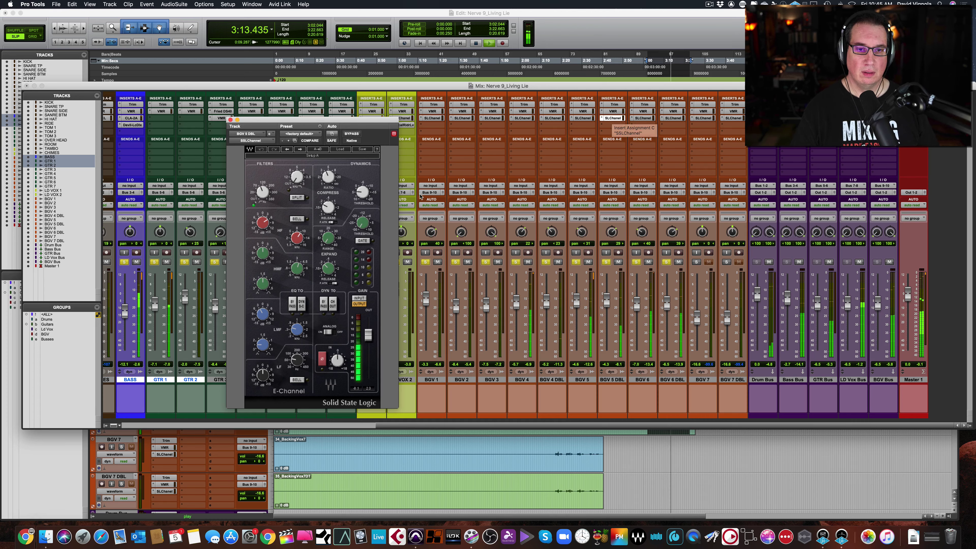
{"action": "left_click_drag", "start_coordinate": [362, 192], "coordinate": [358, 198]}
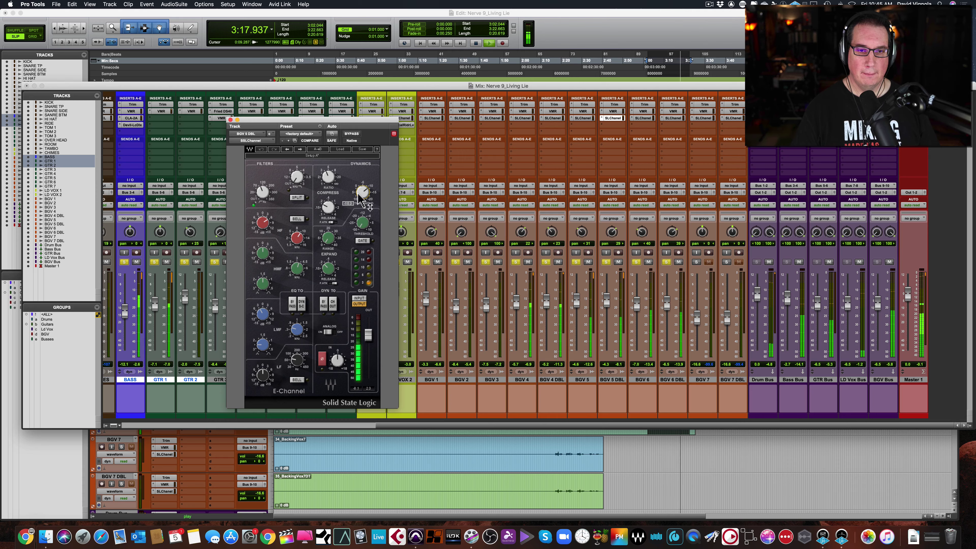
{"action": "left_click", "coordinate": [638, 121]}
{"action": "left_click", "coordinate": [638, 121]}
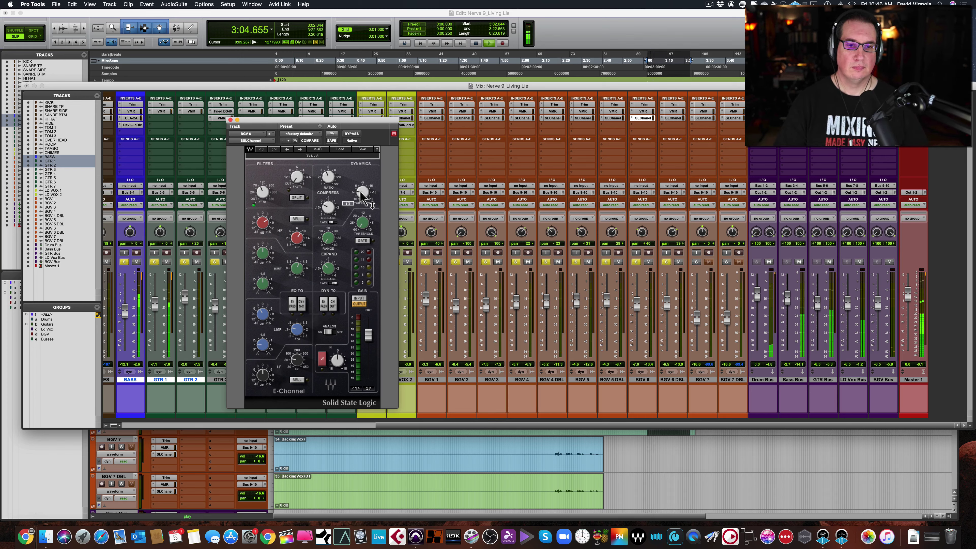
{"action": "left_click_drag", "start_coordinate": [362, 191], "coordinate": [362, 209]}
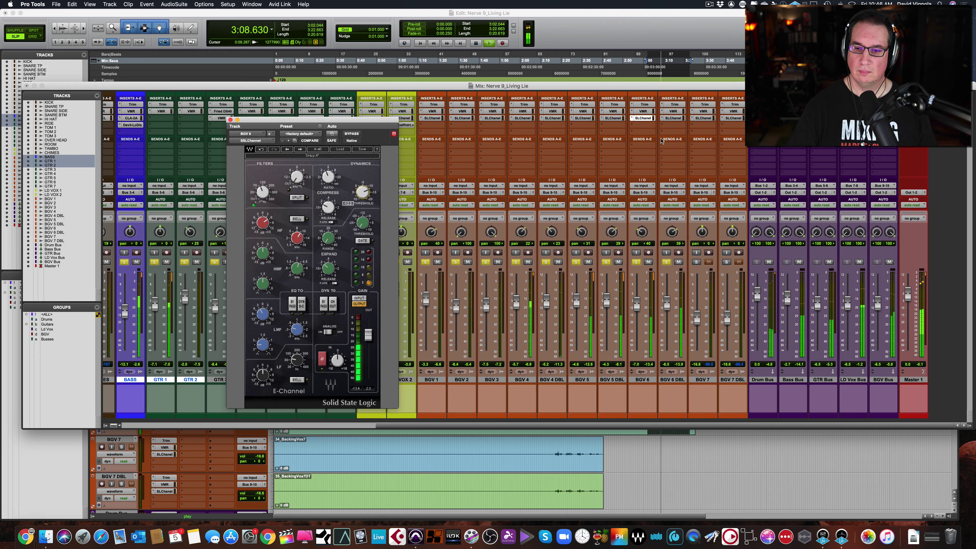
Adjust the compressor threshold in BGV 6 DBL's SSLChannel, close the plug-in and stop playback
{"action": "left_click", "coordinate": [672, 118]}
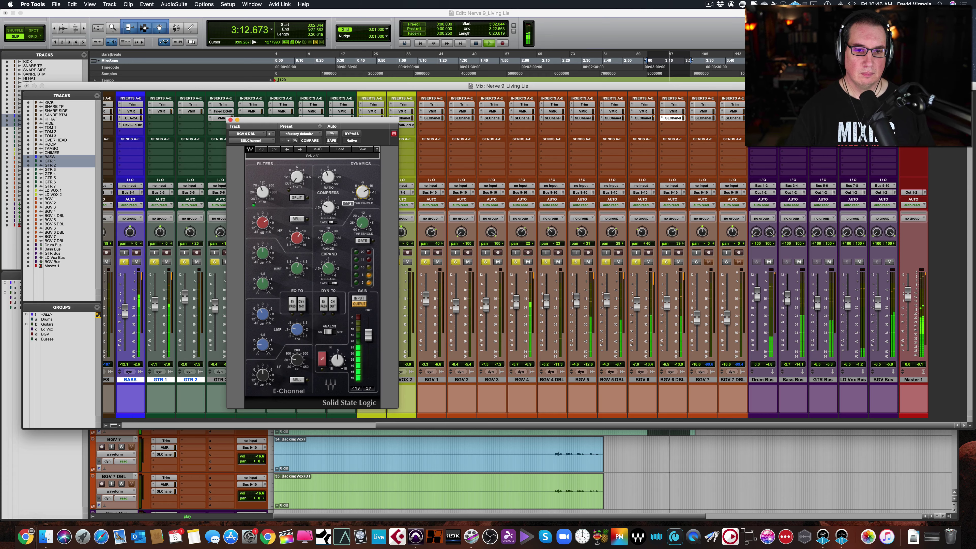
{"action": "left_click_drag", "start_coordinate": [362, 192], "coordinate": [361, 196]}
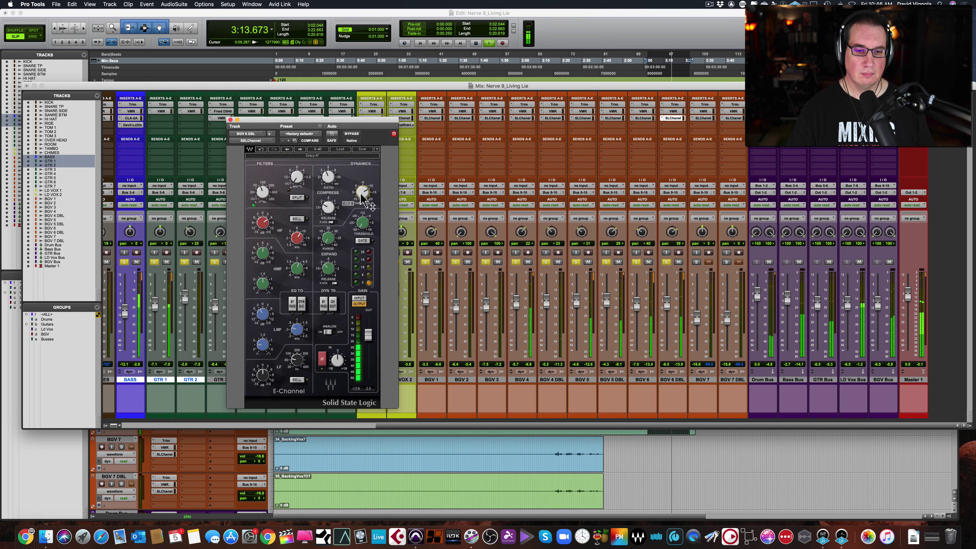
{"action": "left_click", "coordinate": [230, 119]}
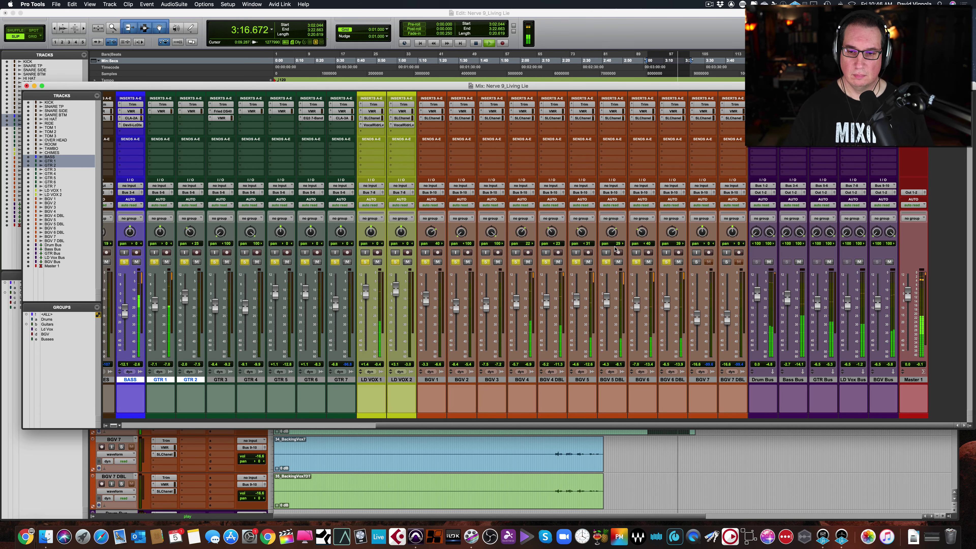
{"action": "key", "text": "space"}
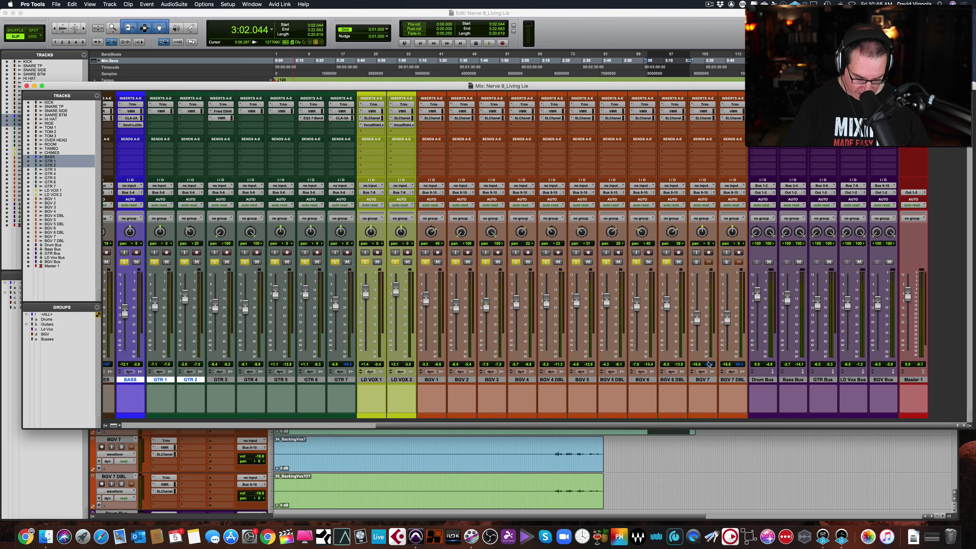
Open BGV 7's Trim plug-in, and raise BGV 7 DBL's Trim gain to +6.0 dB
{"action": "key", "text": "super+equal"}
{"action": "scroll", "coordinate": [556, 363], "scroll_direction": "down", "scroll_amount": 3}
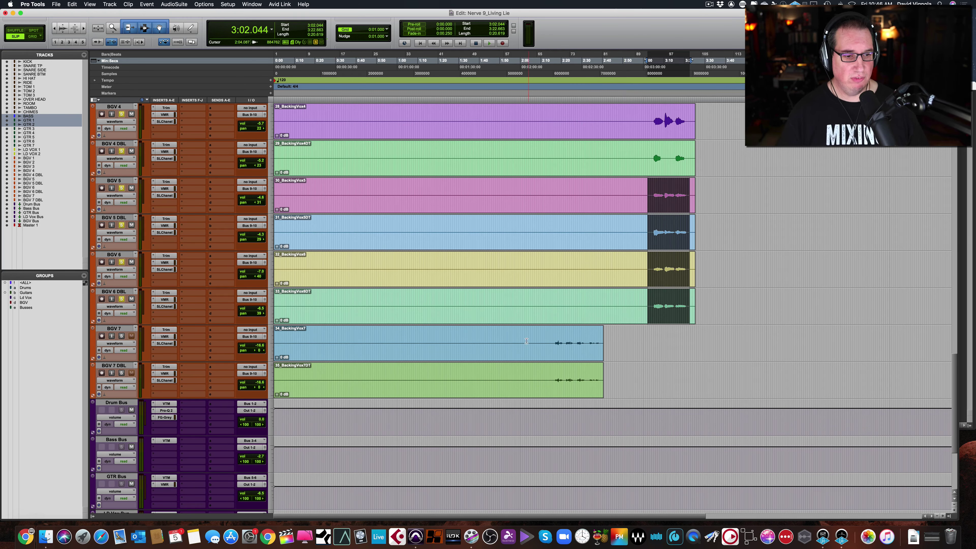
{"action": "left_click", "coordinate": [169, 330]}
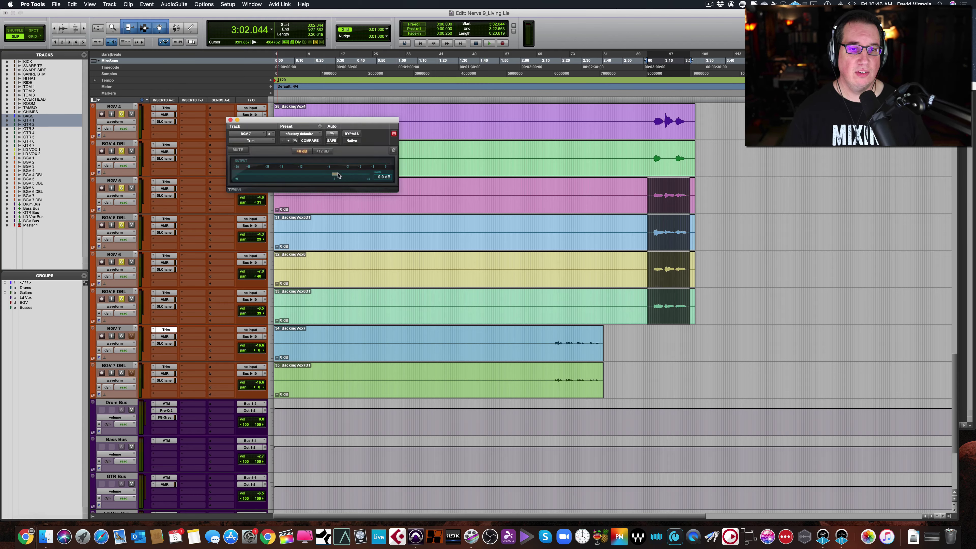
{"action": "left_click", "coordinate": [230, 120]}
{"action": "left_click", "coordinate": [166, 368]}
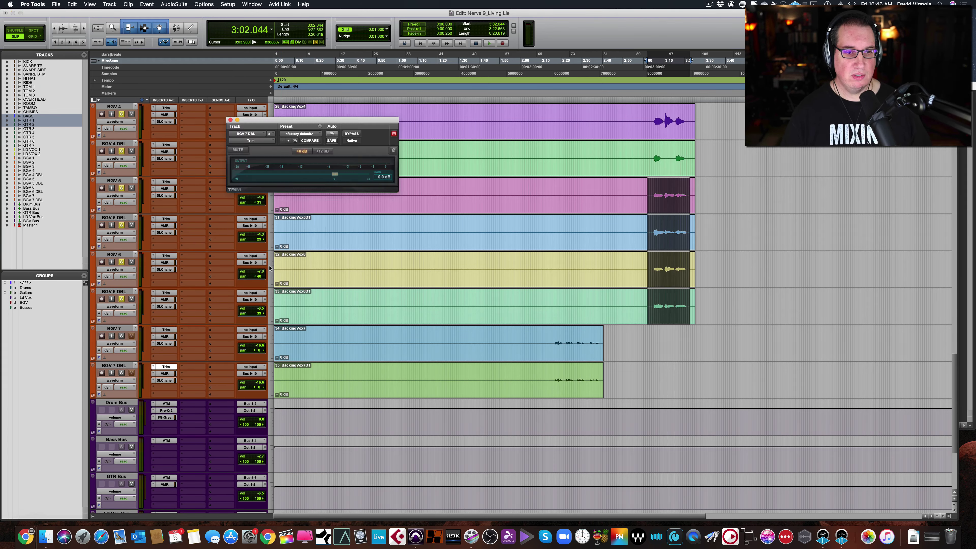
{"action": "left_click_drag", "start_coordinate": [334, 176], "coordinate": [367, 176]}
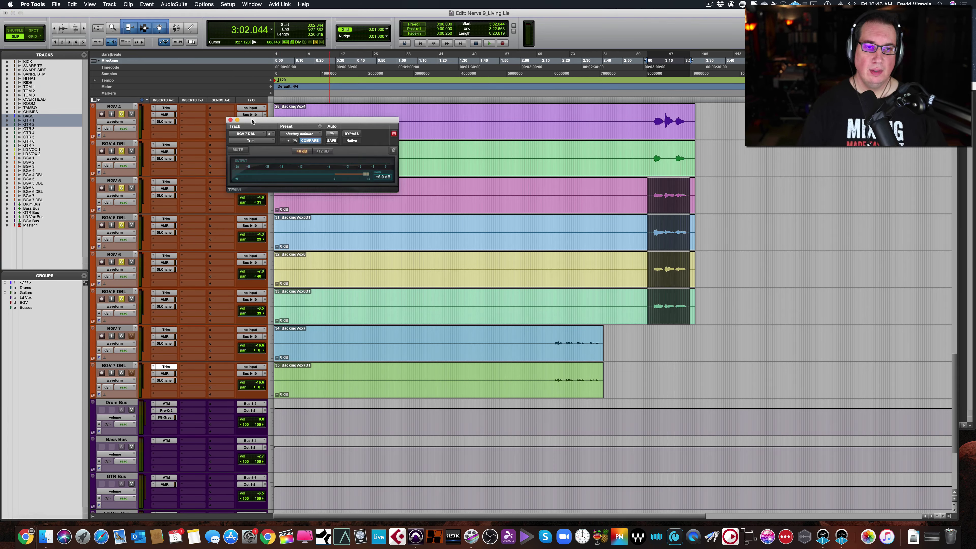
{"action": "left_click", "coordinate": [231, 120]}
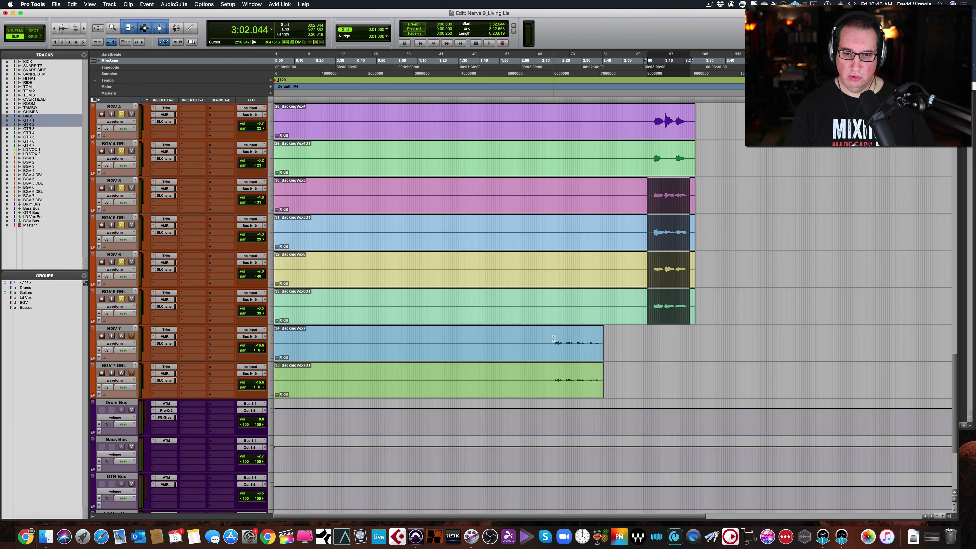
Select, solo and play the BGV 7 and BGV 7 DBL phrases, raising BGV 7 to -2.0 dB and BGV 7 DBL to +2.4 dB
{"action": "left_click_drag", "start_coordinate": [553, 338], "coordinate": [601, 382]}
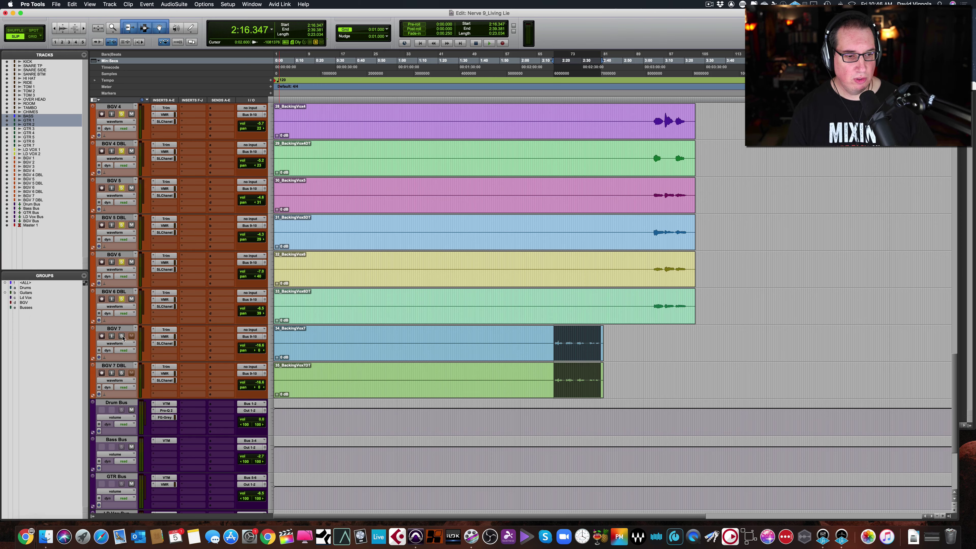
{"action": "key", "text": "space"}
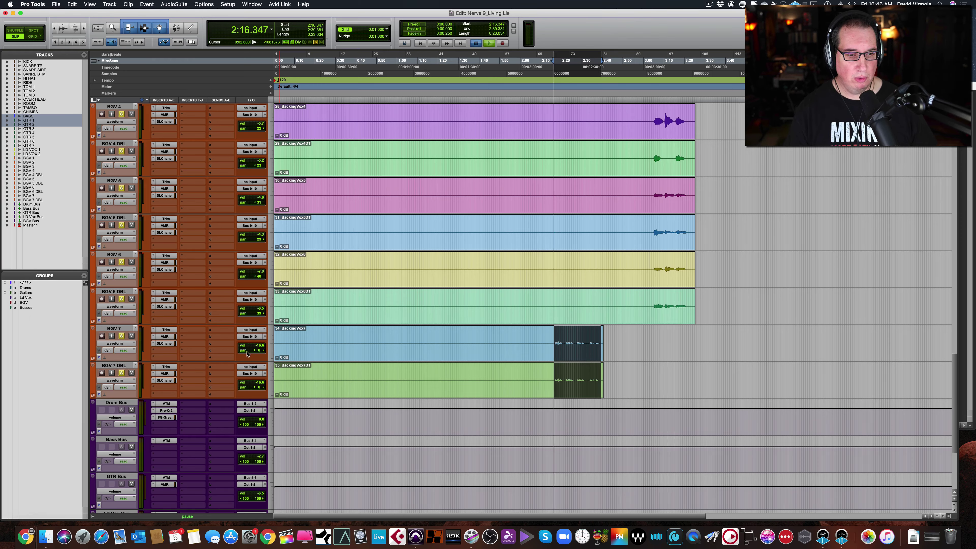
{"action": "left_click_drag", "start_coordinate": [250, 349], "coordinate": [250, 336]}
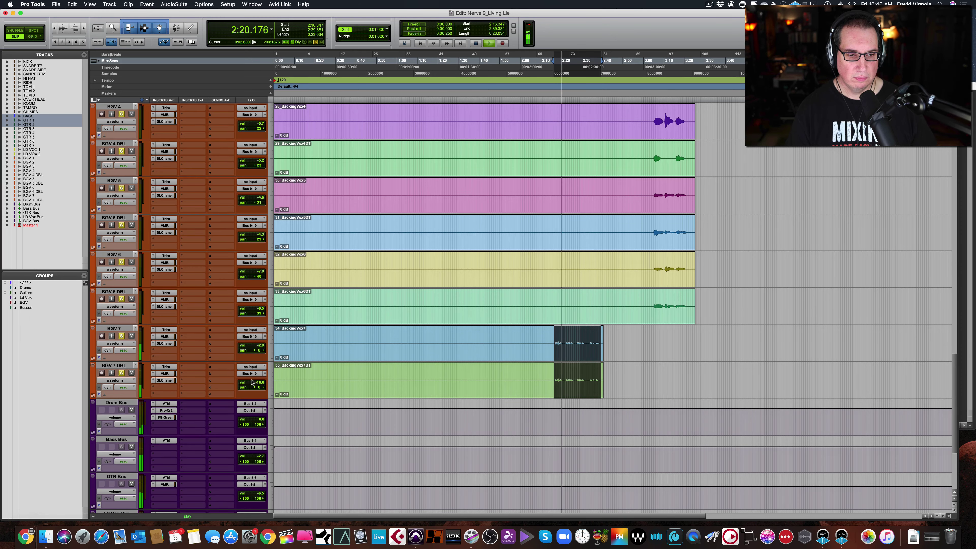
{"action": "left_click_drag", "start_coordinate": [251, 383], "coordinate": [253, 372]}
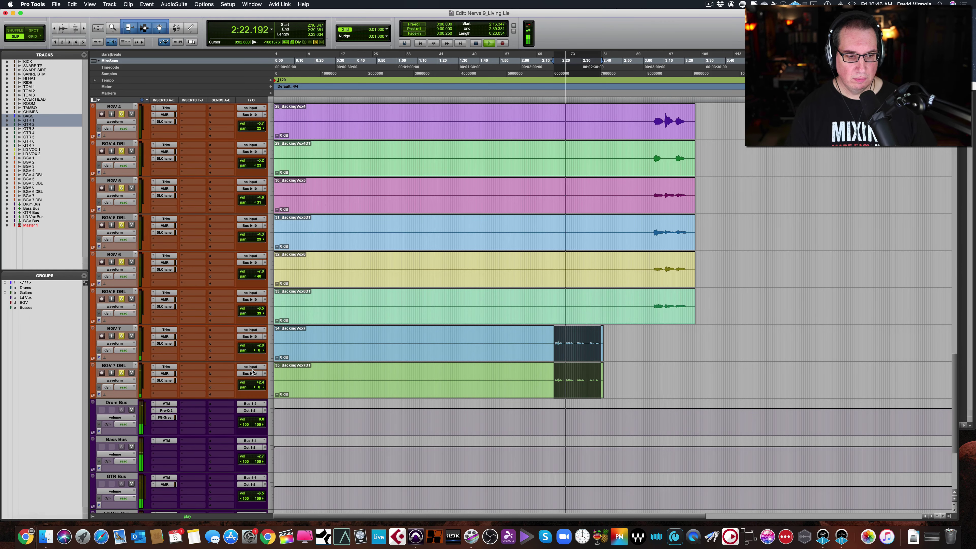
{"action": "key", "text": "super+equal"}
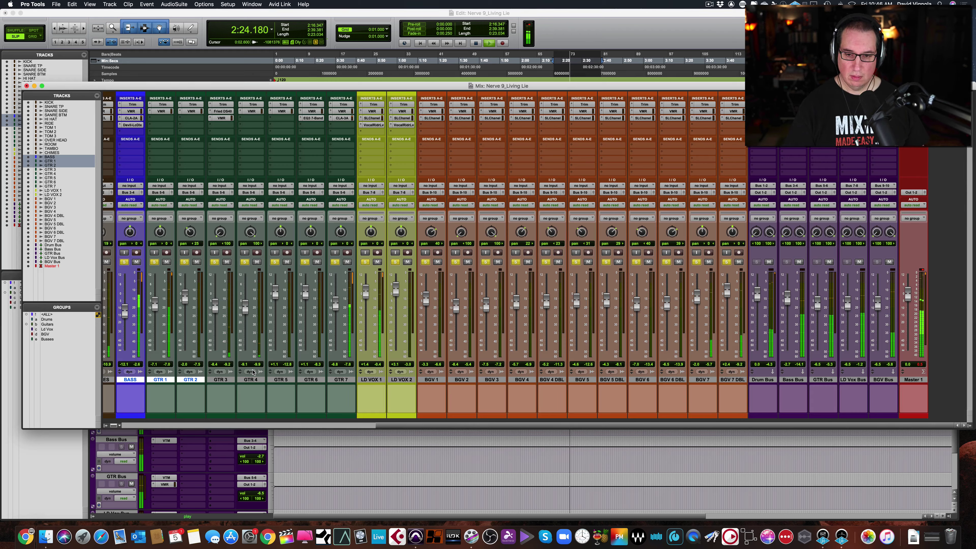
{"action": "key", "text": "space"}
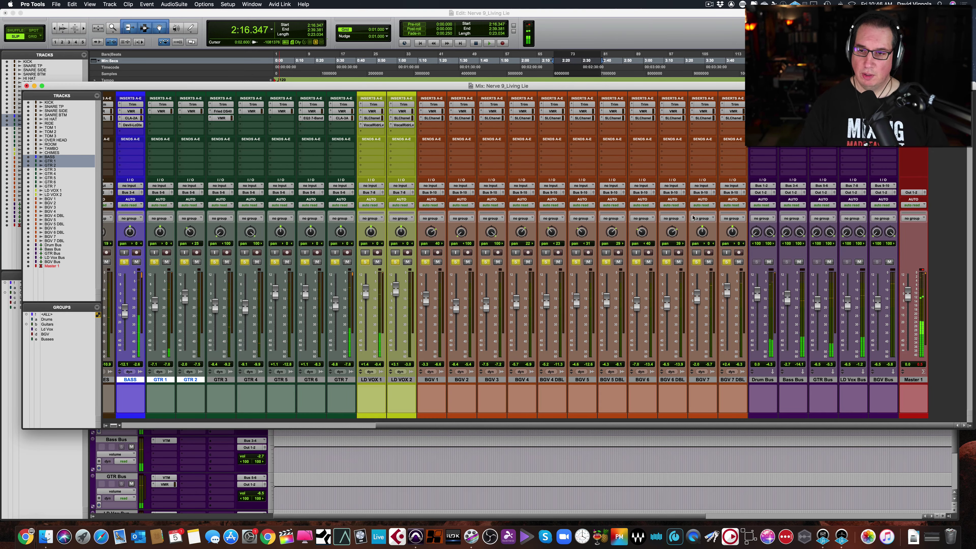
Adjust the SSLChannel compressor thresholds on BGV 7 and BGV 7 DBL while replaying their phrase
{"action": "left_click_drag", "start_coordinate": [525, 86], "coordinate": [513, 83]}
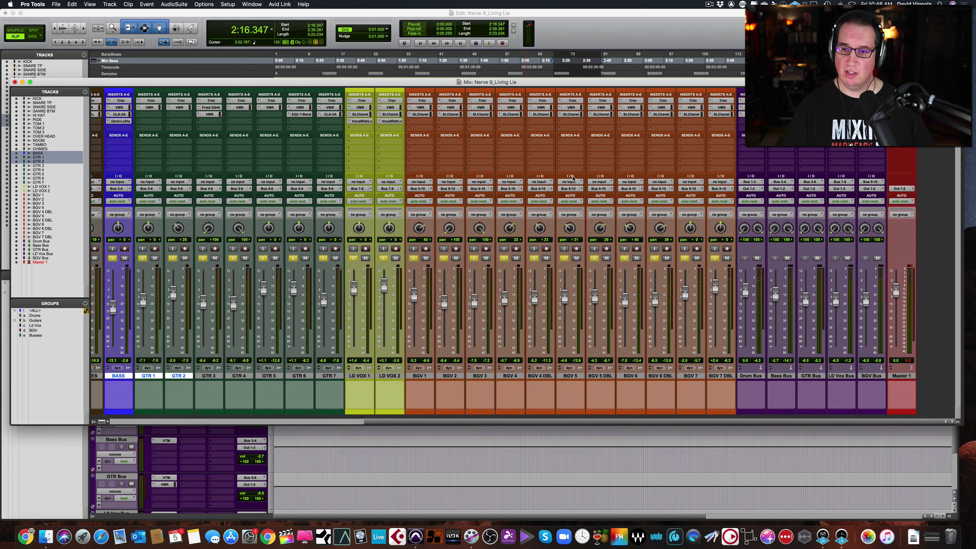
{"action": "key", "text": "space"}
{"action": "left_click", "coordinate": [691, 108]}
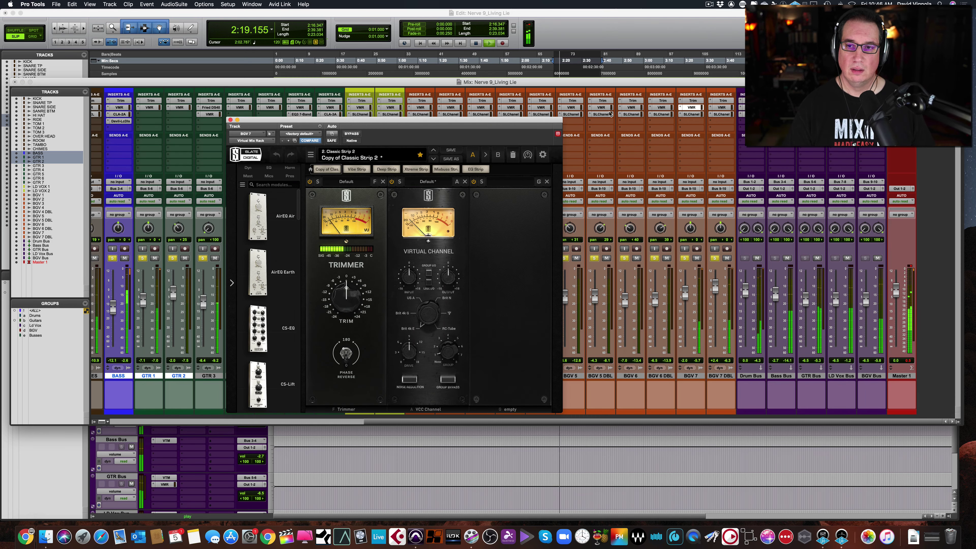
{"action": "left_click", "coordinate": [692, 114]}
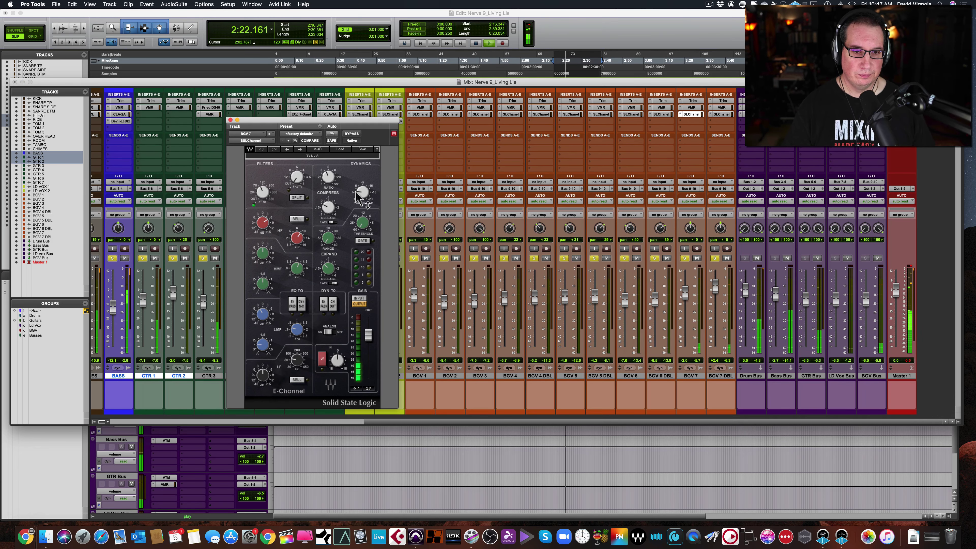
{"action": "left_click_drag", "start_coordinate": [358, 198], "coordinate": [358, 196]}
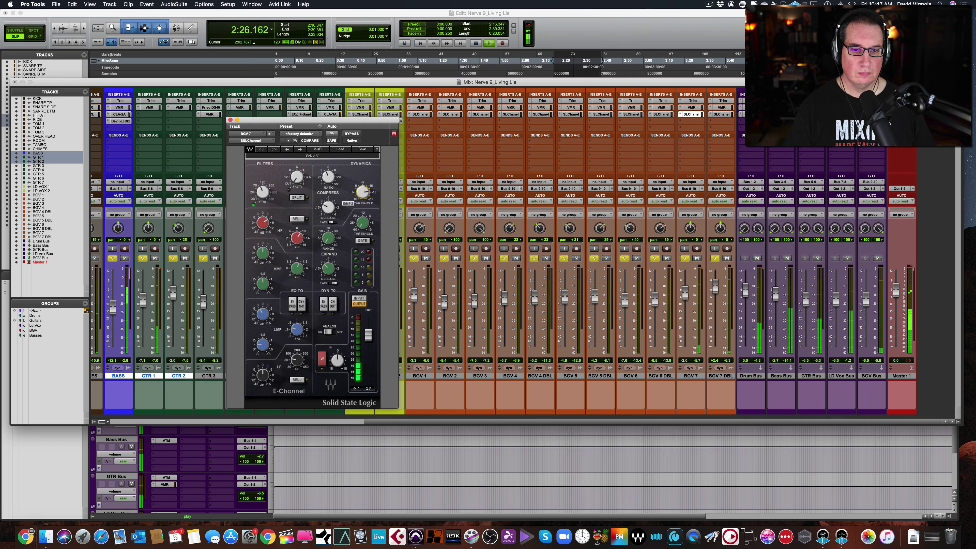
{"action": "left_click", "coordinate": [721, 114]}
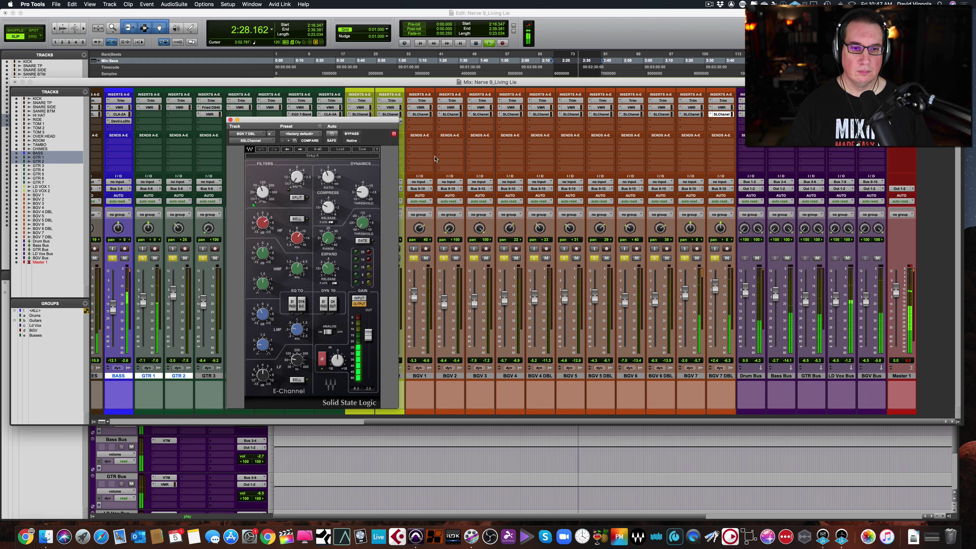
{"action": "left_click_drag", "start_coordinate": [363, 193], "coordinate": [362, 192]}
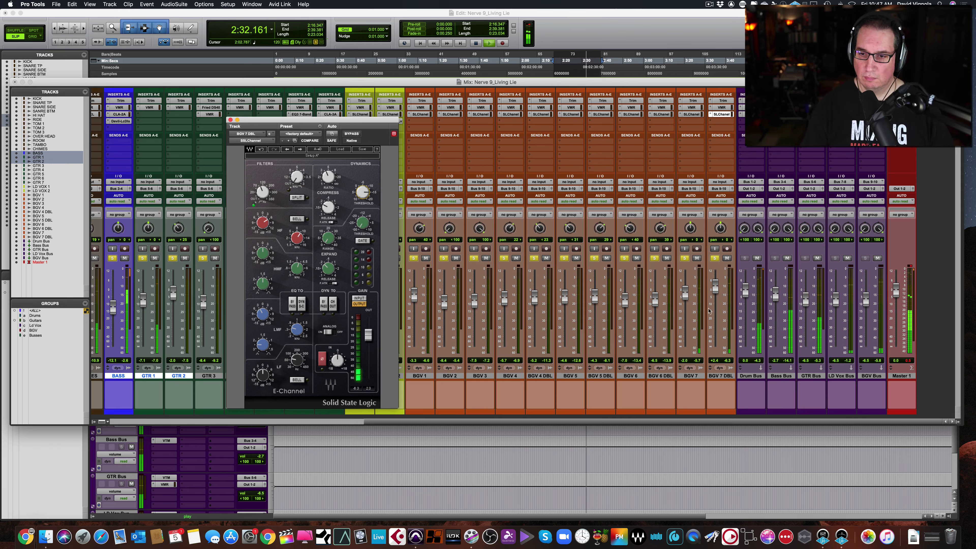
Lower BGV 7 DBL's fader to -1.4 dB while replaying the phrase
{"action": "mouse_move", "coordinate": [715, 285]}
{"action": "left_mouse_down"}
{"action": "mouse_move", "coordinate": [714, 303]}
{"action": "mouse_move", "coordinate": [688, 294]}
{"action": "mouse_move", "coordinate": [717, 291]}
{"action": "left_mouse_up"}
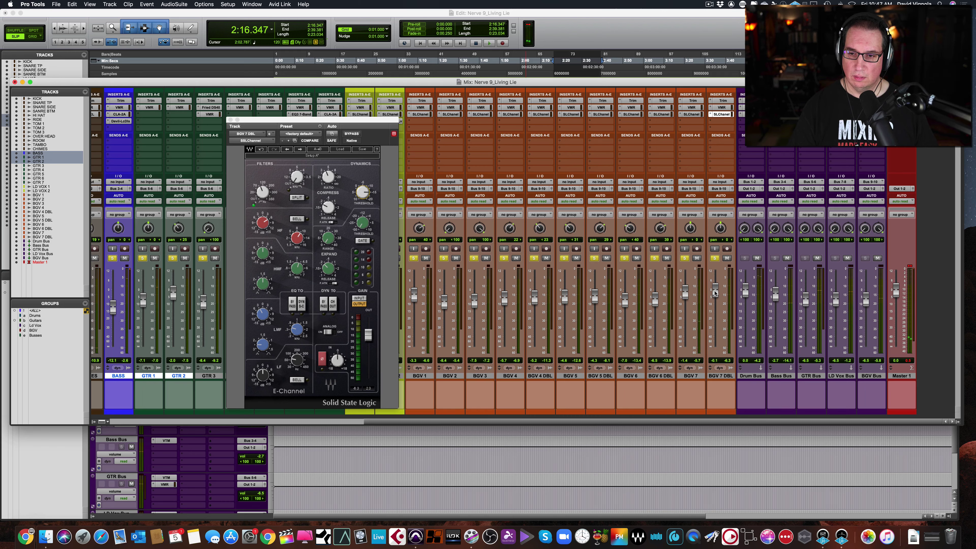
{"action": "key", "text": "space"}
{"action": "left_click_drag", "start_coordinate": [715, 292], "coordinate": [717, 294]}
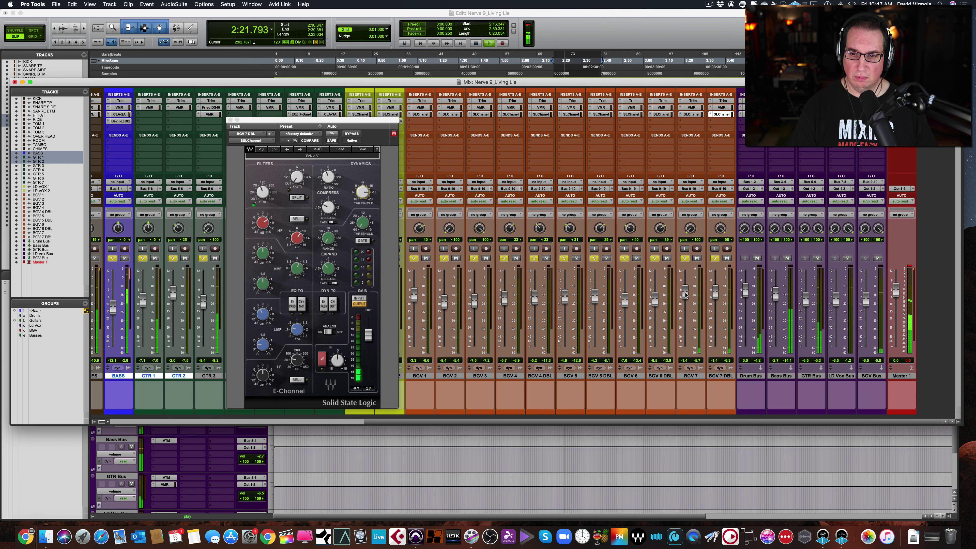
Lower BGV 7 to -4.6 dB and BGV 7 DBL to -4.1 dB, adjust the double's pan while replaying the phrase, and close its SSLChannel
{"action": "mouse_move", "coordinate": [685, 292]}
{"action": "left_mouse_down"}
{"action": "mouse_move", "coordinate": [714, 296]}
{"action": "mouse_move", "coordinate": [682, 295]}
{"action": "left_mouse_up"}
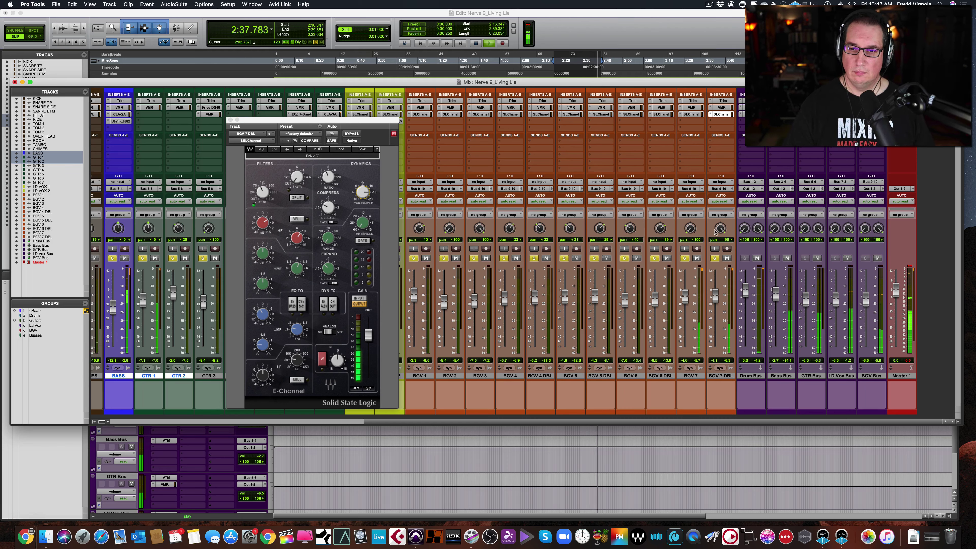
{"action": "left_click_drag", "start_coordinate": [720, 230], "coordinate": [689, 219]}
{"action": "key", "text": "space"}
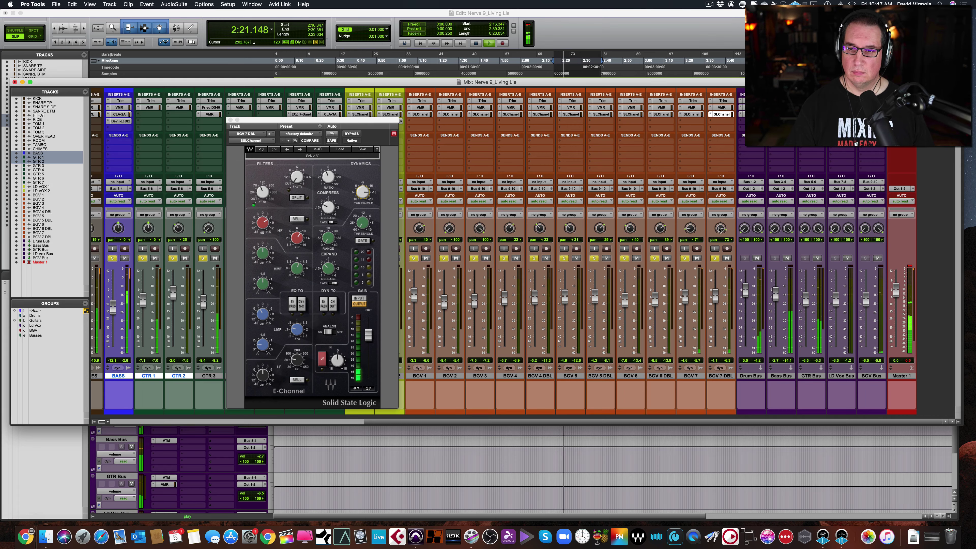
{"action": "left_click_drag", "start_coordinate": [721, 228], "coordinate": [720, 229]}
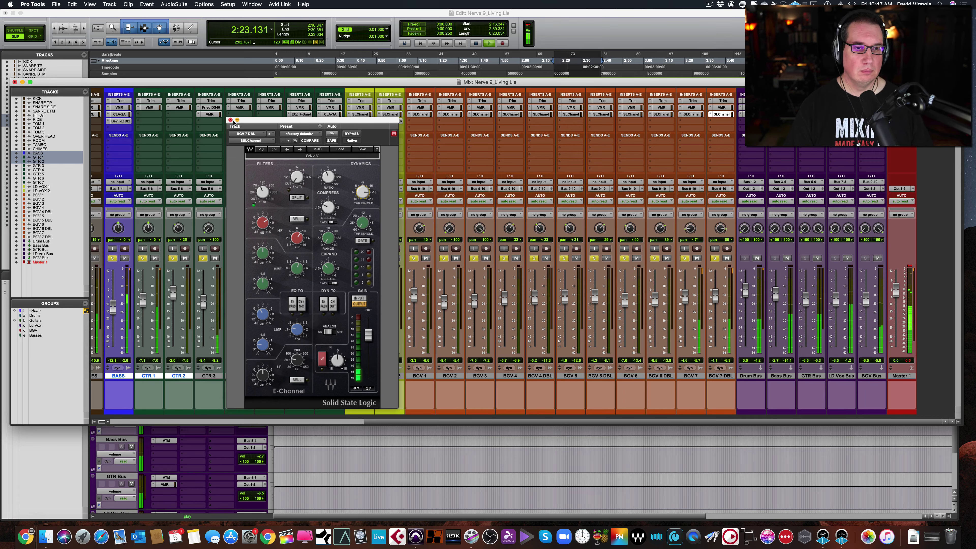
{"action": "left_click", "coordinate": [231, 120]}
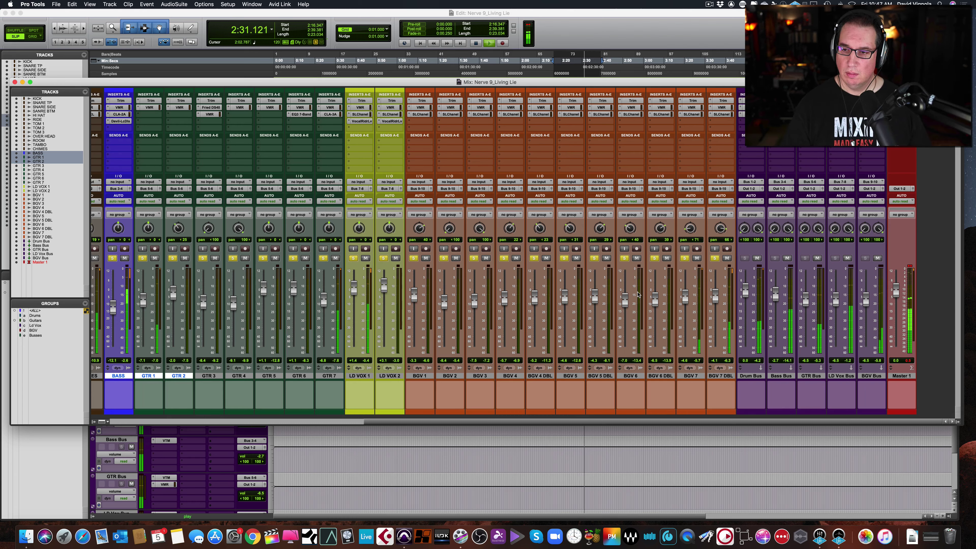
{"action": "key", "text": "space"}
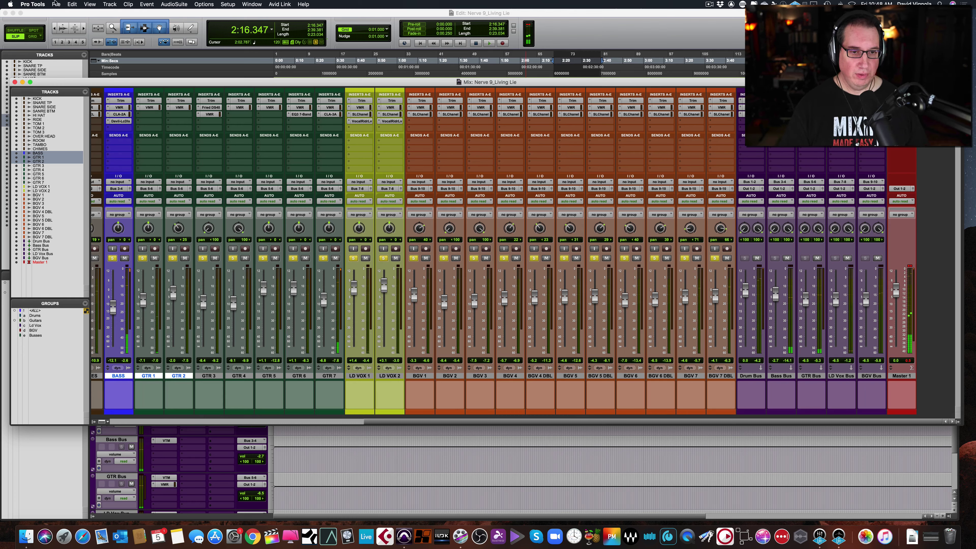
Return to the beginning of the song in the Edit window and play the full mix from there
{"action": "key", "text": "super+equal"}
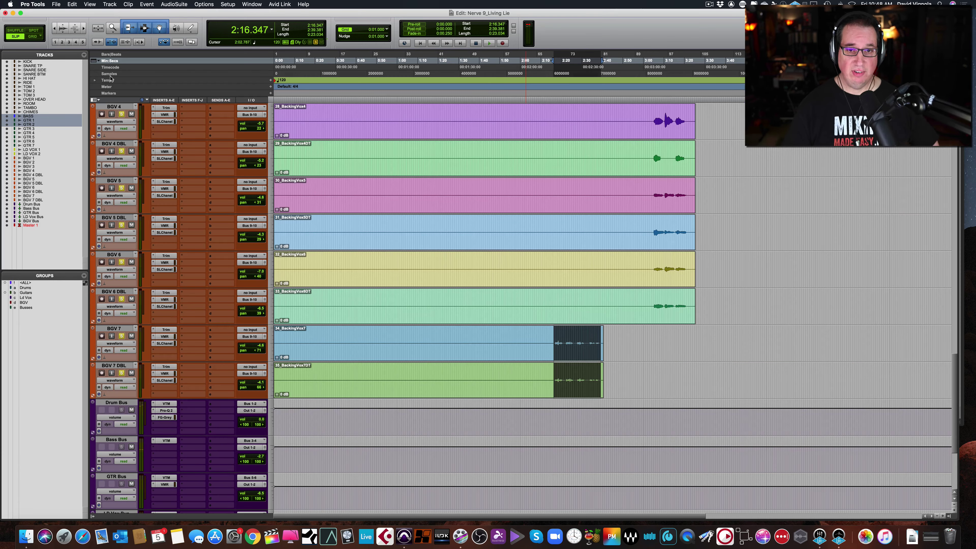
{"action": "scroll", "coordinate": [315, 141], "scroll_direction": "up", "scroll_amount": 8}
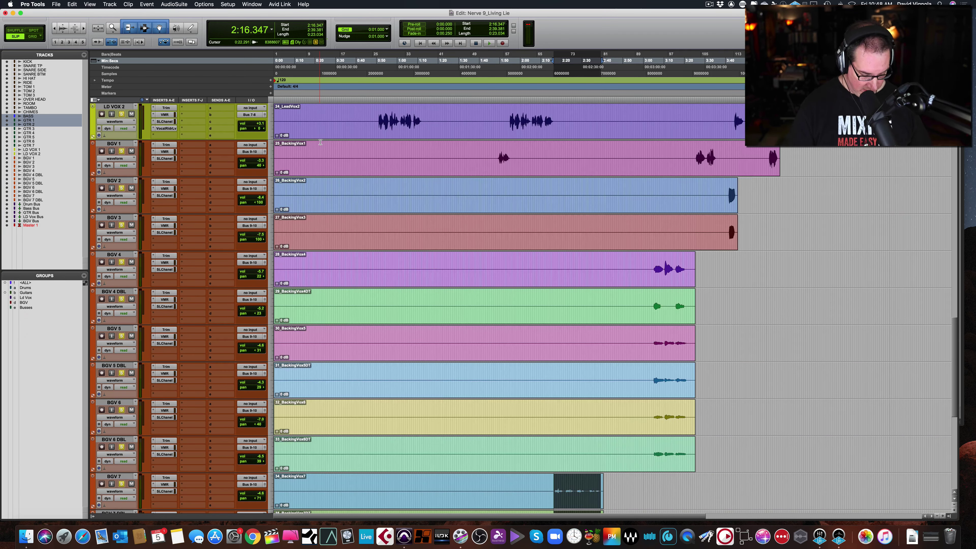
{"action": "key", "text": "super+bracketleft"}
{"action": "key", "text": "super+bracketleft"}
{"action": "key", "text": "super+bracketleft"}
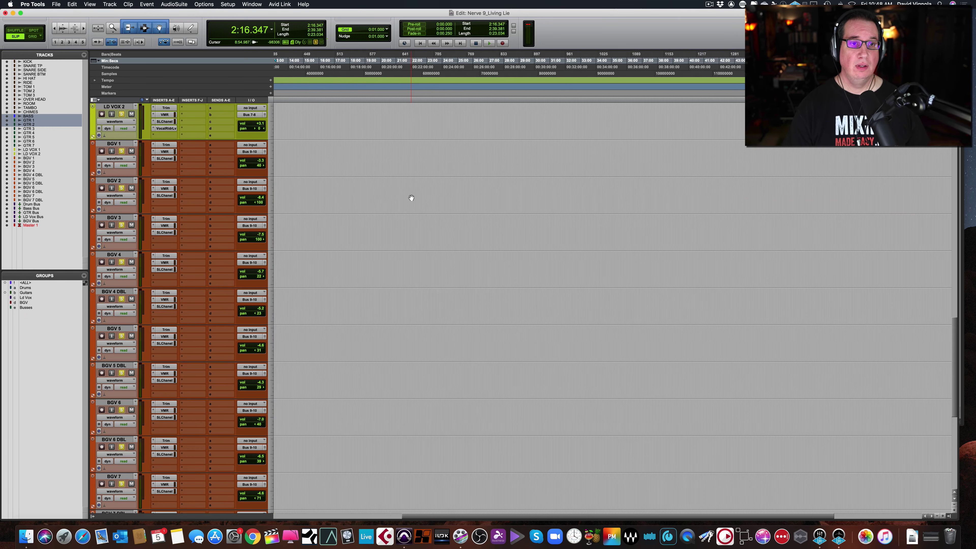
{"action": "scroll", "coordinate": [409, 200], "scroll_direction": "up", "scroll_amount": 10}
{"action": "scroll", "coordinate": [409, 204], "scroll_direction": "up", "scroll_amount": 7}
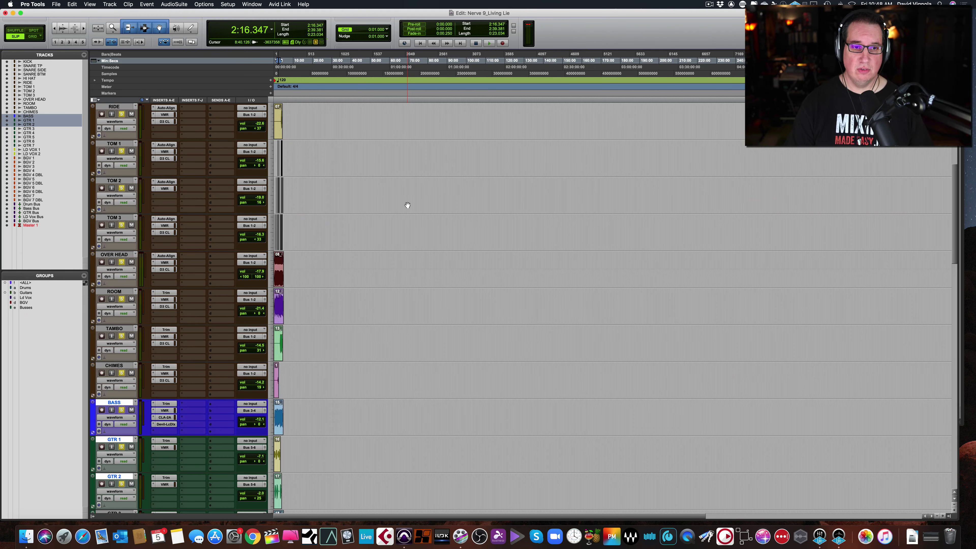
{"action": "key", "text": "super+bracketright"}
{"action": "key", "text": "super+bracketright"}
{"action": "key", "text": "super+bracketright"}
{"action": "key", "text": "super+bracketright"}
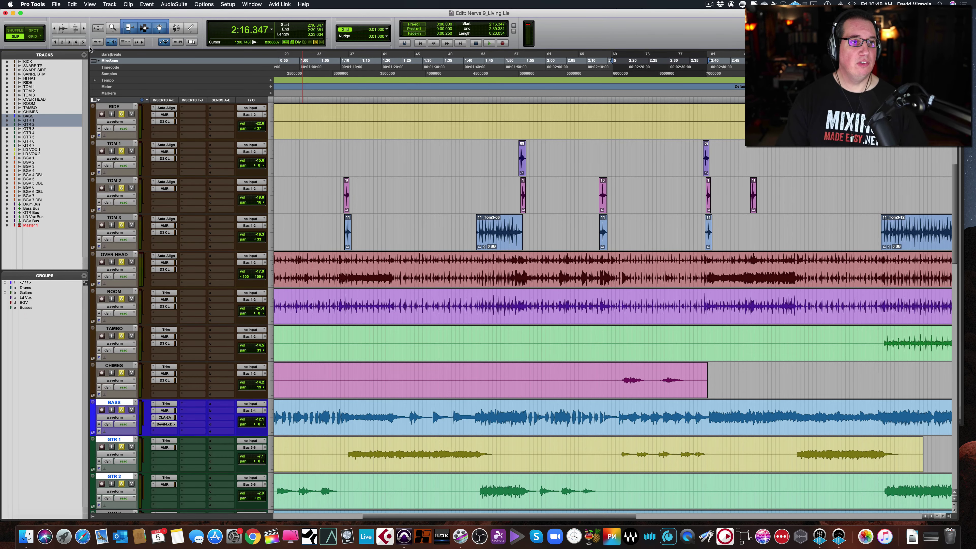
{"action": "left_click", "coordinate": [421, 44]}
{"action": "left_click", "coordinate": [490, 43]}
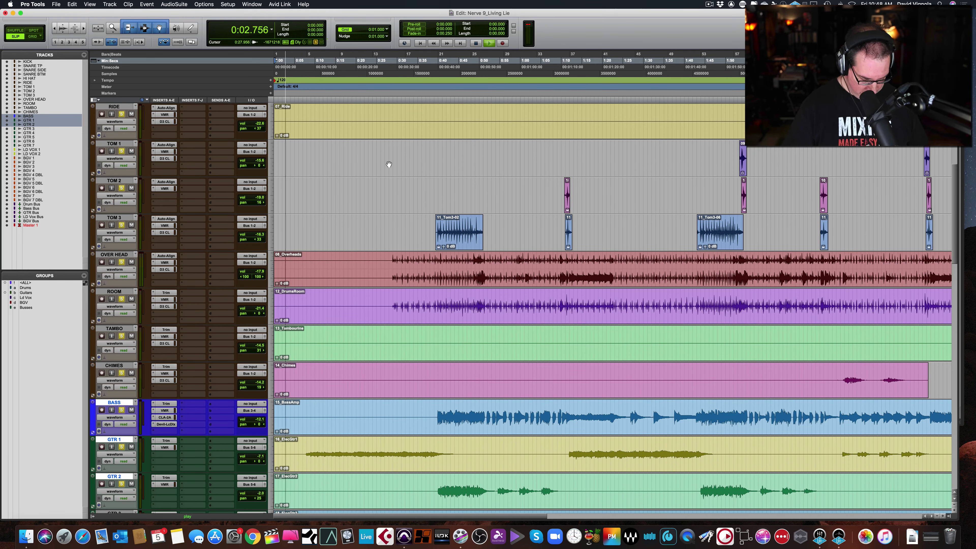
Examine the mixer channels from the drums through the buses to Master 1 while the song plays
{"action": "key", "text": "super+equal"}
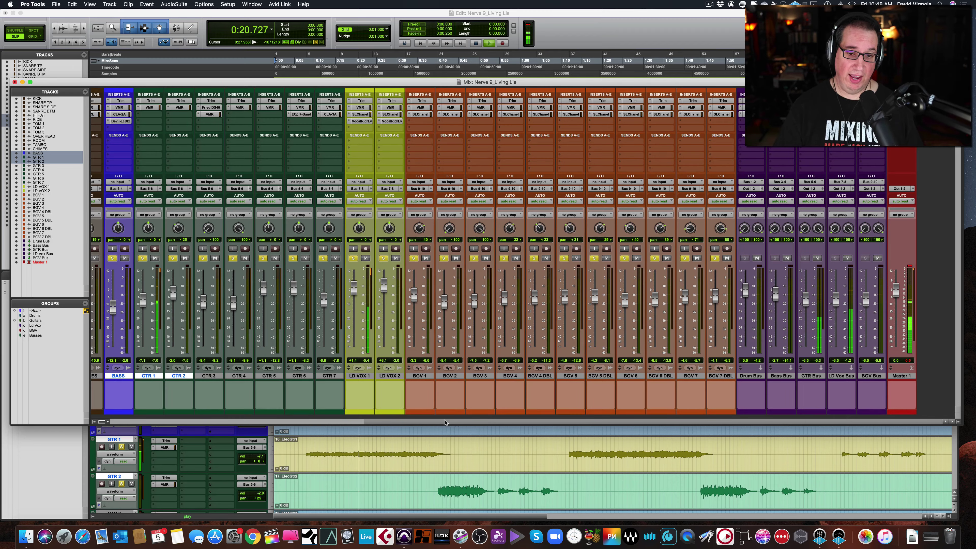
{"action": "left_click_drag", "start_coordinate": [445, 422], "coordinate": [106, 420]}
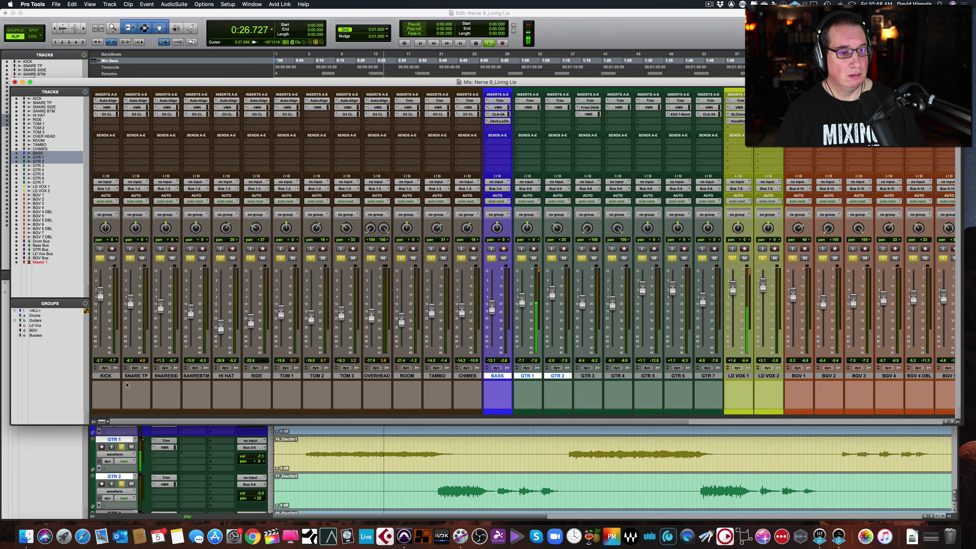
{"action": "left_click_drag", "start_coordinate": [173, 421], "coordinate": [345, 423]}
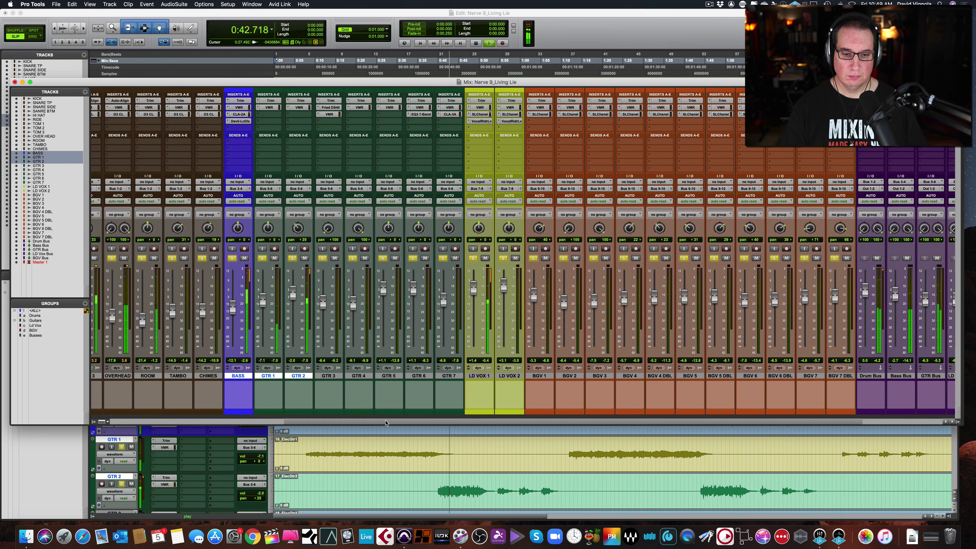
{"action": "left_click_drag", "start_coordinate": [385, 423], "coordinate": [395, 421]}
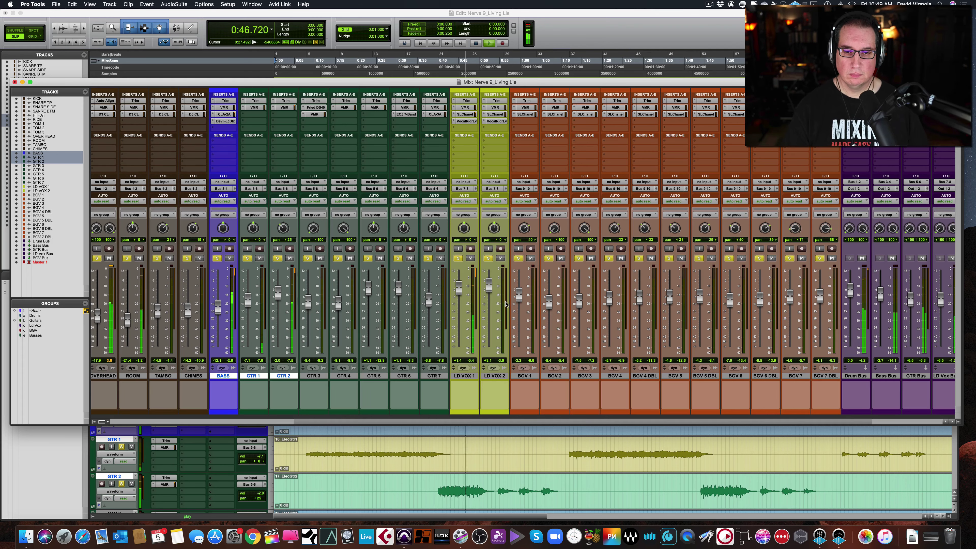
{"action": "left_click_drag", "start_coordinate": [568, 423], "coordinate": [590, 421]}
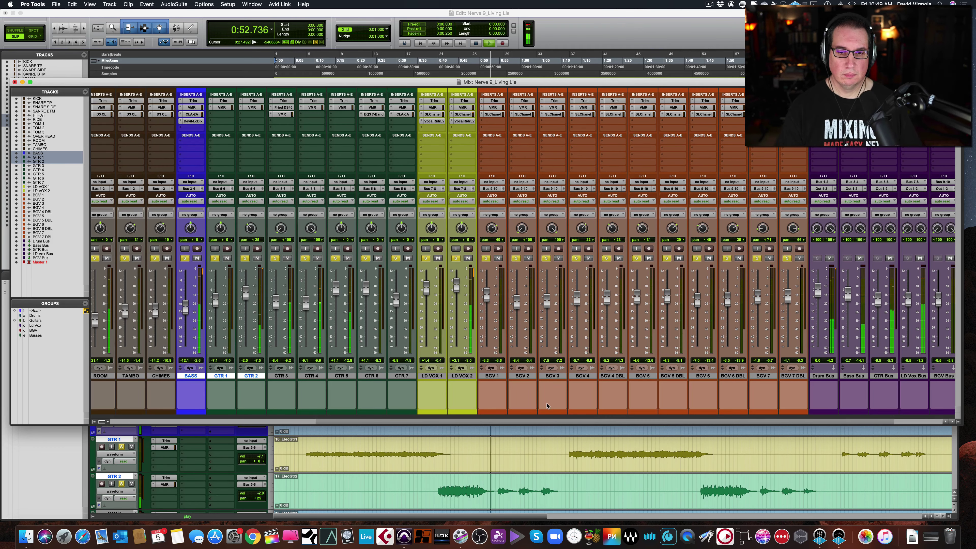
{"action": "mouse_move", "coordinate": [591, 422]}
{"action": "left_mouse_down"}
{"action": "mouse_move", "coordinate": [559, 423]}
{"action": "mouse_move", "coordinate": [594, 420]}
{"action": "left_mouse_up"}
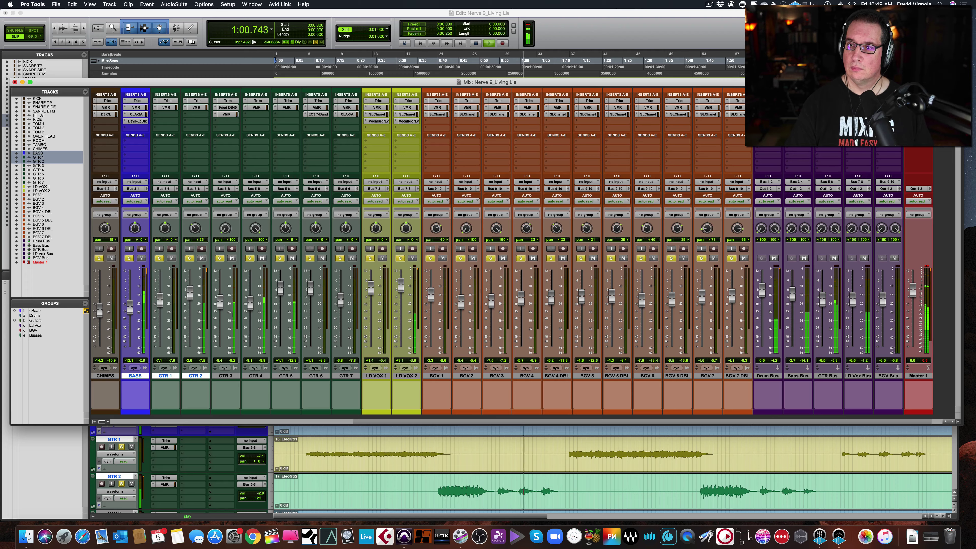
Check the Virtual Tape Machines on LD Vox Bus, and the Virtual Mix Rack, FG-MU and Virtual Tape Machines on Master 1
{"action": "left_click", "coordinate": [858, 107]}
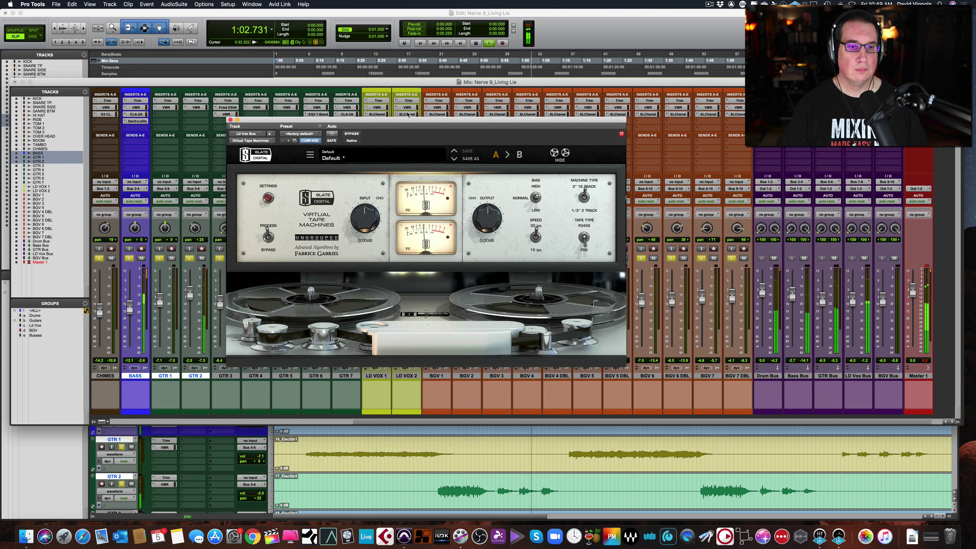
{"action": "left_click", "coordinate": [359, 98]}
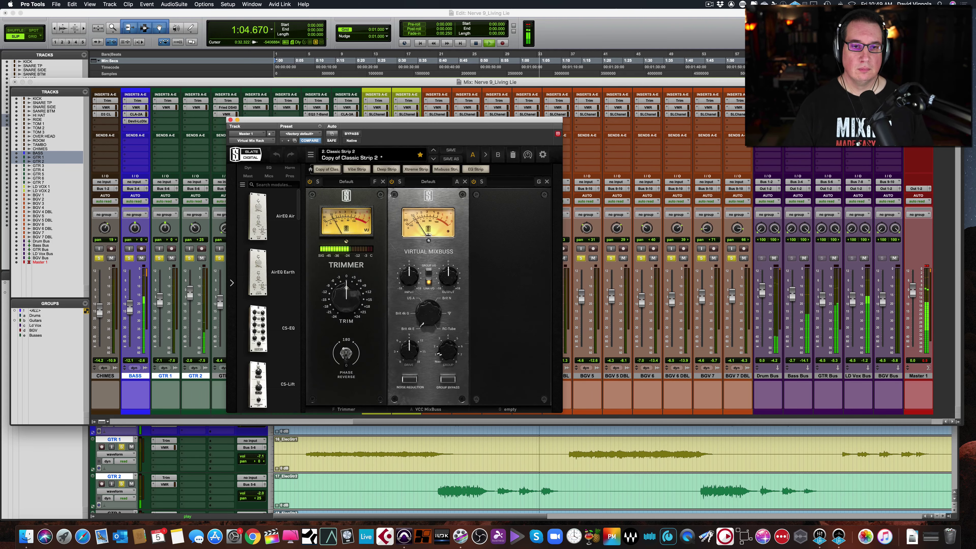
{"action": "left_click", "coordinate": [919, 108]}
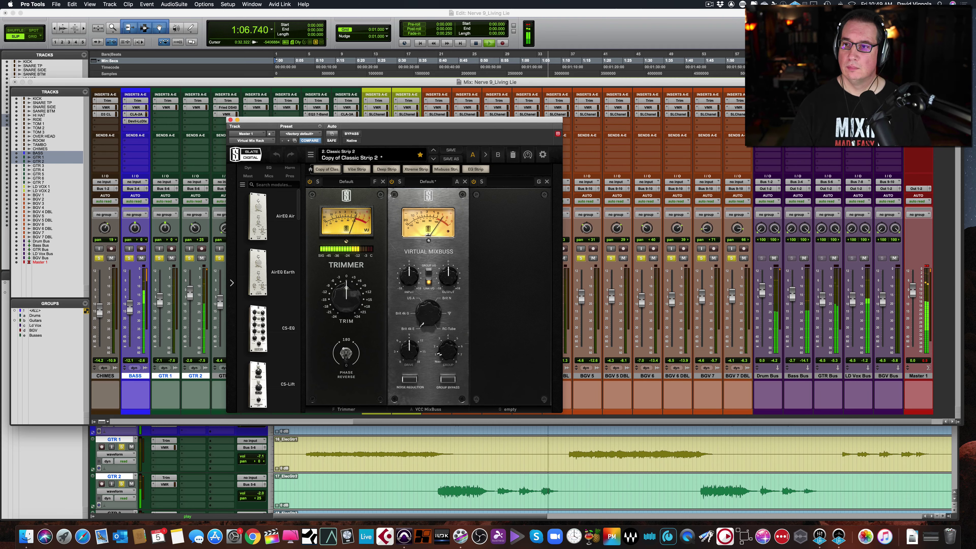
{"action": "left_click", "coordinate": [919, 114]}
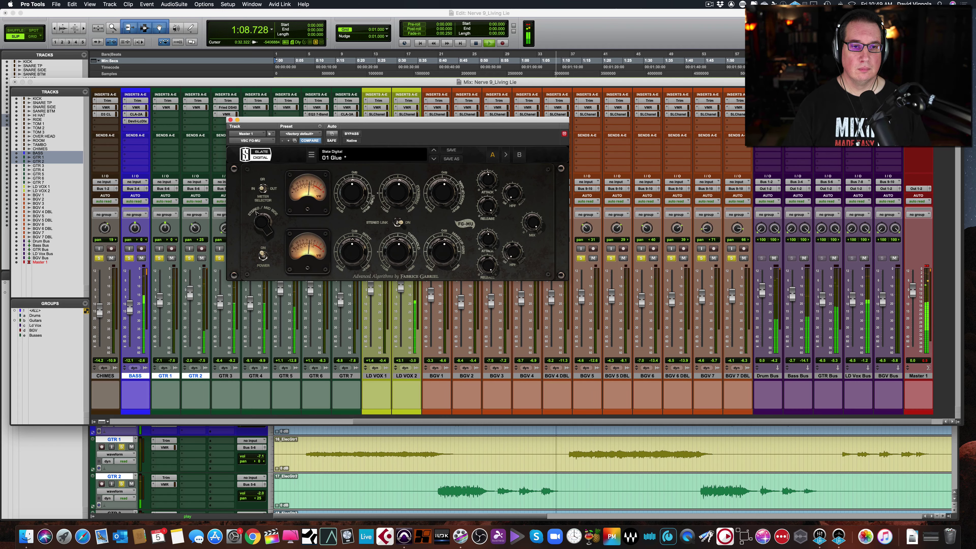
{"action": "left_click", "coordinate": [918, 121]}
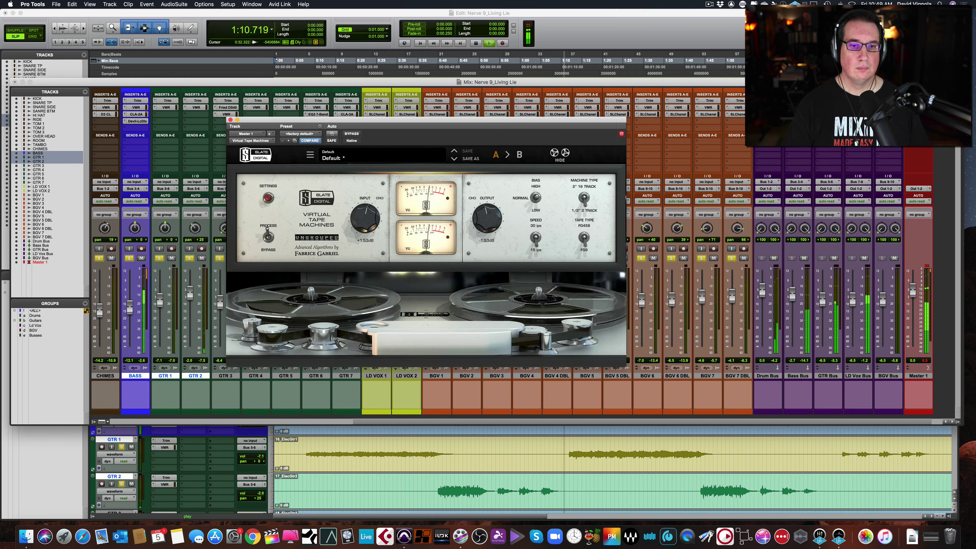
{"action": "left_click", "coordinate": [231, 120]}
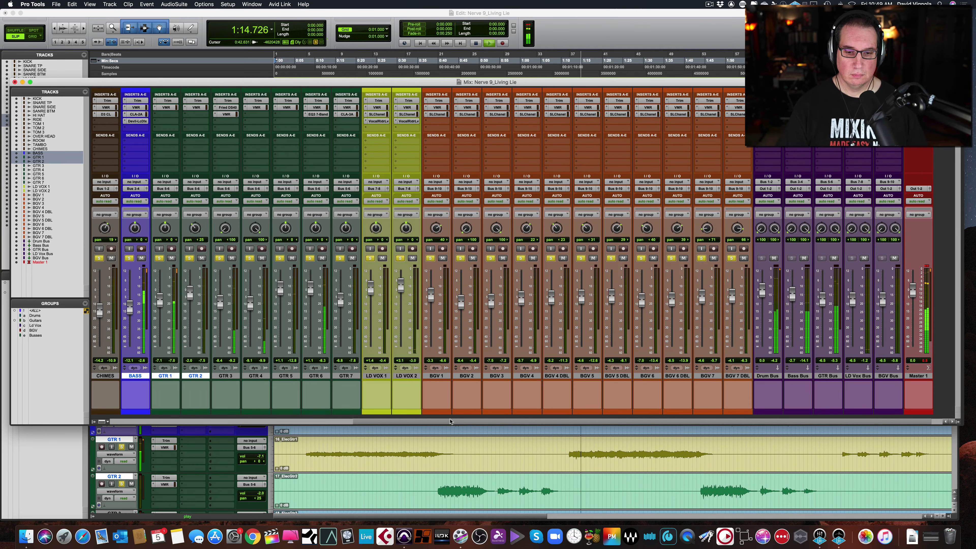
Raise the OVERHEAD fader to -15.3 dB during playback, and stop the song
{"action": "left_click_drag", "start_coordinate": [450, 421], "coordinate": [242, 412]}
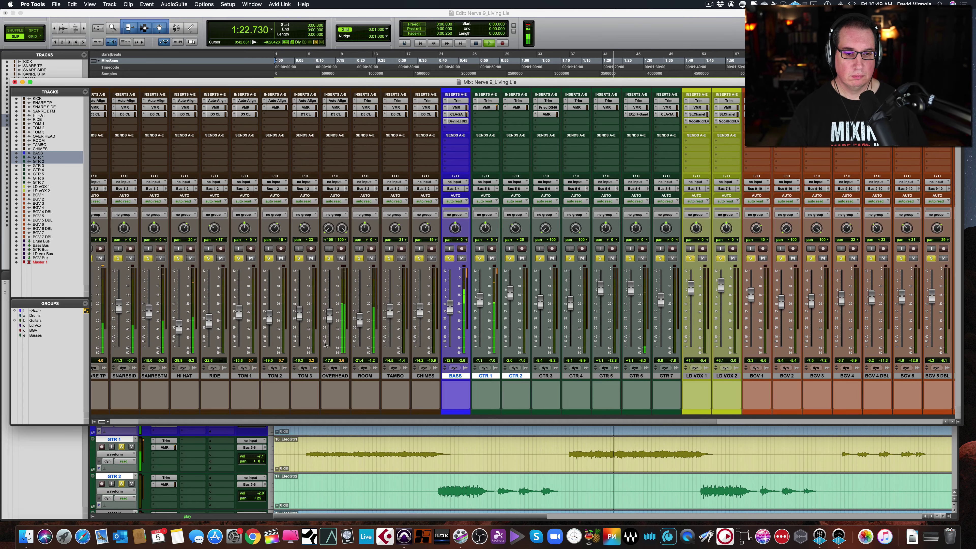
{"action": "mouse_move", "coordinate": [327, 324]}
{"action": "left_mouse_down"}
{"action": "mouse_move", "coordinate": [330, 304]}
{"action": "mouse_move", "coordinate": [329, 313]}
{"action": "left_mouse_up"}
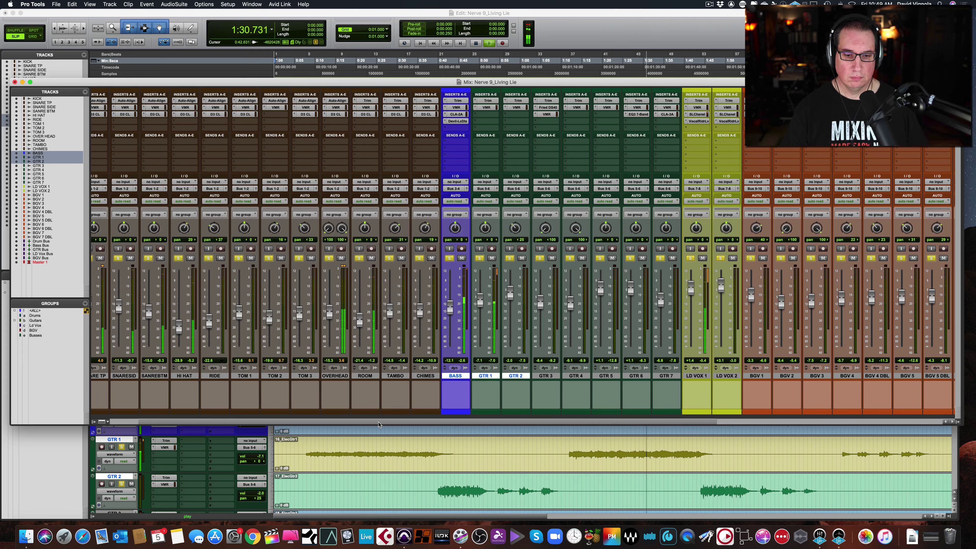
{"action": "left_click_drag", "start_coordinate": [378, 420], "coordinate": [604, 421]}
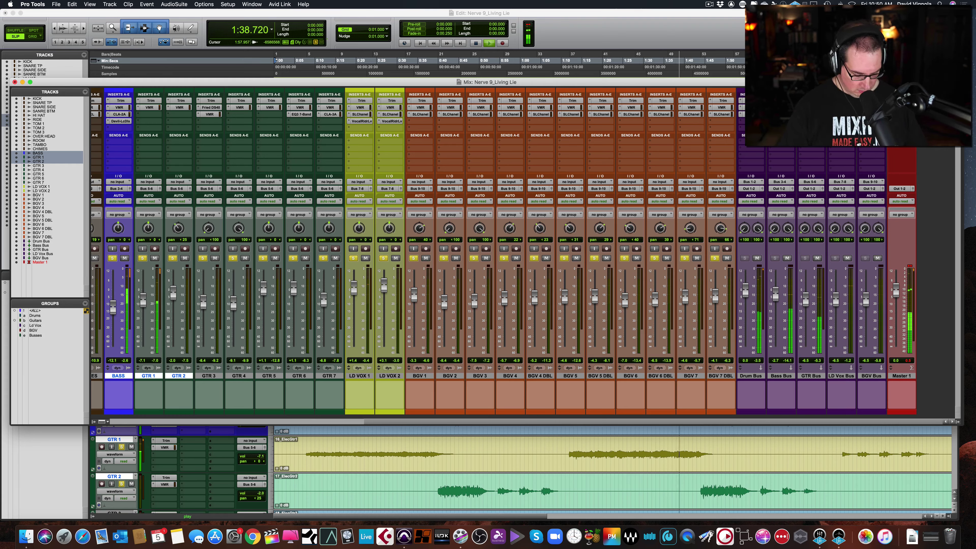
{"action": "key", "text": "space"}
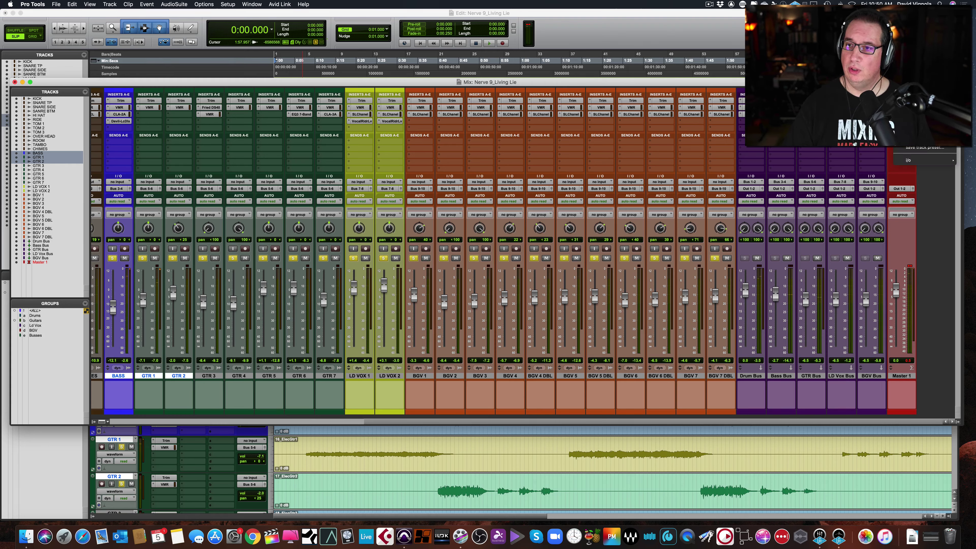
Insert a stereo Slate Digital Virtual Mix Rack on Master 1 and remove its Virtual Channel module
{"action": "mouse_move", "coordinate": [922, 140]}
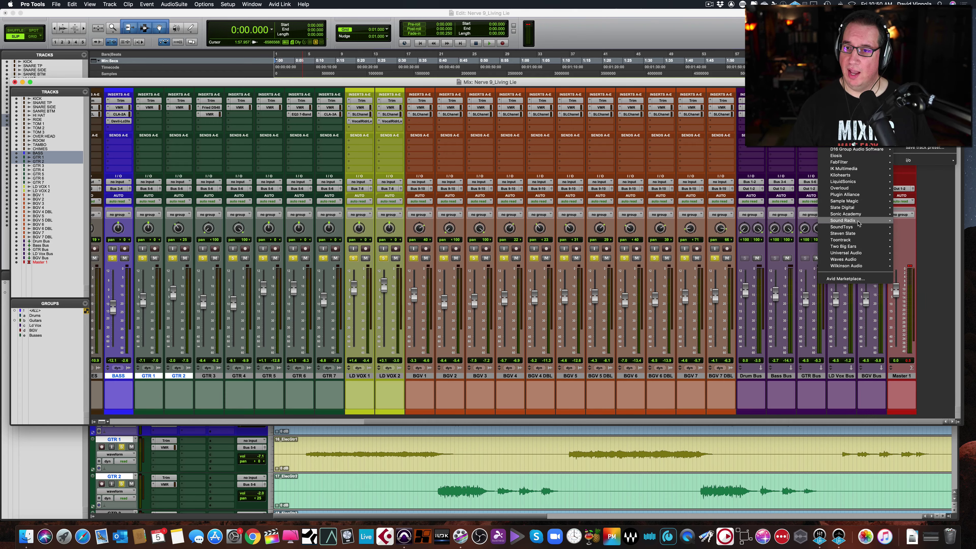
{"action": "mouse_move", "coordinate": [859, 246]}
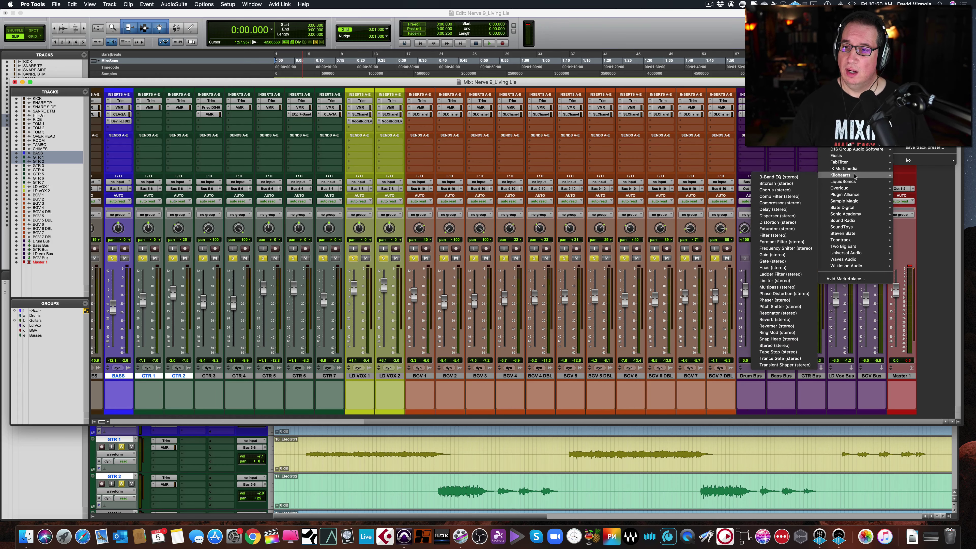
{"action": "mouse_move", "coordinate": [855, 208]}
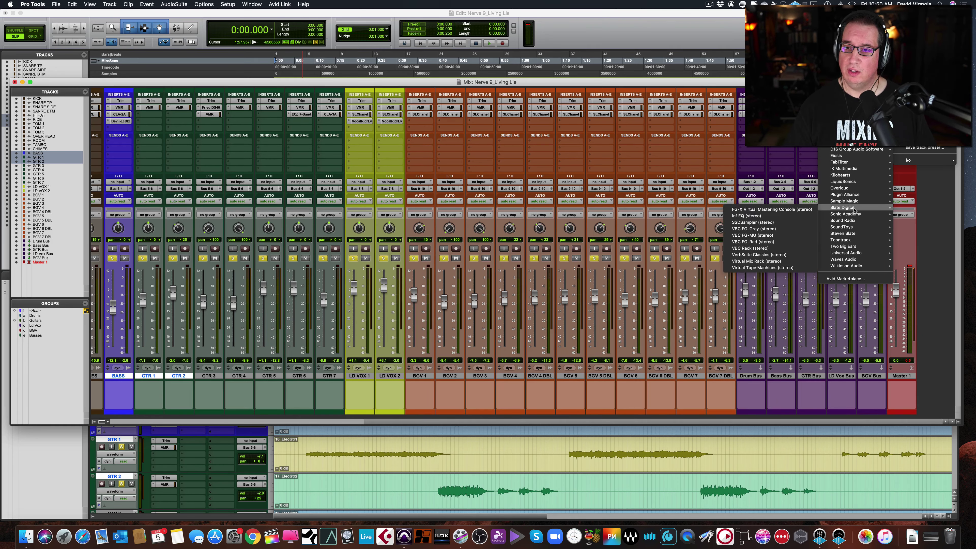
{"action": "left_click", "coordinate": [777, 261]}
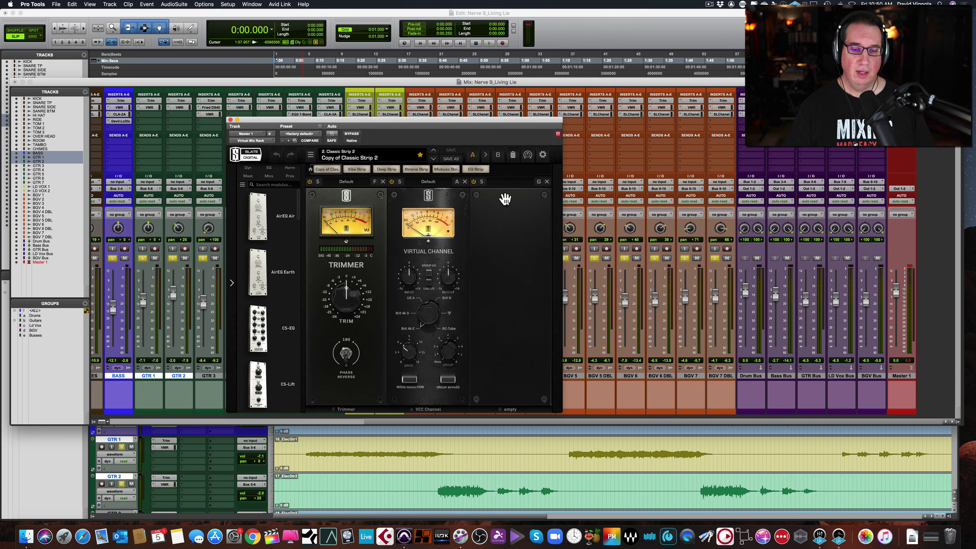
{"action": "left_click", "coordinate": [465, 181]}
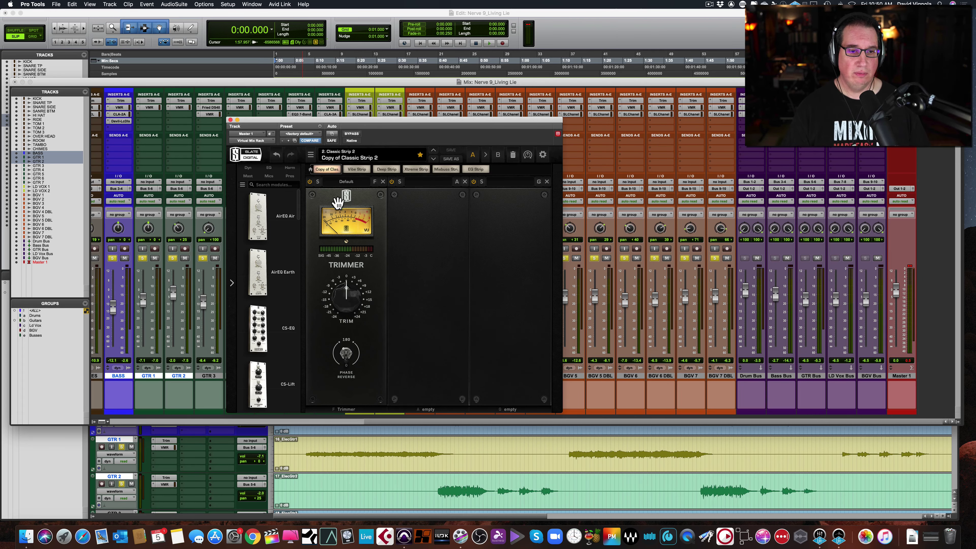
Load the Revival module beside the Trimmer, and raise Shimmer to about 3 and adjust Thickness while playing the song
{"action": "left_click_drag", "start_coordinate": [301, 210], "coordinate": [294, 350]}
{"action": "left_click_drag", "start_coordinate": [260, 305], "coordinate": [415, 287]}
{"action": "key", "text": "space"}
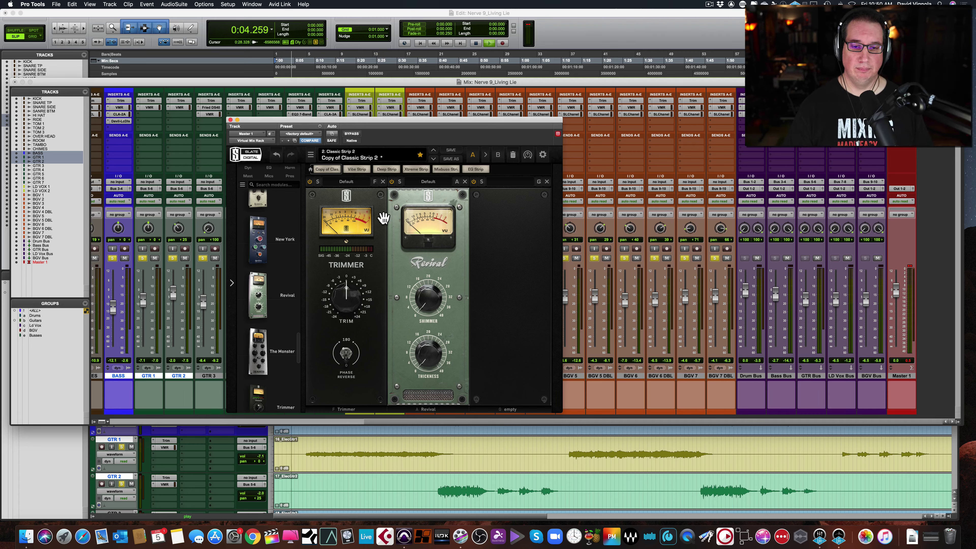
{"action": "left_click_drag", "start_coordinate": [422, 297], "coordinate": [418, 287]}
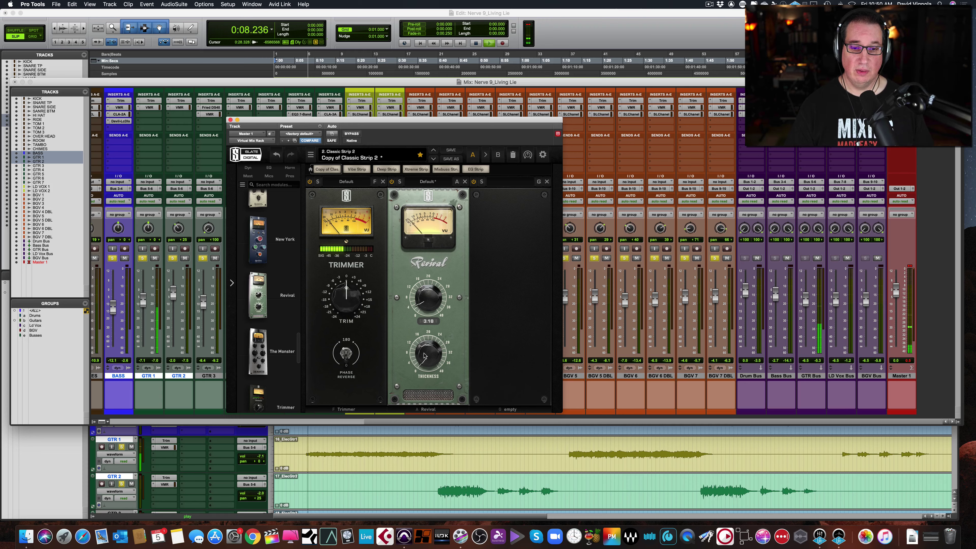
{"action": "left_click", "coordinate": [422, 345]}
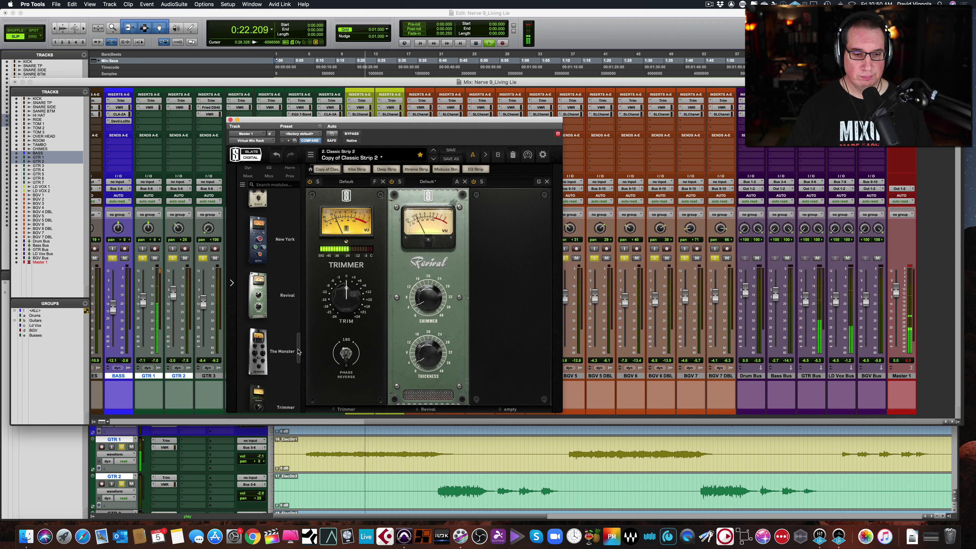
{"action": "scroll", "coordinate": [298, 351], "scroll_direction": "down", "scroll_amount": 10}
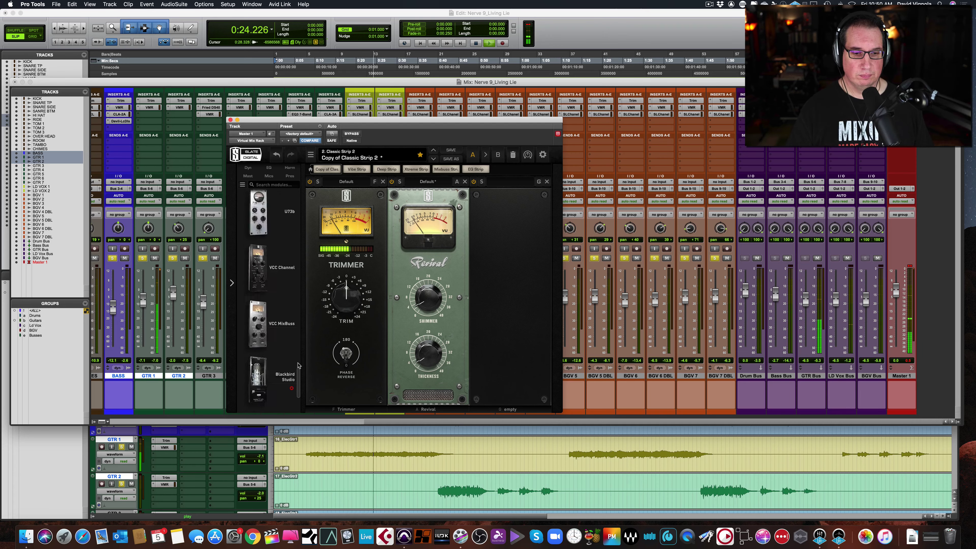
{"action": "scroll", "coordinate": [299, 365], "scroll_direction": "down", "scroll_amount": 8}
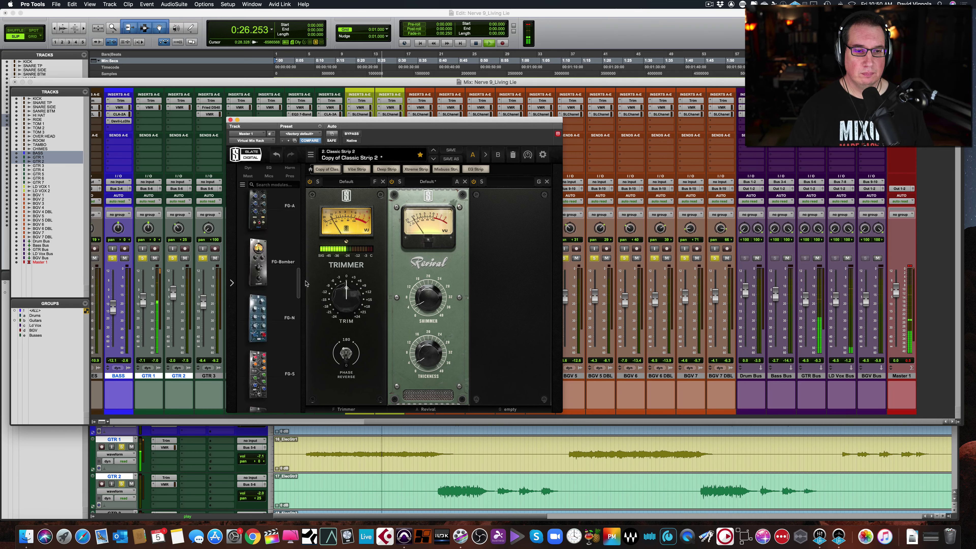
{"action": "scroll", "coordinate": [306, 281], "scroll_direction": "up", "scroll_amount": 4}
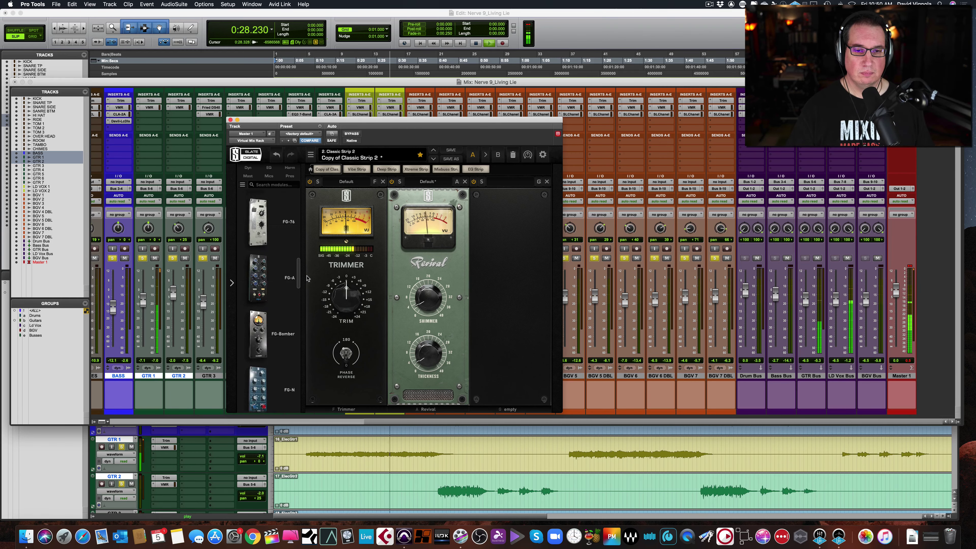
{"action": "scroll", "coordinate": [307, 277], "scroll_direction": "down", "scroll_amount": 4}
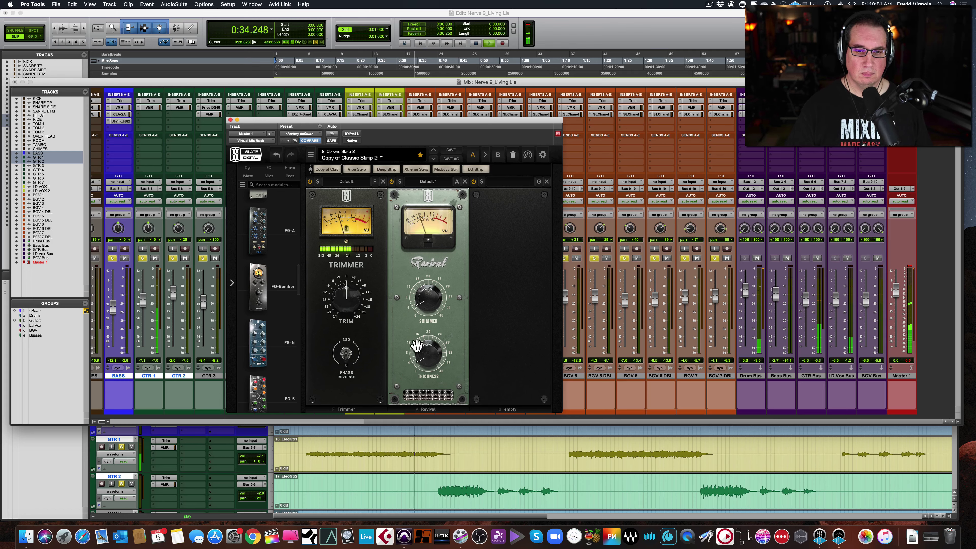
Fine-tune Revival's Thickness and Shimmer on Master 1 while the song plays, and stop playback
{"action": "mouse_move", "coordinate": [423, 359]}
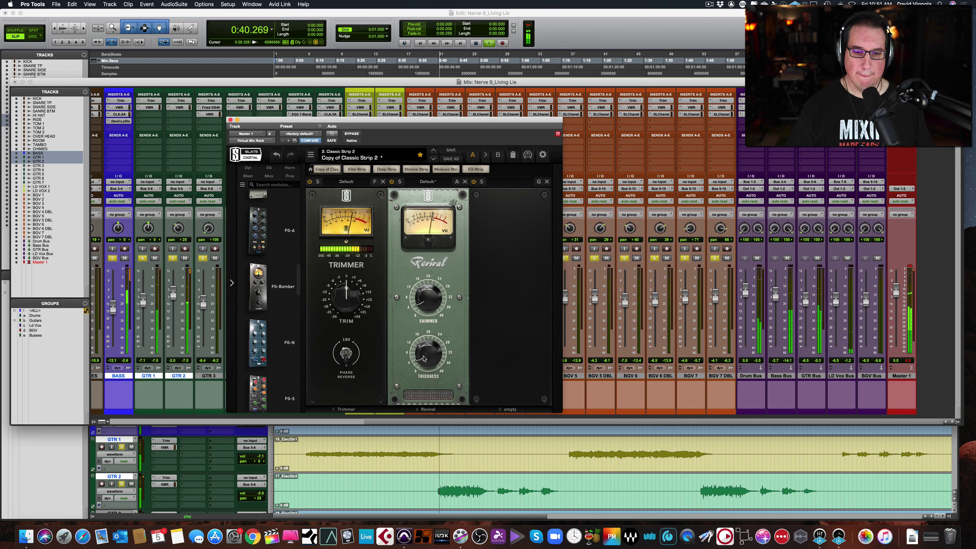
{"action": "left_click_drag", "start_coordinate": [424, 358], "coordinate": [423, 356]}
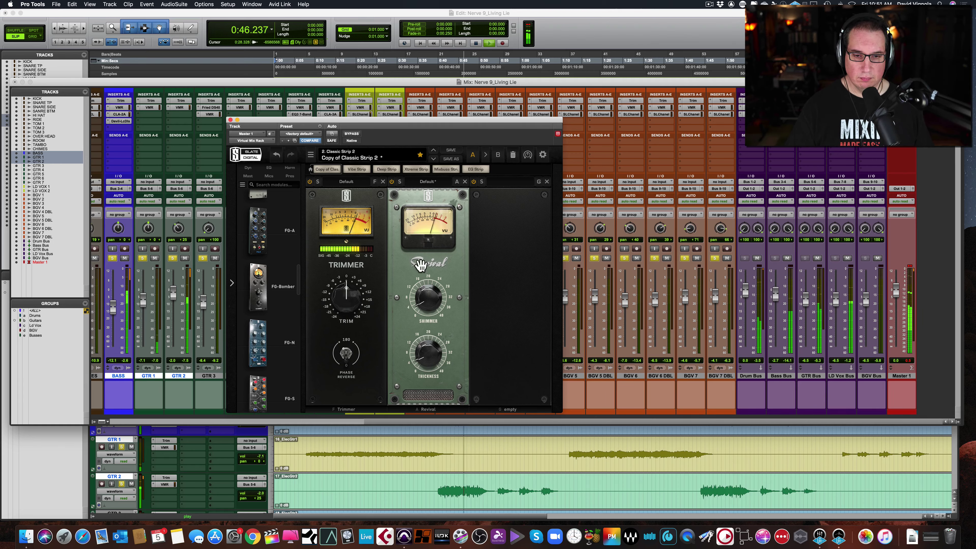
{"action": "mouse_move", "coordinate": [428, 291]}
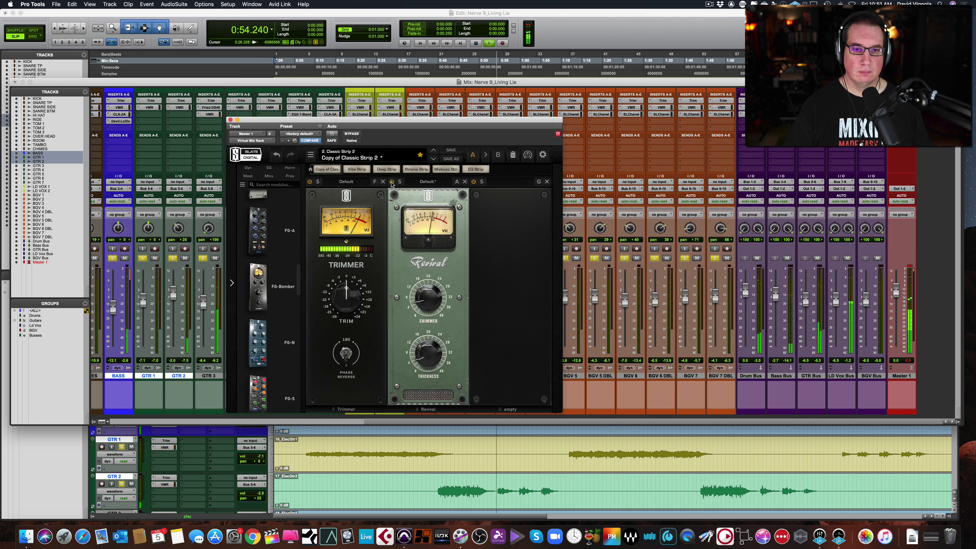
{"action": "left_click_drag", "start_coordinate": [430, 308], "coordinate": [406, 291]}
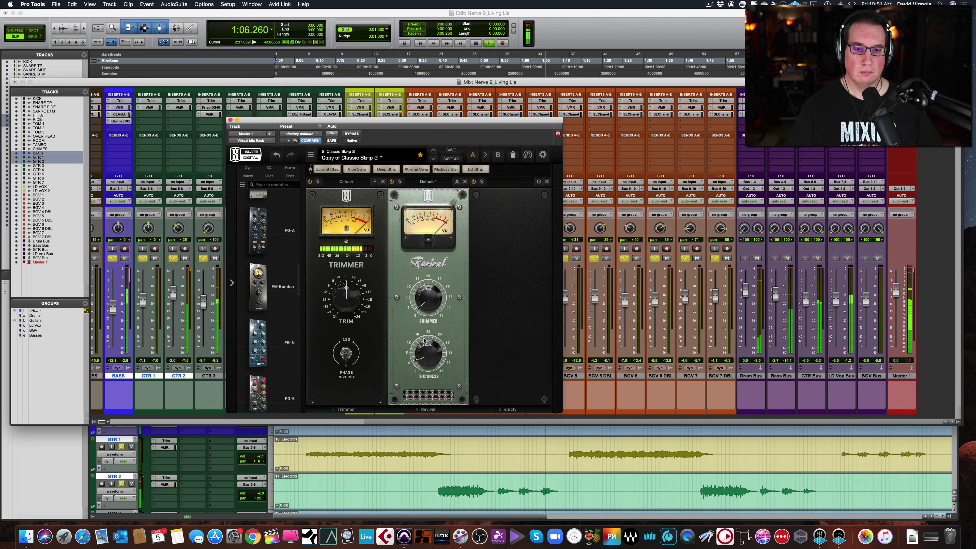
{"action": "left_click_drag", "start_coordinate": [424, 306], "coordinate": [417, 256]}
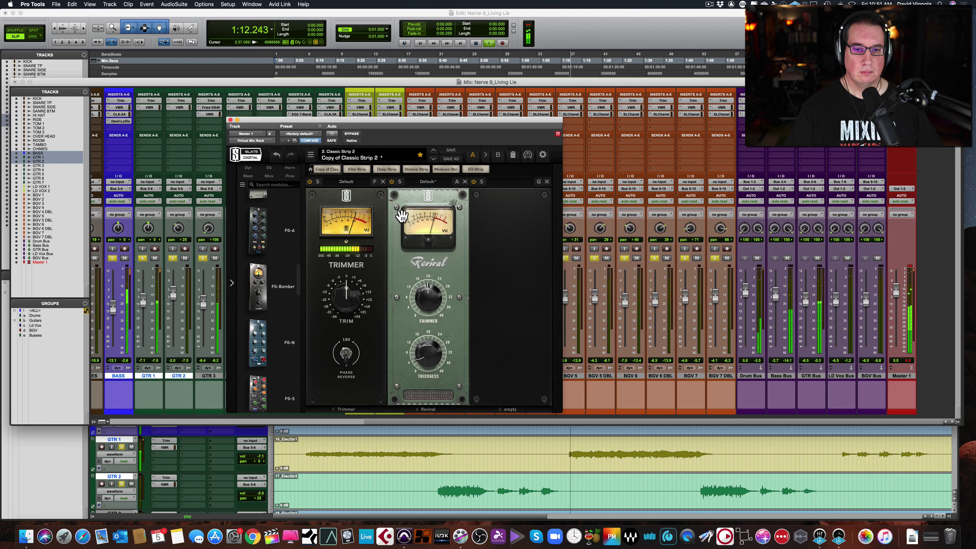
{"action": "key", "text": "space"}
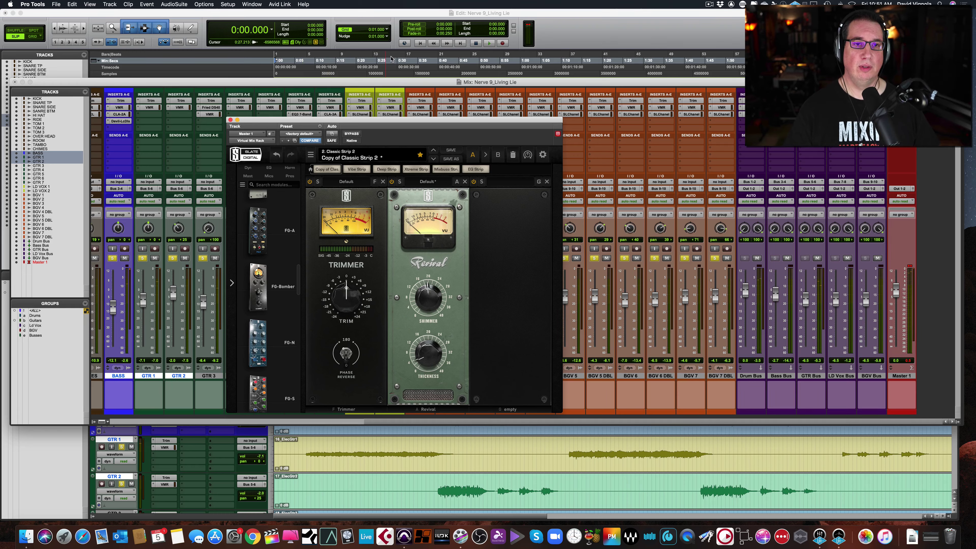
Play from about 0:31, sweep Revival's Shimmer from 0 to 40, settle it at about 12, raise Thickness, and close the plug-in
{"action": "left_click", "coordinate": [404, 60]}
{"action": "key", "text": "space"}
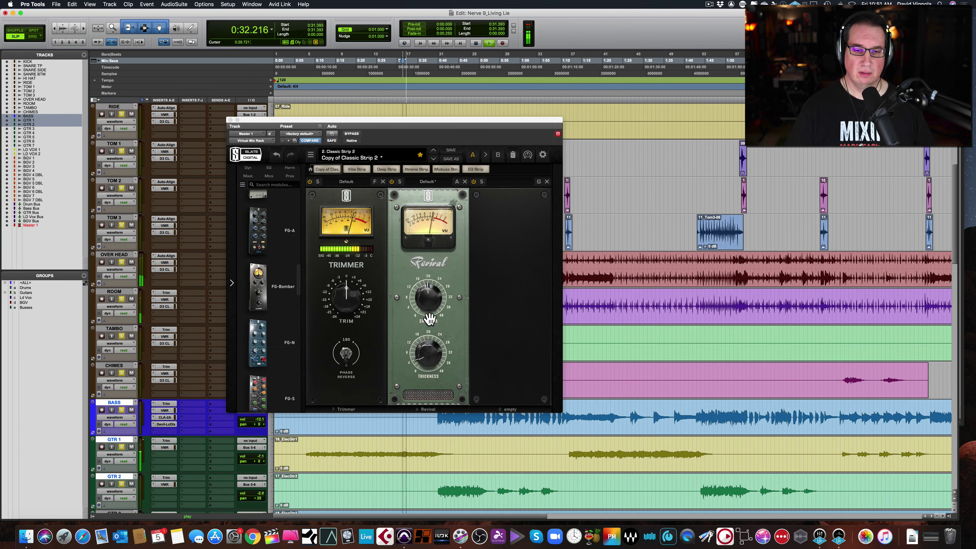
{"action": "left_click_drag", "start_coordinate": [430, 318], "coordinate": [425, 368]}
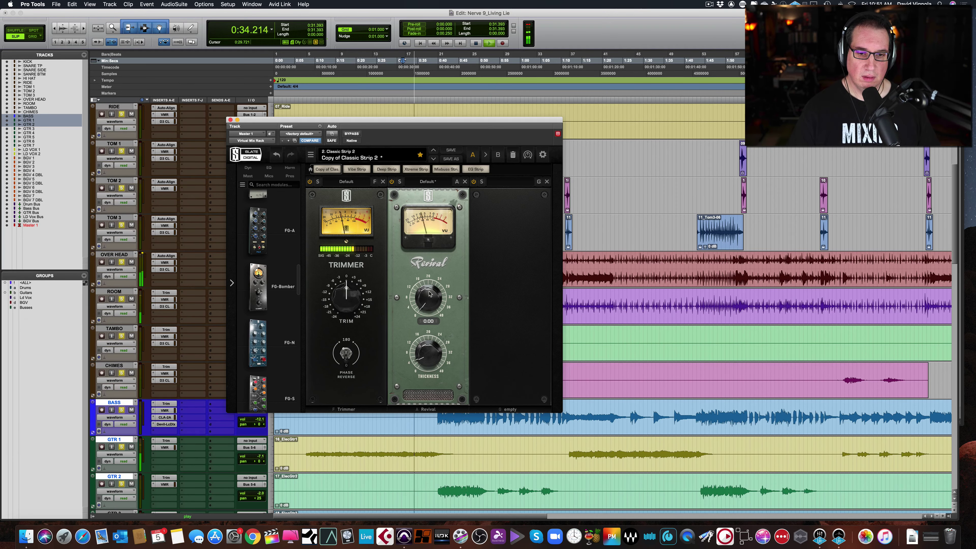
{"action": "left_click_drag", "start_coordinate": [429, 294], "coordinate": [426, 229]}
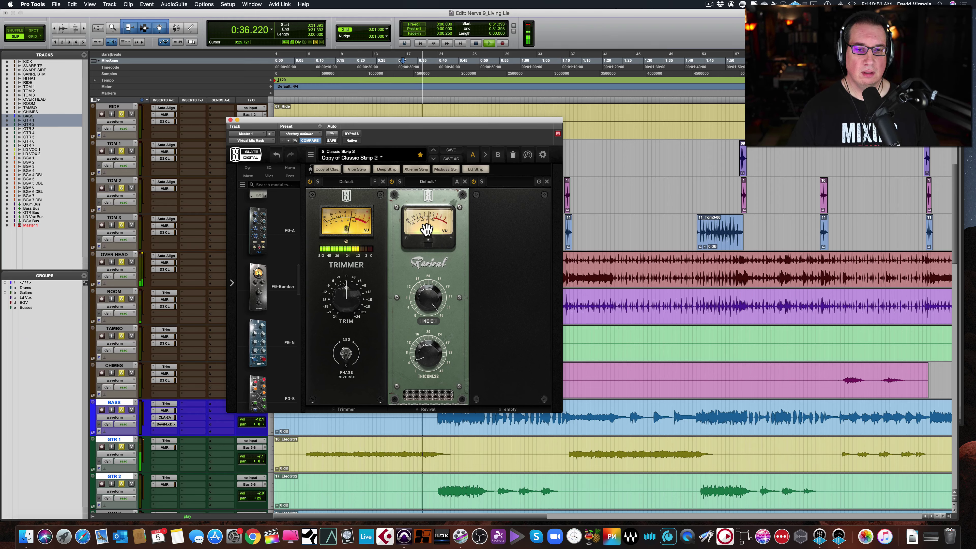
{"action": "left_click_drag", "start_coordinate": [431, 308], "coordinate": [427, 319]}
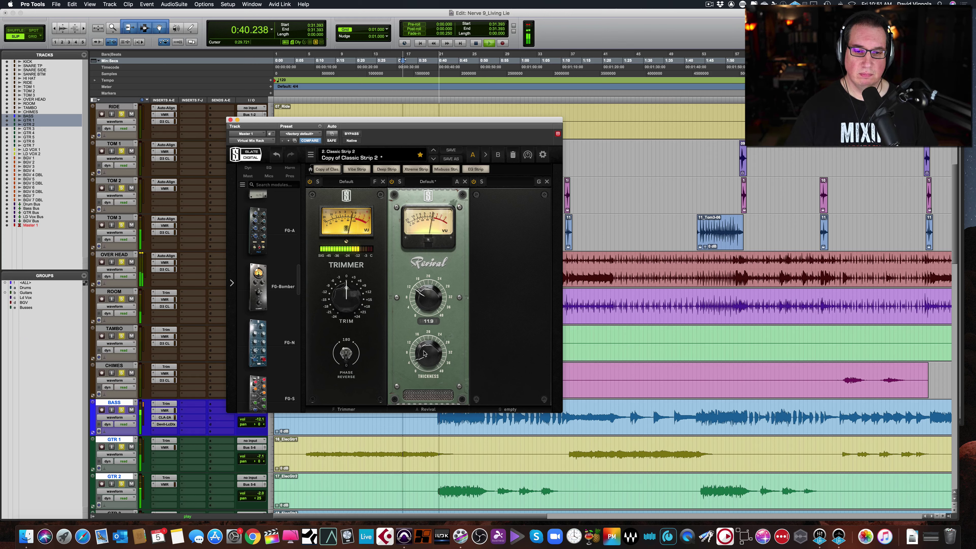
{"action": "left_click_drag", "start_coordinate": [428, 355], "coordinate": [417, 326]}
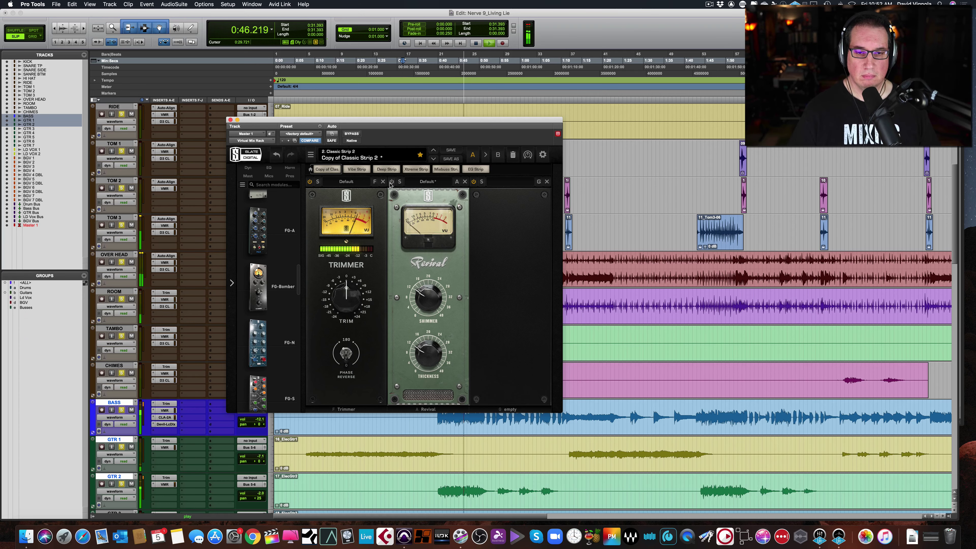
{"action": "left_click", "coordinate": [231, 119]}
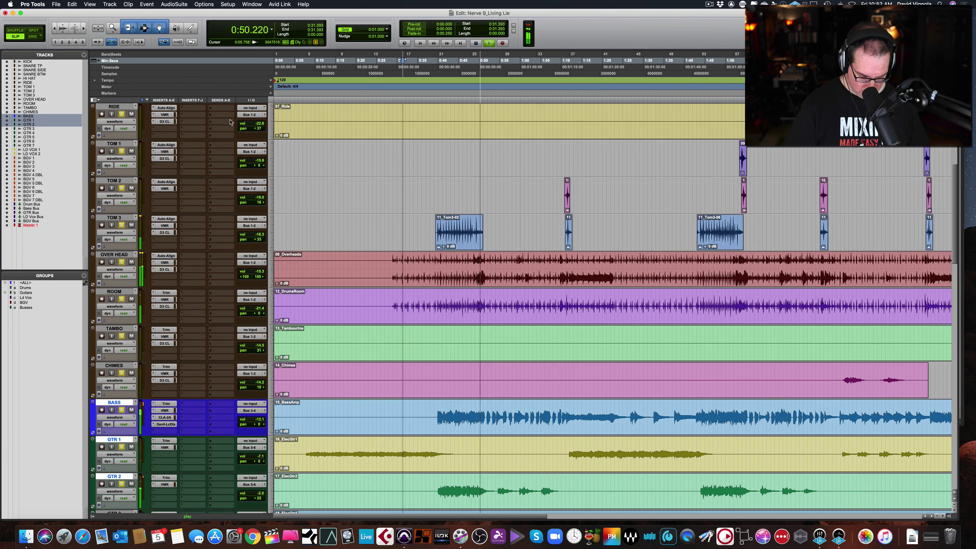
Show the Mix window, reopen Master 1's Virtual Mix Rack to check the Revival settings during playback, and stop the song
{"action": "key", "text": "super+equal"}
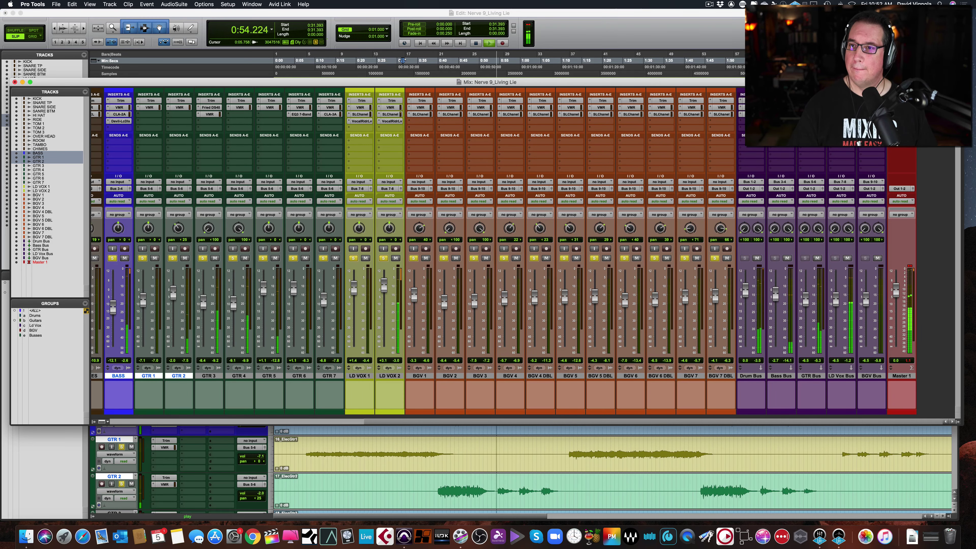
{"action": "key", "text": "ctrl+alt+super+w"}
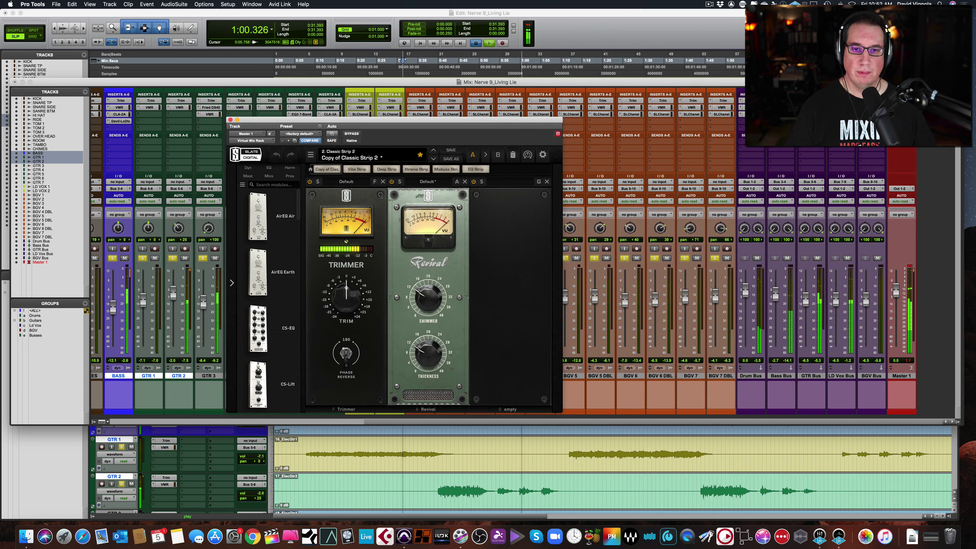
{"action": "key", "text": "space"}
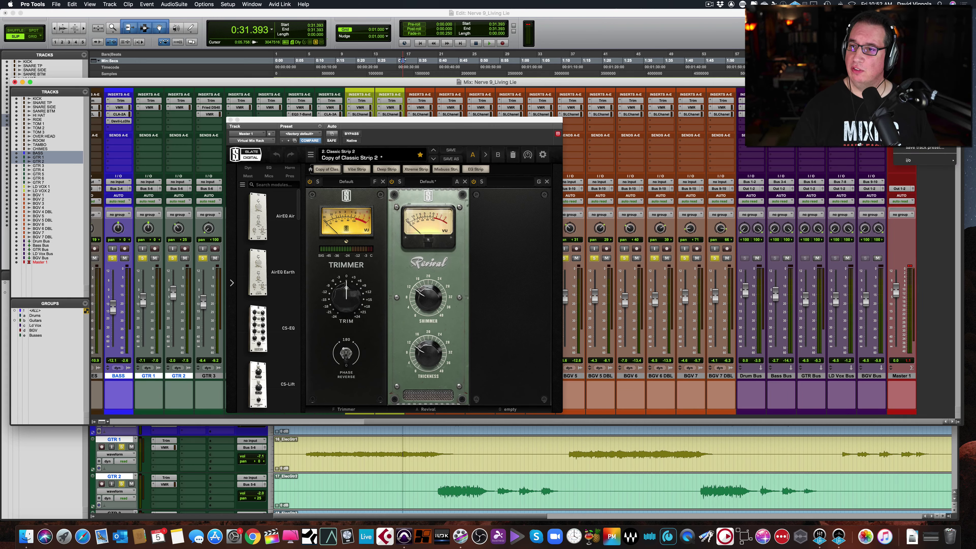
Insert a stereo Slate Digital Virtual Tape Machines on Master 1 and set its tape speed to 15 ips during playback
{"action": "mouse_move", "coordinate": [922, 142]}
{"action": "mouse_move", "coordinate": [847, 258]}
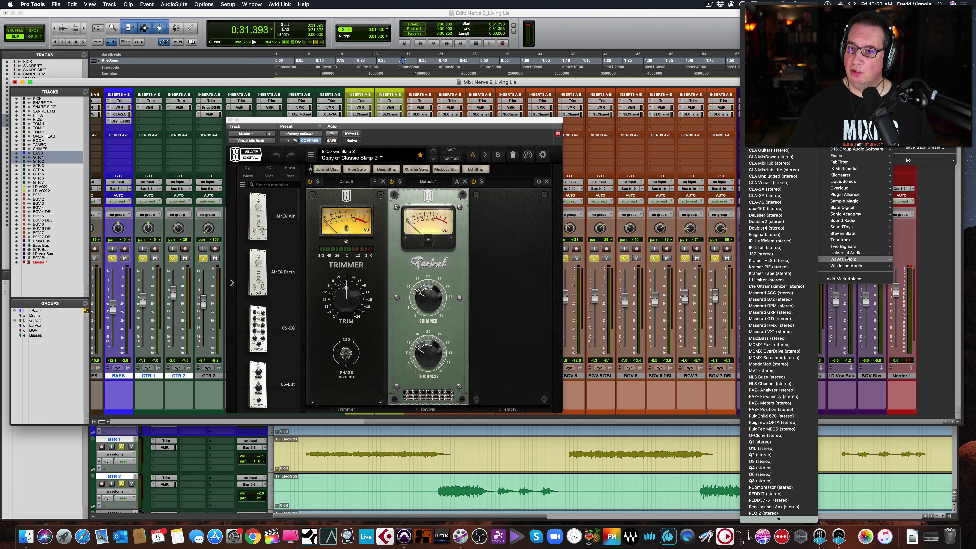
{"action": "mouse_move", "coordinate": [847, 208]}
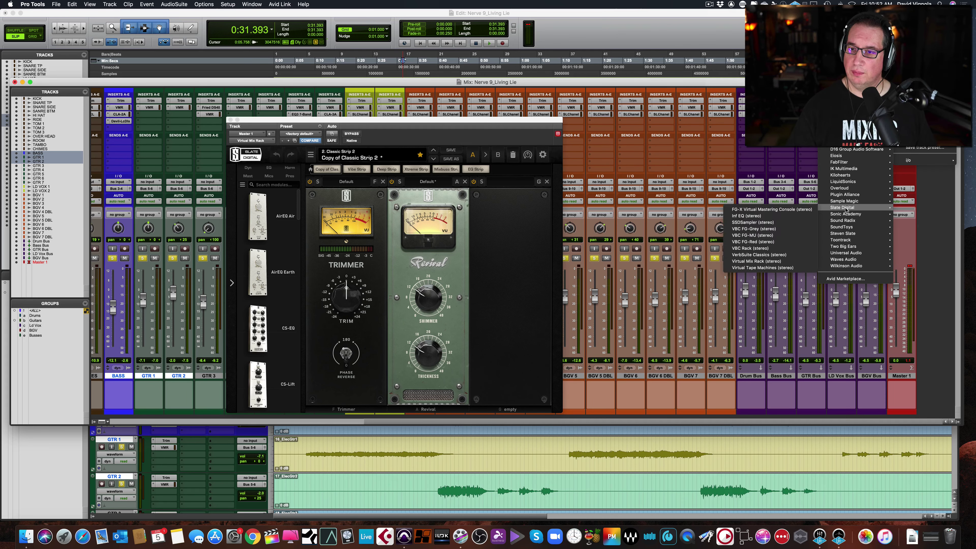
{"action": "left_click", "coordinate": [784, 268]}
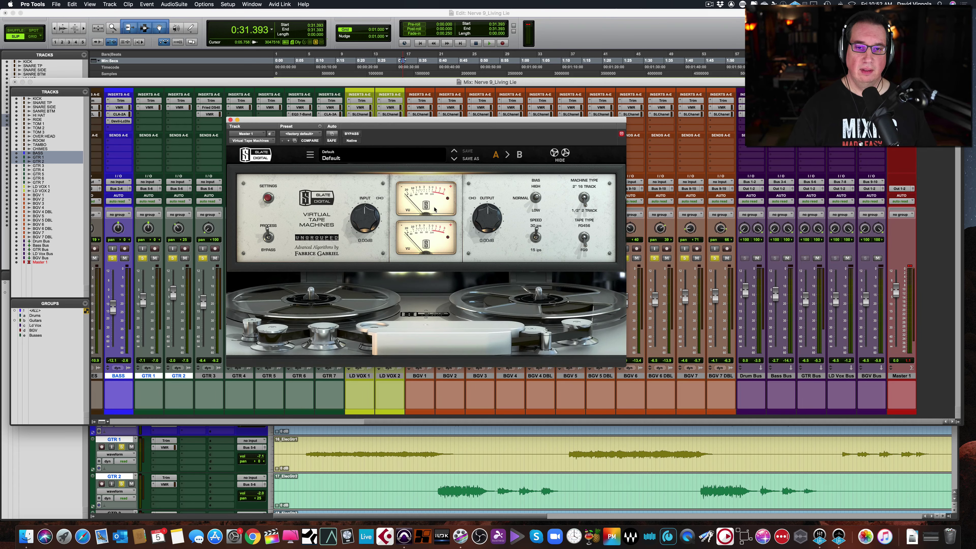
{"action": "key", "text": "space"}
{"action": "left_click", "coordinate": [535, 238]}
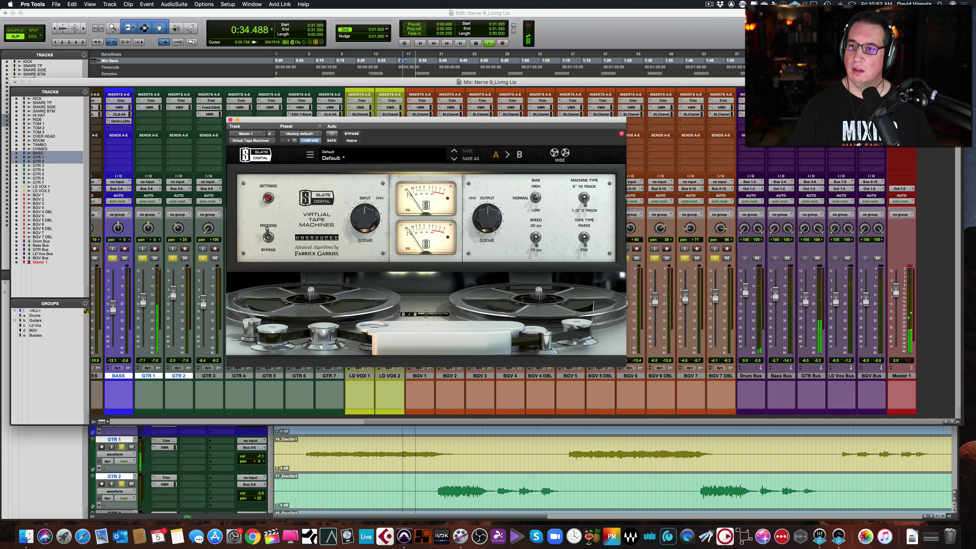
Set Revival's Shimmer to about 15.3 in Master 1's Virtual Mix Rack during playback, close the plug-in, and stop the song
{"action": "left_click", "coordinate": [902, 114]}
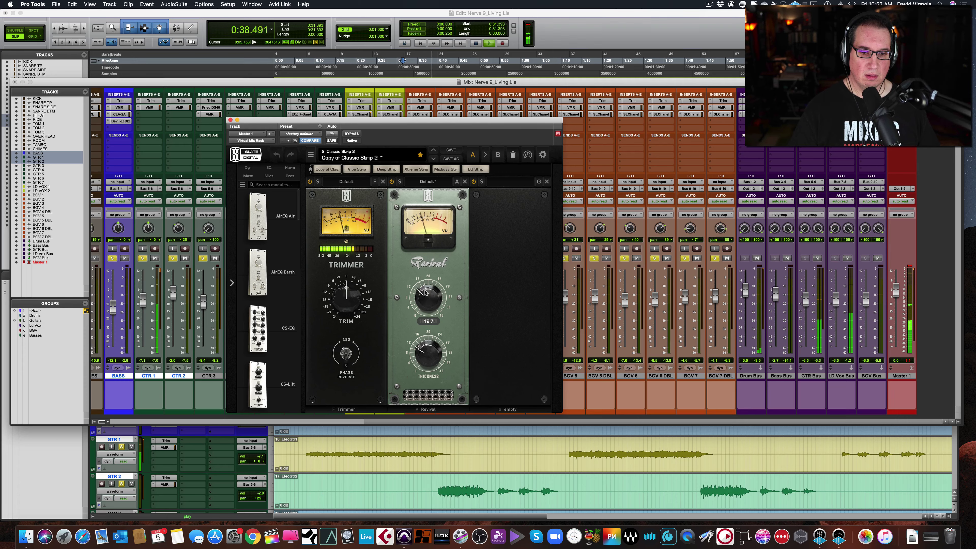
{"action": "left_click_drag", "start_coordinate": [426, 283], "coordinate": [425, 293]}
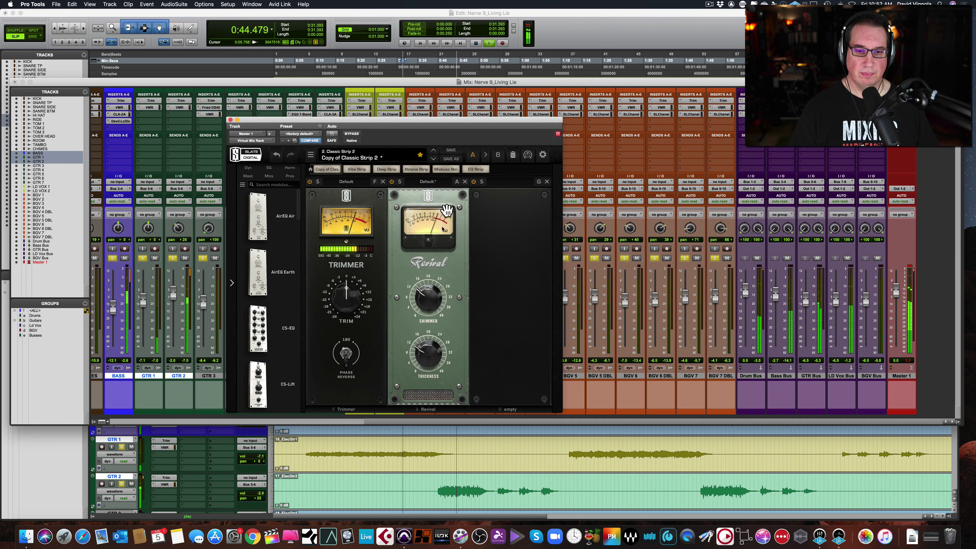
{"action": "left_click_drag", "start_coordinate": [424, 306], "coordinate": [425, 293]}
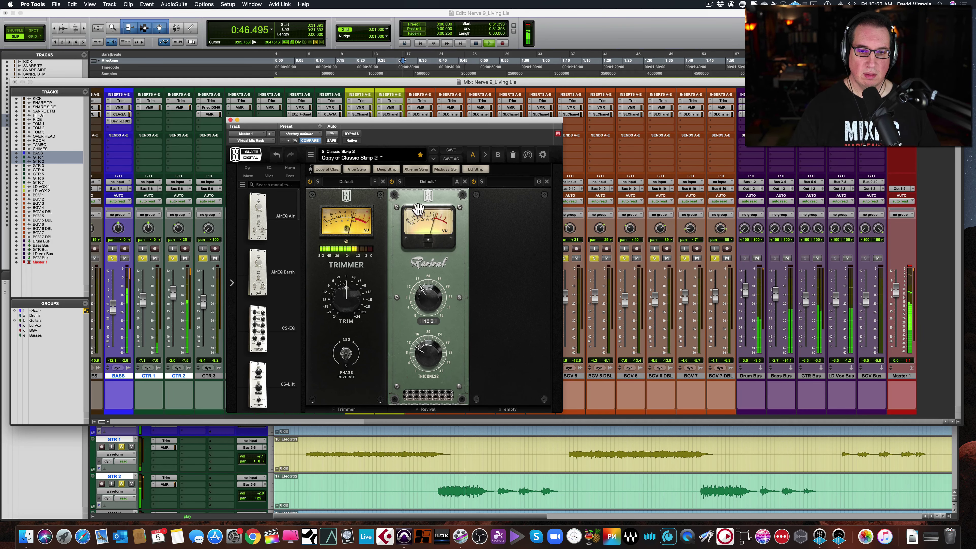
{"action": "left_click", "coordinate": [230, 120]}
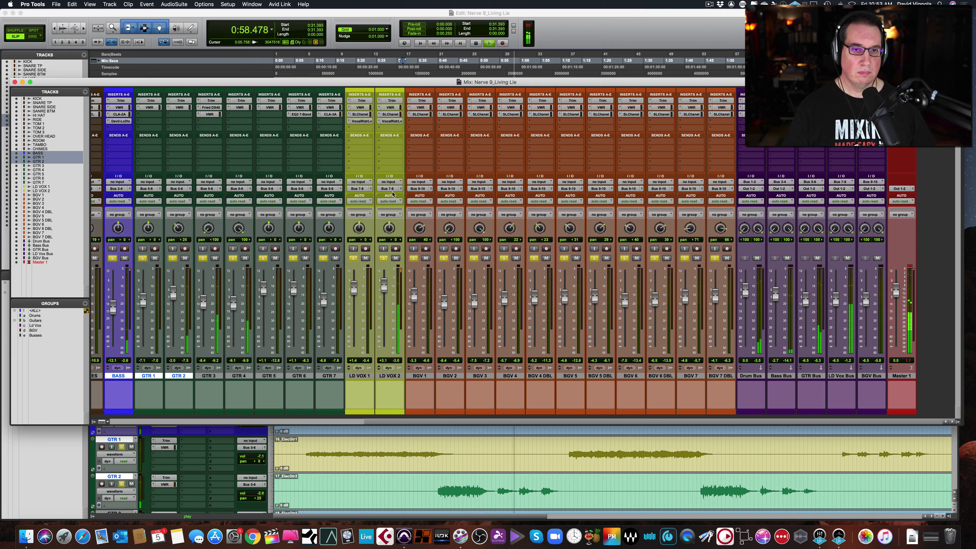
{"action": "key", "text": "space"}
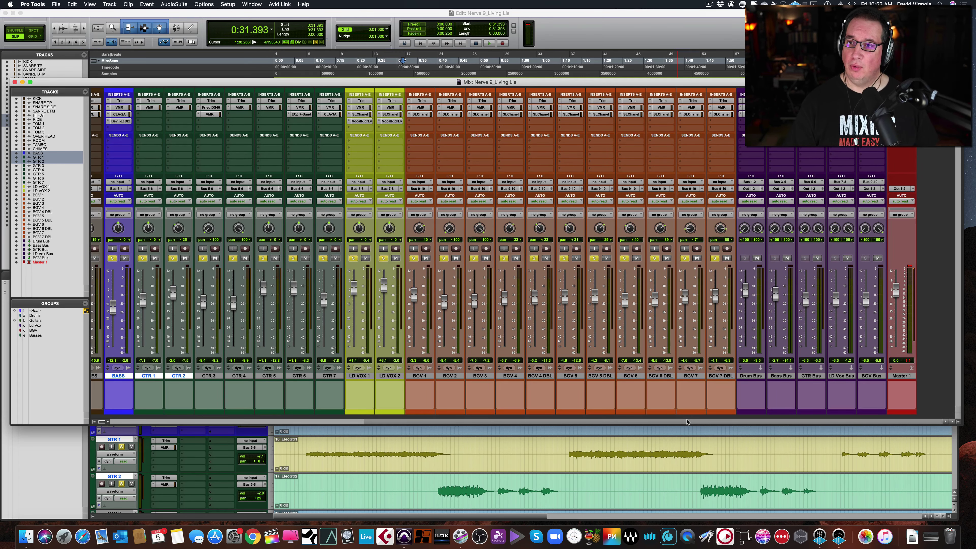
Look over the mixer channels and switch to the Edit window
{"action": "left_click_drag", "start_coordinate": [687, 421], "coordinate": [664, 408]}
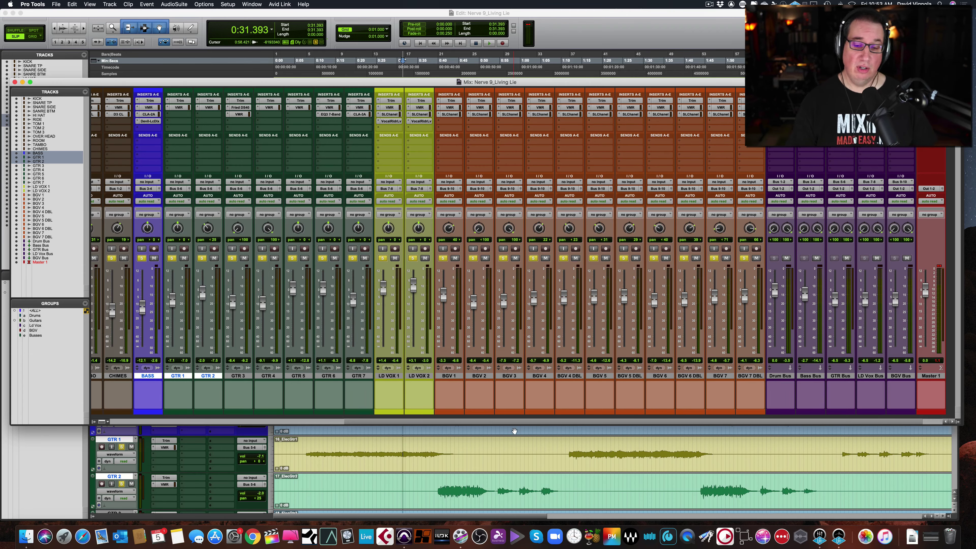
{"action": "scroll", "coordinate": [513, 424], "scroll_direction": "right", "scroll_amount": 2}
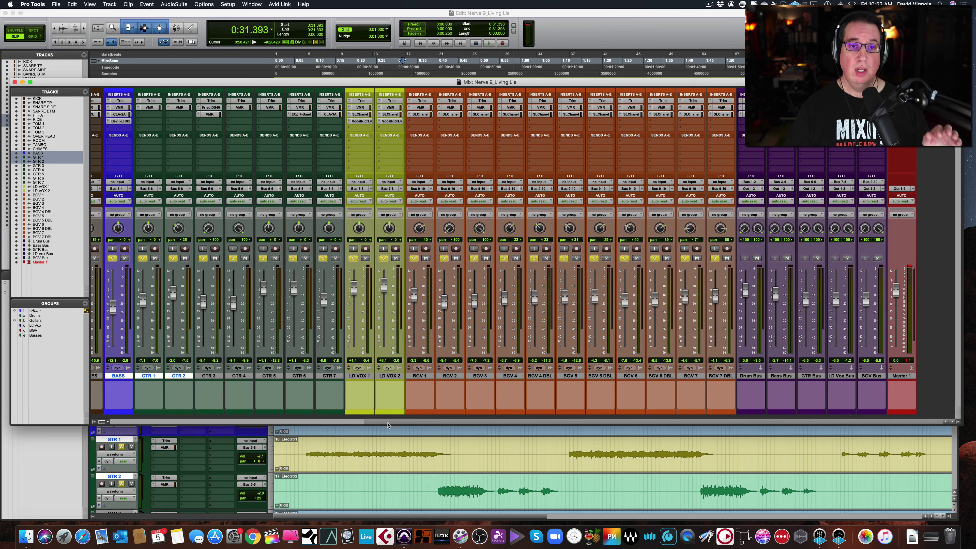
{"action": "key", "text": "super+equal"}
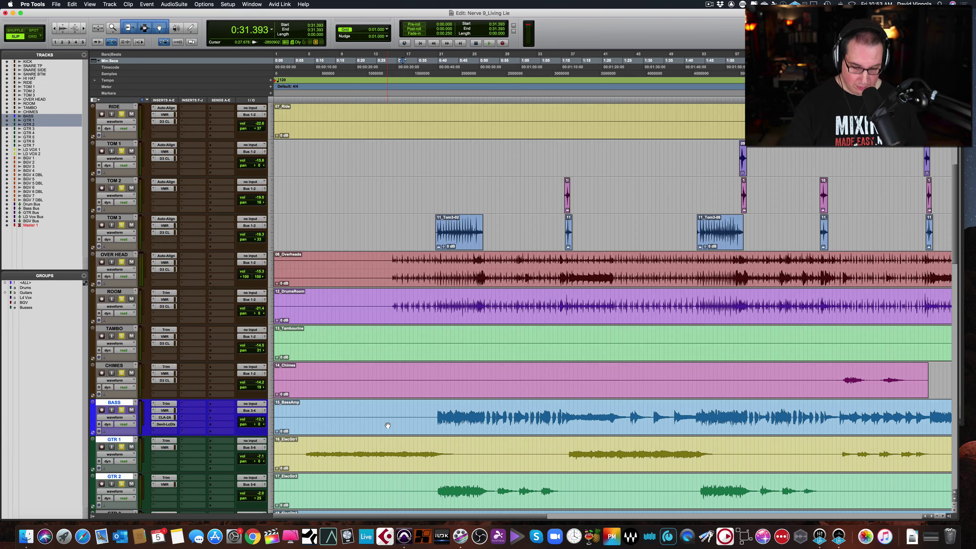